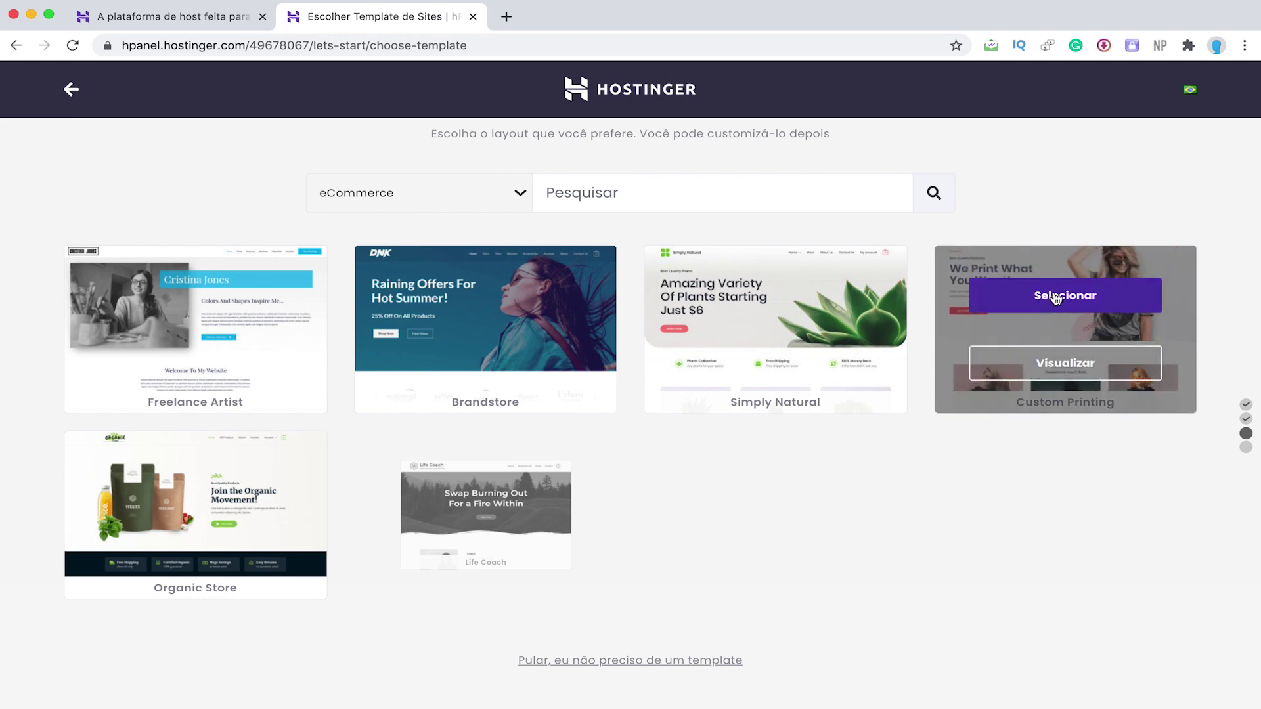
Step: Preview the Custom Printing eCommerce template, then select it and finish the site setup
left_click(1038, 375)
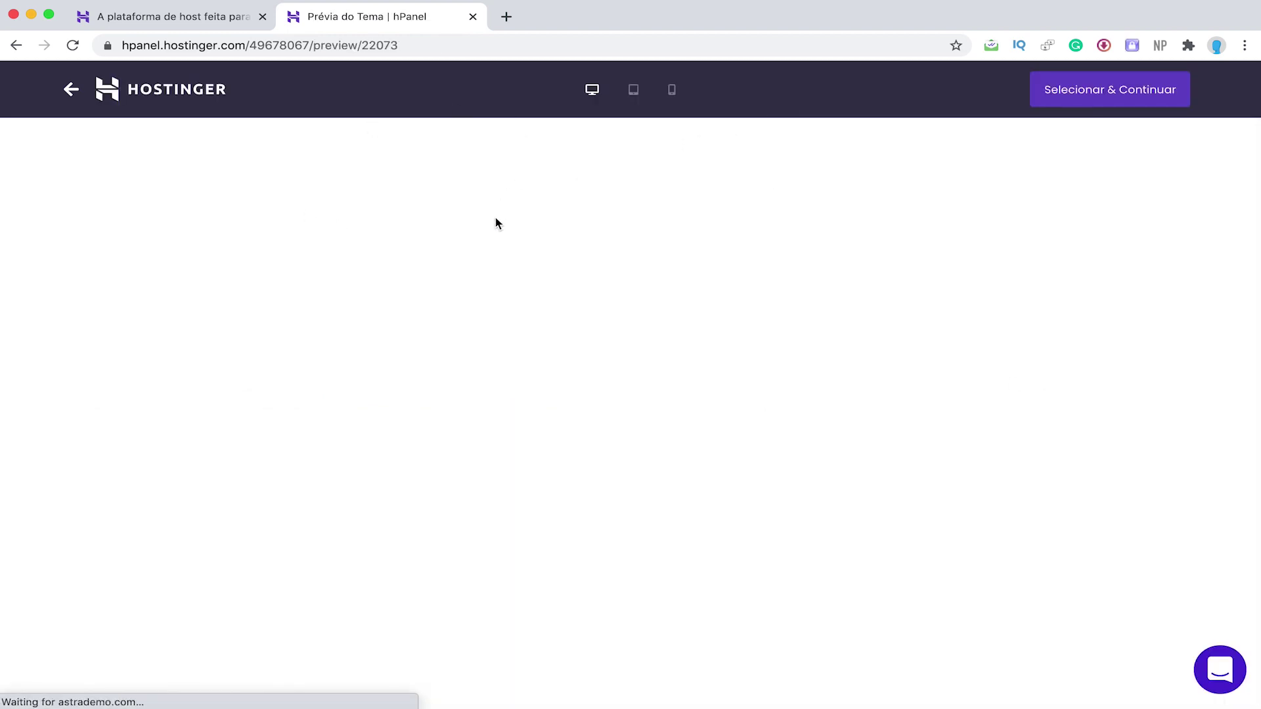
scroll(404, 393, "down", 10)
scroll(404, 392, "down", 2)
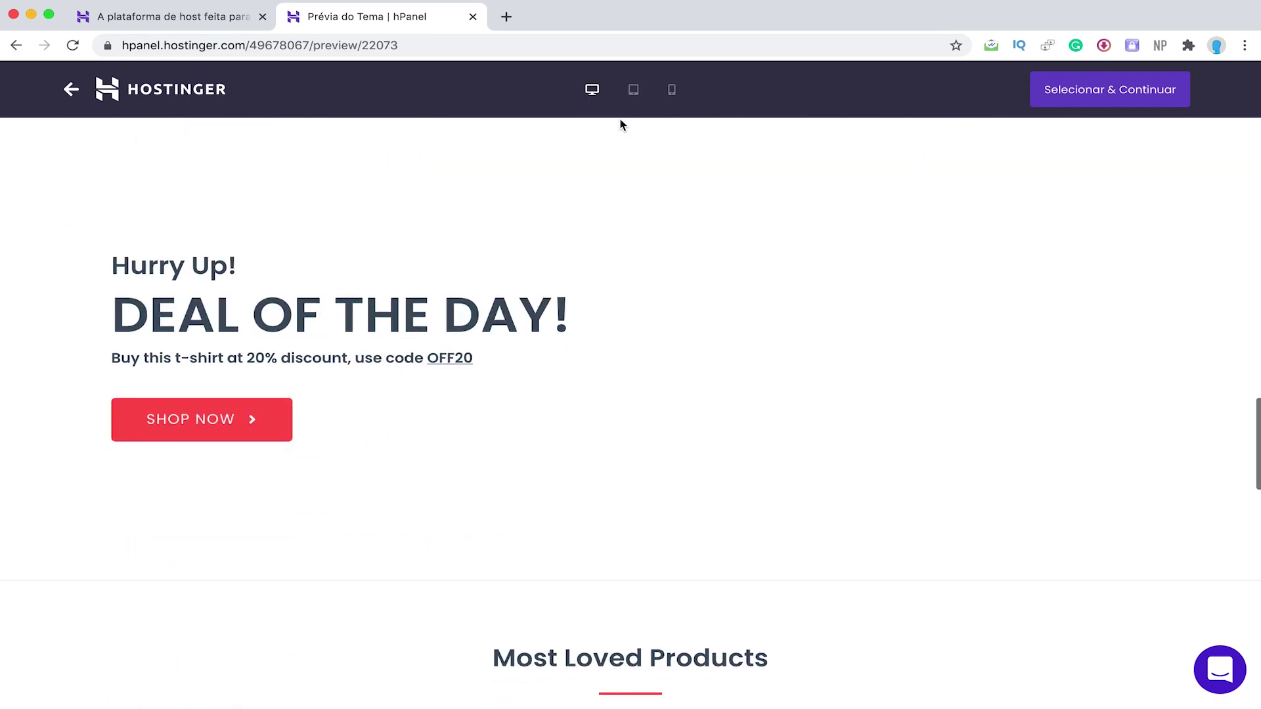
left_click(1101, 92)
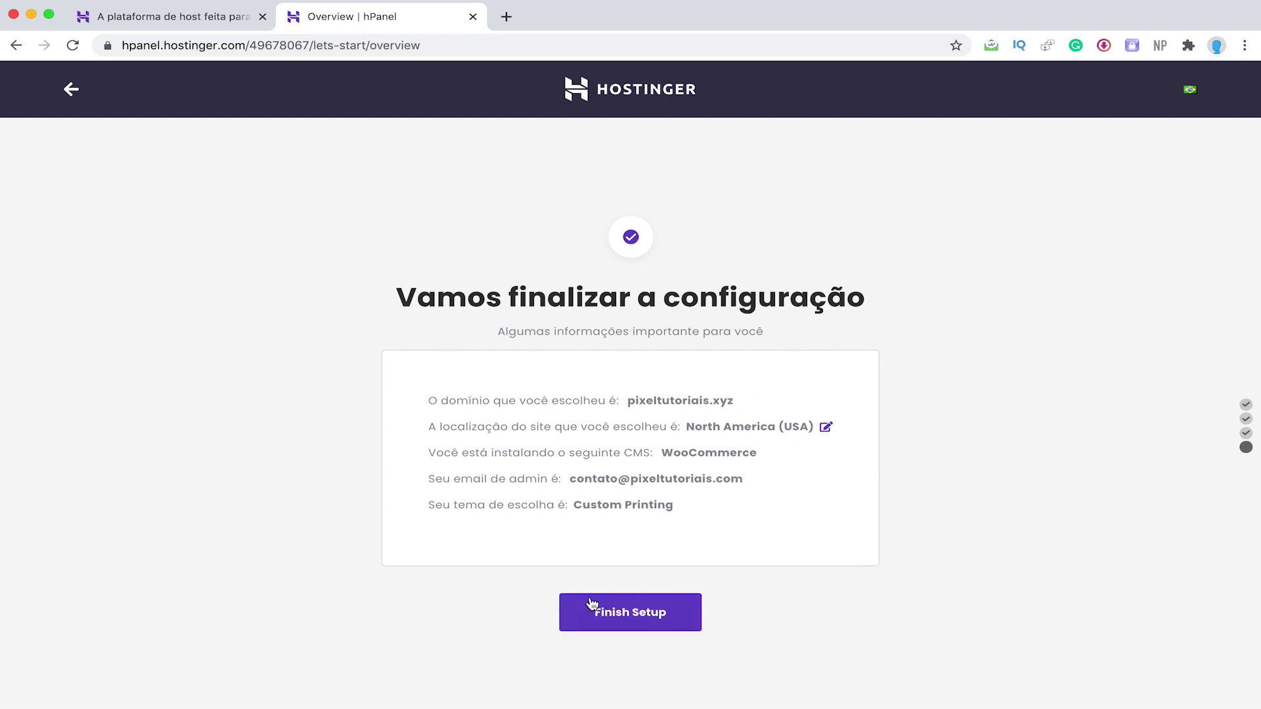
left_click(649, 618)
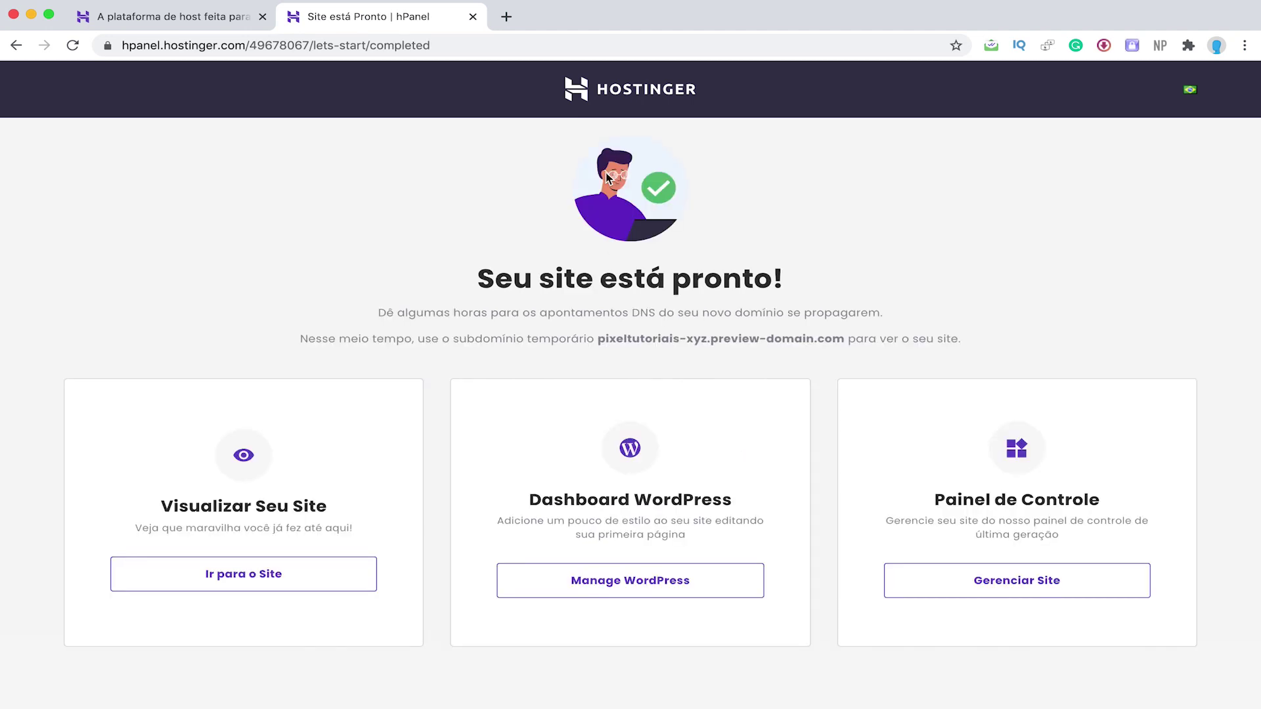
Step: Open the newly created site and look through its home page
left_click(304, 584)
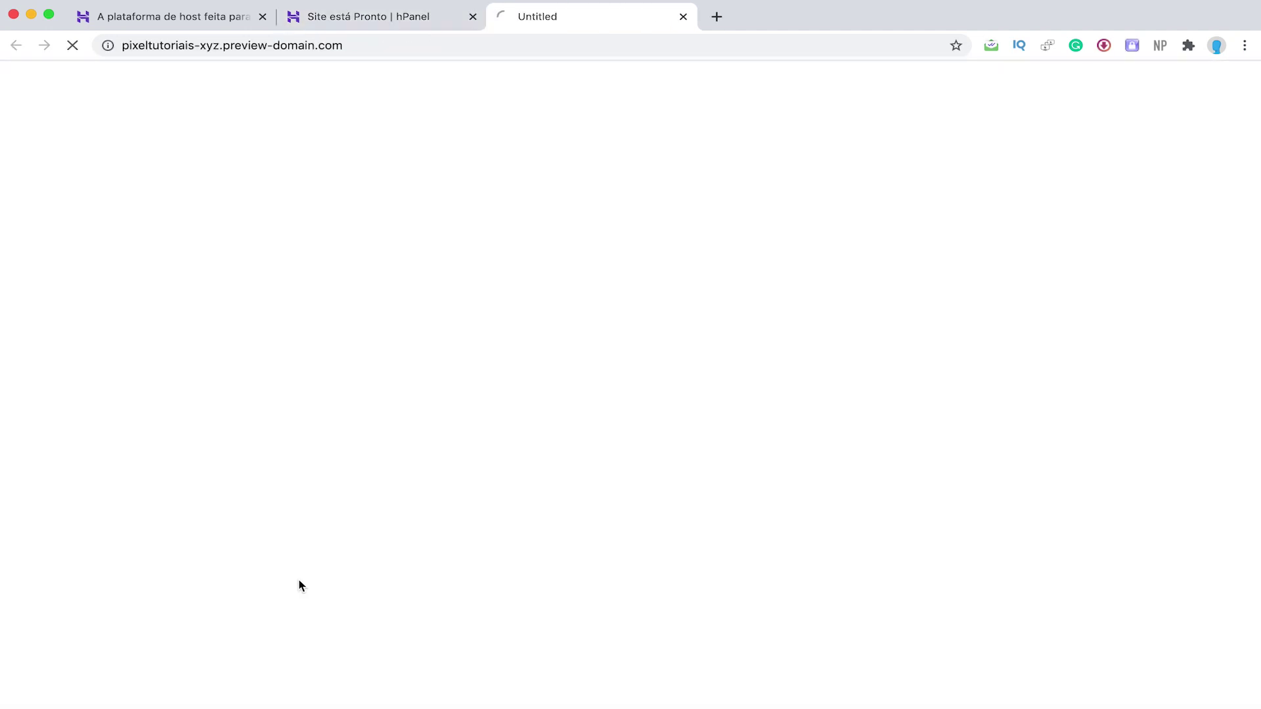
scroll(464, 211, "down", 15)
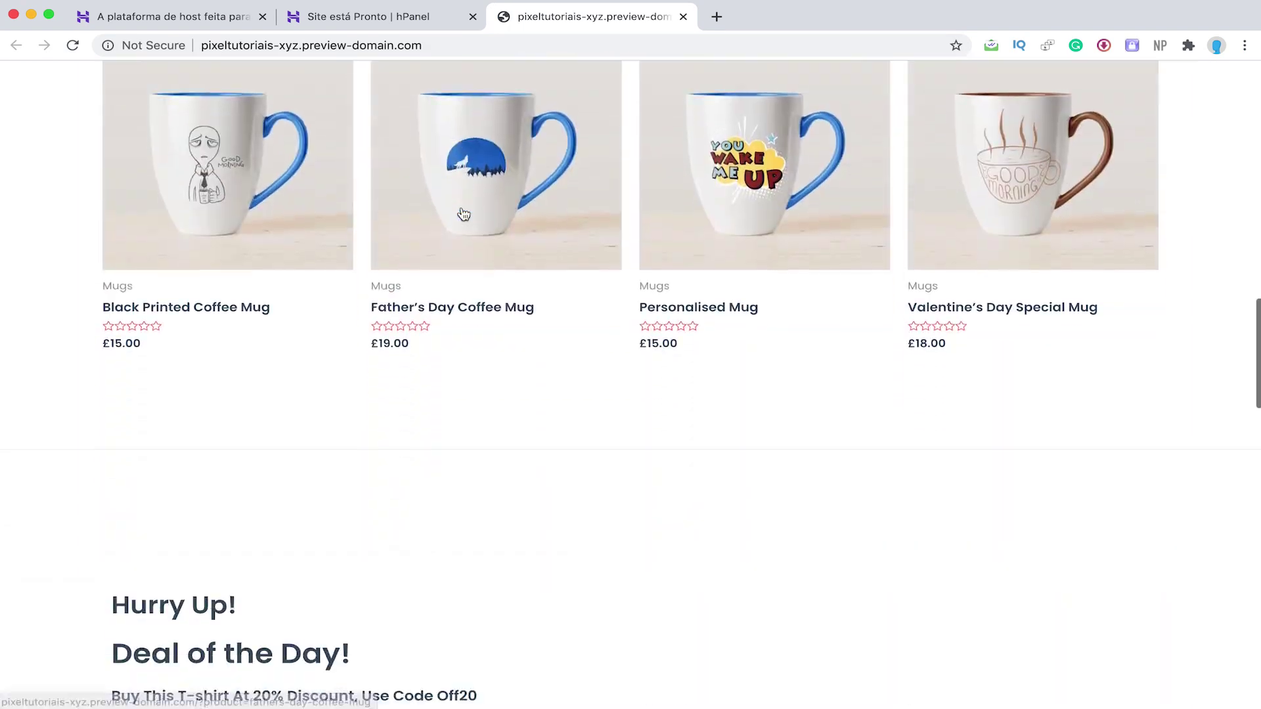
scroll(249, 446, "up", 10)
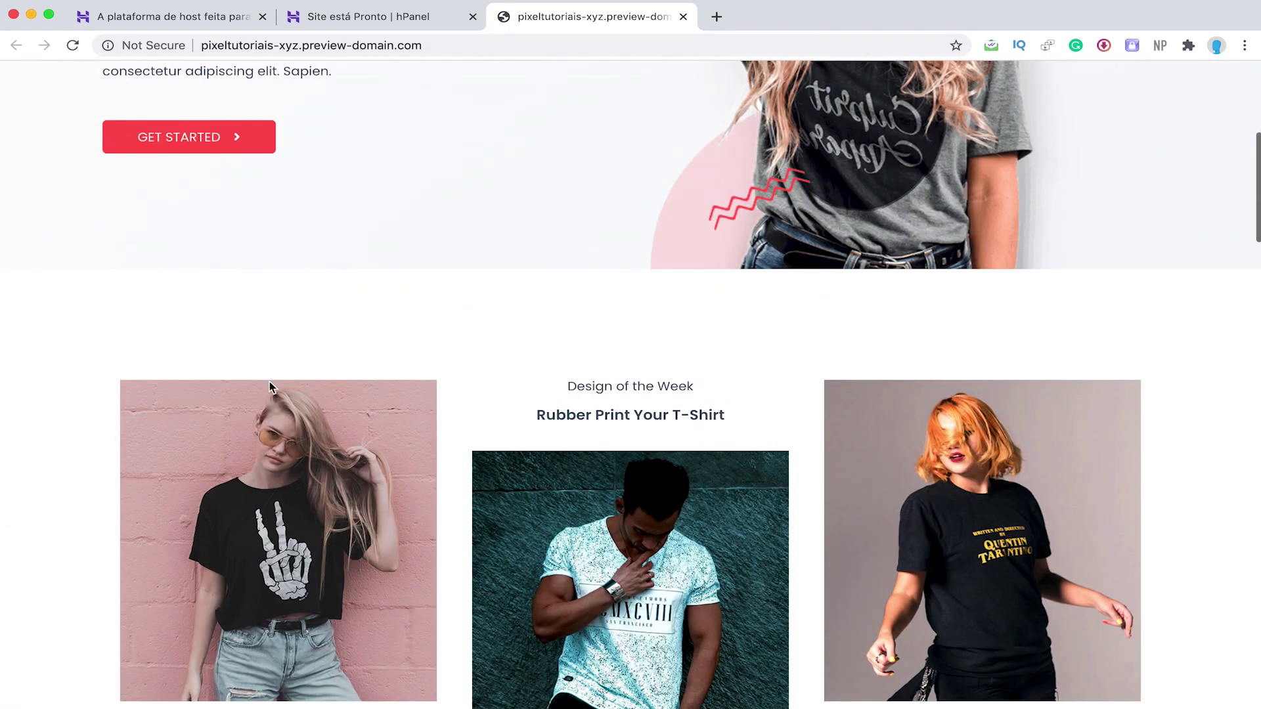
Step: Return to the setup completion page and open the WordPress management dashboard
left_click(348, 18)
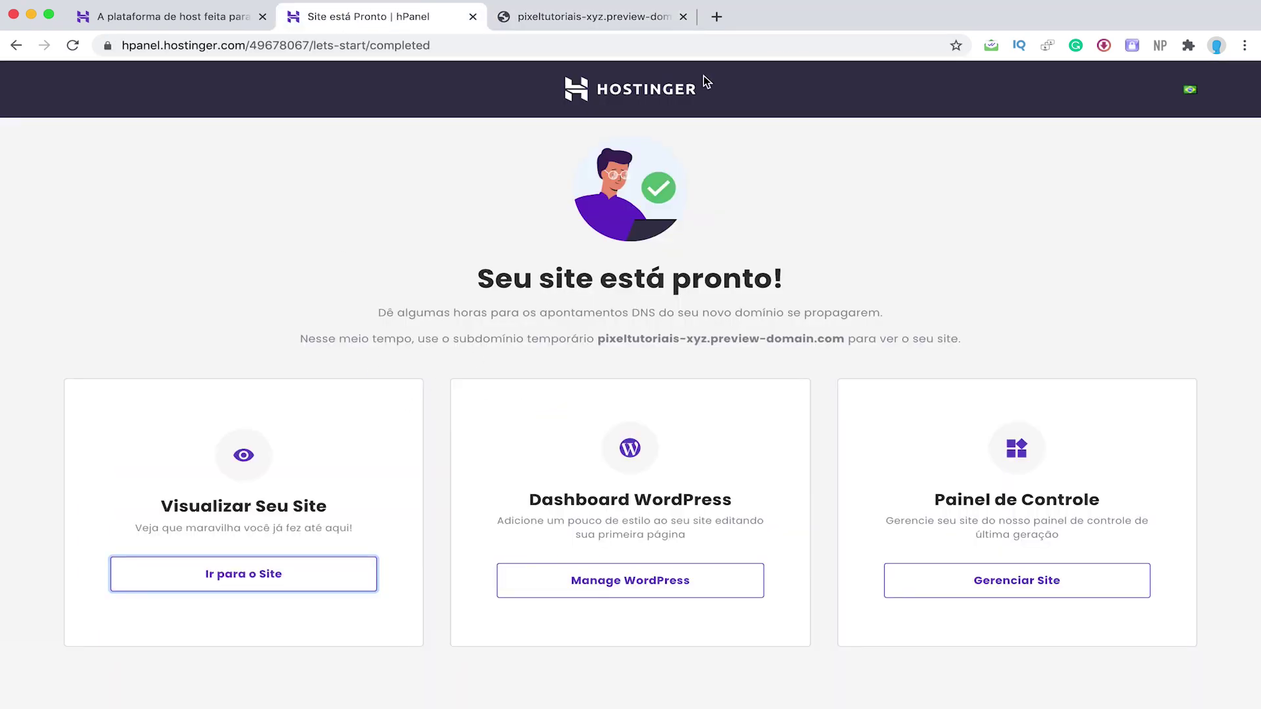
right_click(646, 587)
left_click(599, 587)
left_click(600, 586)
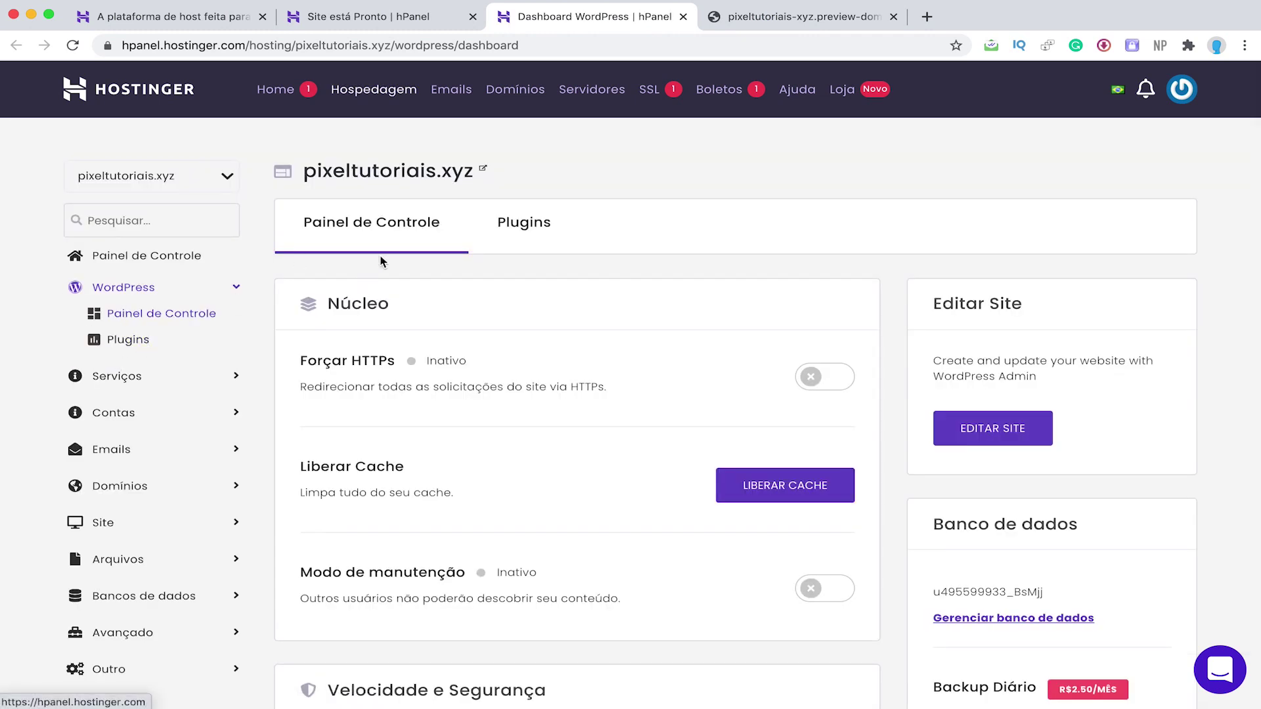
Step: Look through the hosting account's control panel sections and the generated site's home page
left_click(384, 18)
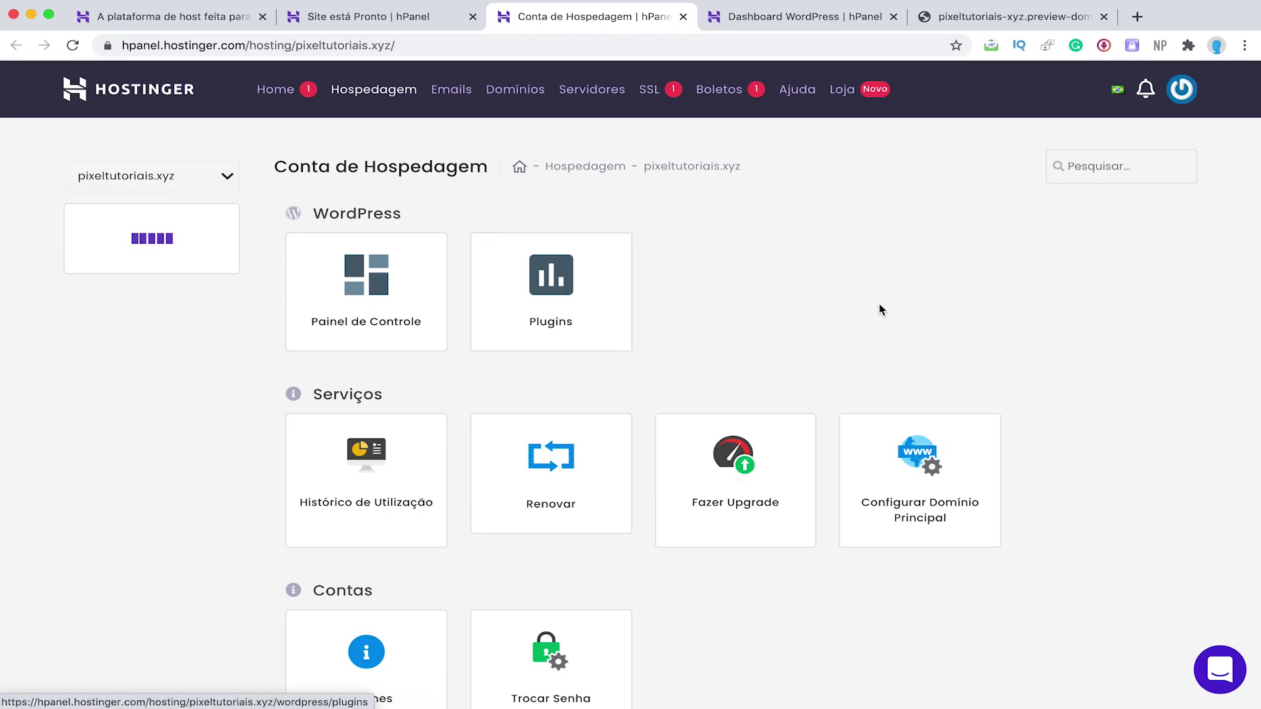
scroll(799, 318, "down", 7)
scroll(760, 349, "down", 6)
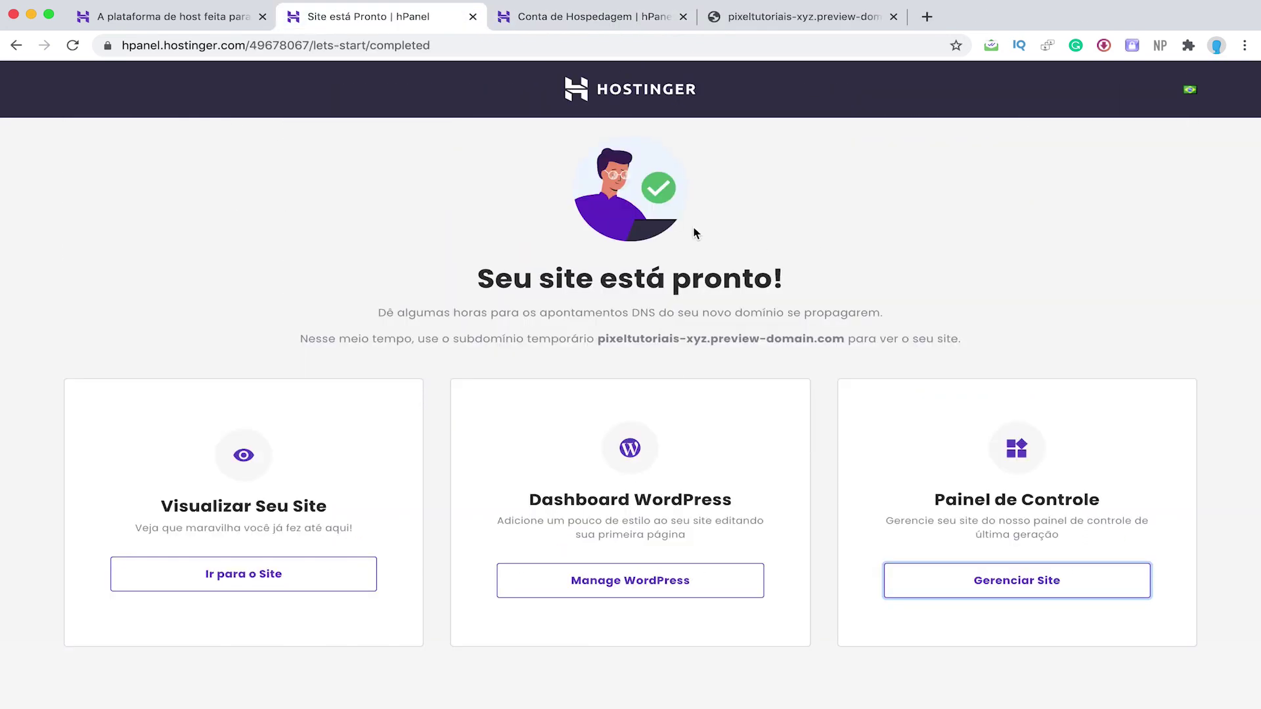
left_click(782, 17)
scroll(544, 374, "up", 8)
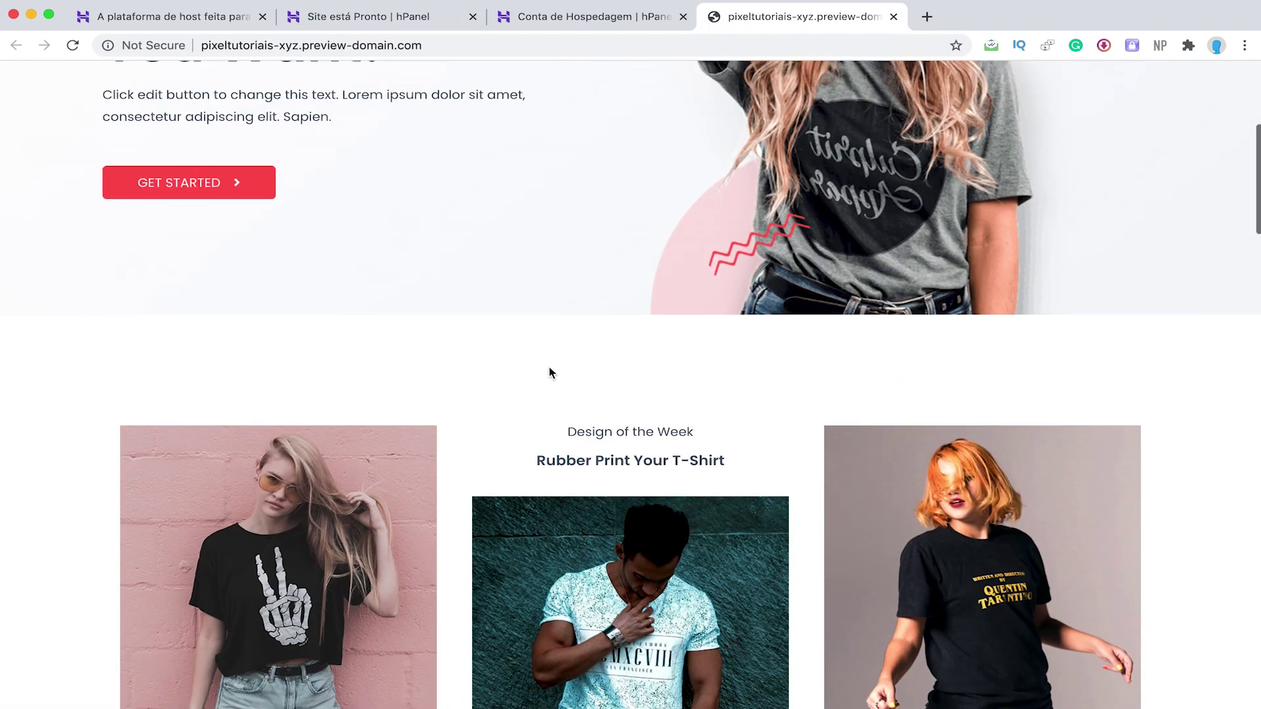
Step: Open the site's WordPress admin through the WordPress management page of the hosting account
left_click(378, 20)
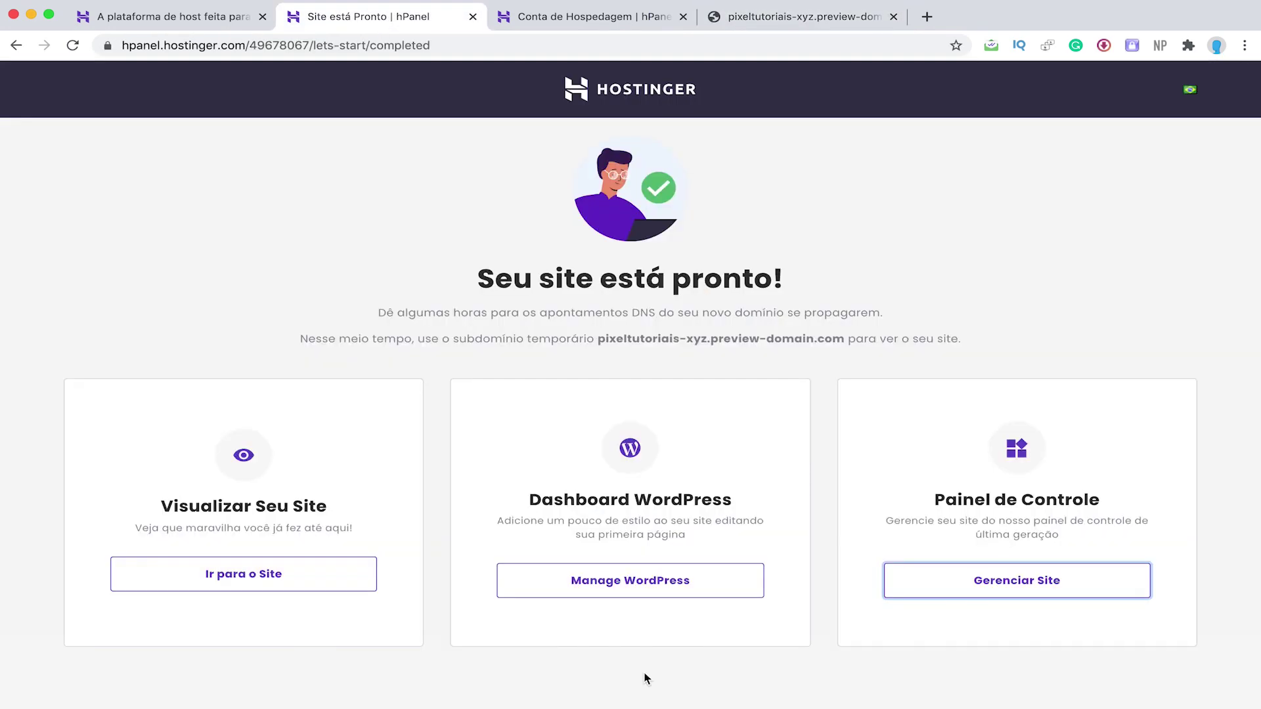
left_click(605, 585)
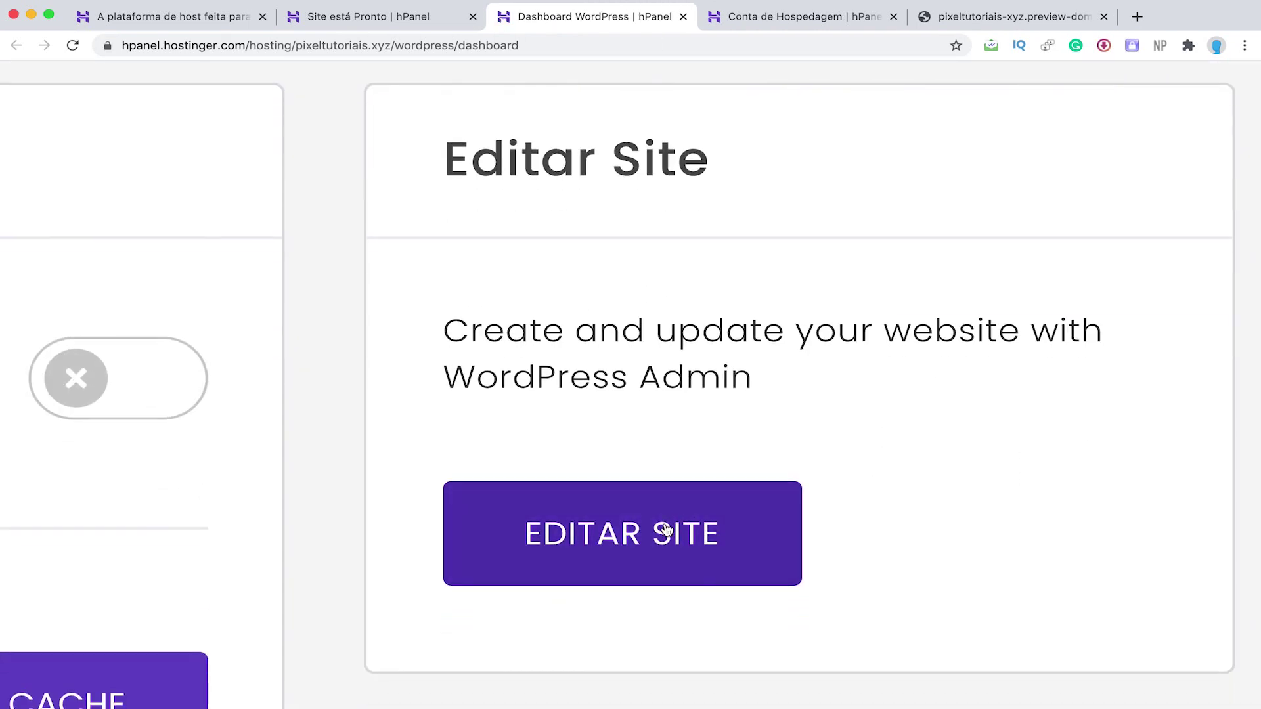
left_click(656, 543)
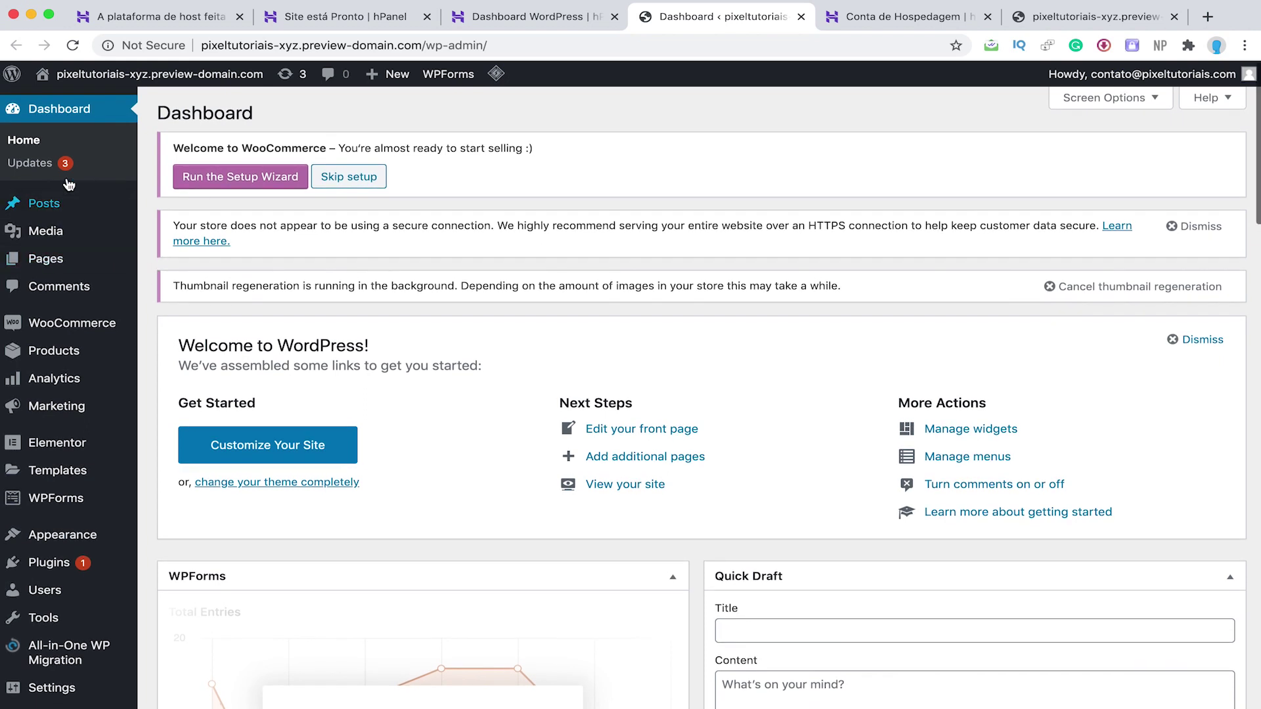
Step: Look over the WordPress dashboard options and open the site customizer
mouse_move(59, 208)
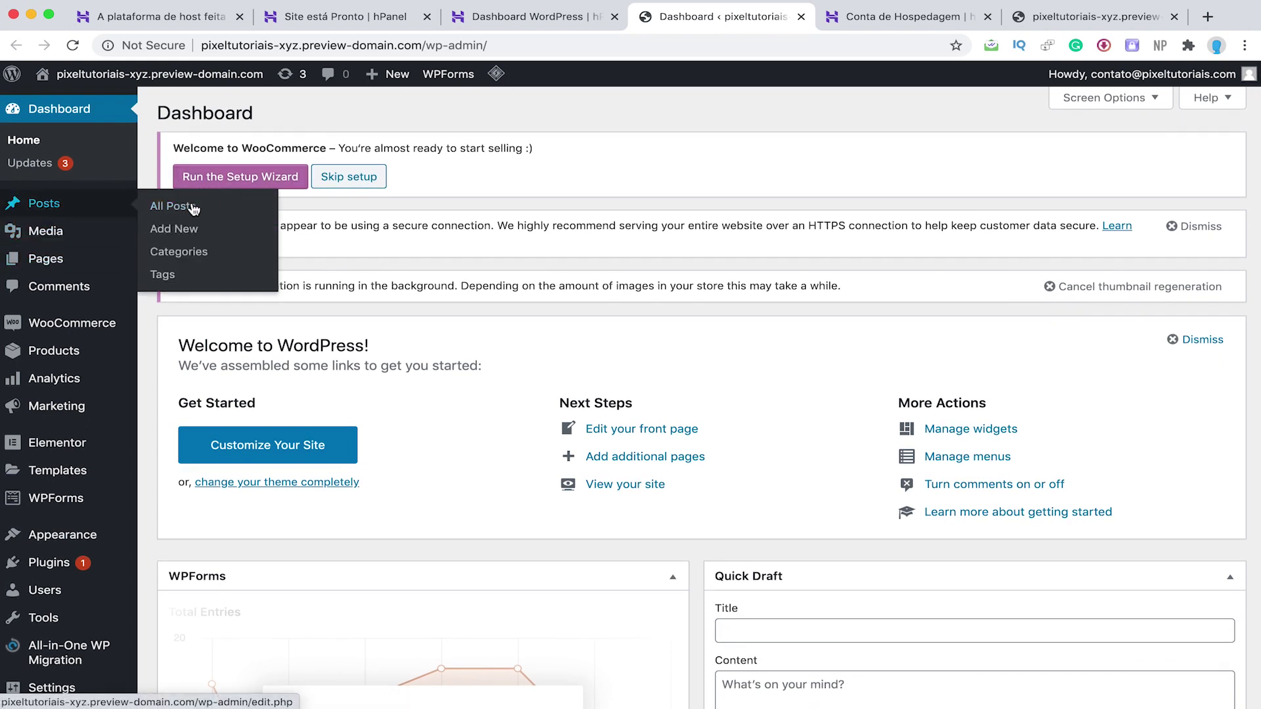
scroll(115, 220, "down", 1)
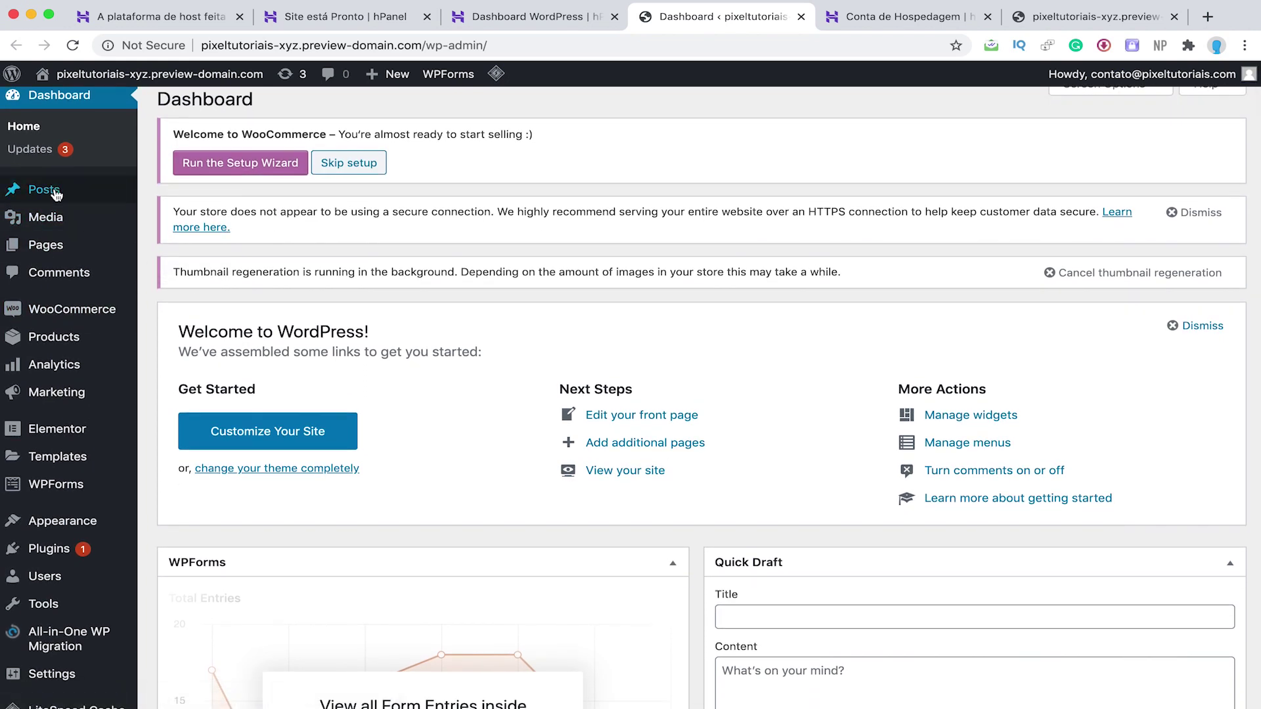
scroll(85, 204, "up", 1)
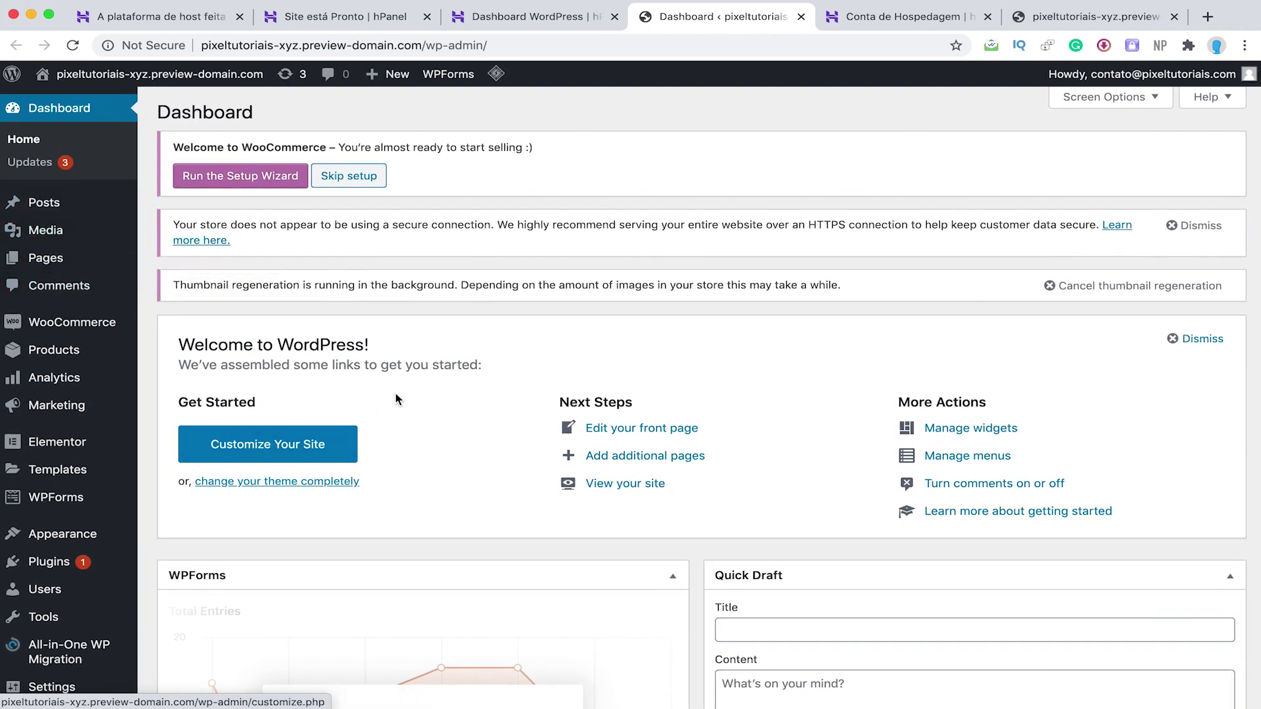
scroll(302, 444, "up", 10)
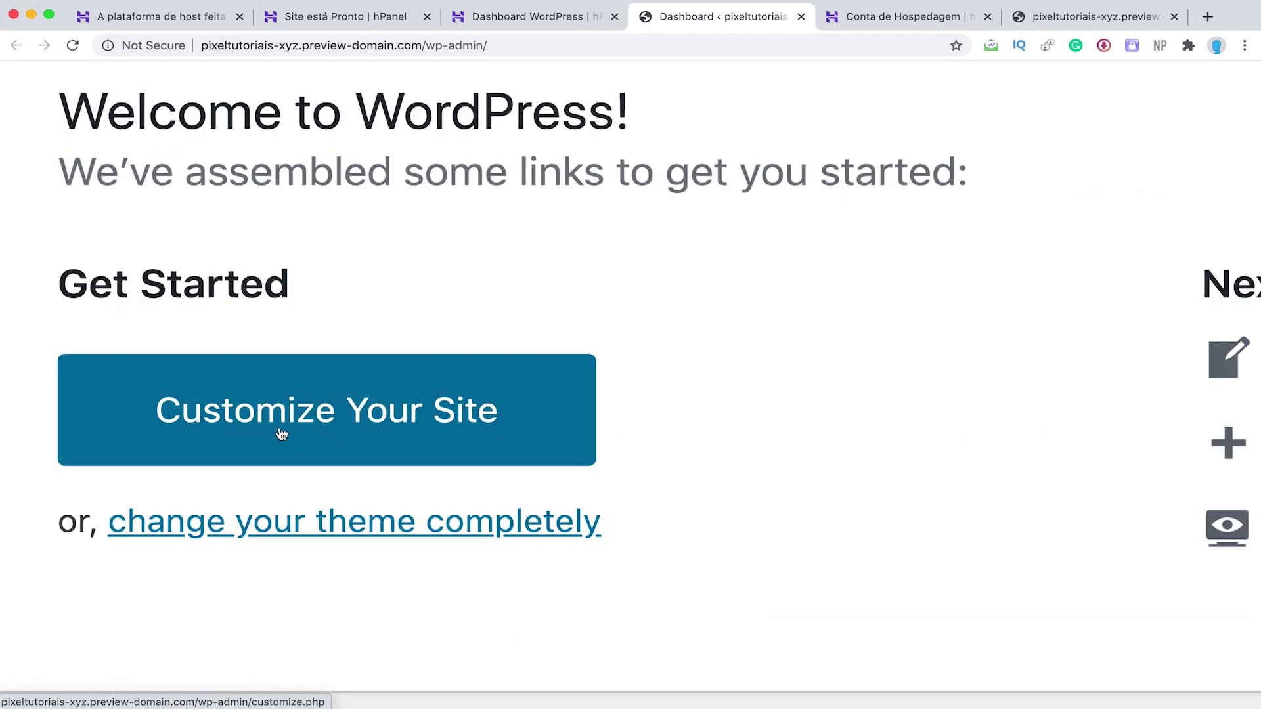
scroll(295, 420, "down", 10)
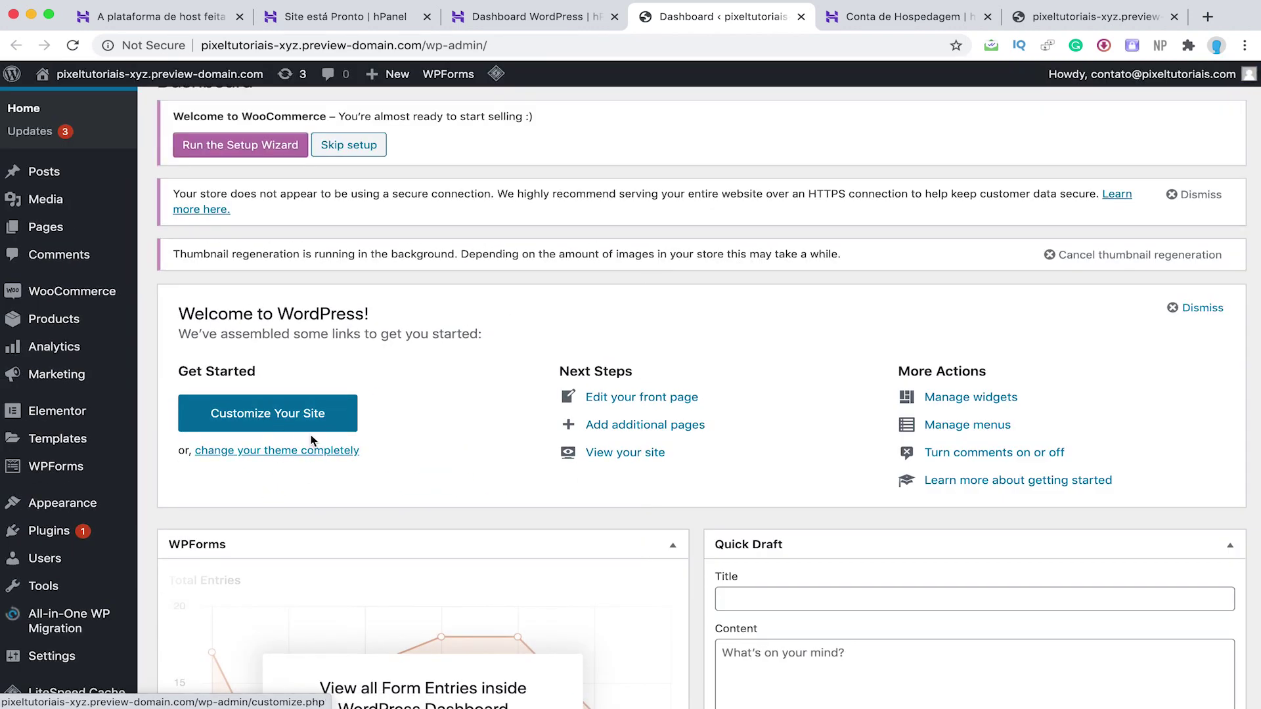
scroll(314, 412, "down", 1)
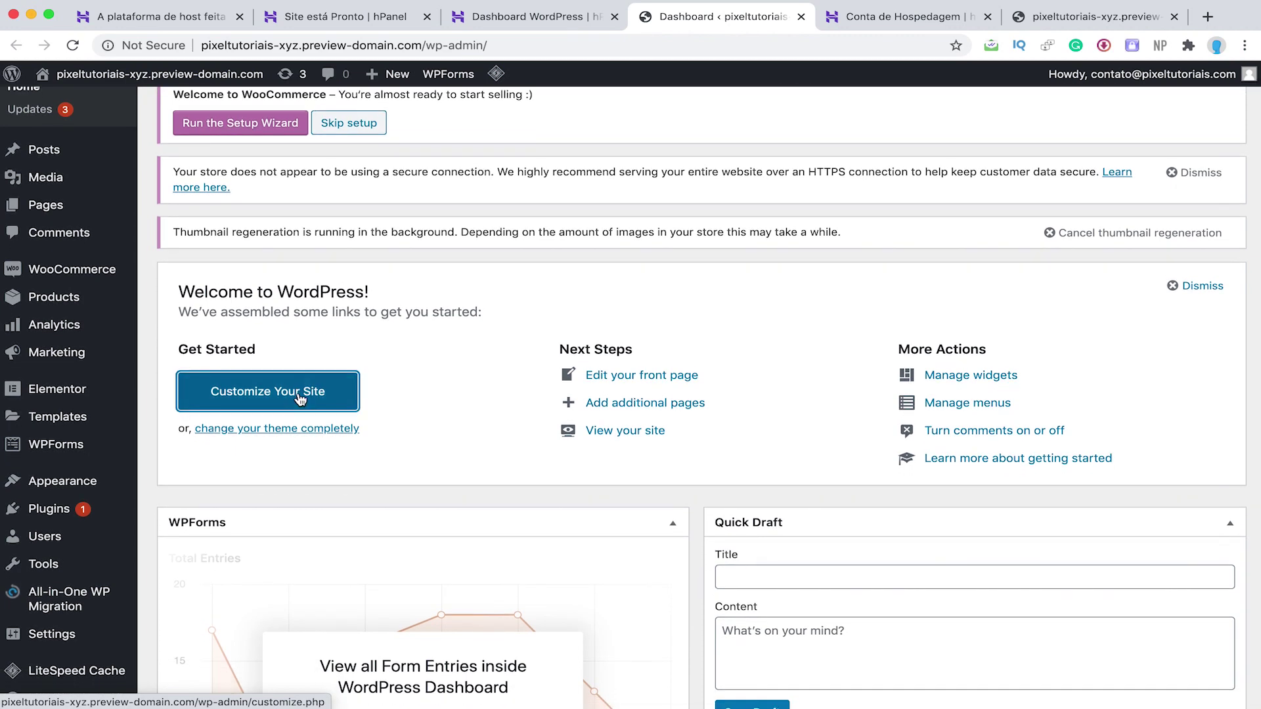
left_click(297, 401)
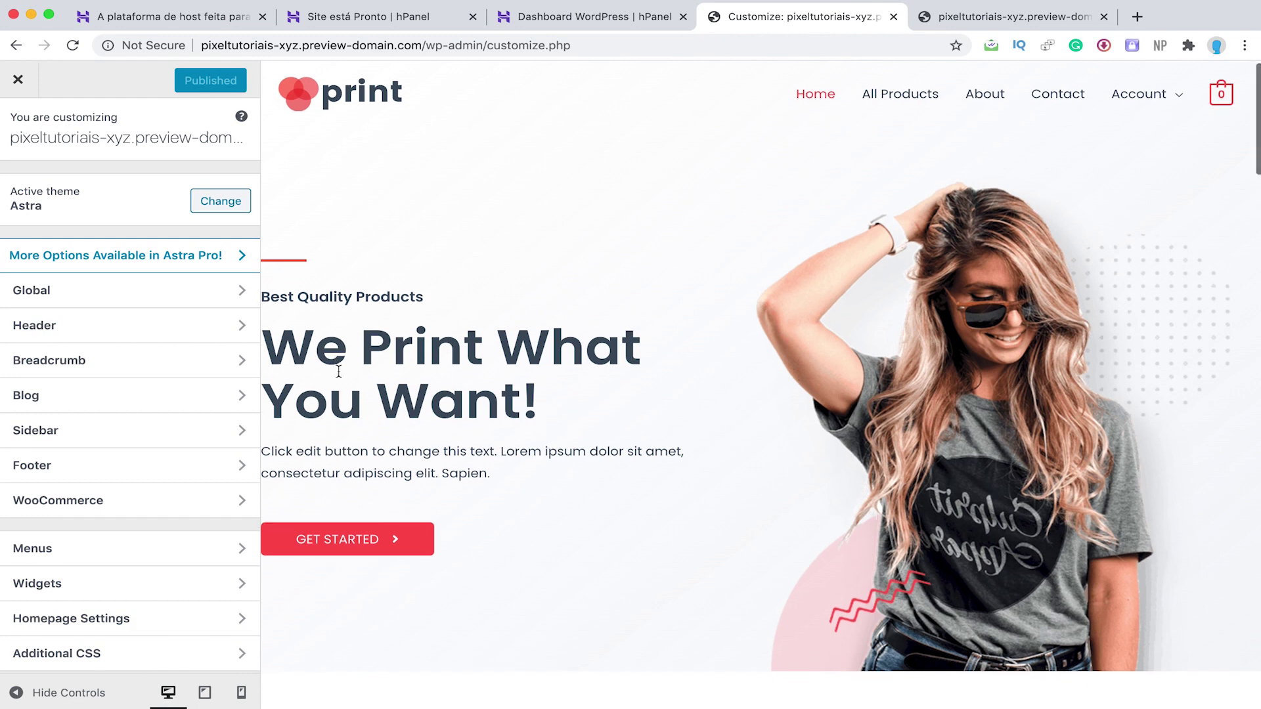
Step: Open the Base Typography settings among the theme's global typography options
scroll(381, 370, "down", 1)
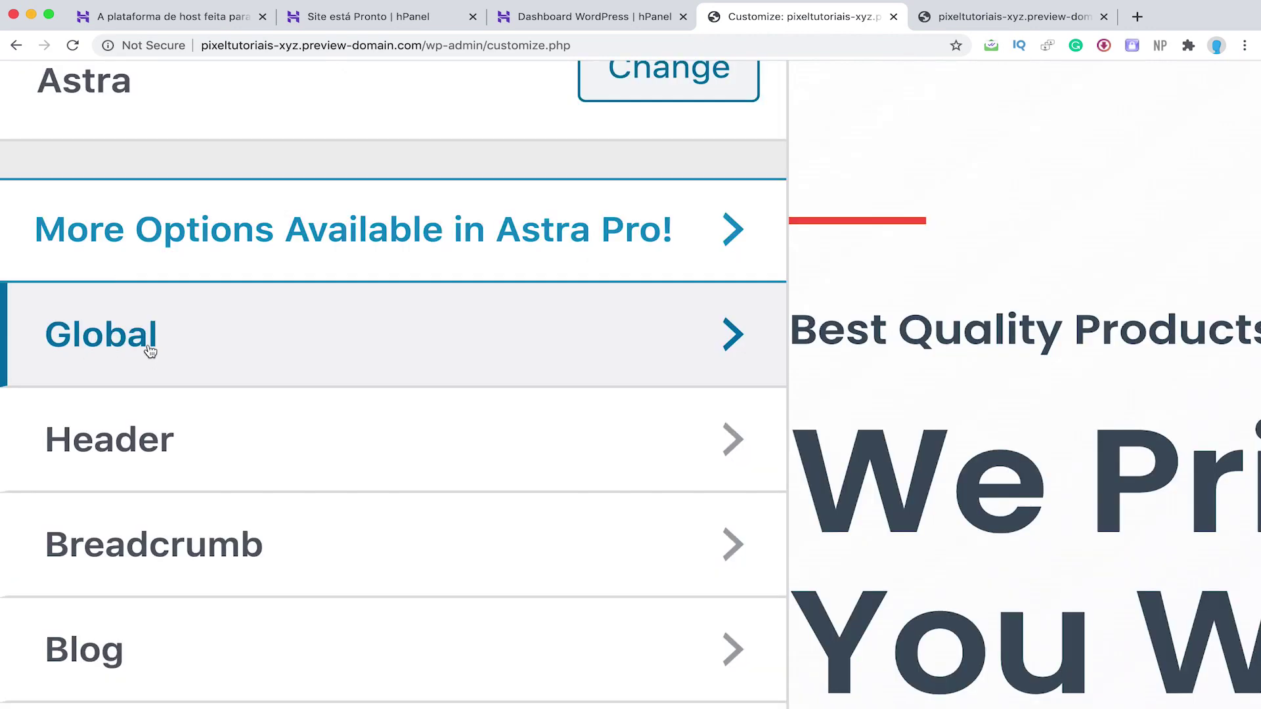
left_click(149, 352)
scroll(157, 365, "up", 3)
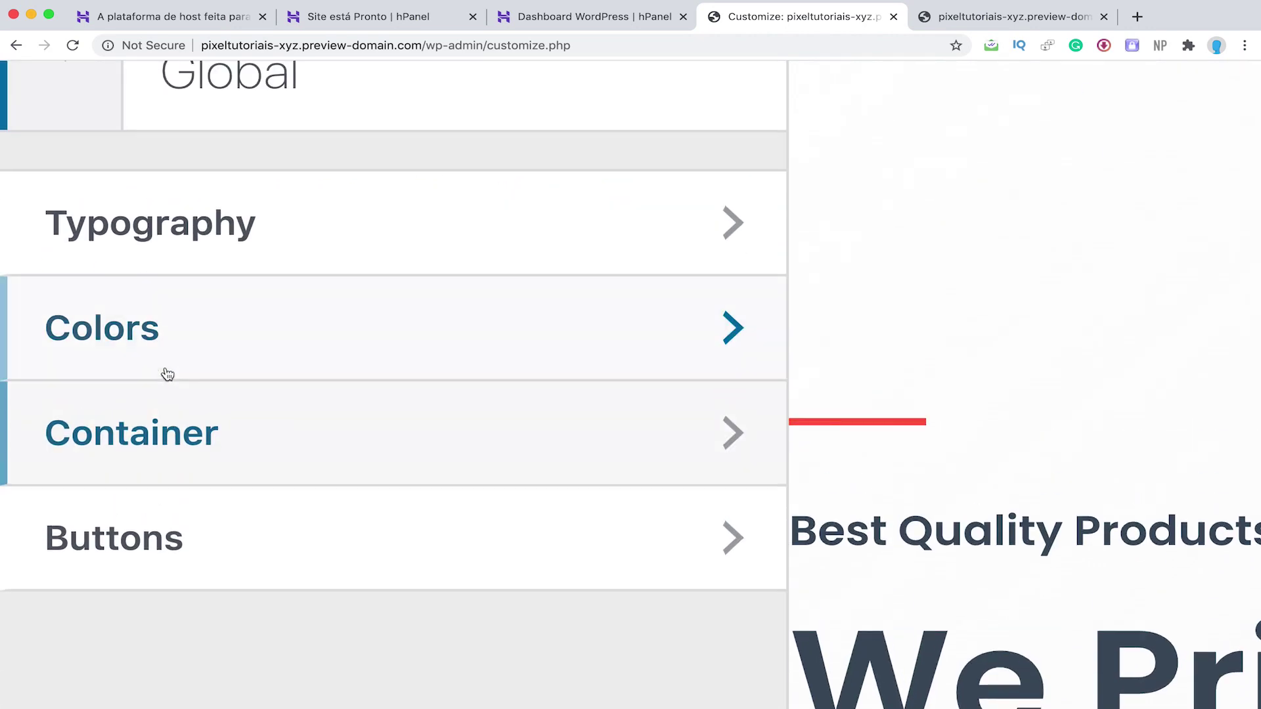
left_click(205, 230)
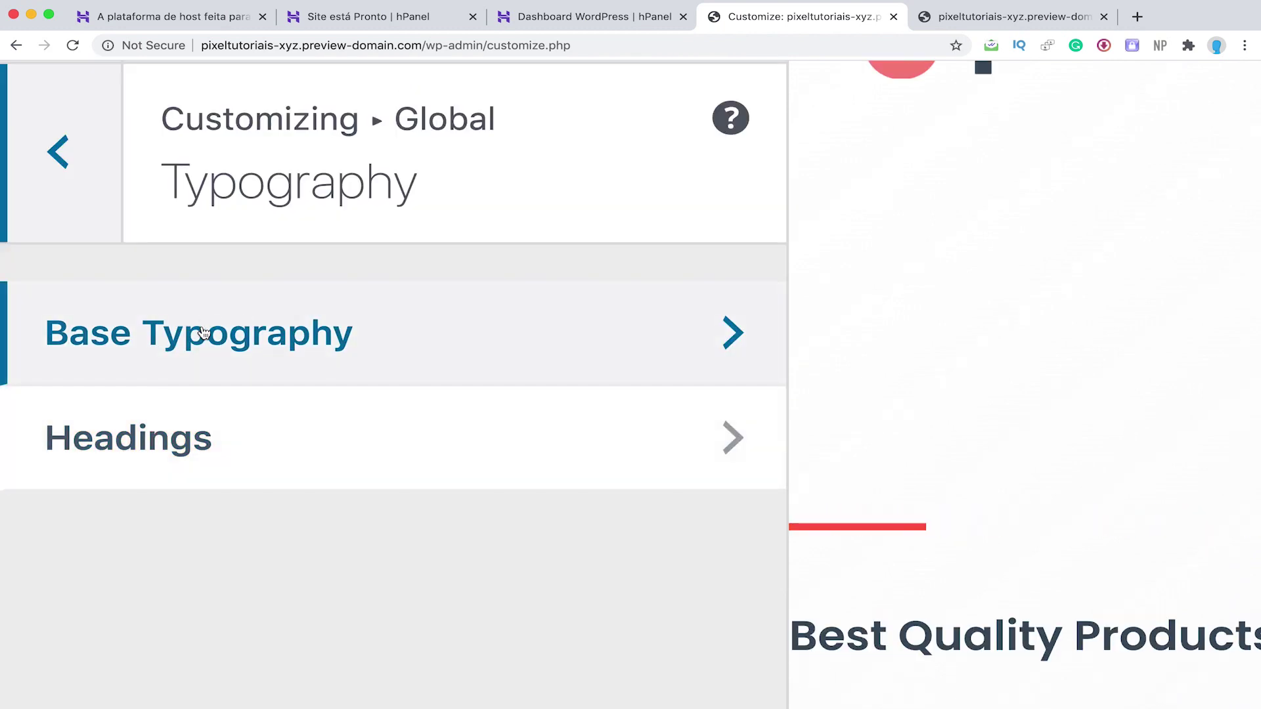
left_click(164, 292)
Step: Set the body and content font family to Pragati Narrow
key("super+0")
left_click(240, 262)
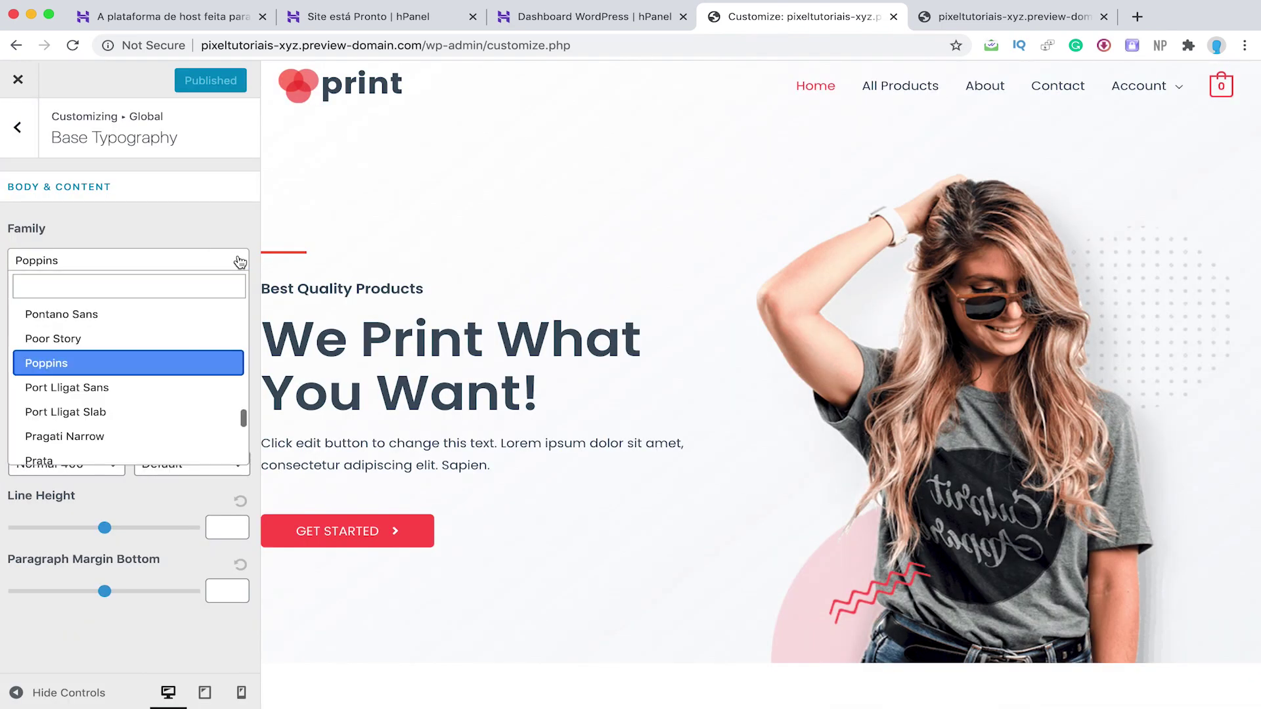
left_click(97, 434)
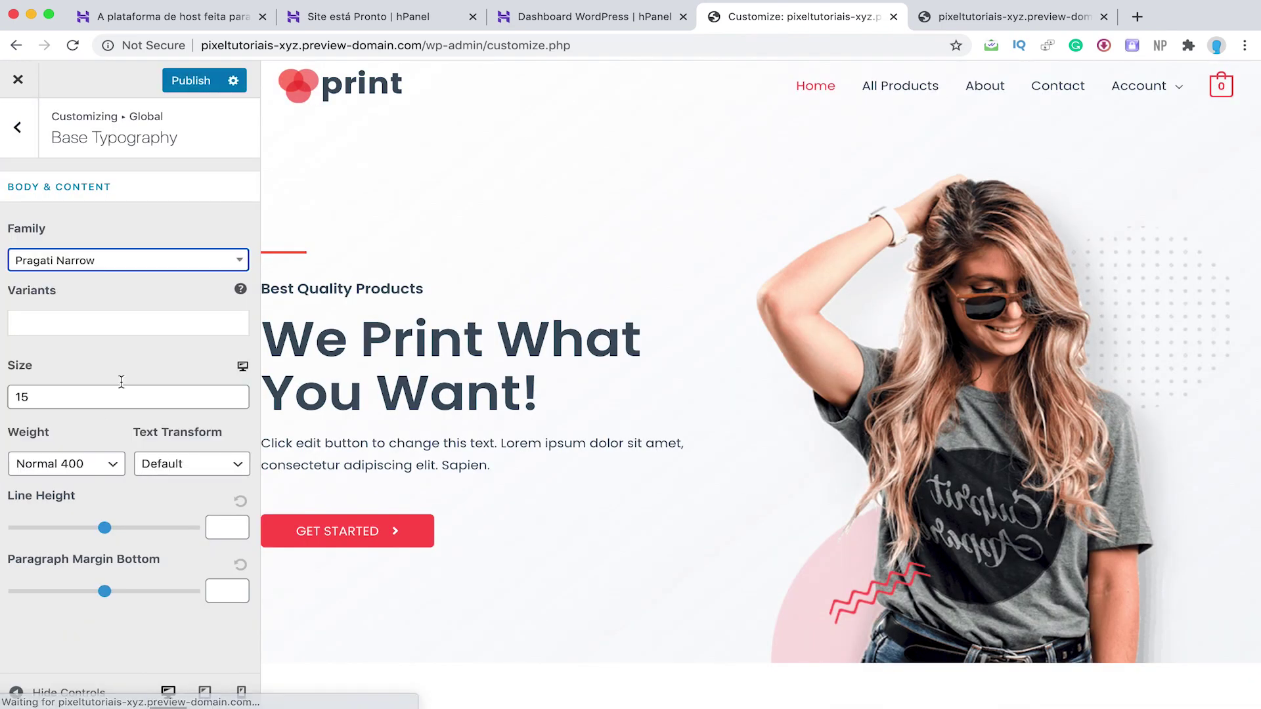
Step: Search the font families for "def" and set the body and content font to Default System Font
left_click(238, 263)
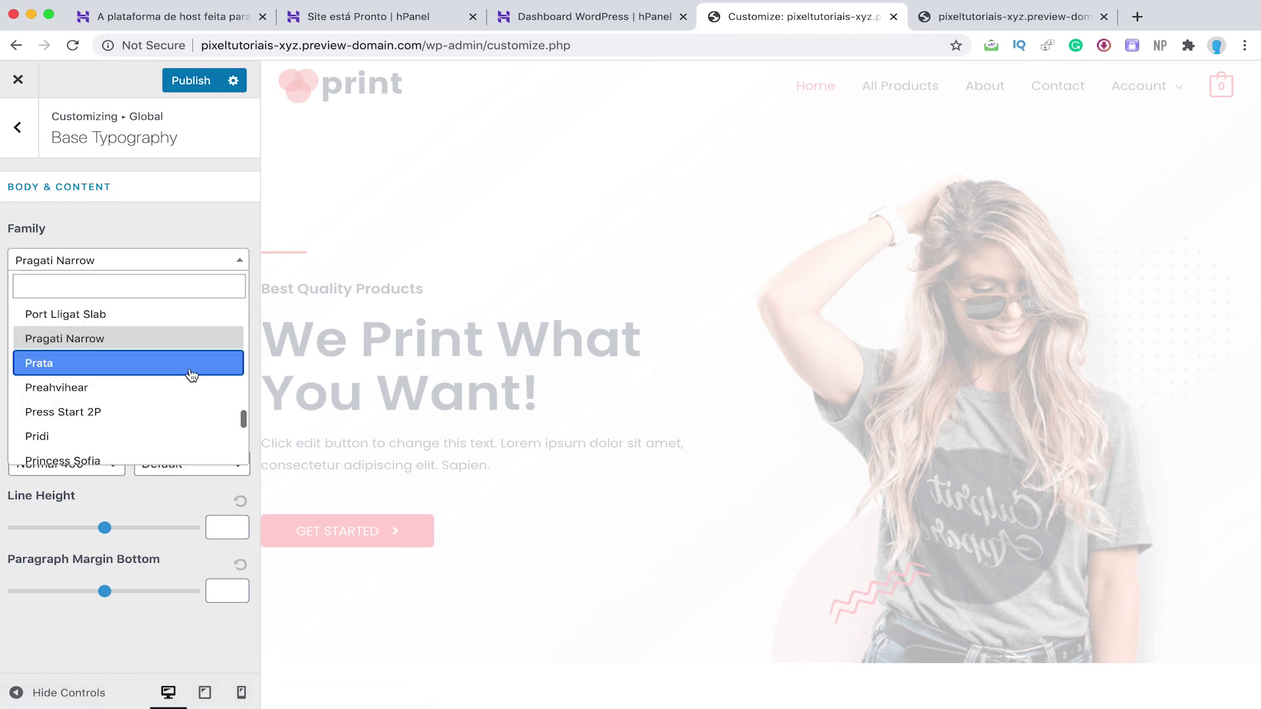
scroll(148, 400, "down", 5)
scroll(149, 401, "down", 10)
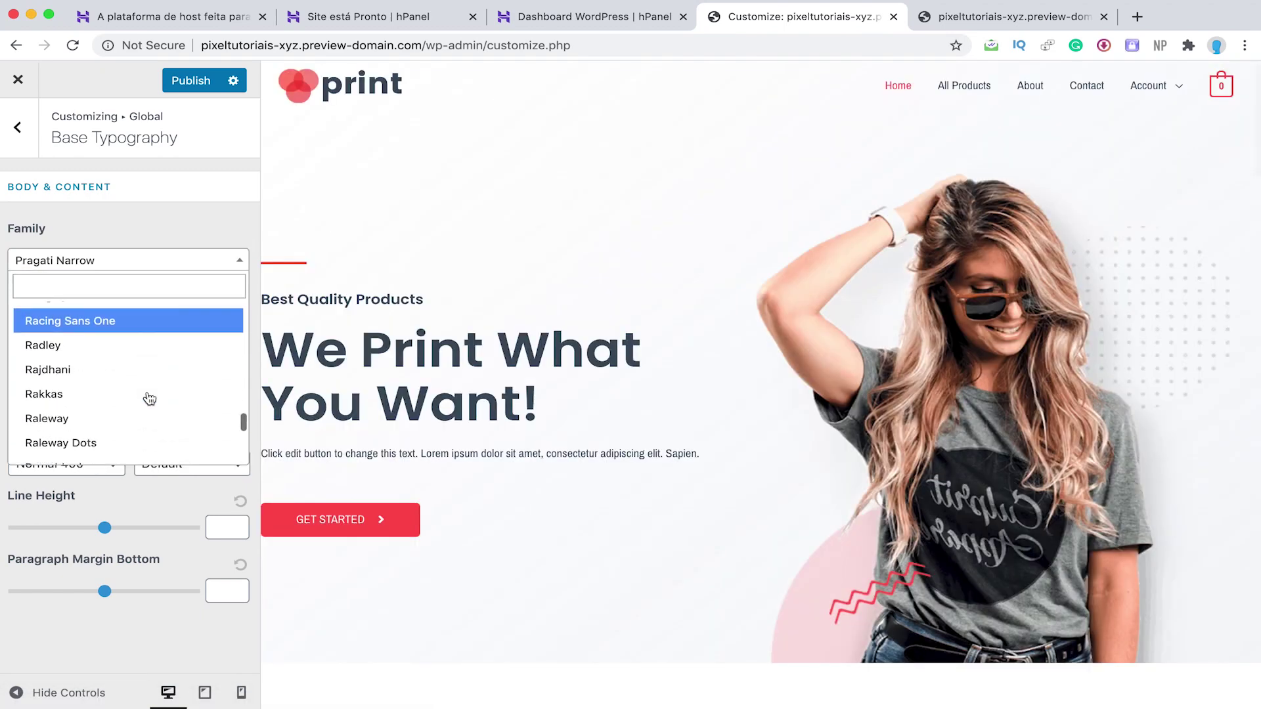
scroll(170, 370, "down", 10)
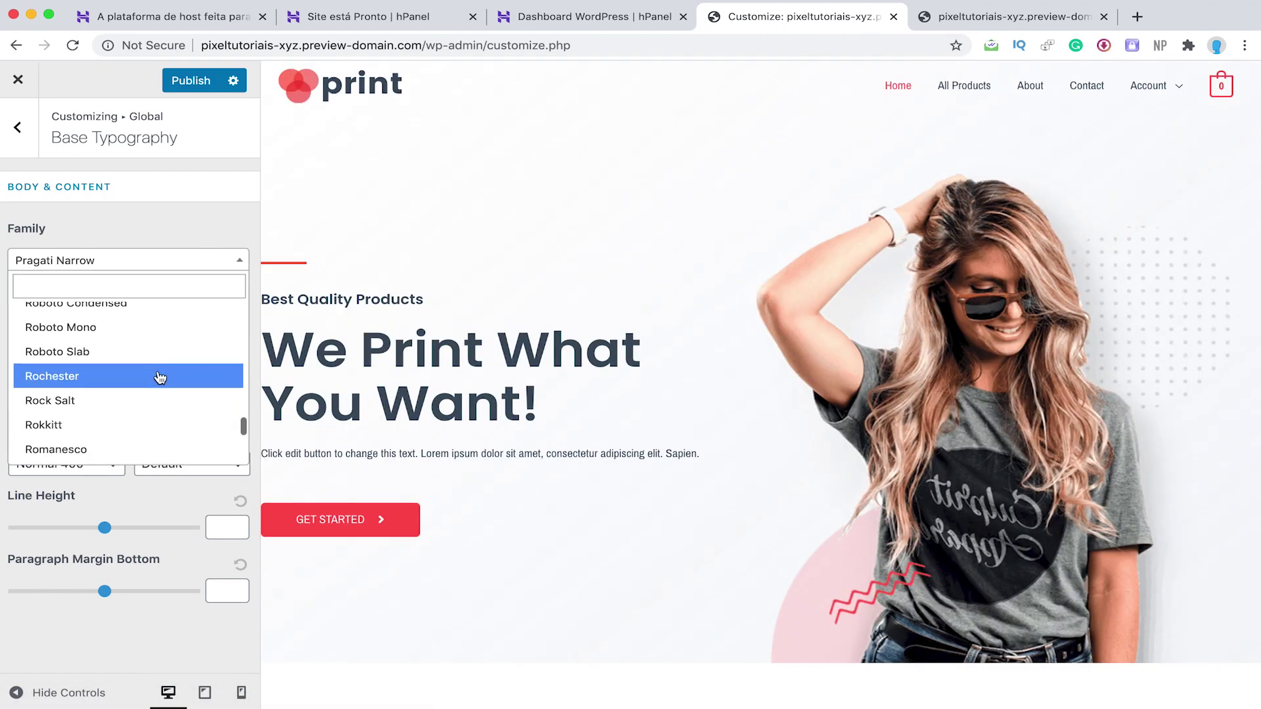
scroll(159, 377, "down", 5)
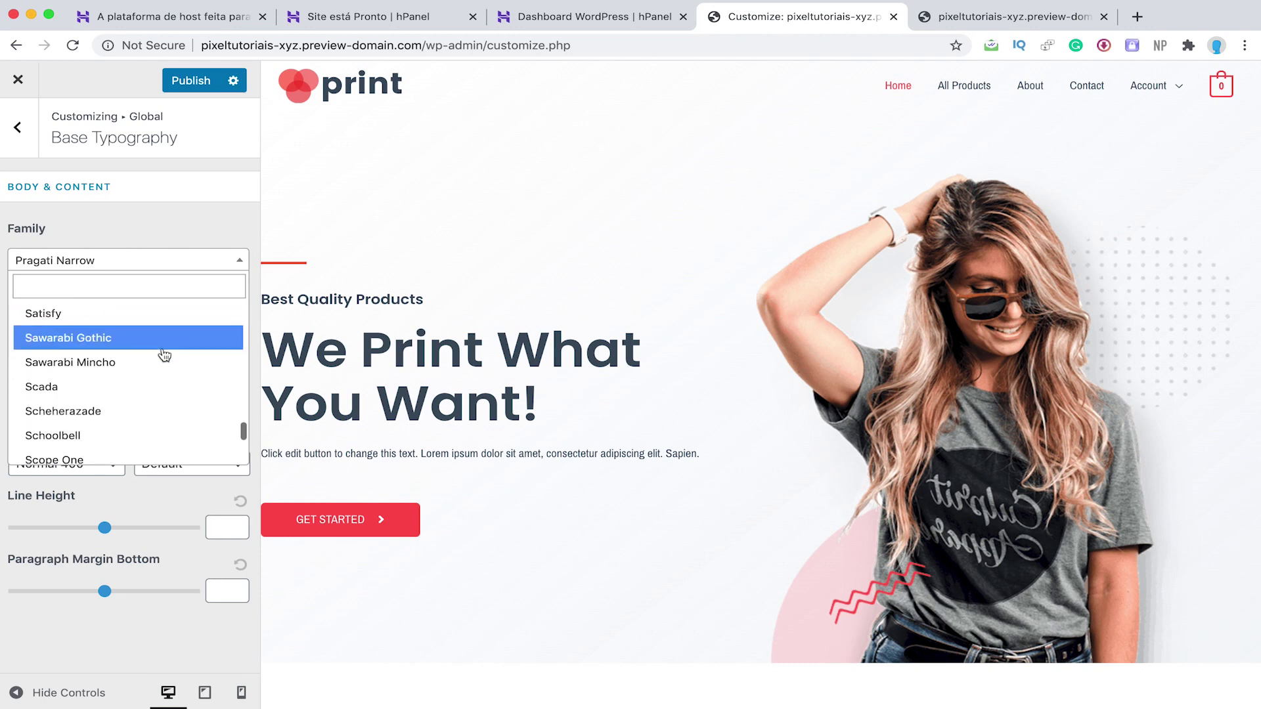
left_click(164, 283)
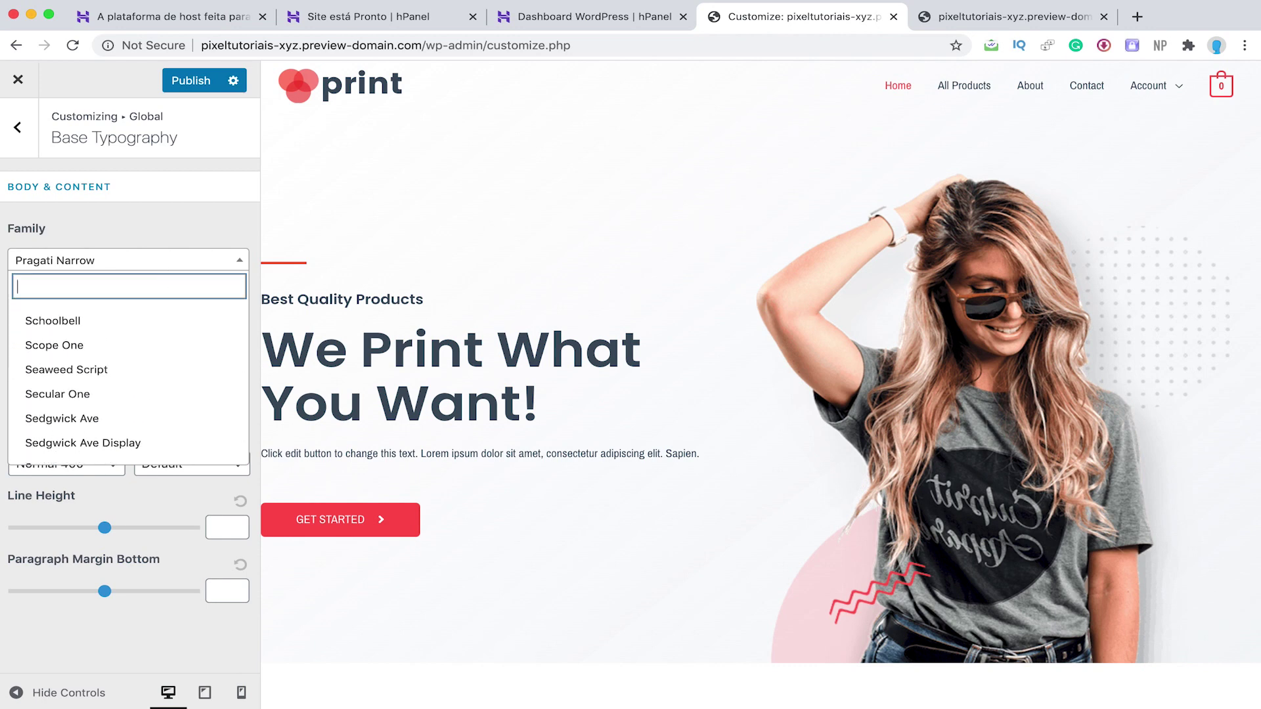
type("def")
key("Return")
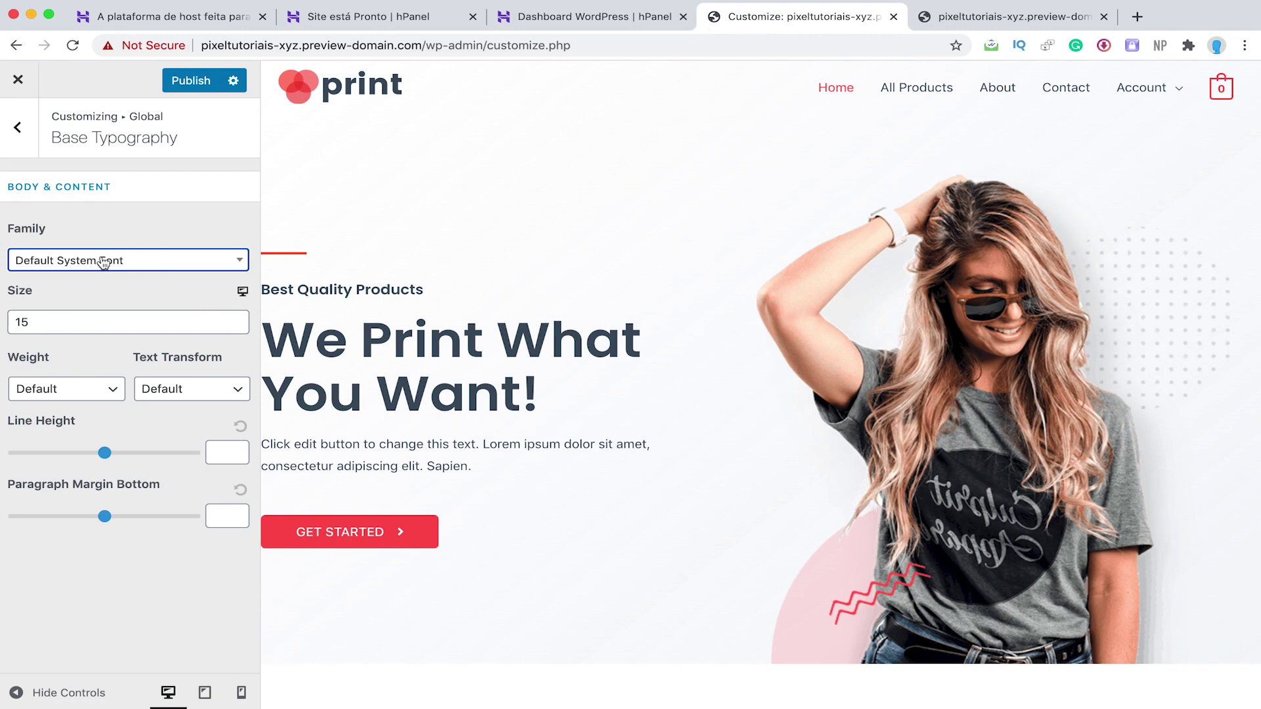
Step: Set the body and content font size to 17
left_click_drag(38, 322, 1, 322)
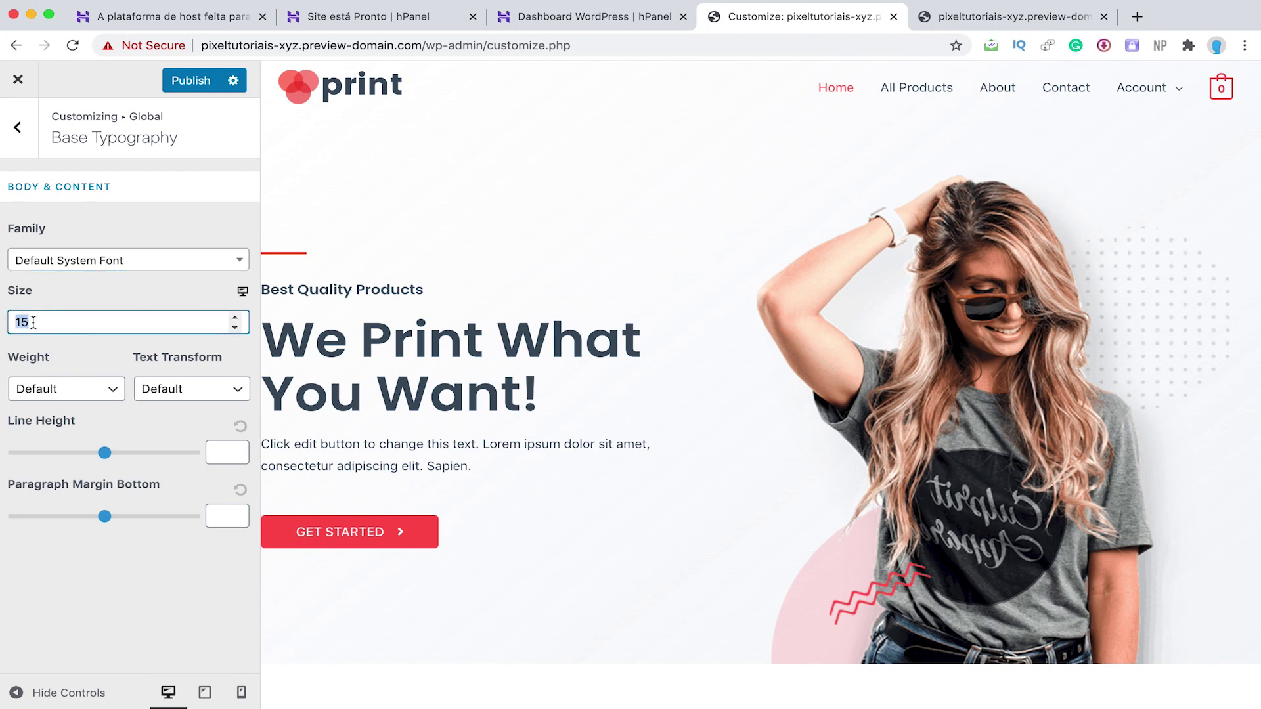
left_click(108, 389)
left_click(120, 315)
type("7")
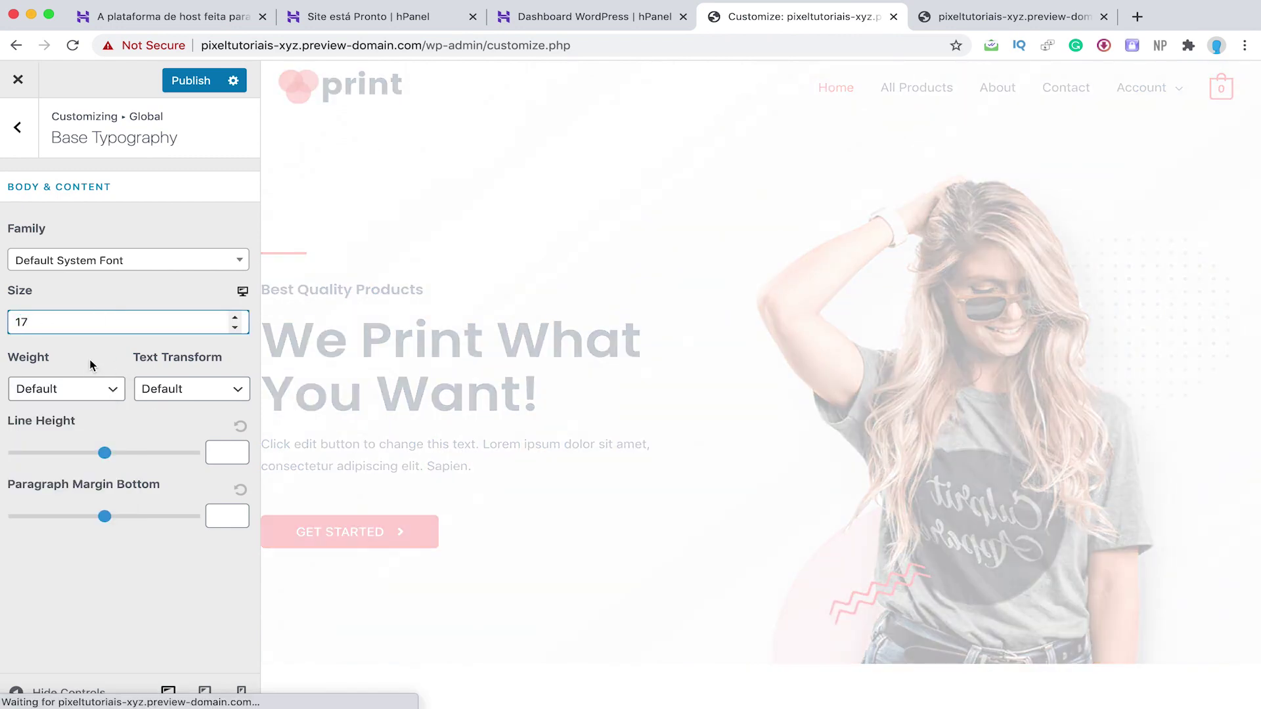
Step: Review the weight, text transform and line height options for the body and content font
left_click(90, 389)
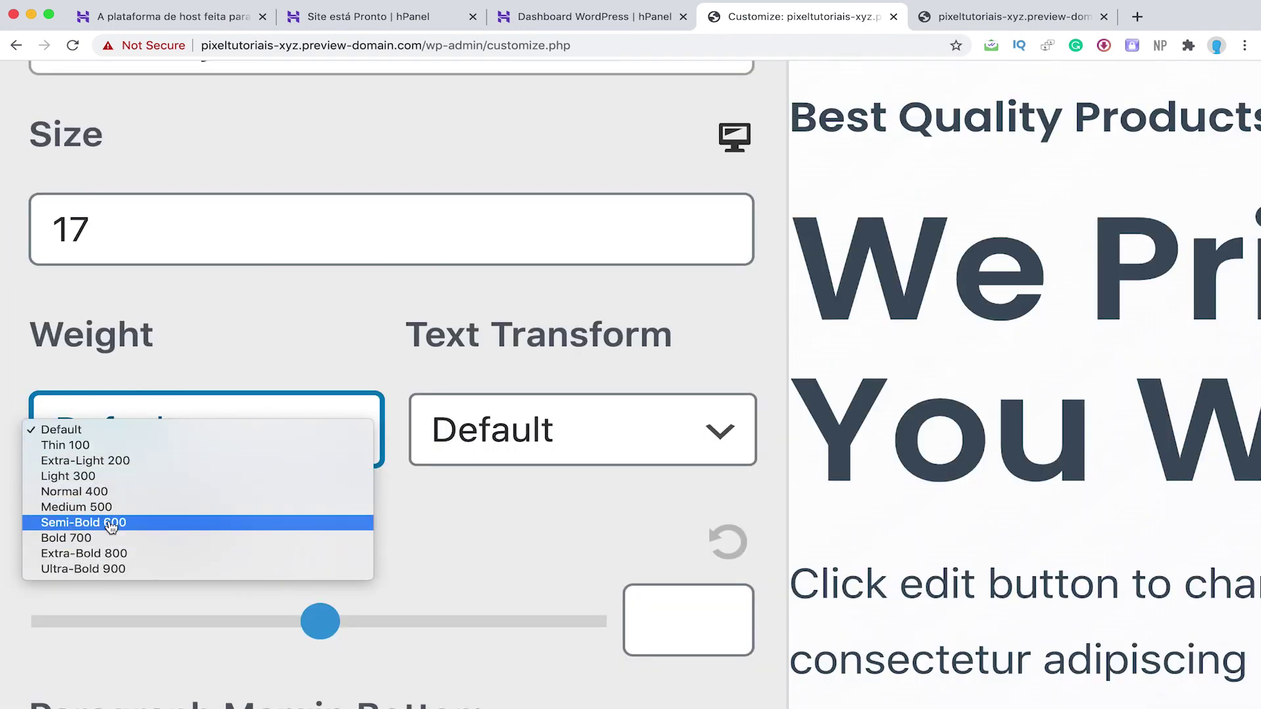
left_click(636, 419)
left_click(702, 428)
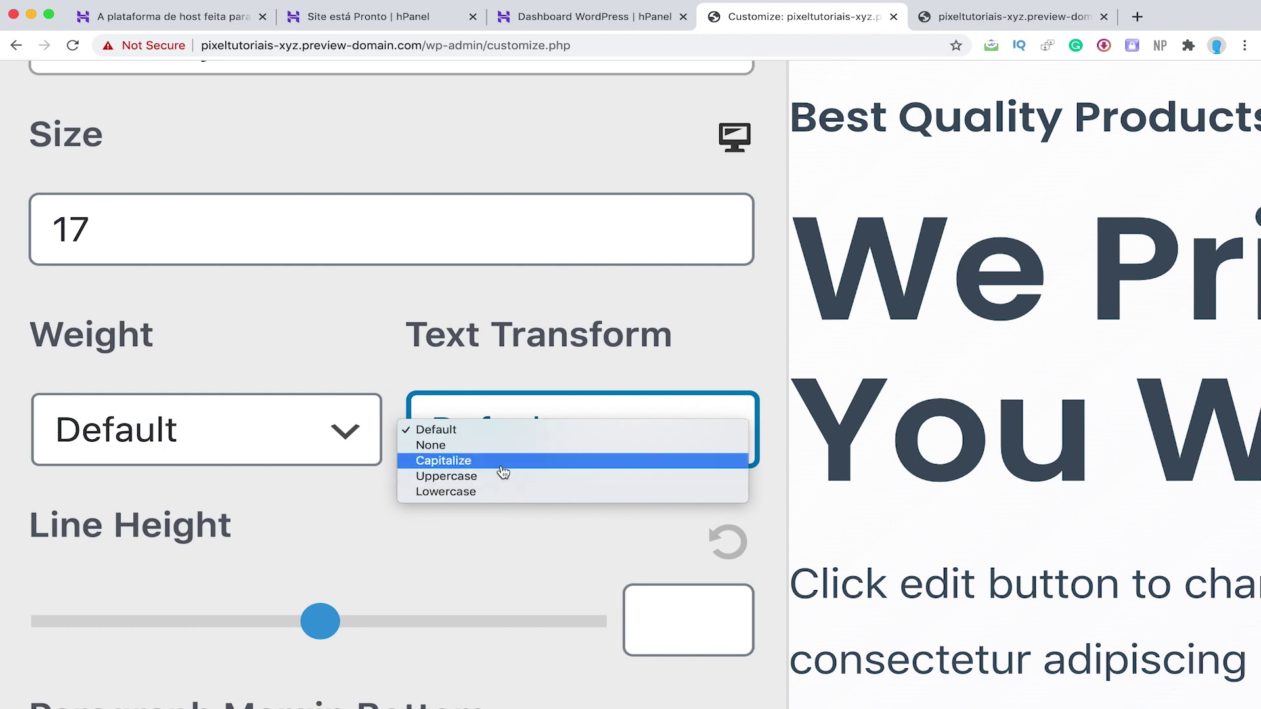
left_click(309, 515)
scroll(324, 515, "down", 2)
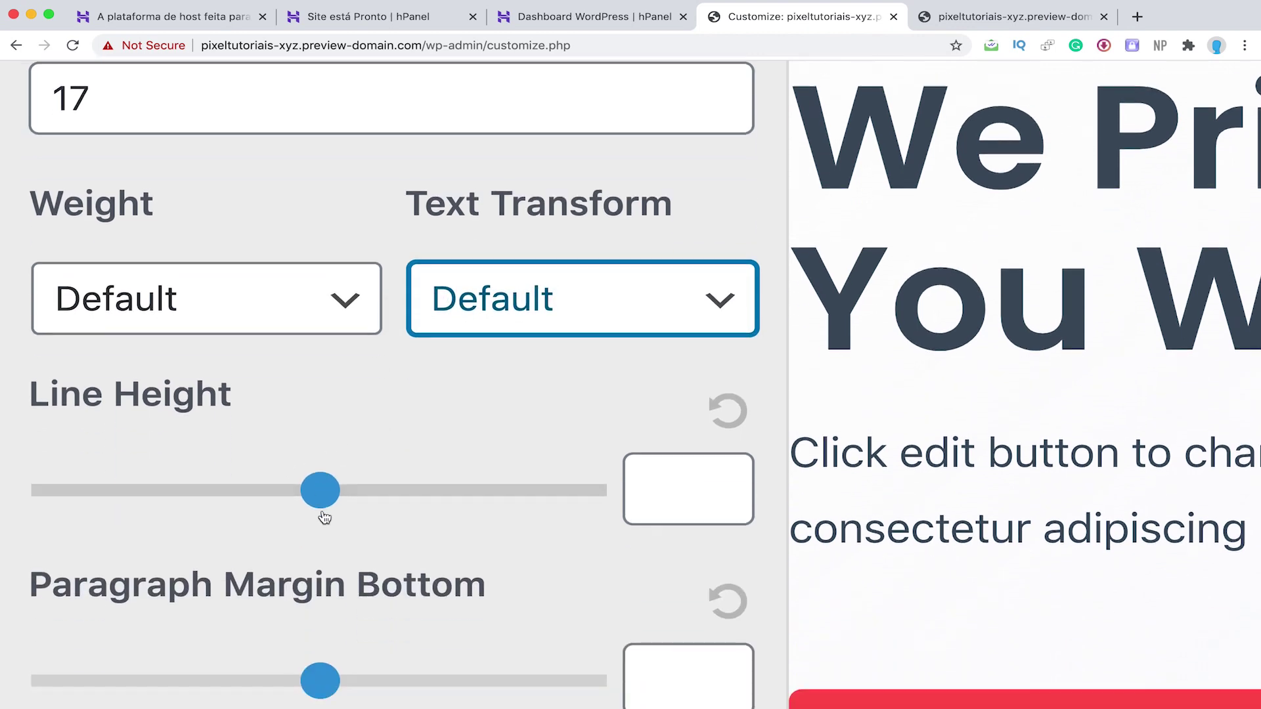
key("super+0")
left_click(240, 425)
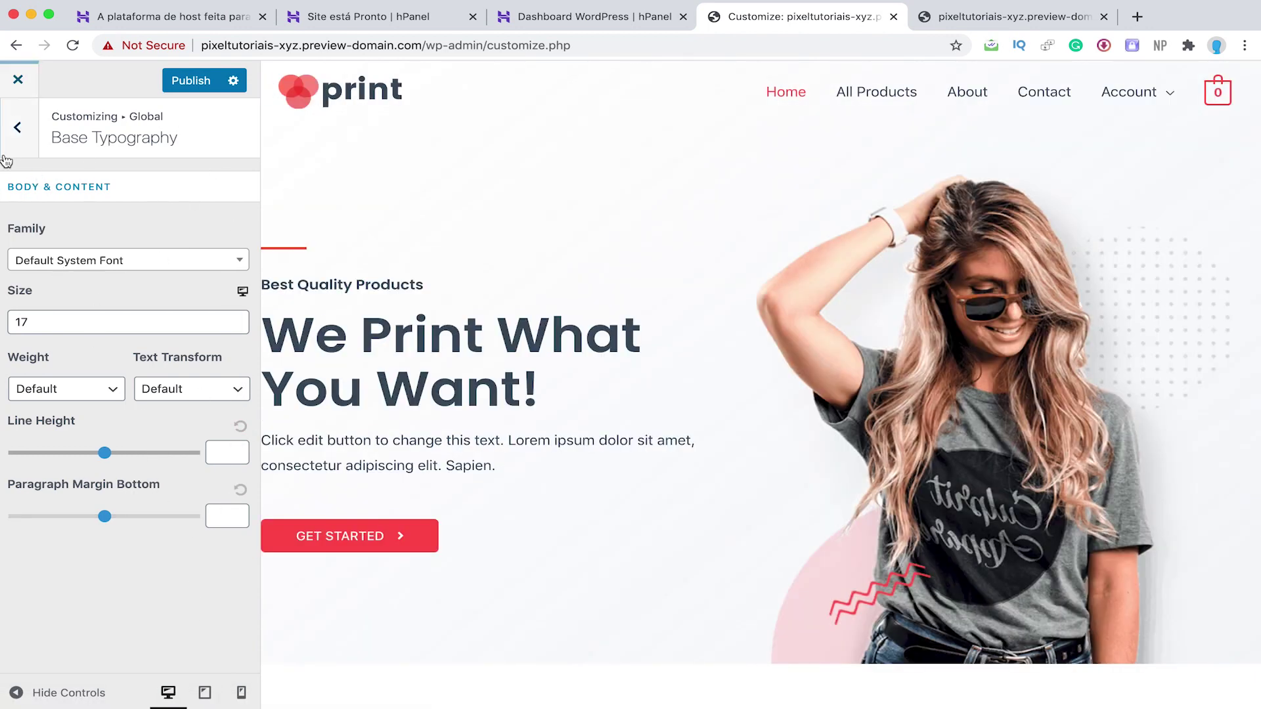
Step: Review the Headings typography settings from Heading 1 to Heading 6 and return to the Global options
left_click(18, 127)
left_click(123, 236)
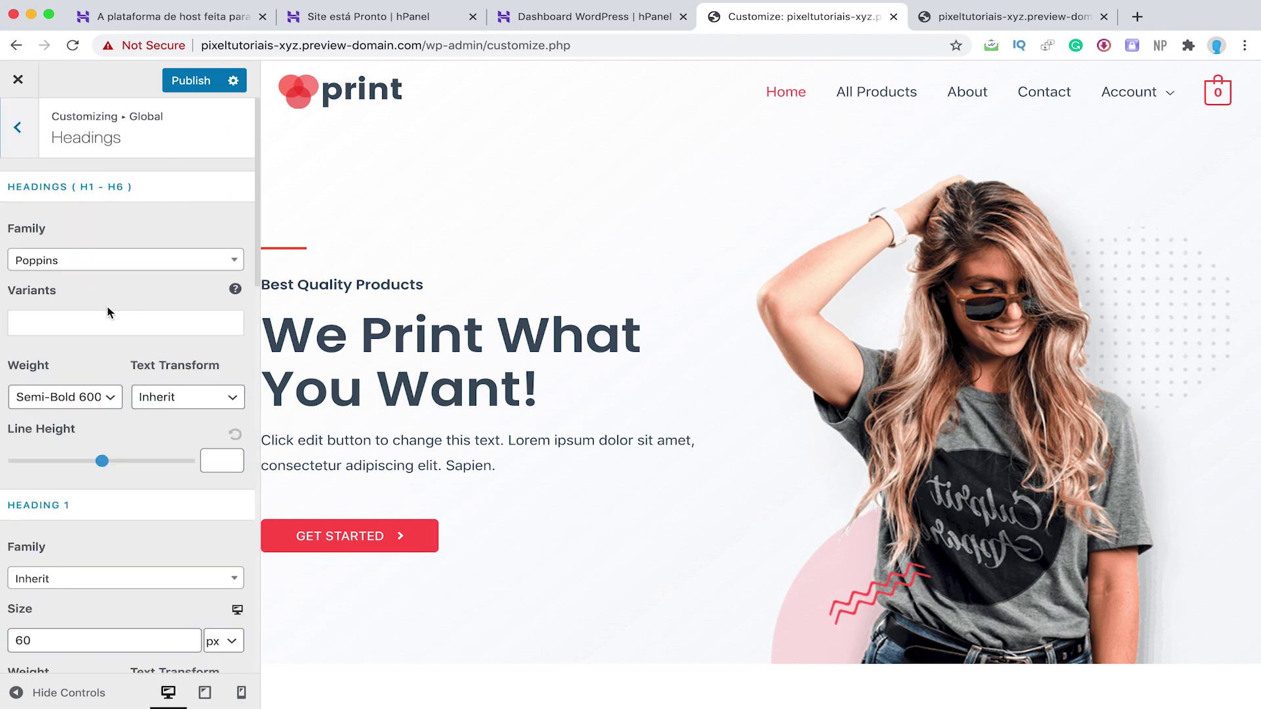
scroll(105, 368, "down", 4)
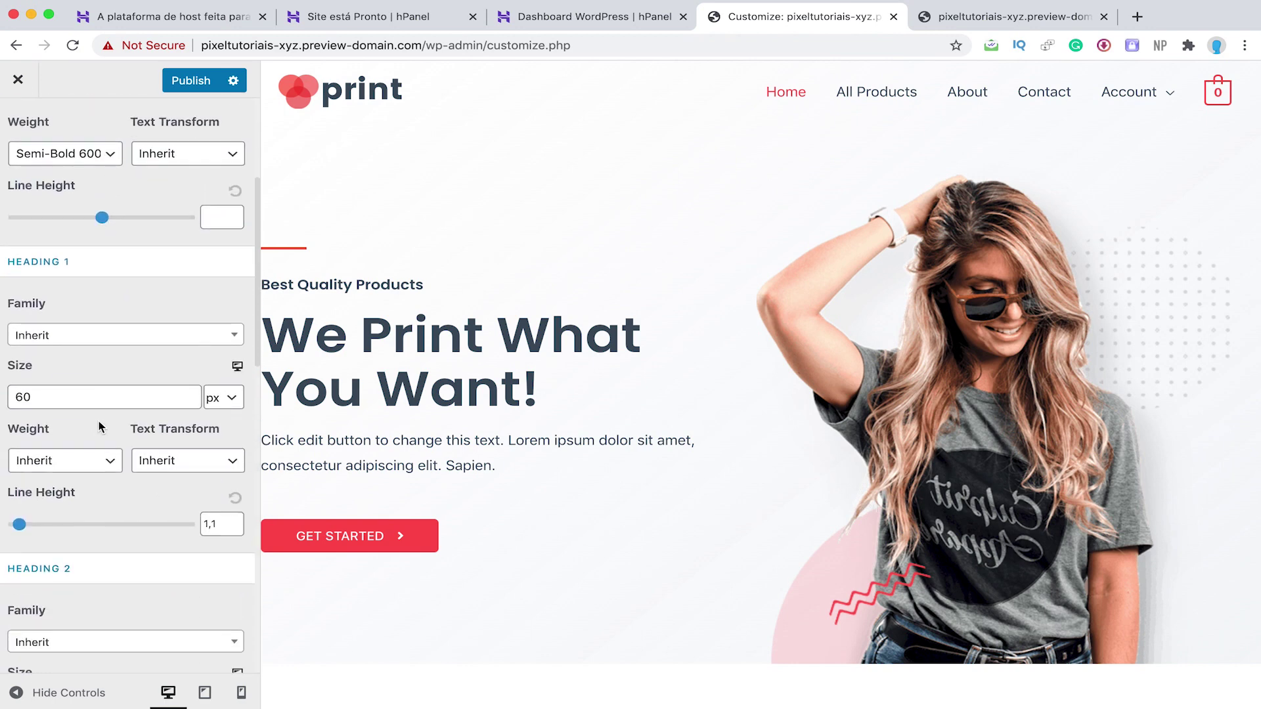
scroll(98, 427, "down", 12)
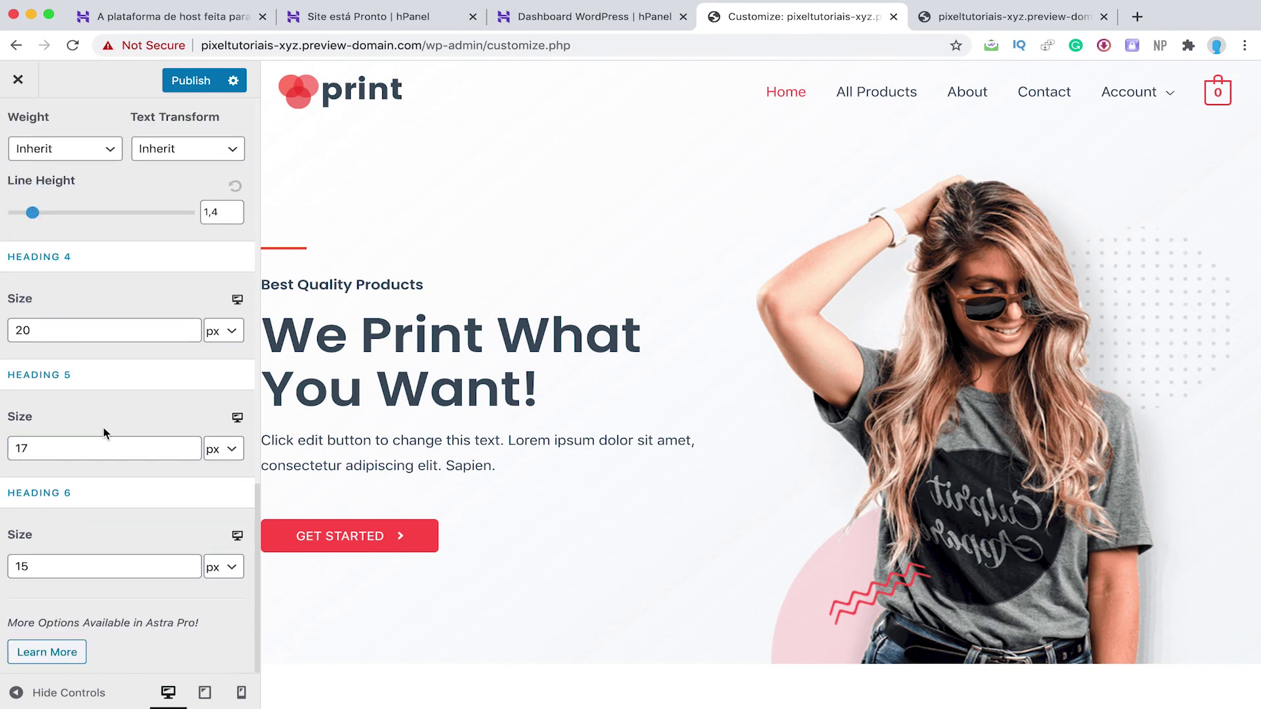
scroll(69, 408, "up", 6)
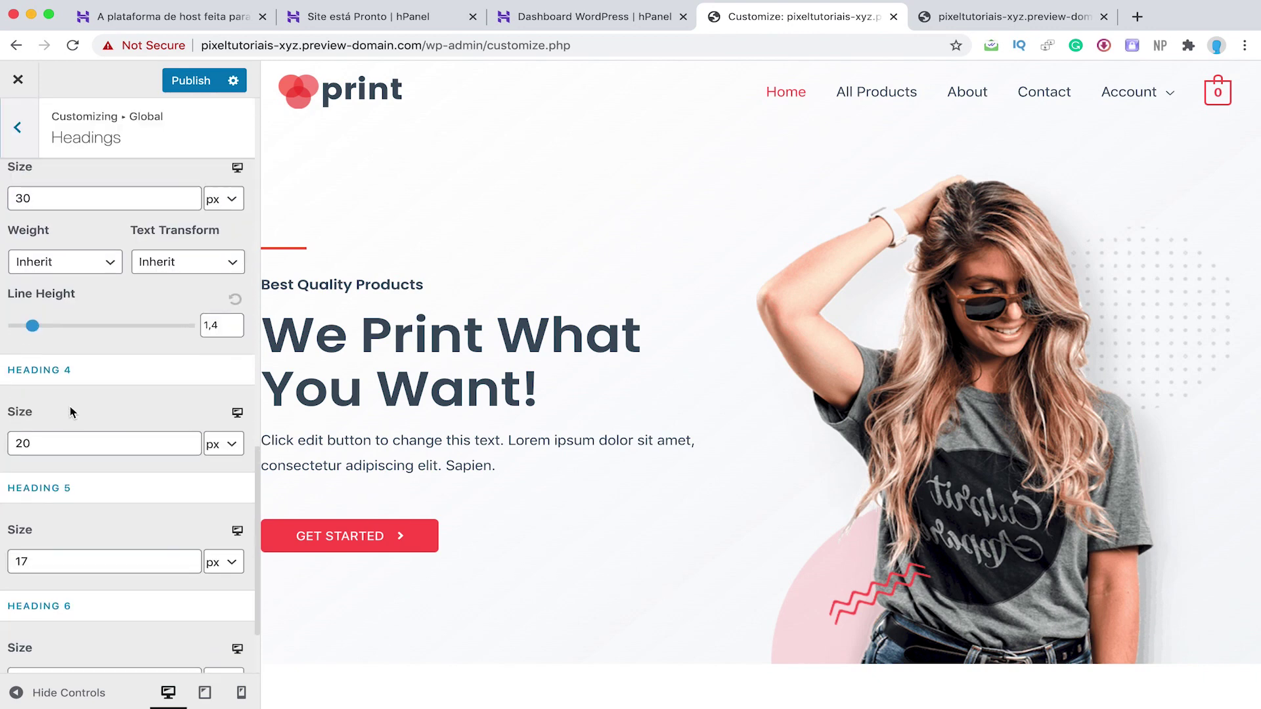
scroll(78, 398, "up", 4)
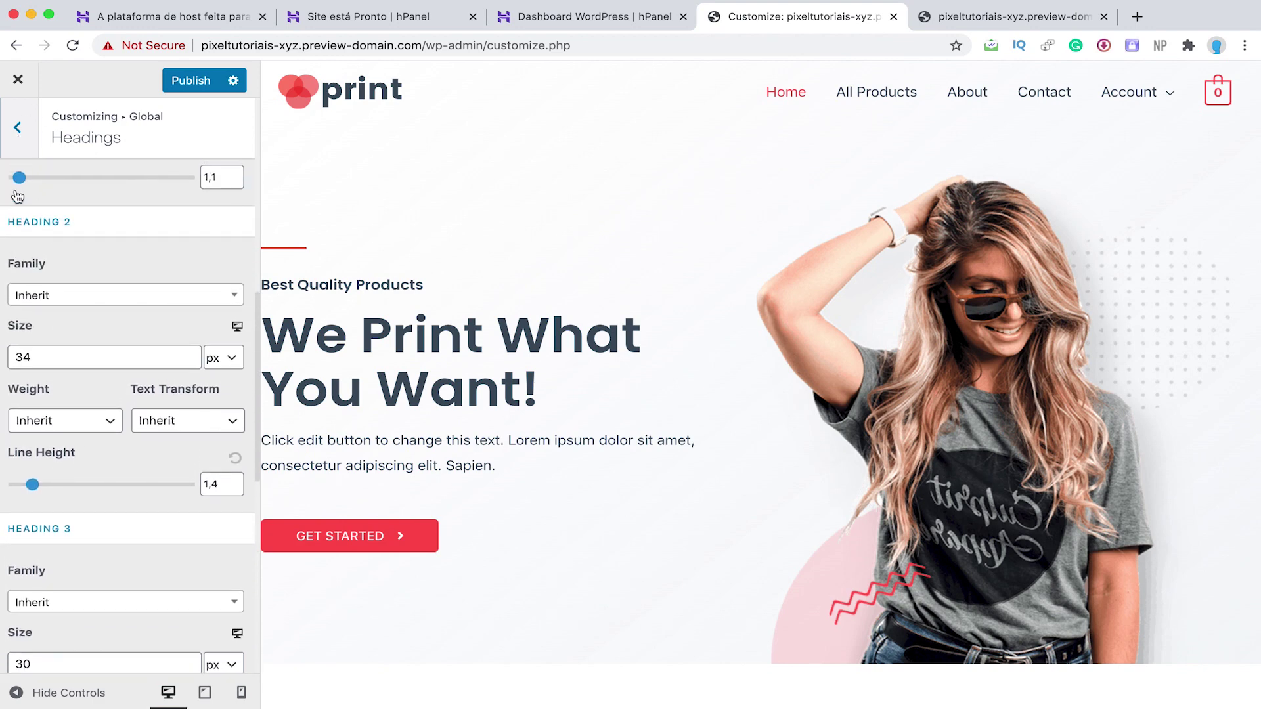
left_click(17, 127)
left_click(18, 127)
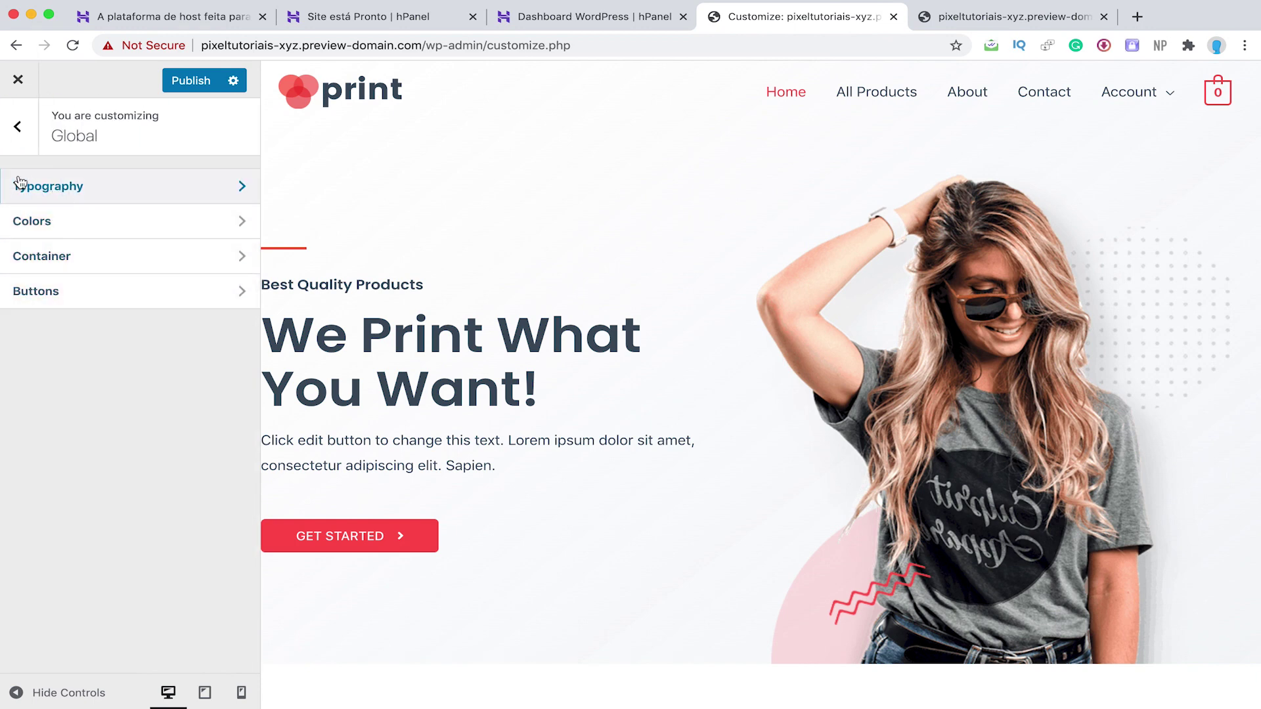
Step: Open the Base Colors settings in the theme's global color options
left_click(48, 227)
left_click(189, 204)
scroll(132, 305, "down", 2)
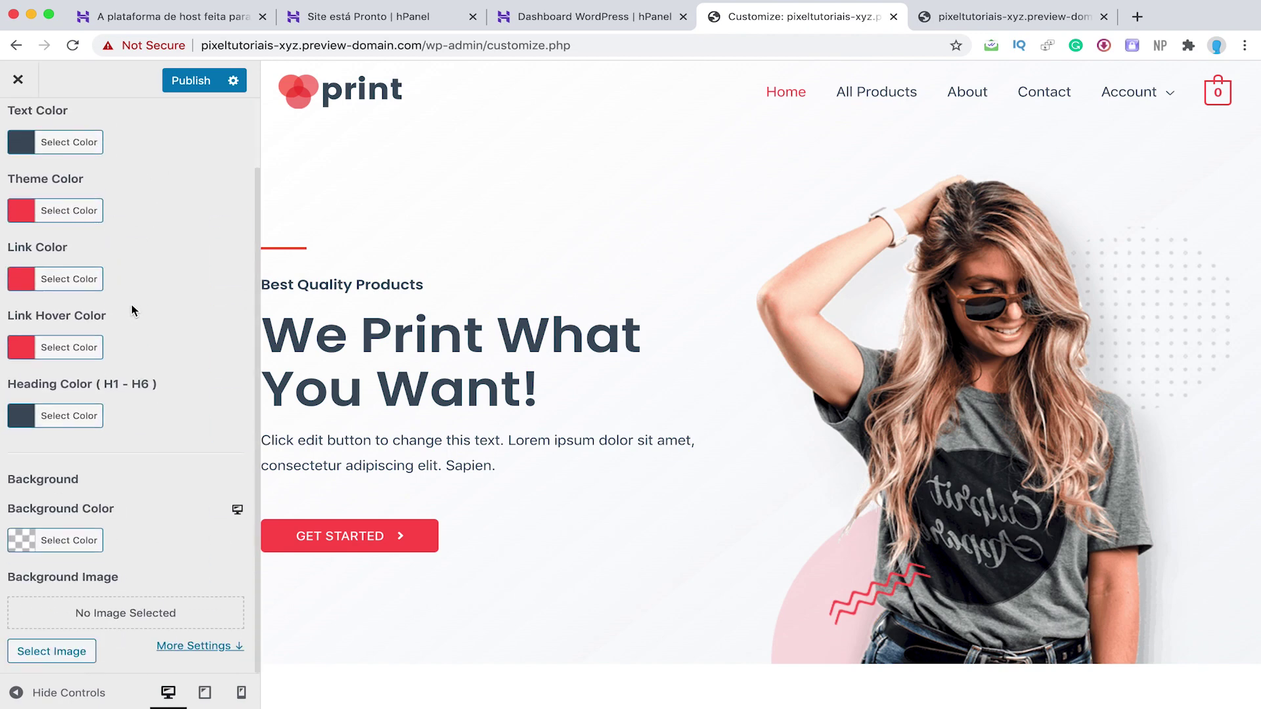
scroll(134, 316, "up", 2)
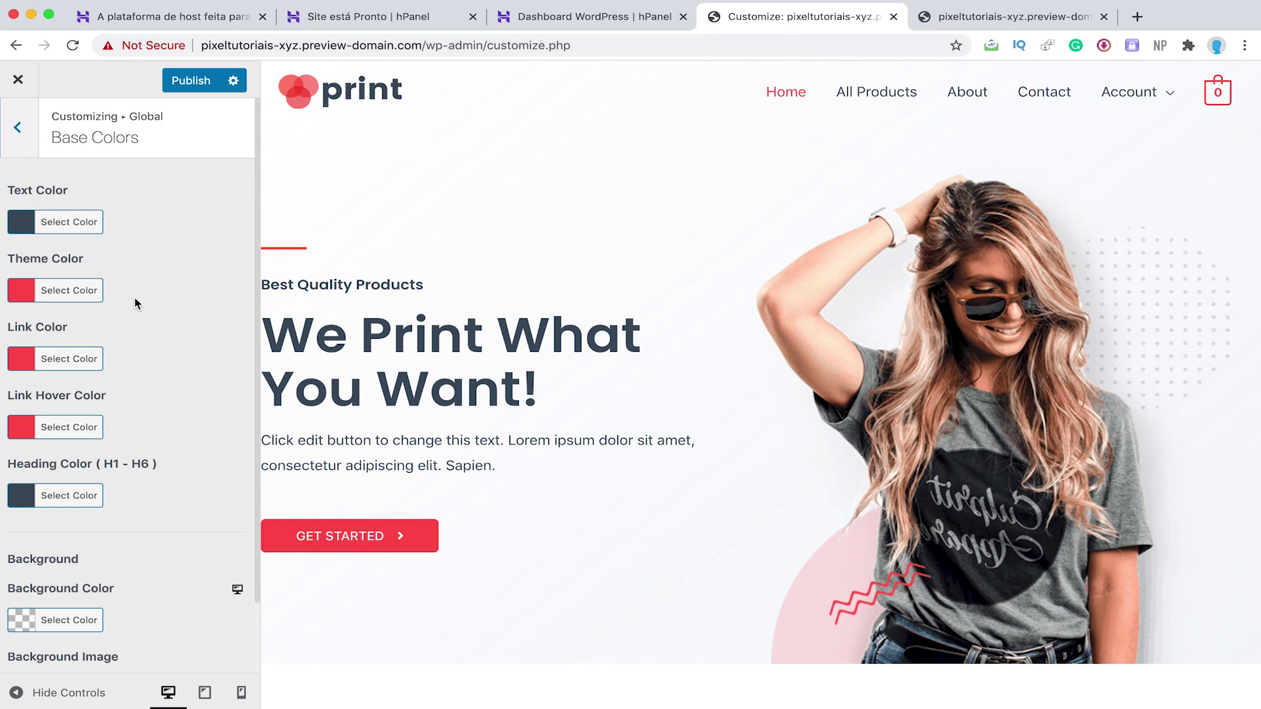
Step: Switch to Adobe Color's explore page (color.adobe.com/pt/explore) in a new tab and open the "shade of yellow" palette
key("ctrl+t")
type("adobe.com/pt/explore")
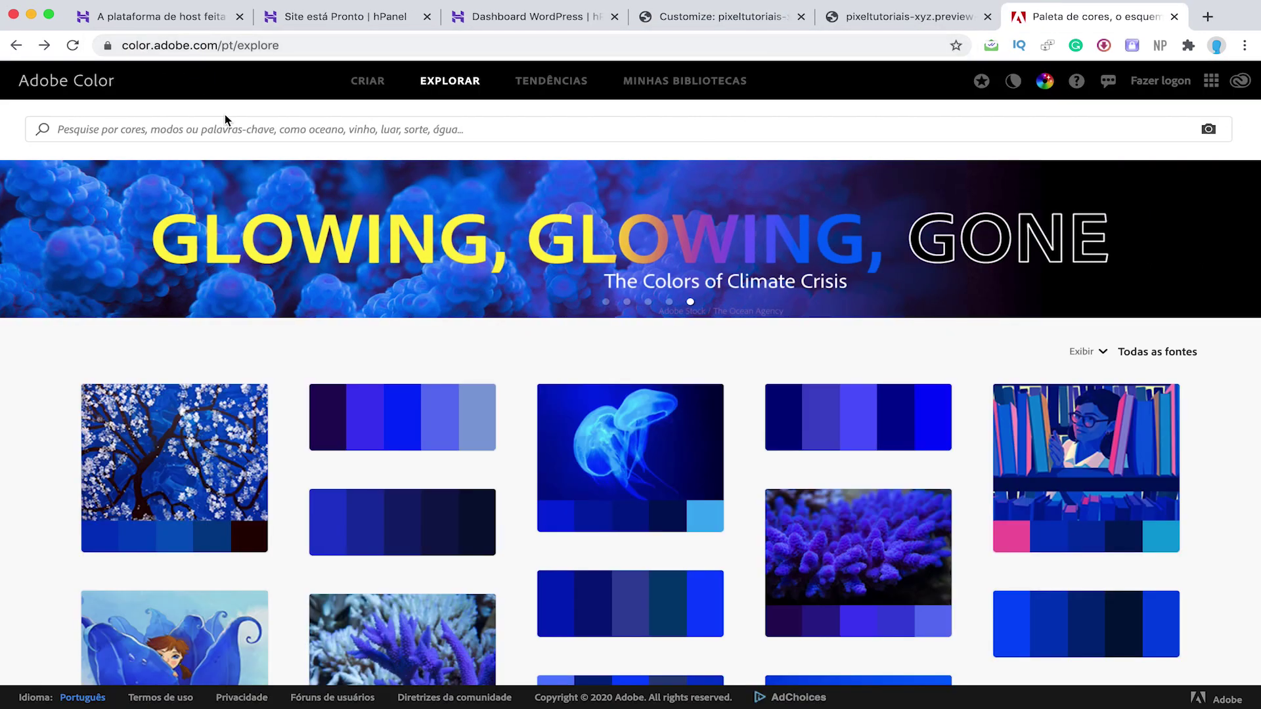
scroll(226, 121, "up", 2)
scroll(148, 99, "left", 1)
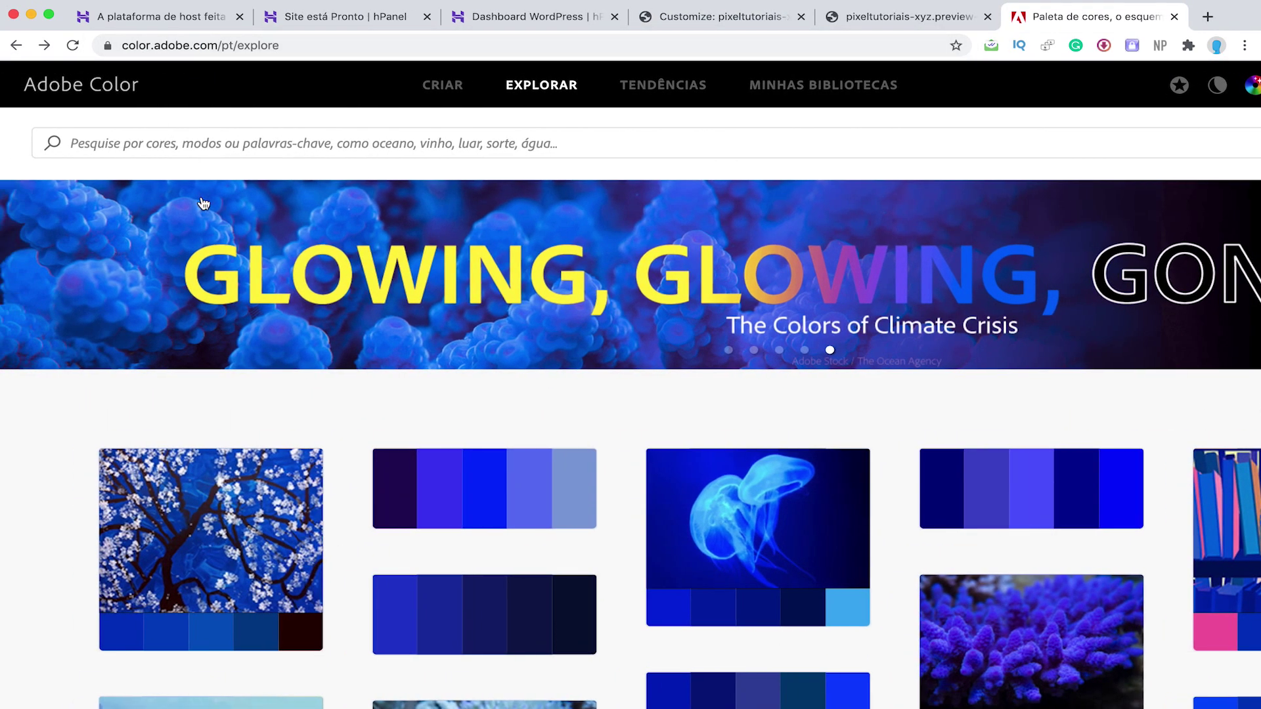
scroll(203, 204, "down", 2)
scroll(268, 305, "down", 8)
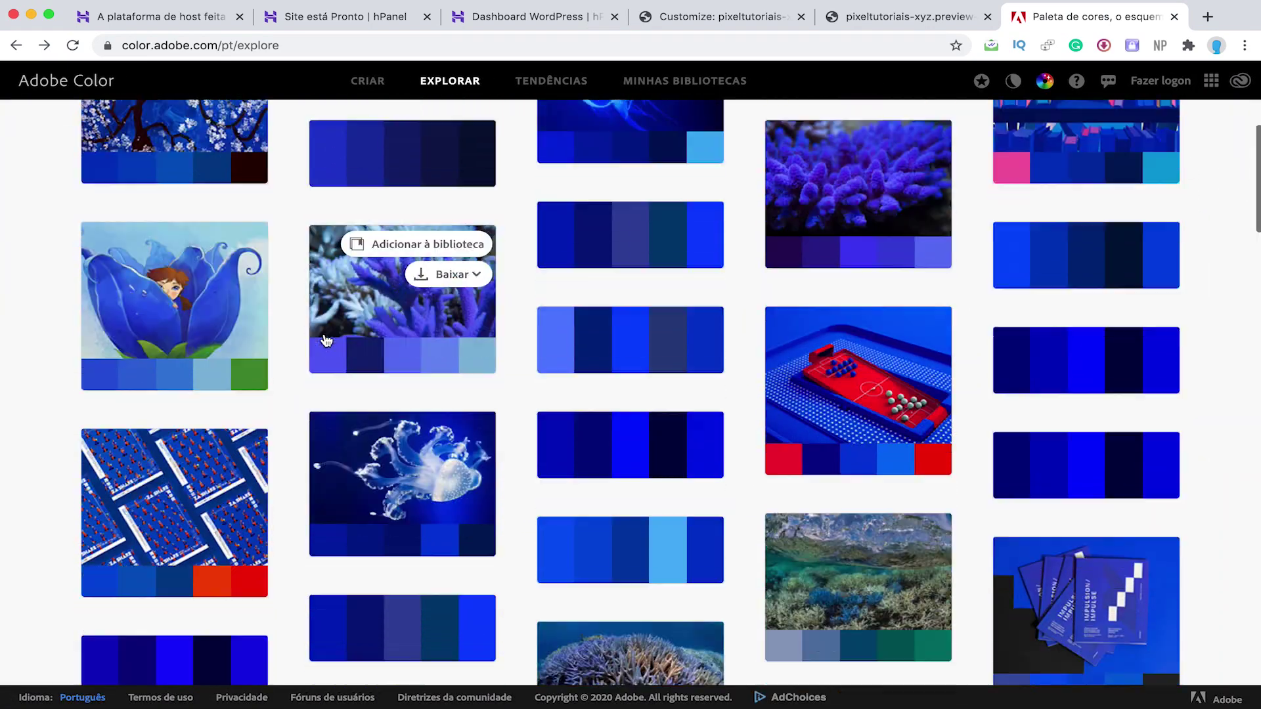
scroll(327, 340, "down", 10)
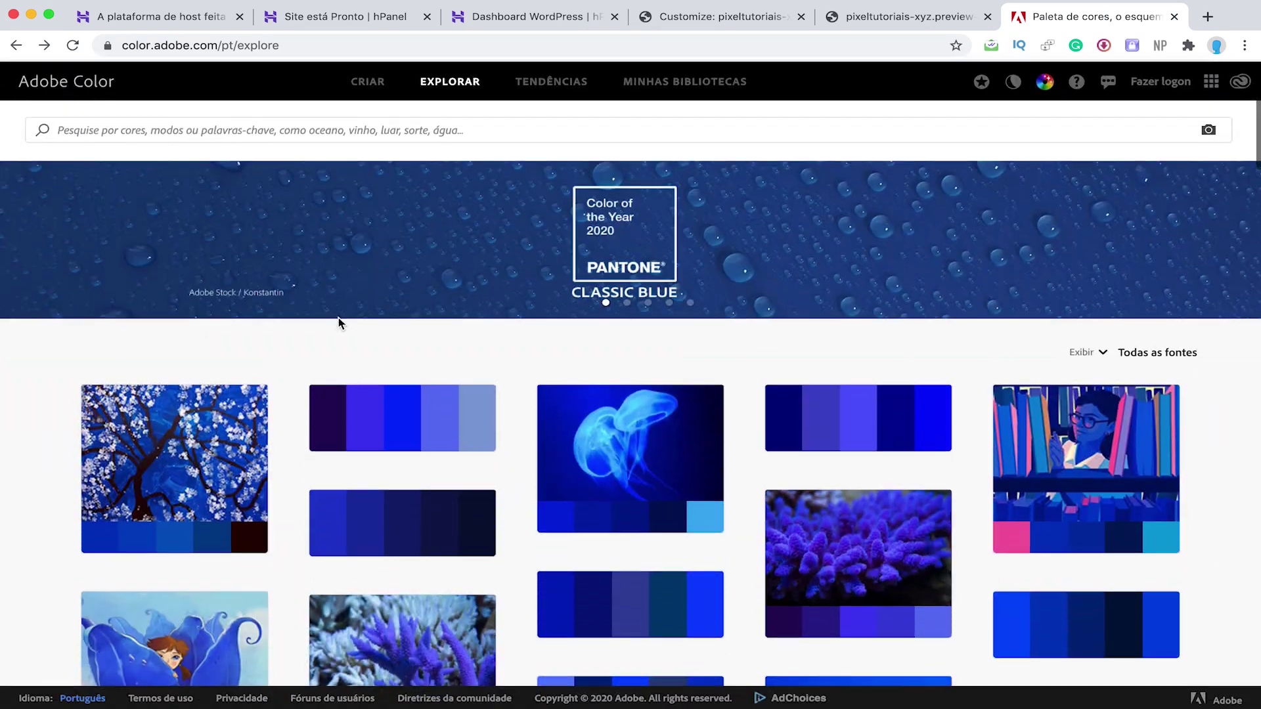
scroll(338, 324, "down", 7)
scroll(497, 475, "down", 10)
scroll(497, 430, "down", 5)
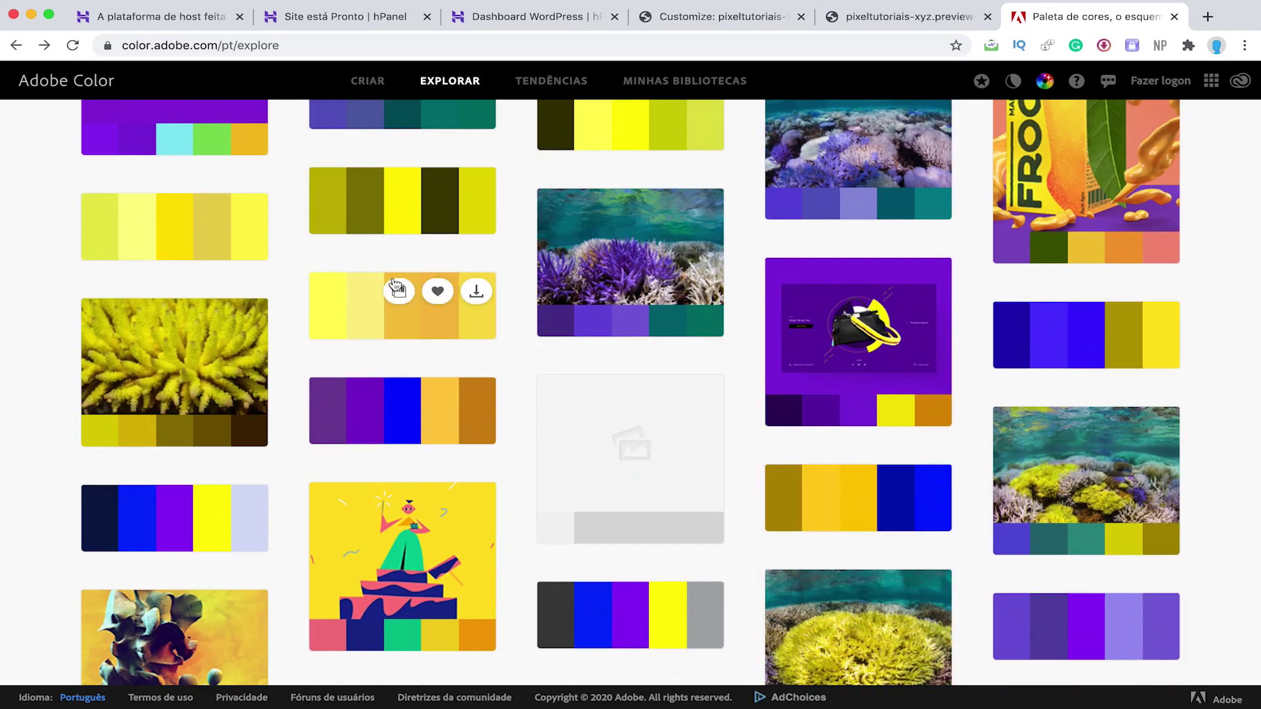
left_click(372, 224)
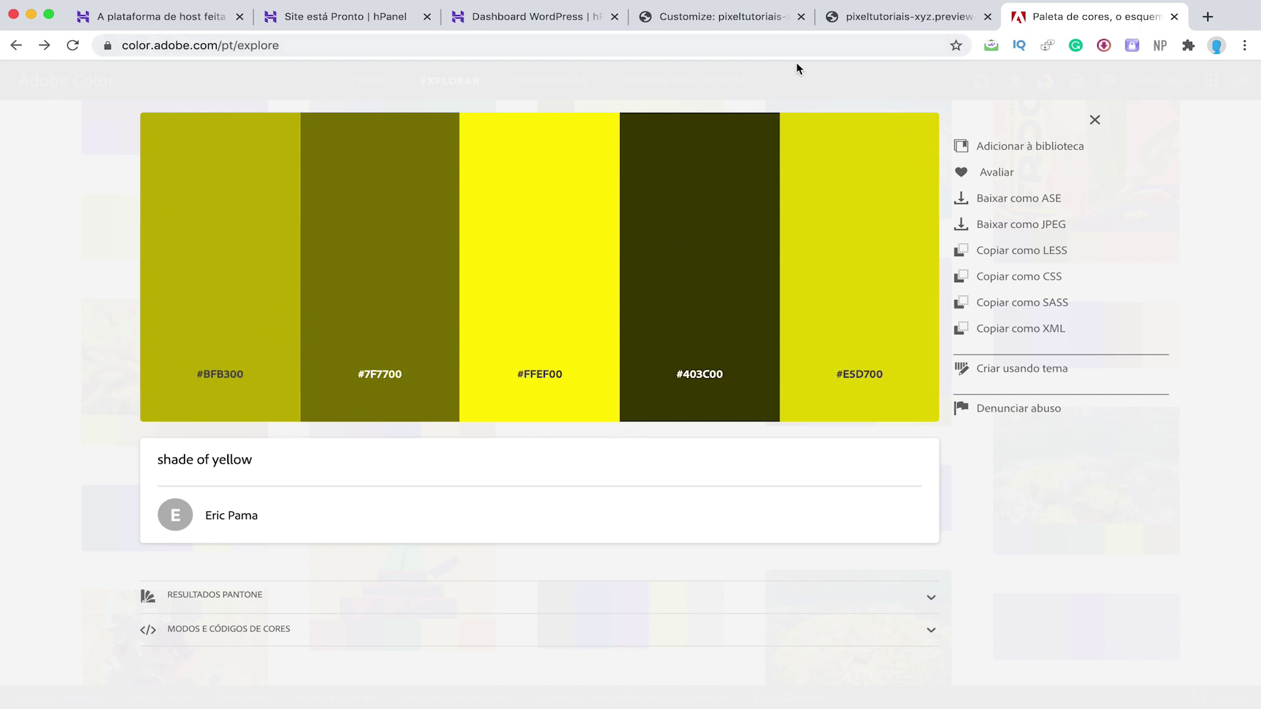
Step: Copy #403C00 from the Adobe Color palette and set it as the base text color in the WordPress customizer
left_click(663, 18)
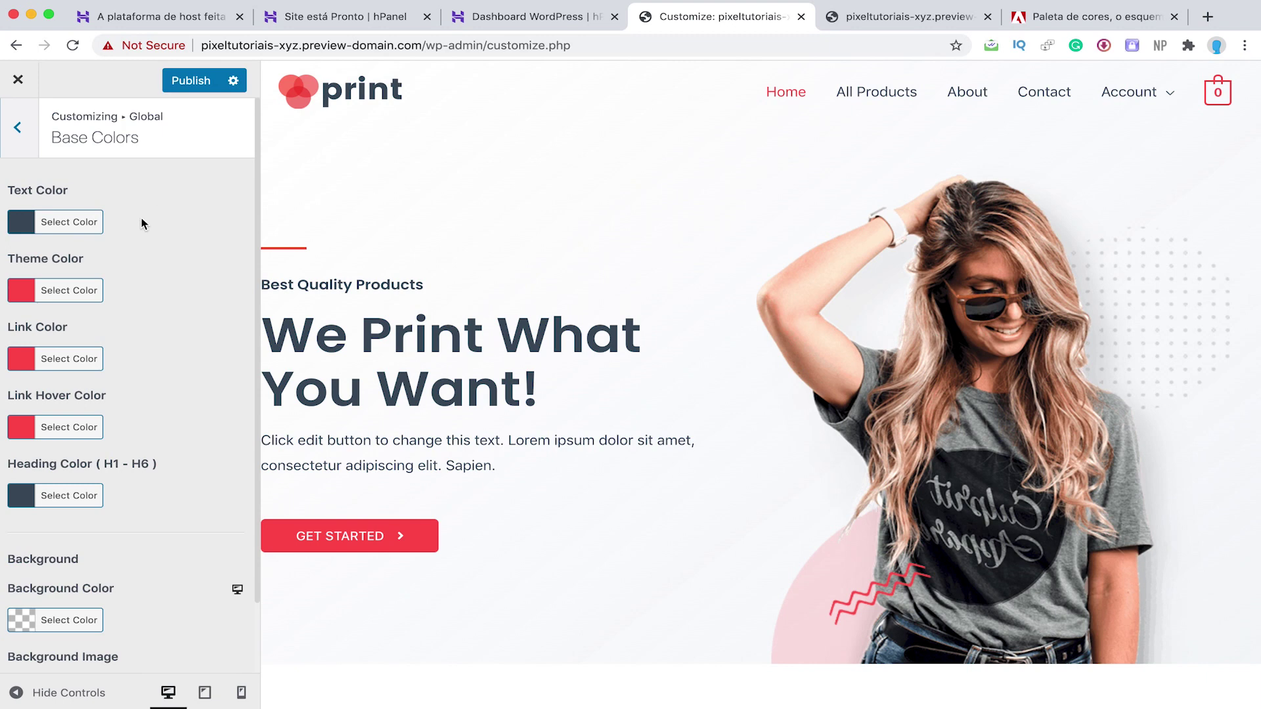
left_click(23, 222)
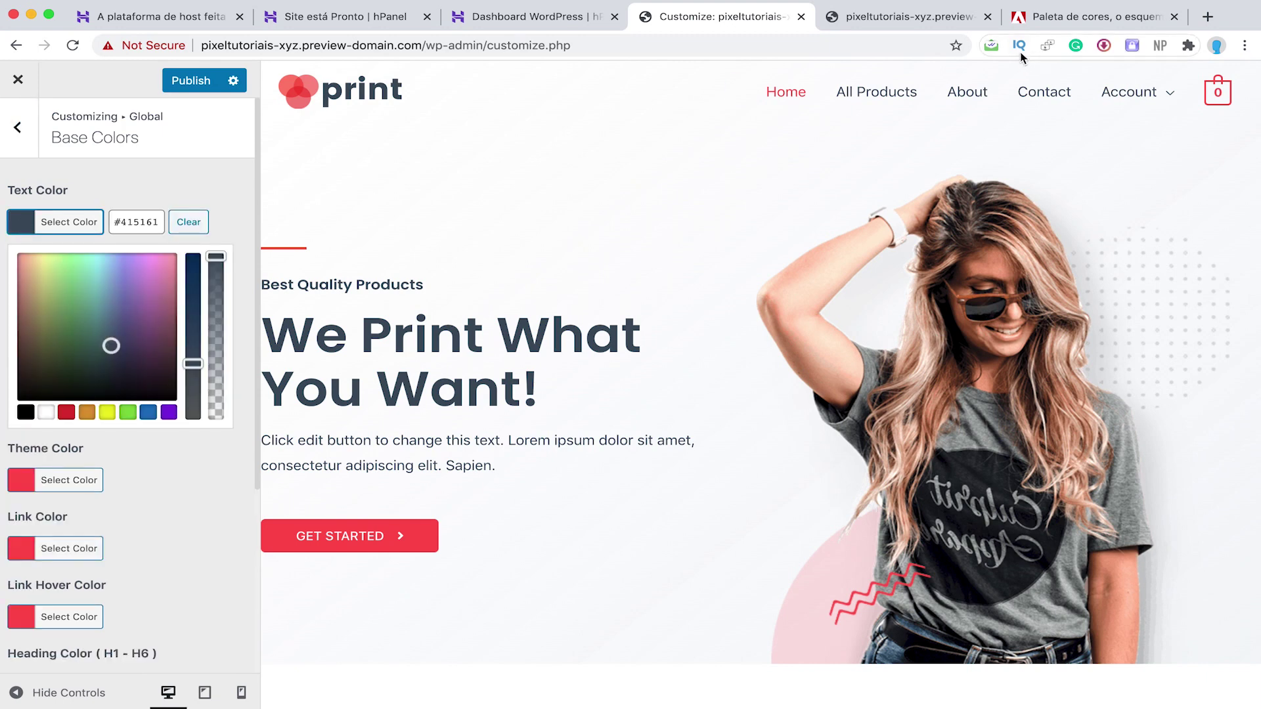
key("super+9")
left_click(714, 371)
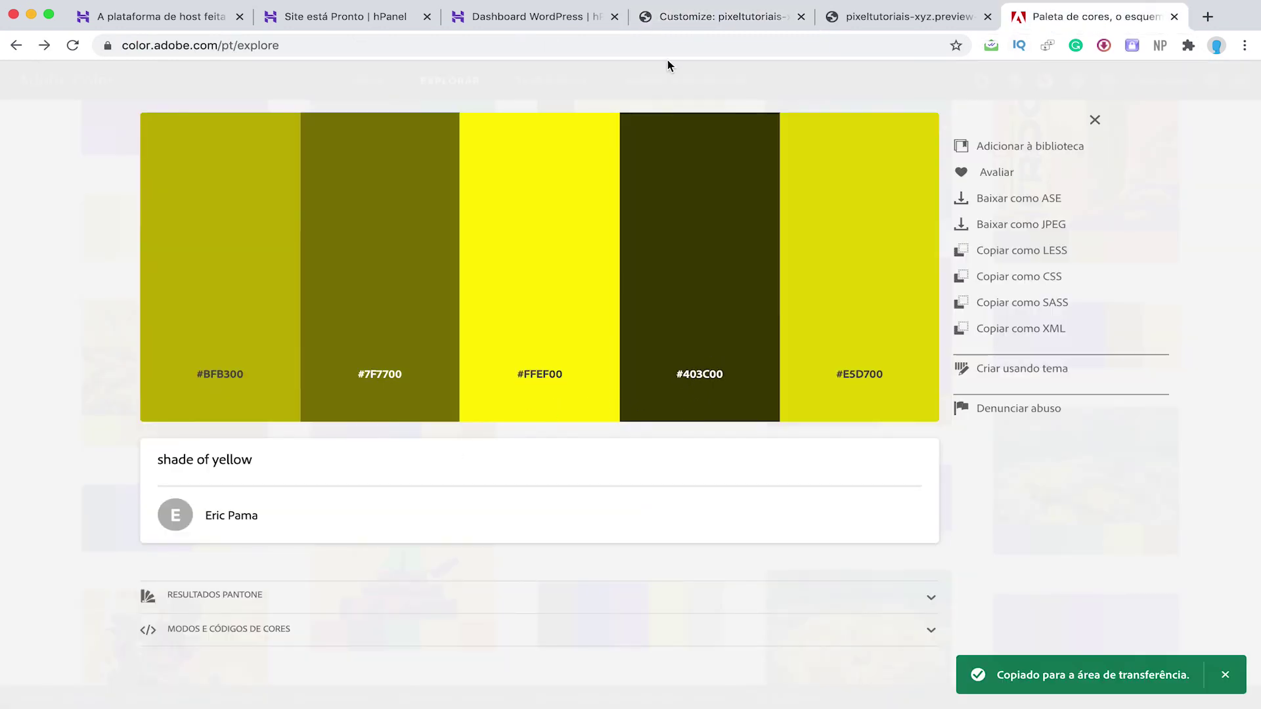
left_click(650, 18)
left_click(143, 217)
type("#403c00")
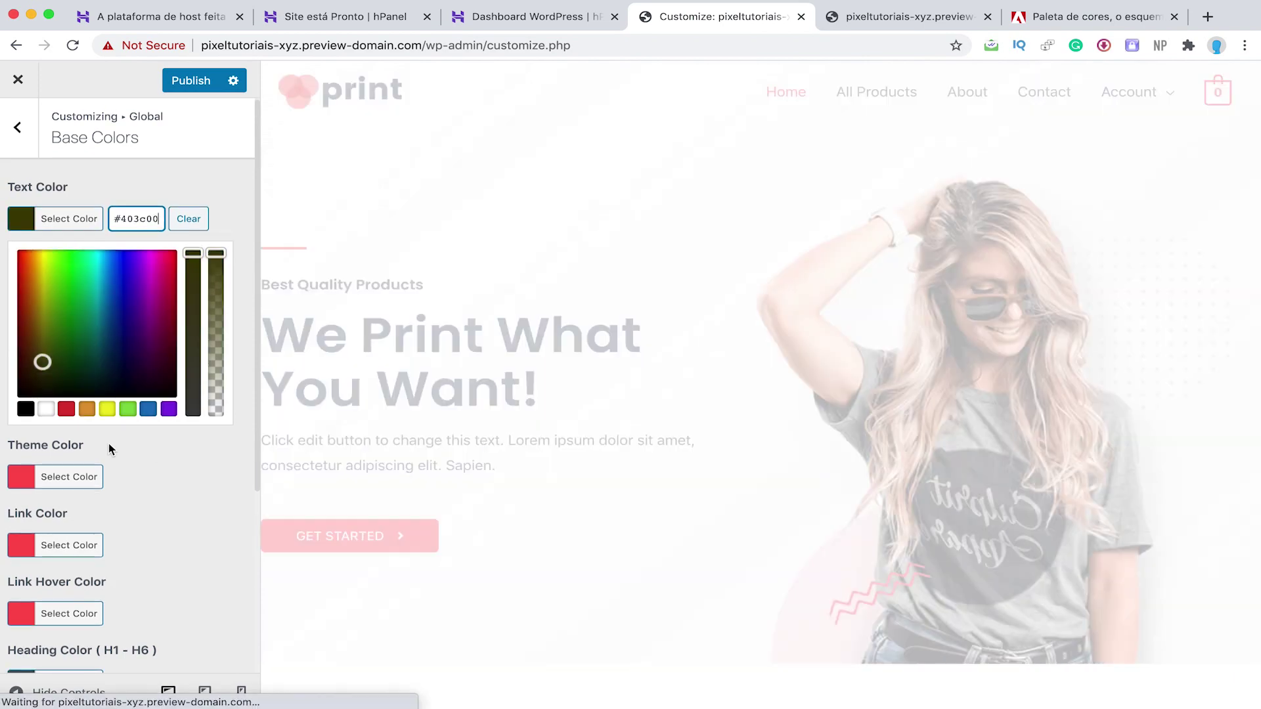
Step: Switch back to the Adobe Color palette to get shades for the theme, link, link hover and heading colors
scroll(131, 443, "down", 2)
scroll(45, 460, "down", 1)
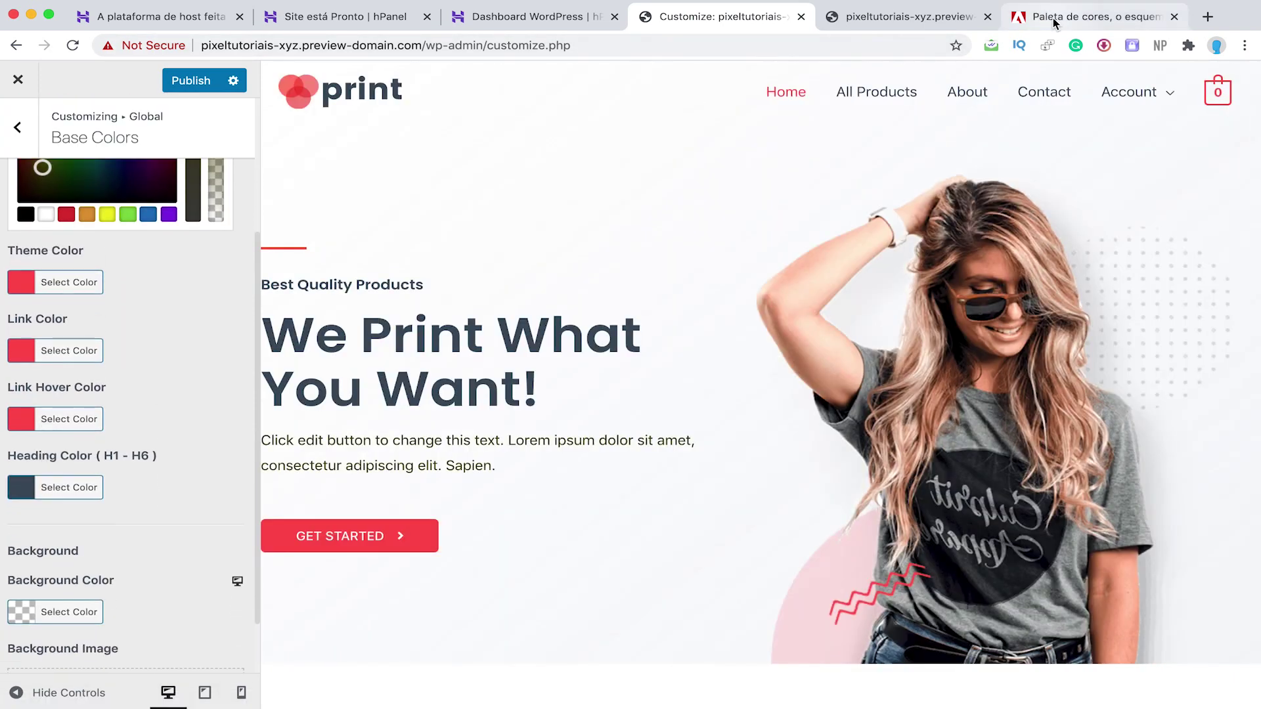
left_click(1054, 17)
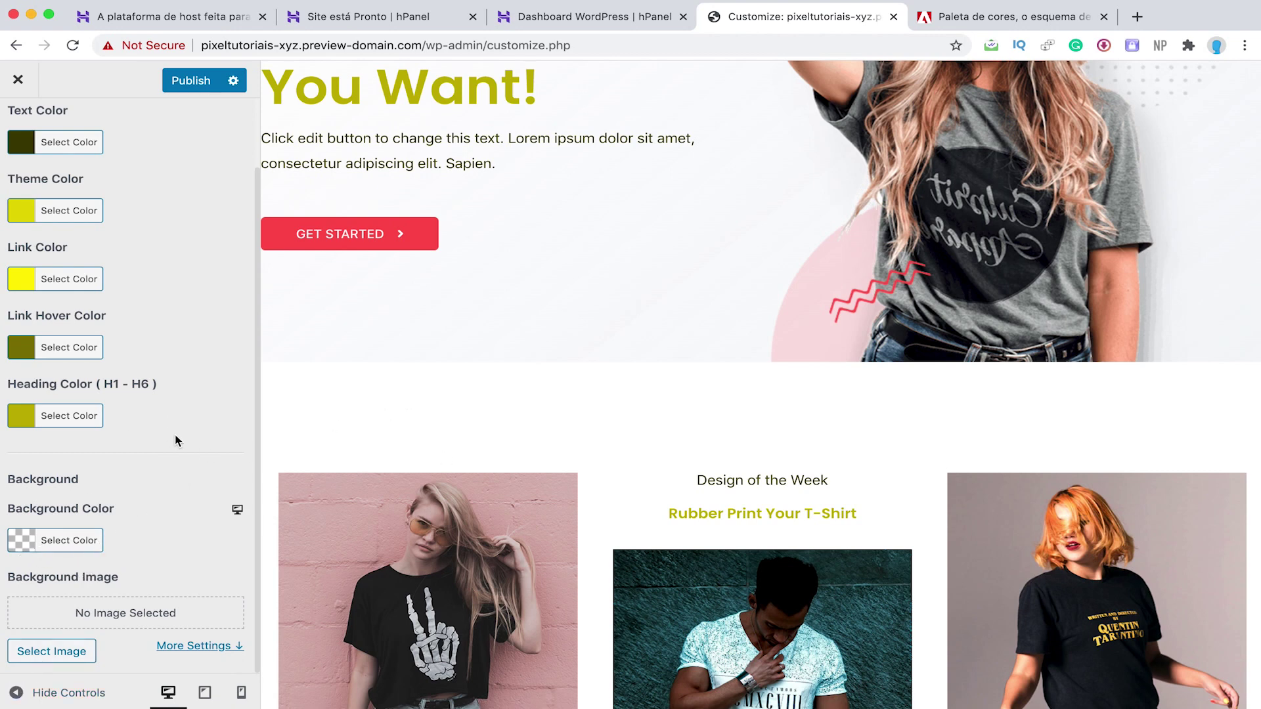
Step: Preview the recolored homepage in tablet and mobile sizes, then check it in the desktop view
left_click(205, 693)
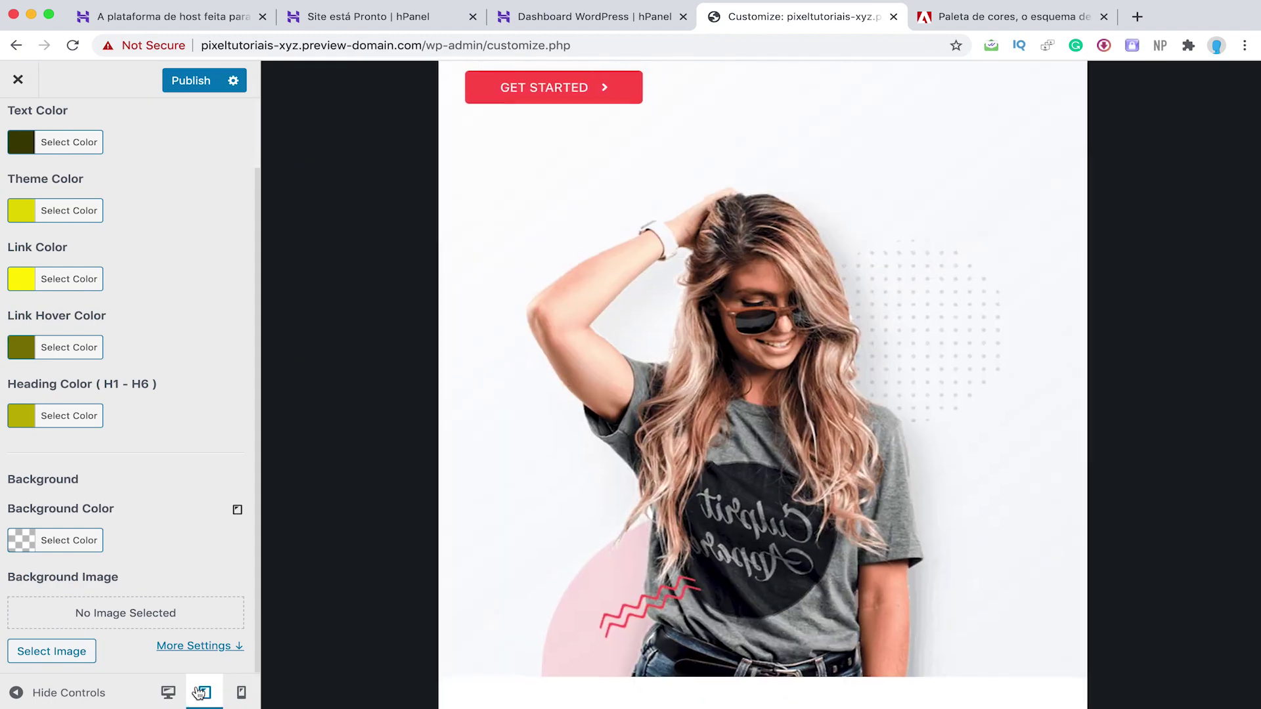
scroll(459, 574, "down", 10)
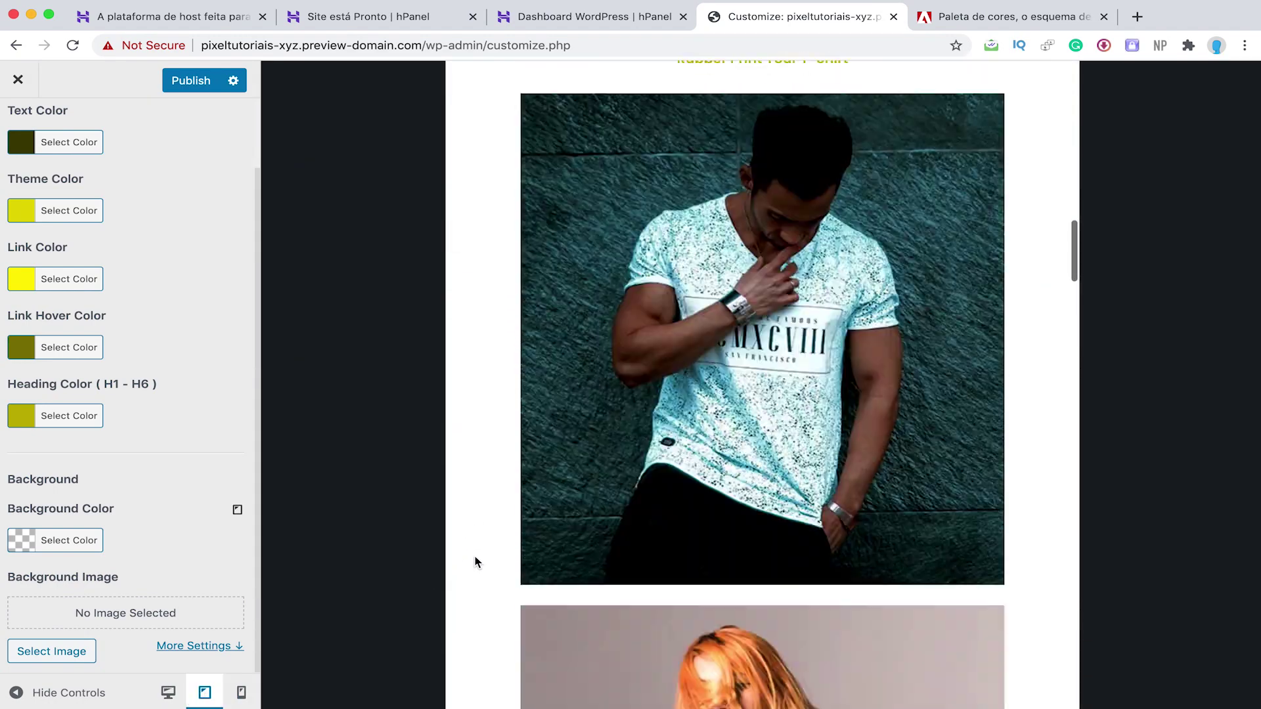
left_click(241, 692)
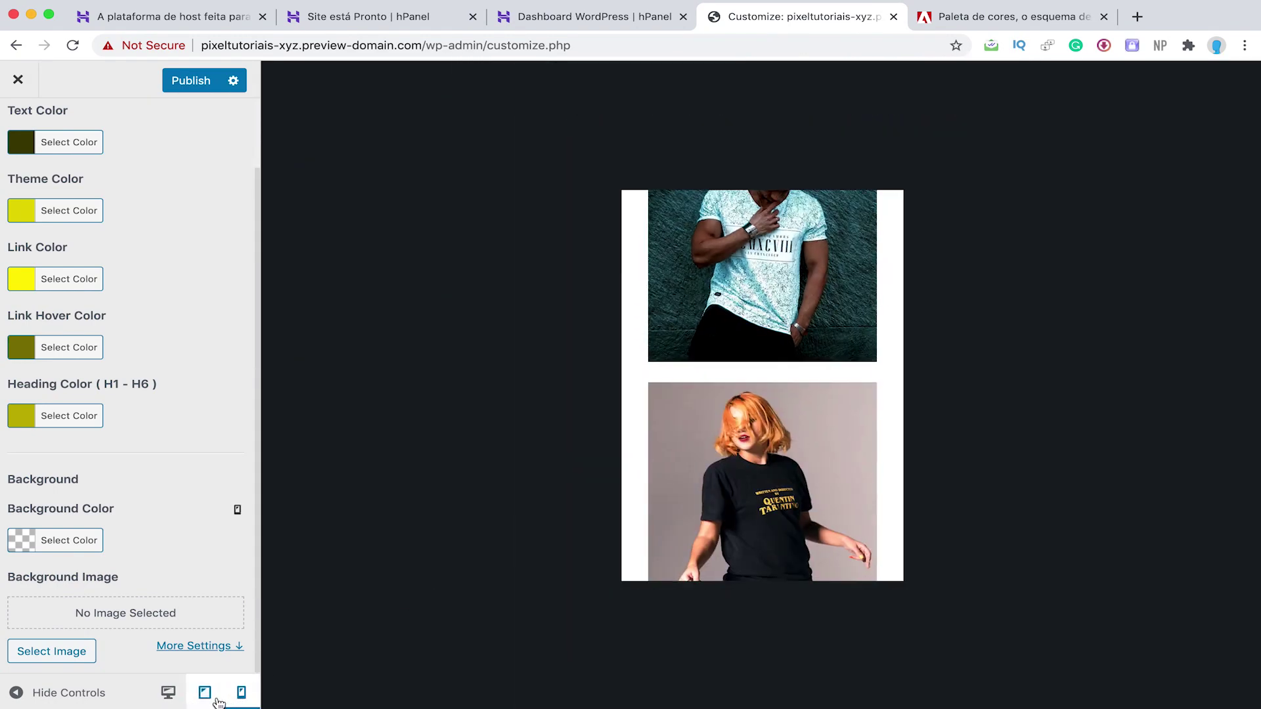
left_click(205, 694)
left_click(168, 692)
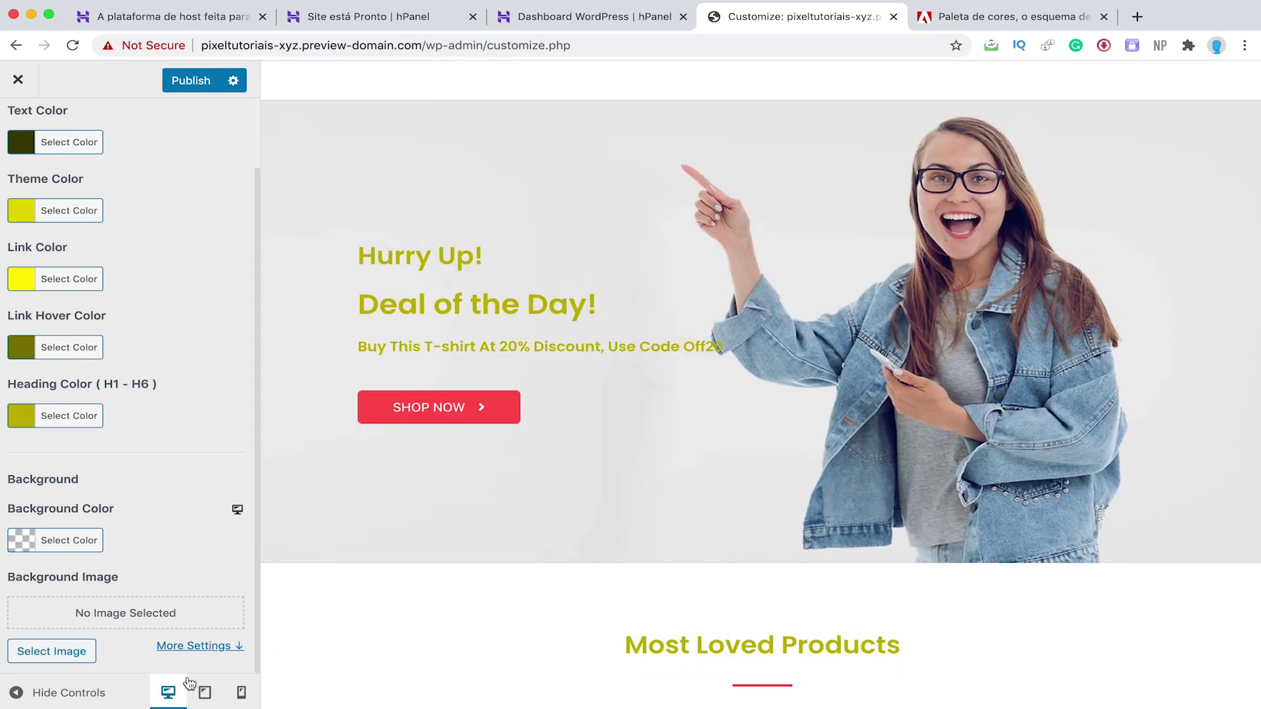
scroll(485, 470, "up", 4)
scroll(485, 470, "up", 10)
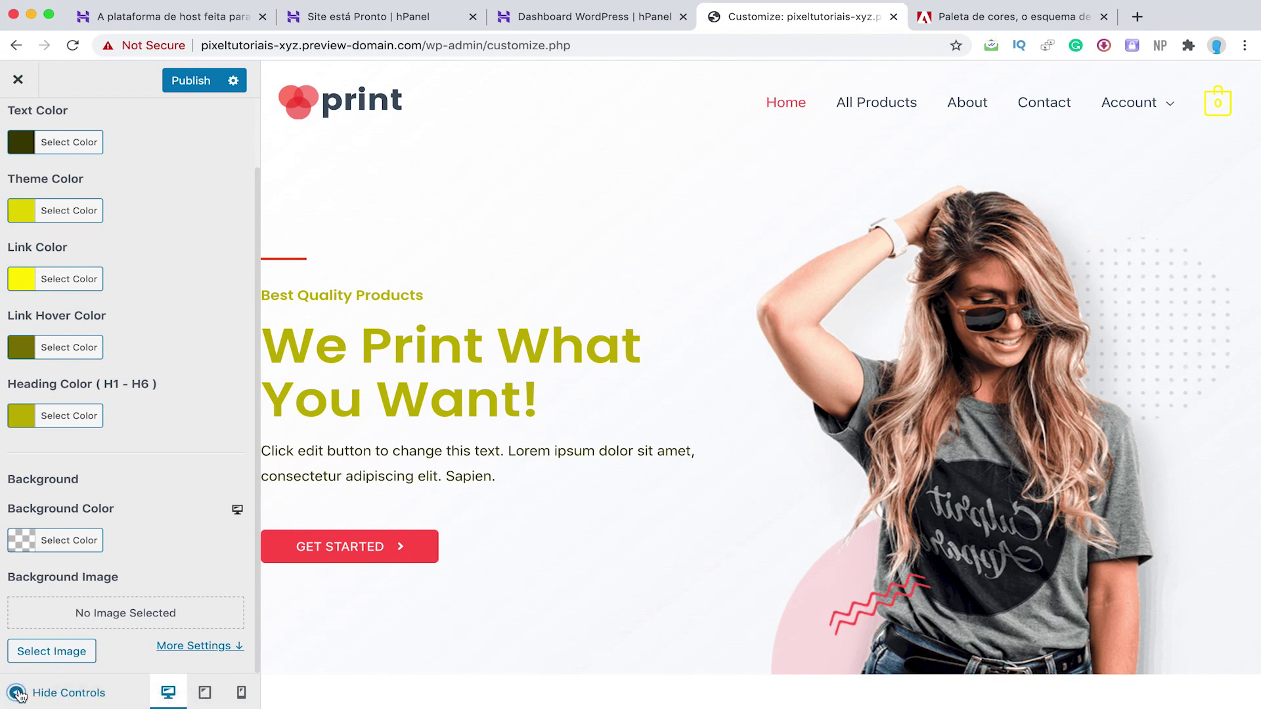
Step: Review the width and layout options in the global Container settings and return to the Global options
left_click(5, 85)
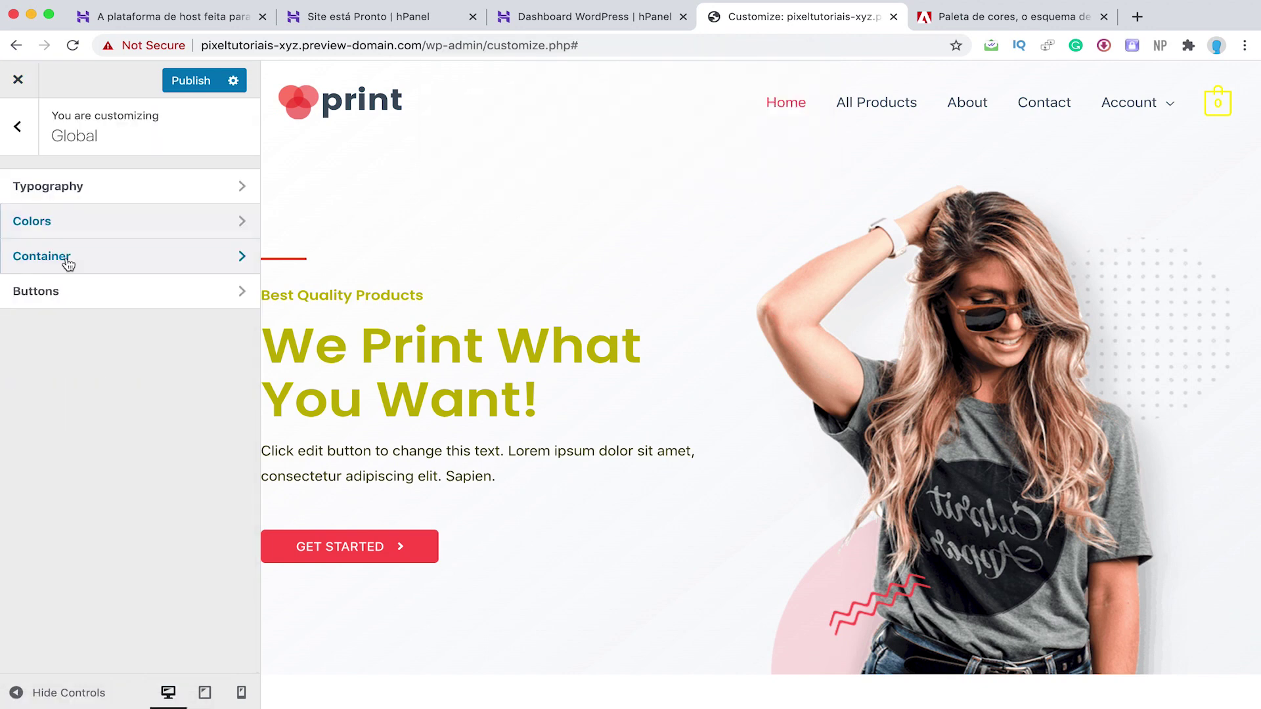
left_click(71, 265)
scroll(105, 335, "down", 1)
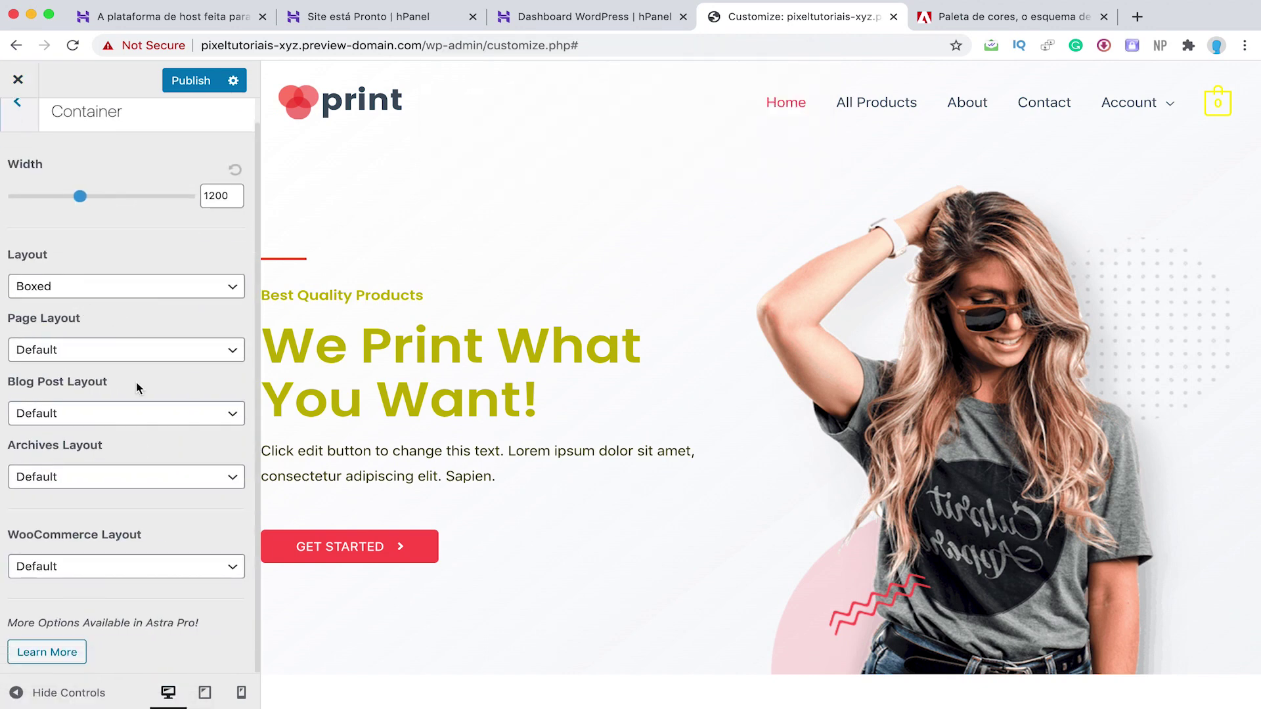
scroll(138, 406, "up", 1)
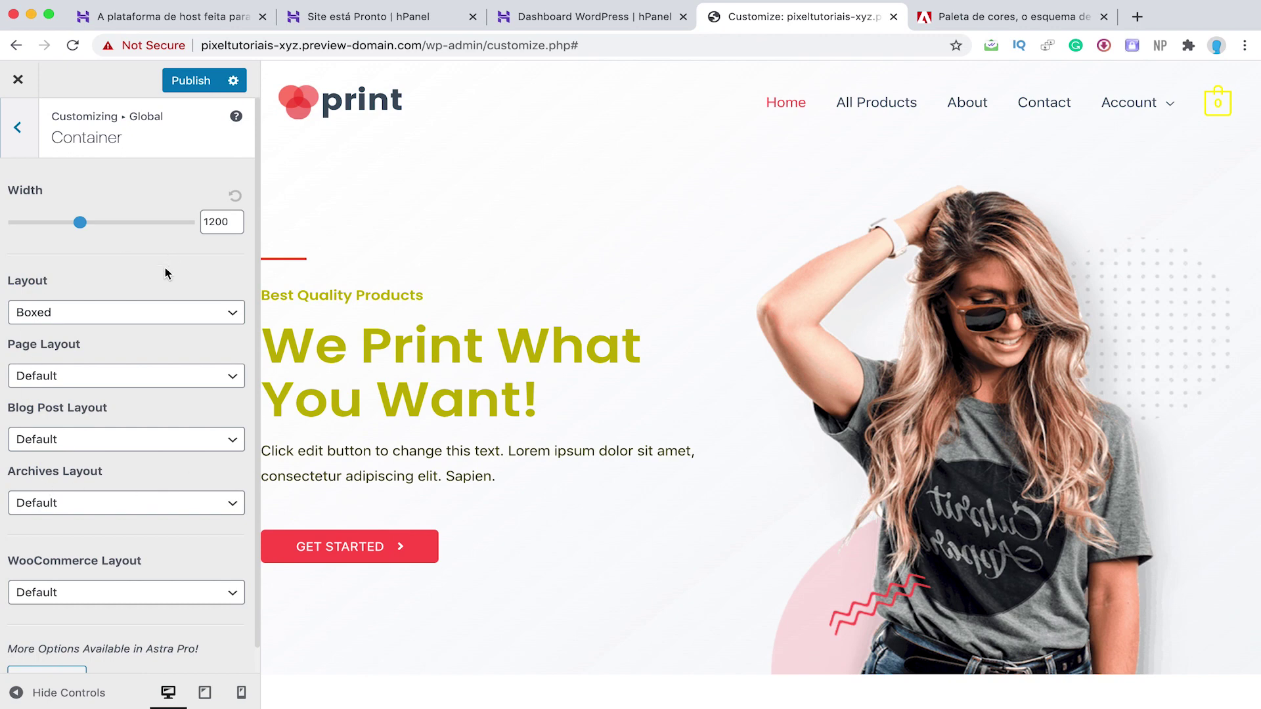
scroll(164, 282, "down", 1)
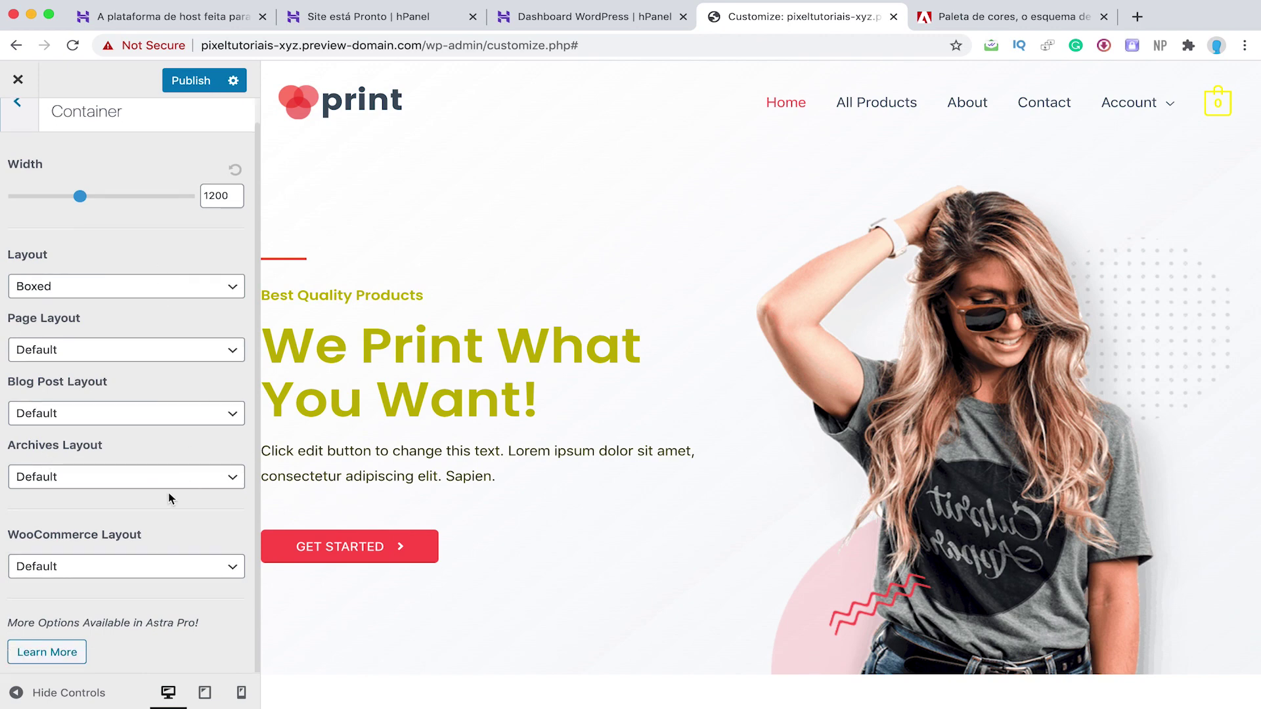
scroll(138, 532, "up", 1)
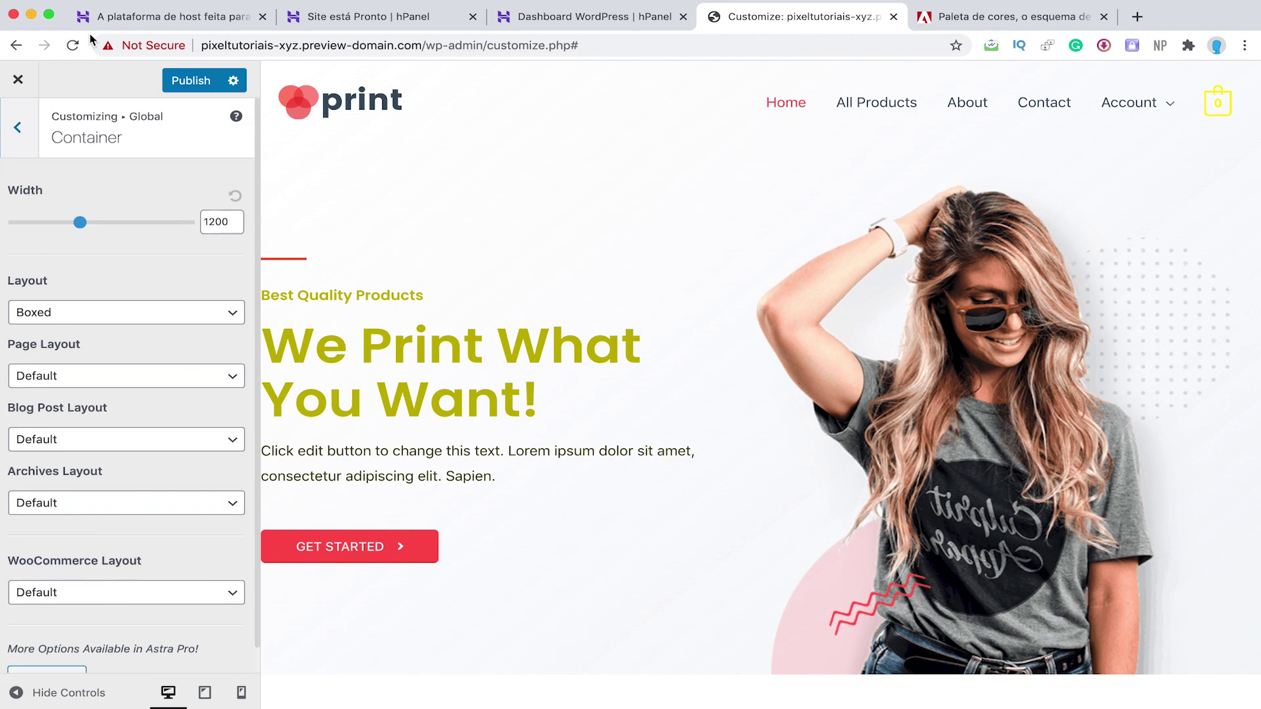
left_click(10, 145)
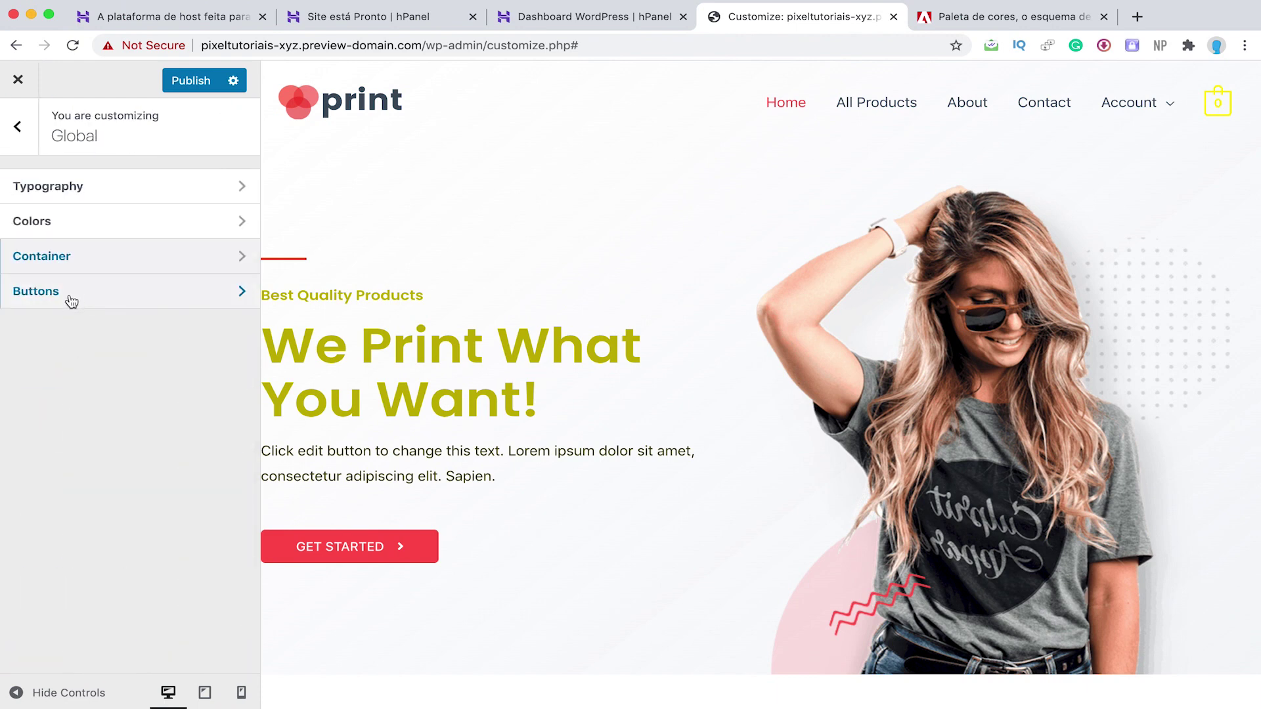
Step: Set the normal background color of the global buttons to the copied olive-green palette shade
left_click(71, 301)
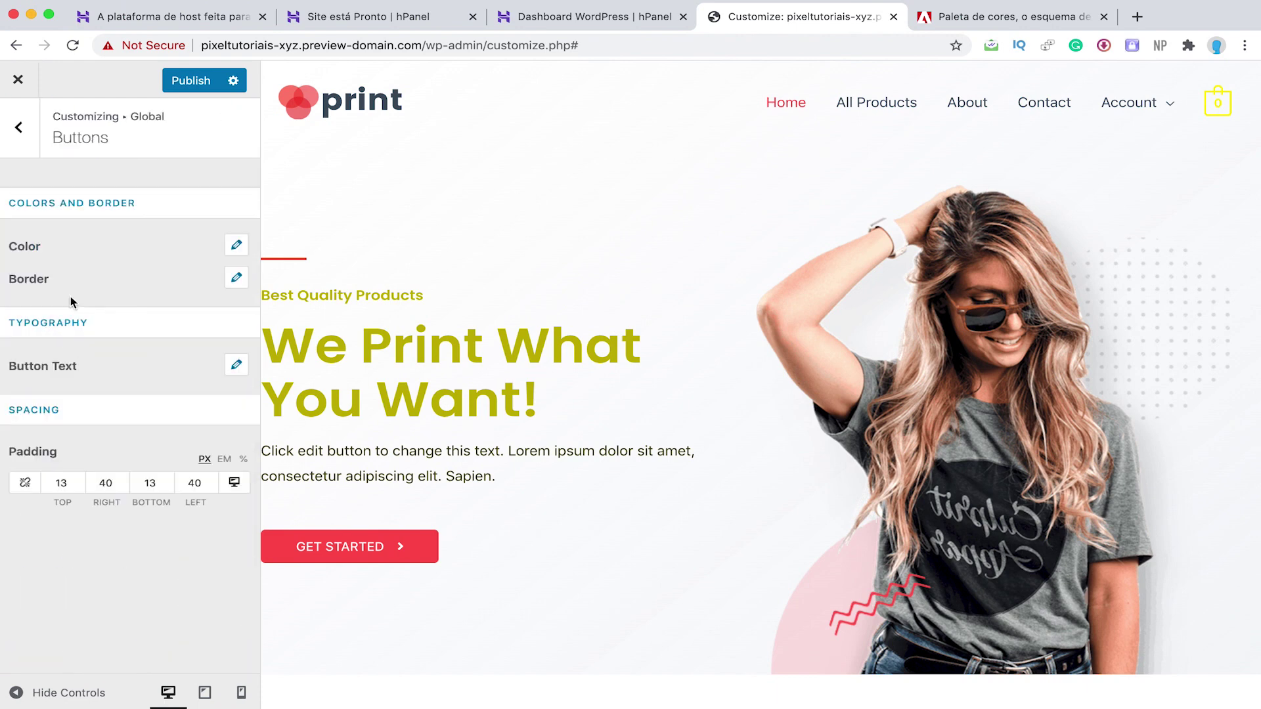
left_click(236, 247)
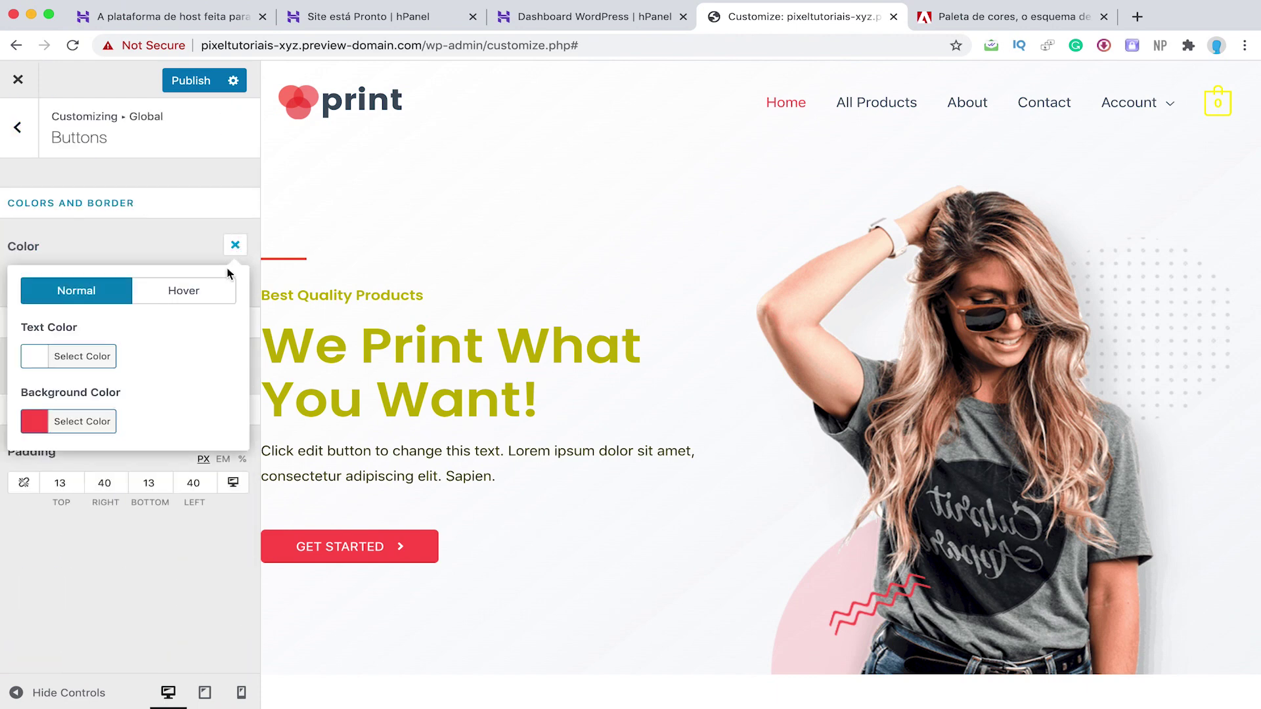
left_click(44, 422)
left_click_drag(164, 427, 119, 427)
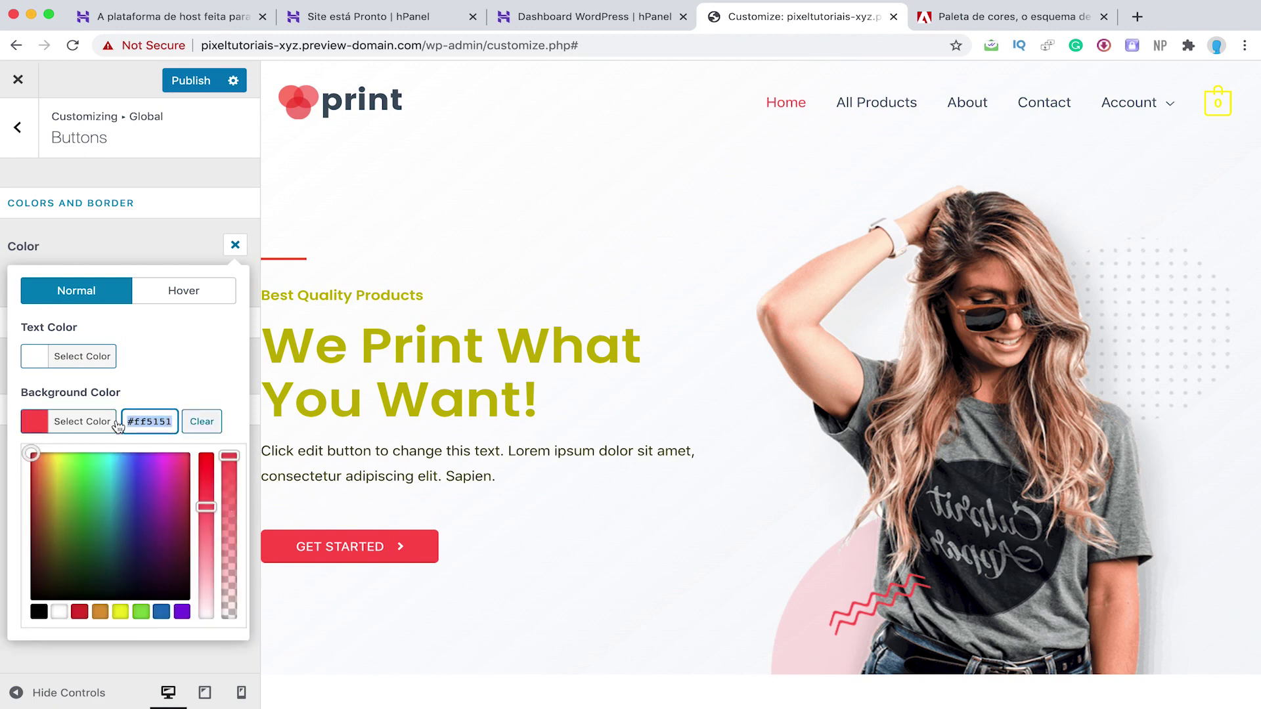
key("ctrl+v")
left_click(136, 657)
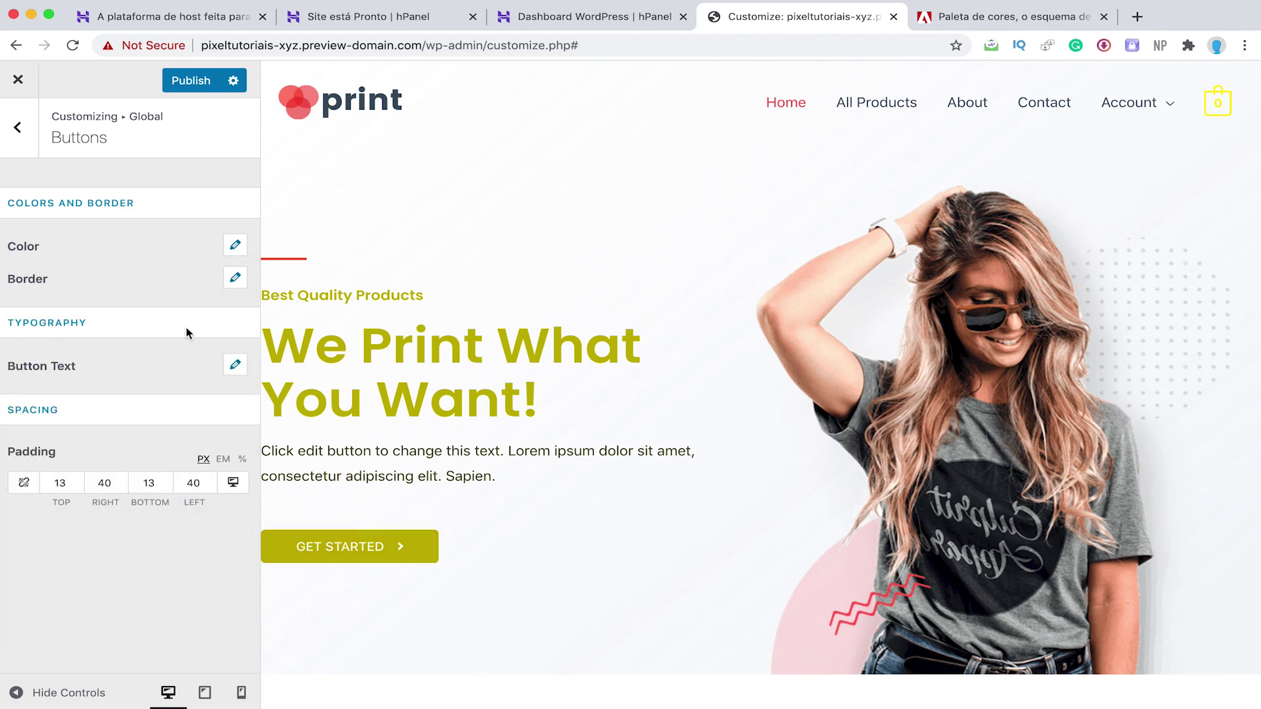
Step: Review the border and text typography options of the global buttons, and return to the main customizer options
left_click(235, 277)
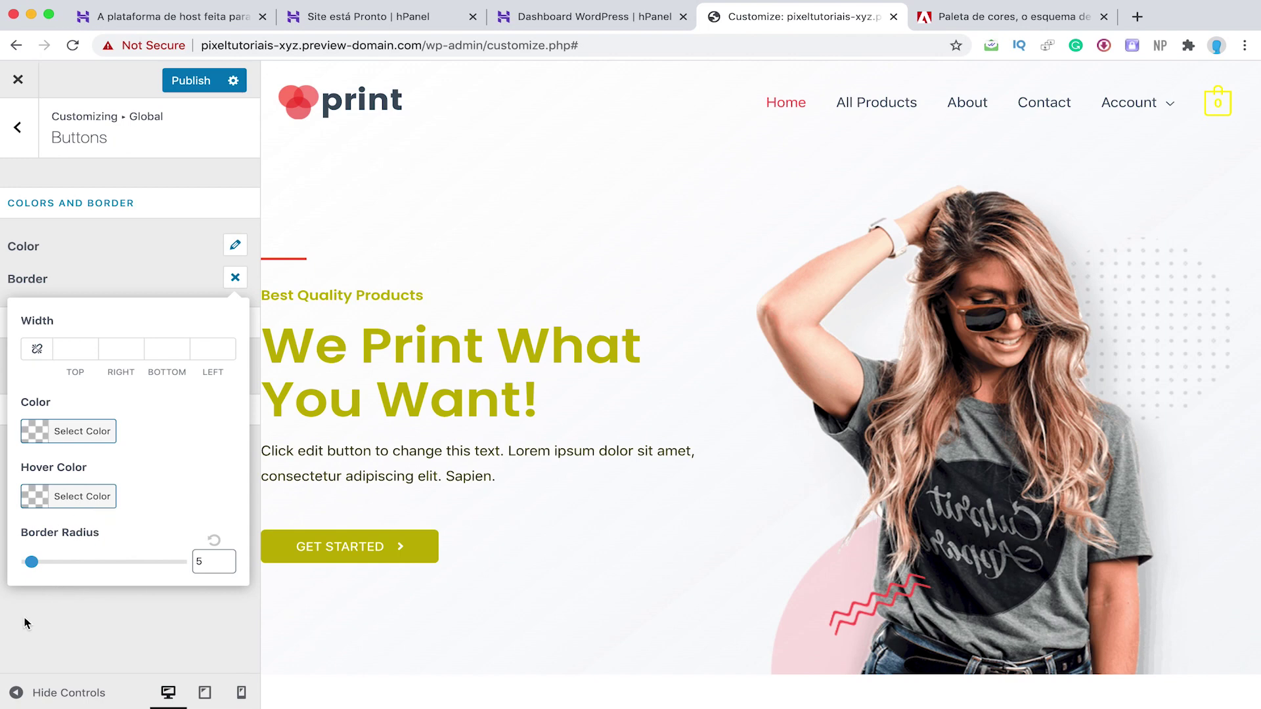
left_click(84, 630)
left_click(237, 380)
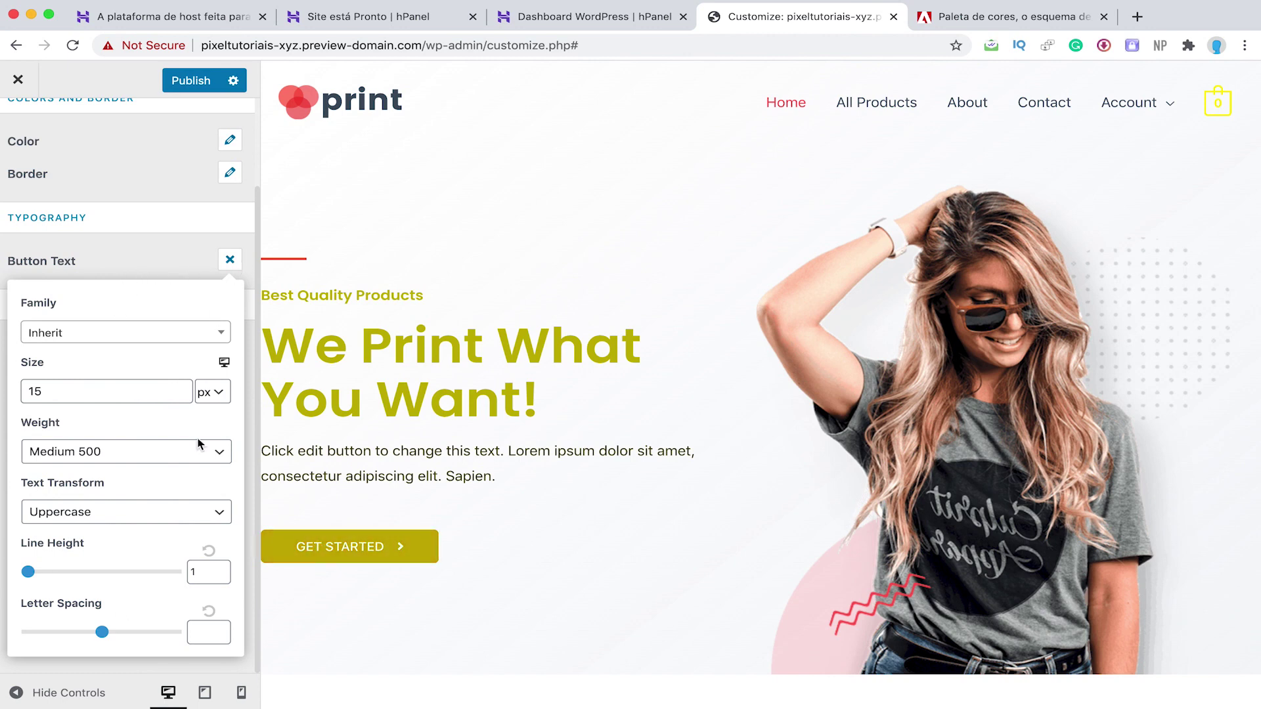
left_click(237, 262)
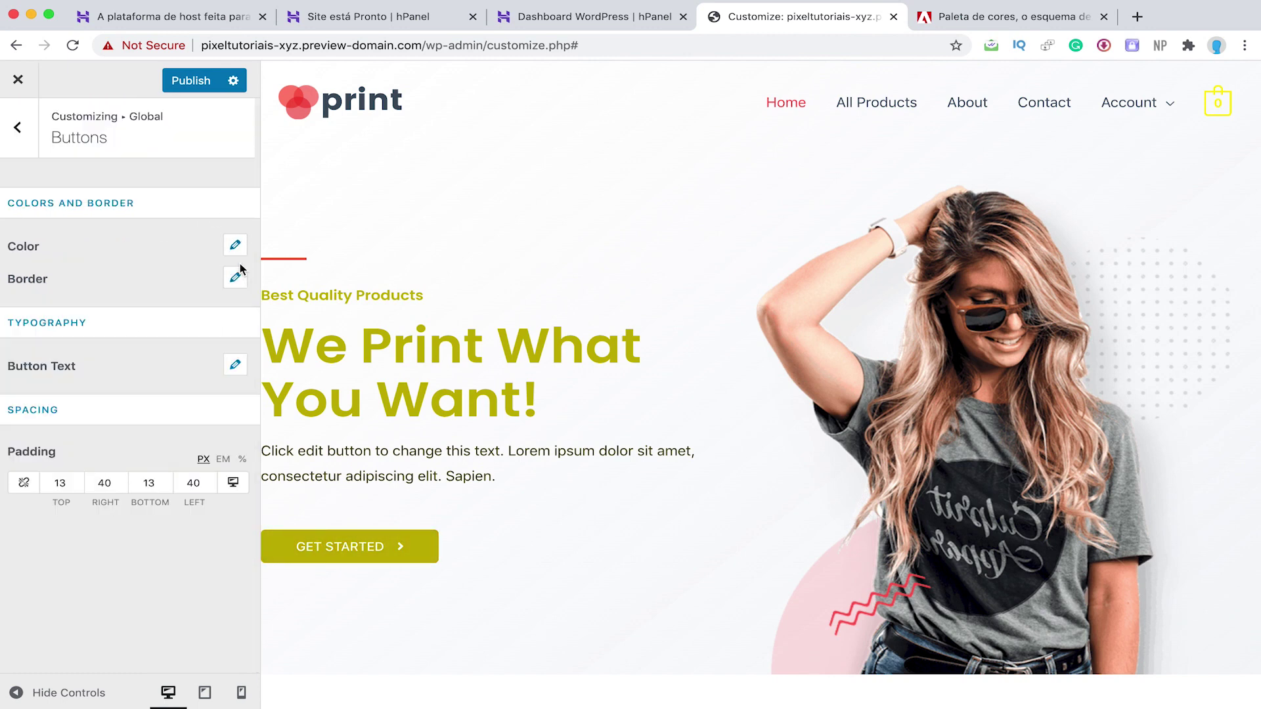
key("Escape")
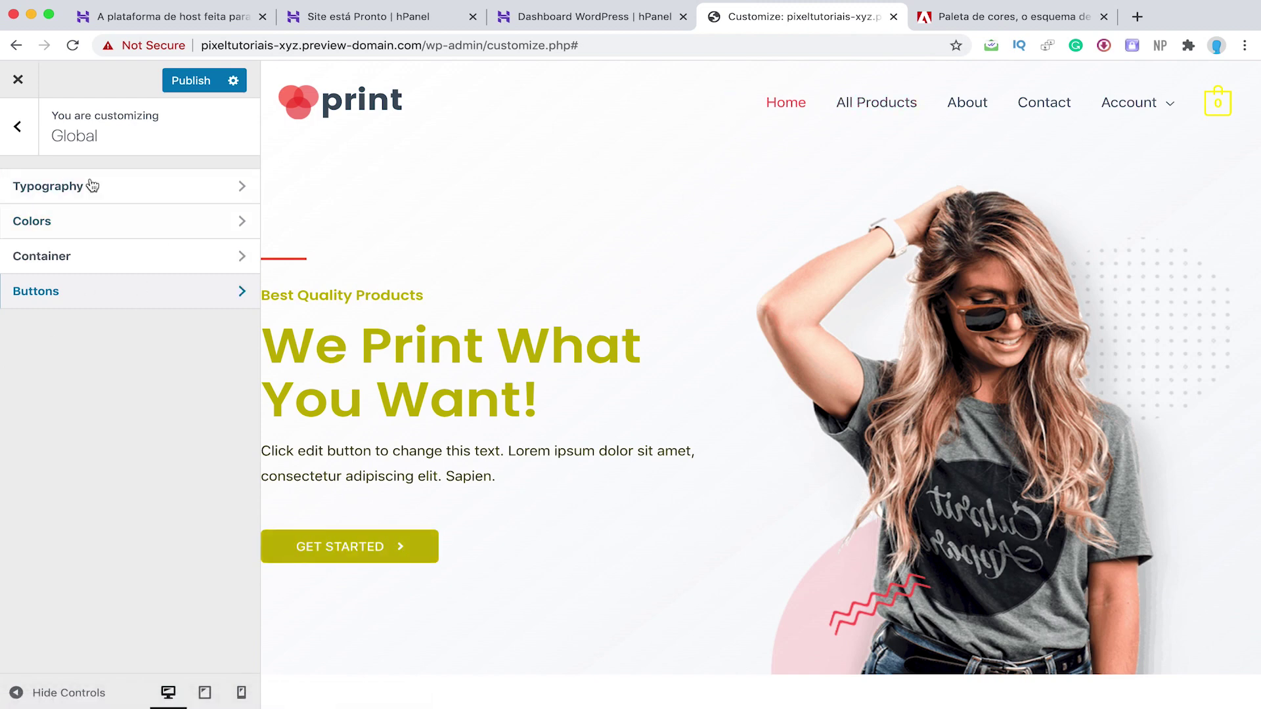
left_click(29, 141)
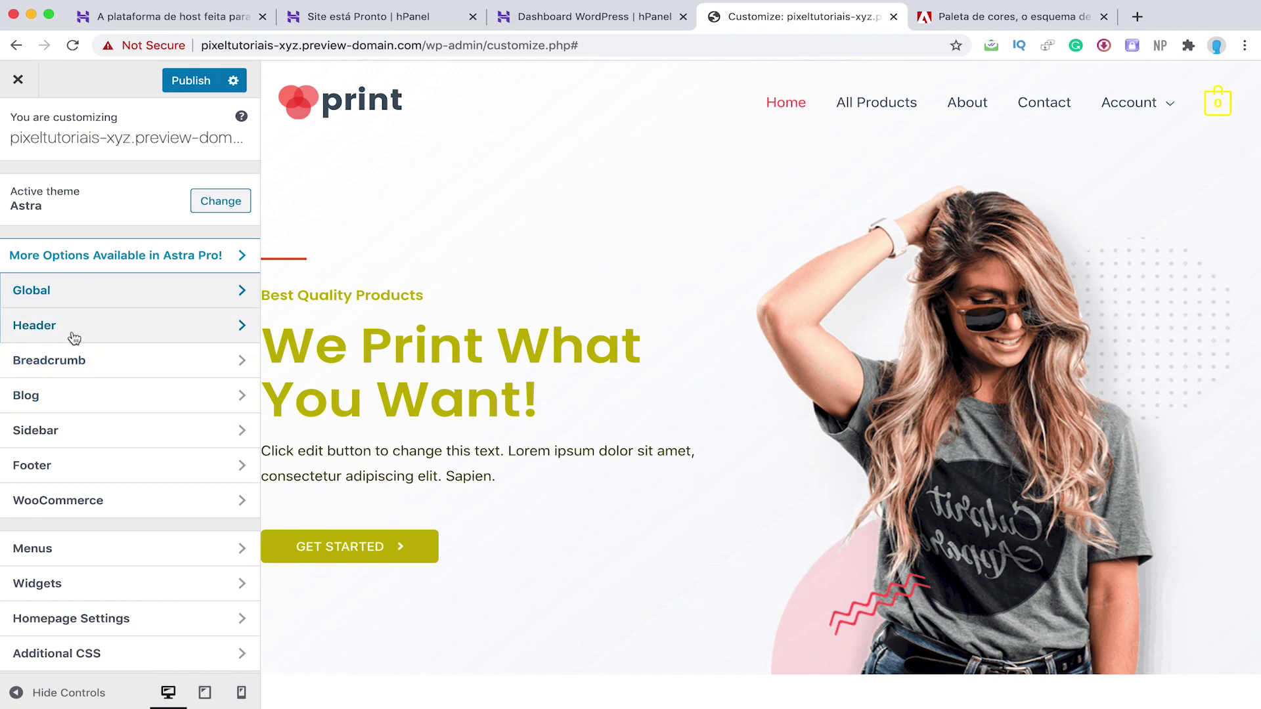
Step: Replace the header's site logo with Logo_60.png from the Pixel Tutoriais folder, without cropping, and set the logo width to 180
left_click(52, 184)
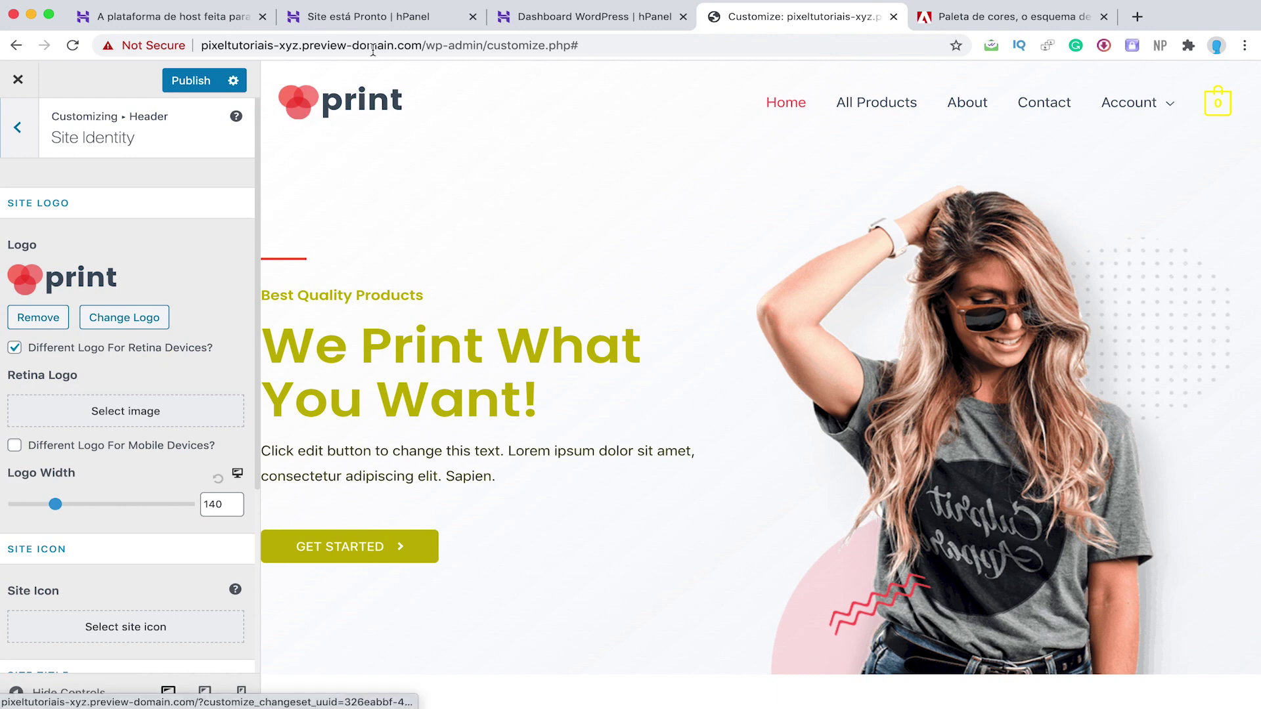
left_click(128, 322)
left_click(632, 388)
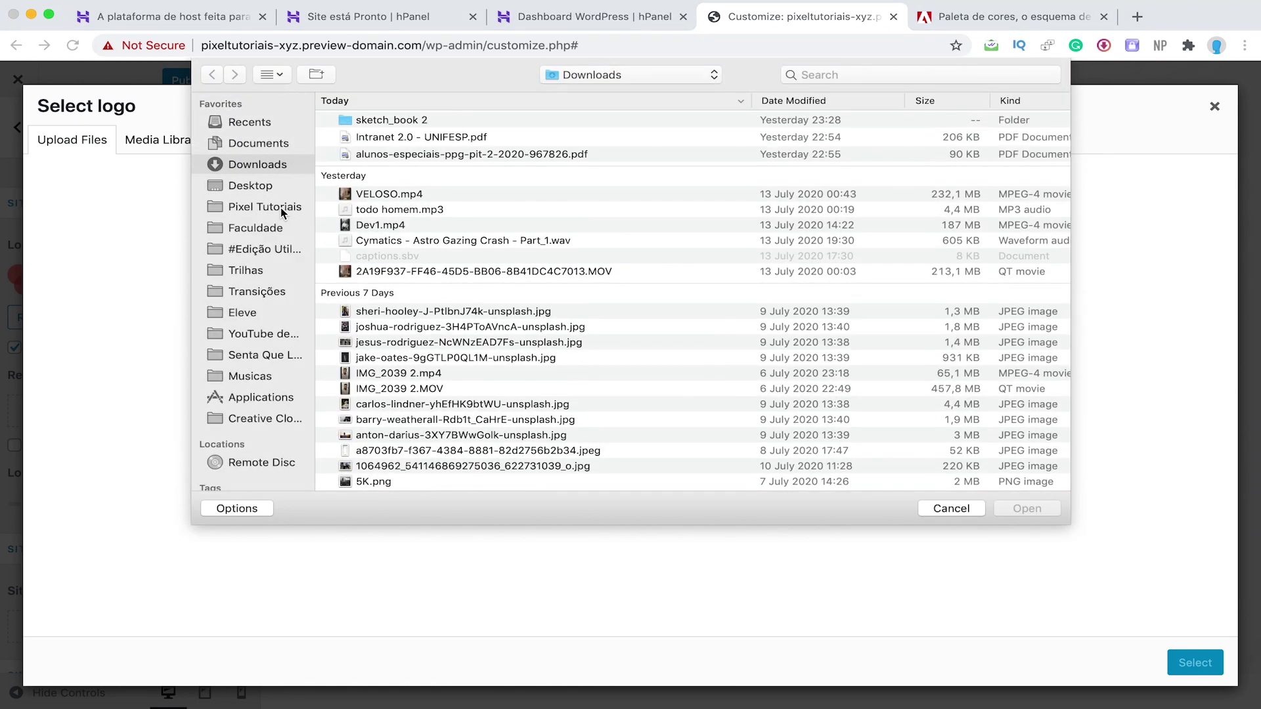
left_click(281, 208)
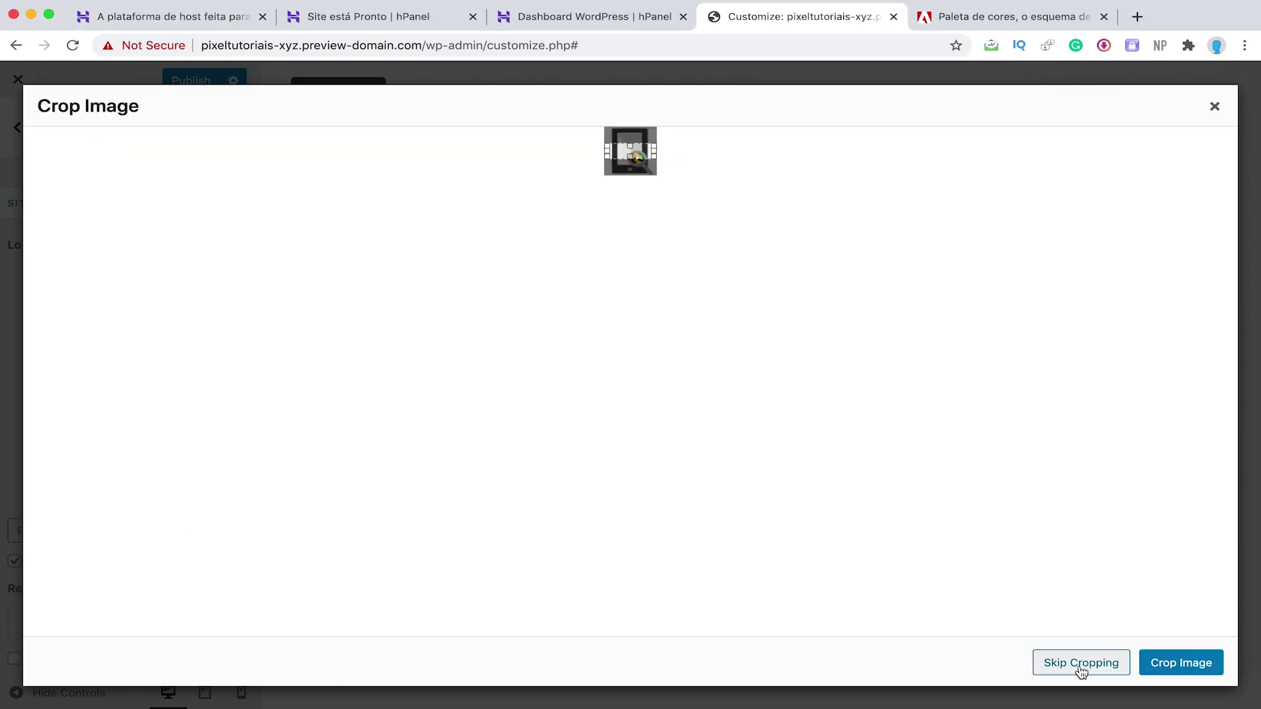
scroll(1082, 672, "up", 5)
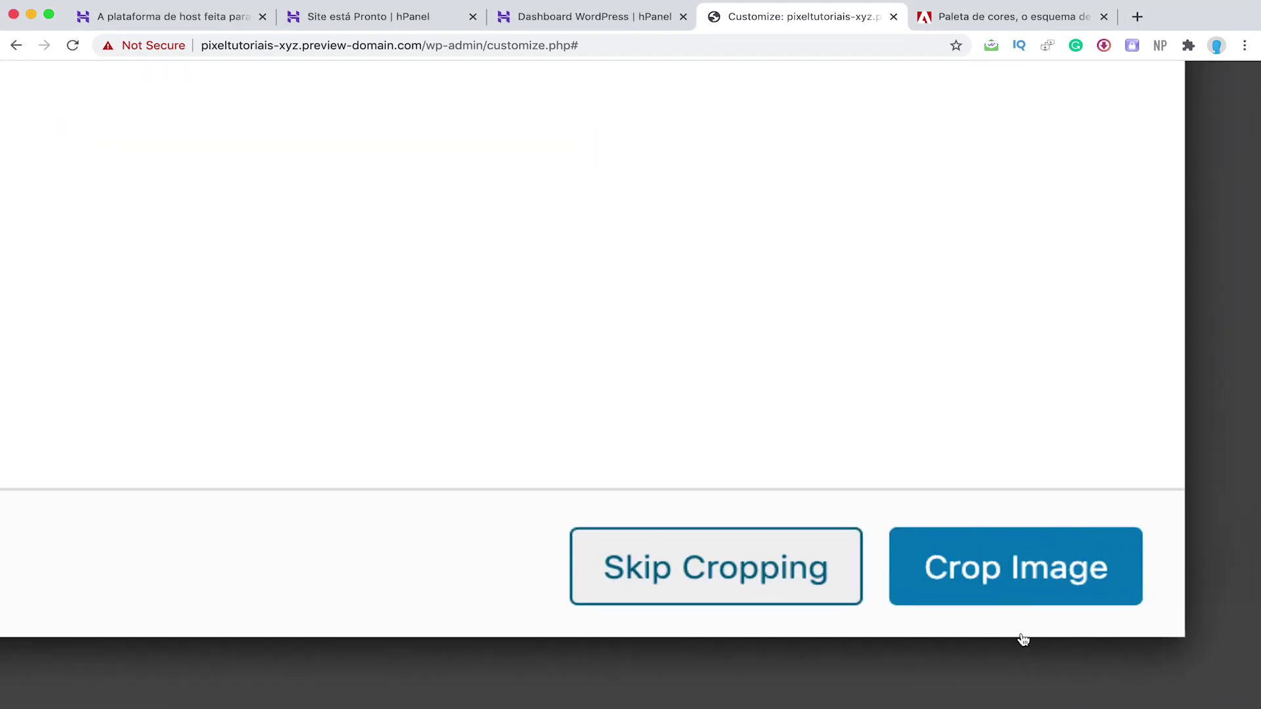
left_click(764, 576)
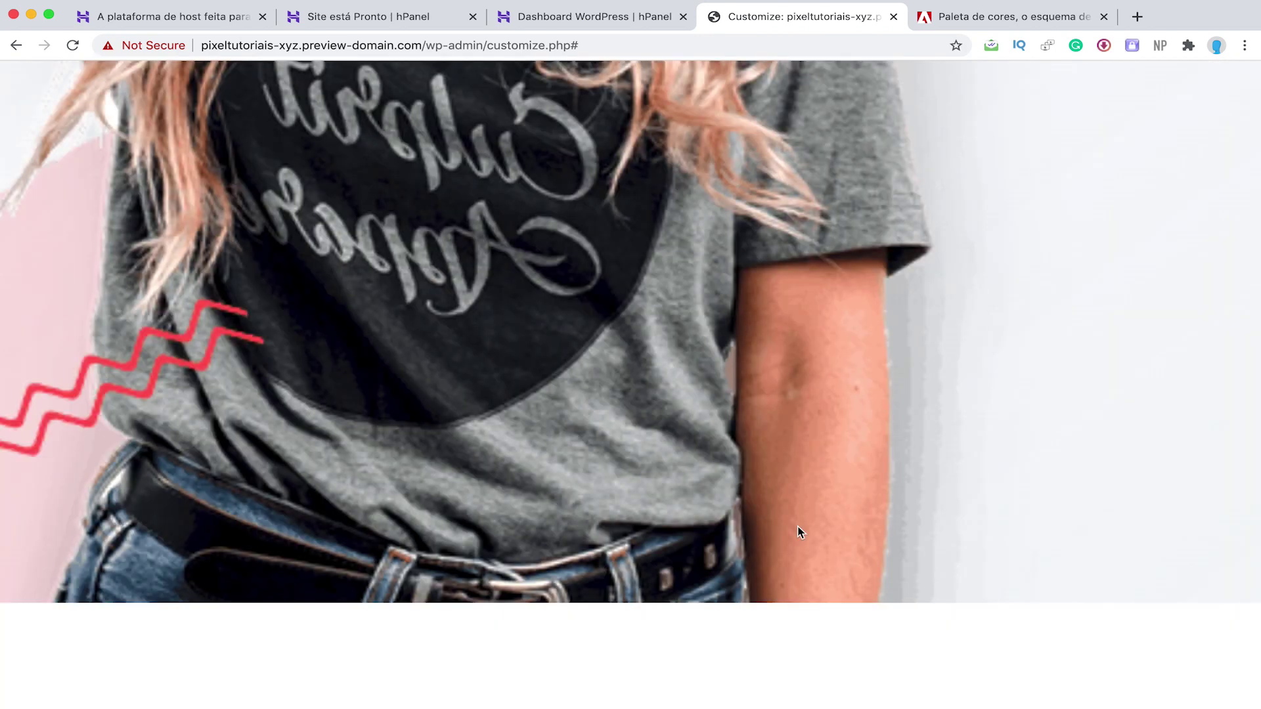
scroll(843, 455, "down", 5)
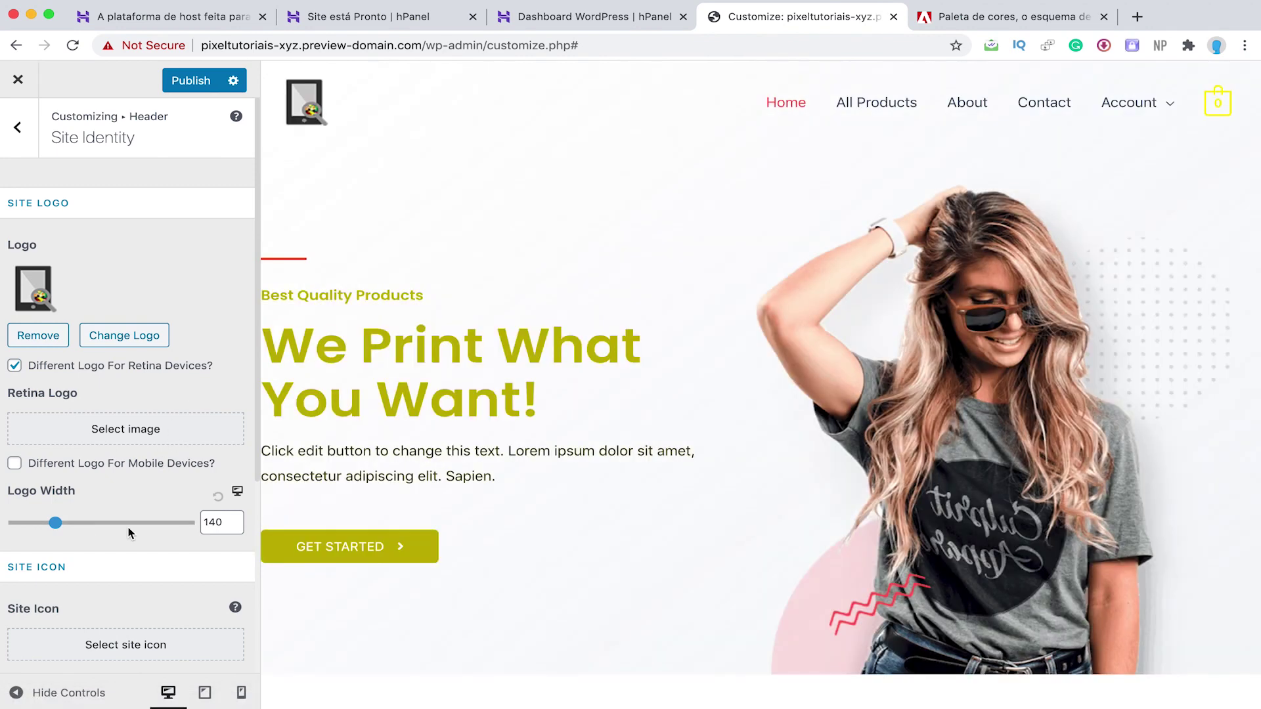
left_click_drag(58, 522, 56, 519)
Step: Set Logo_60.png from the media library as the site icon, without cropping it
scroll(65, 512, "down", 5)
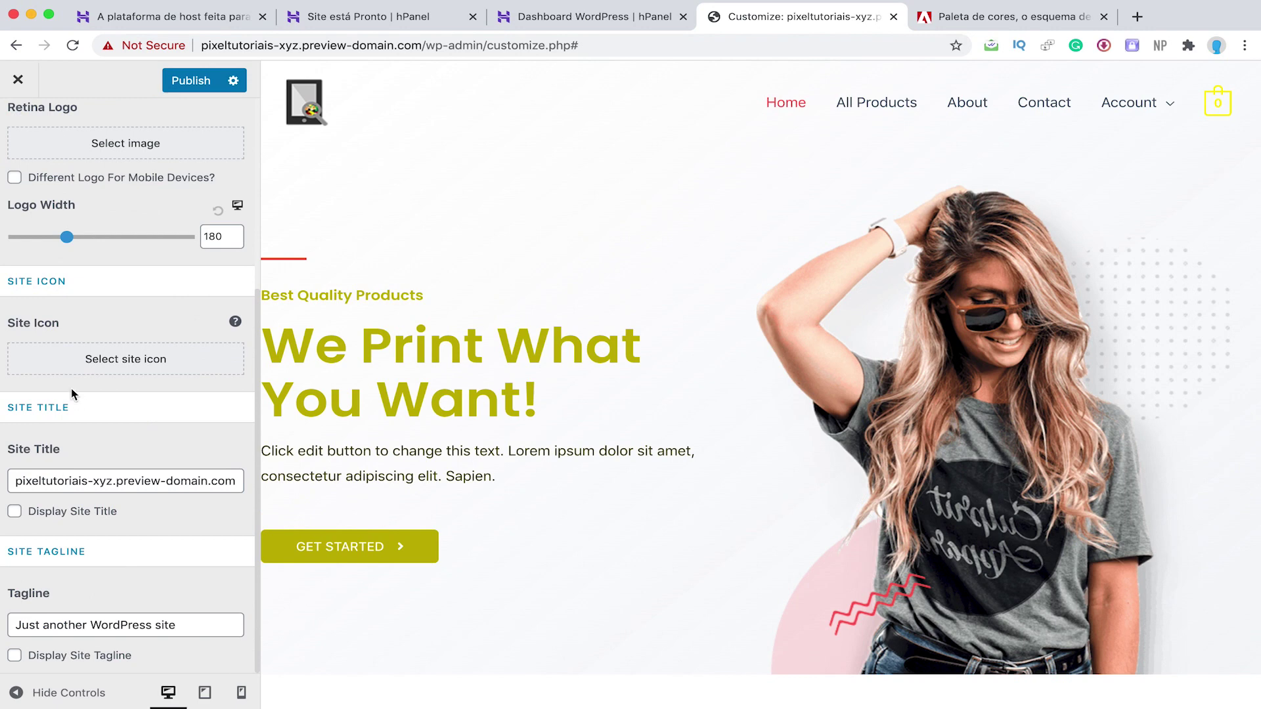
left_click(122, 359)
left_click(78, 297)
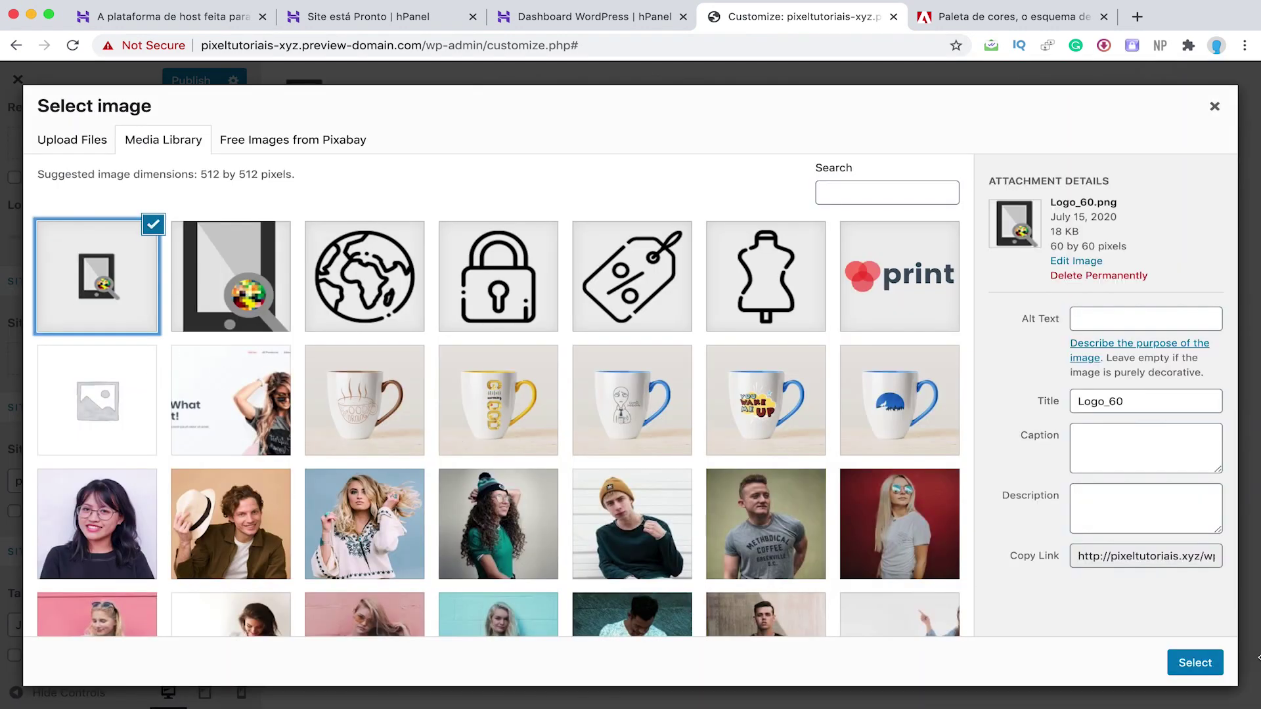
left_click(1215, 669)
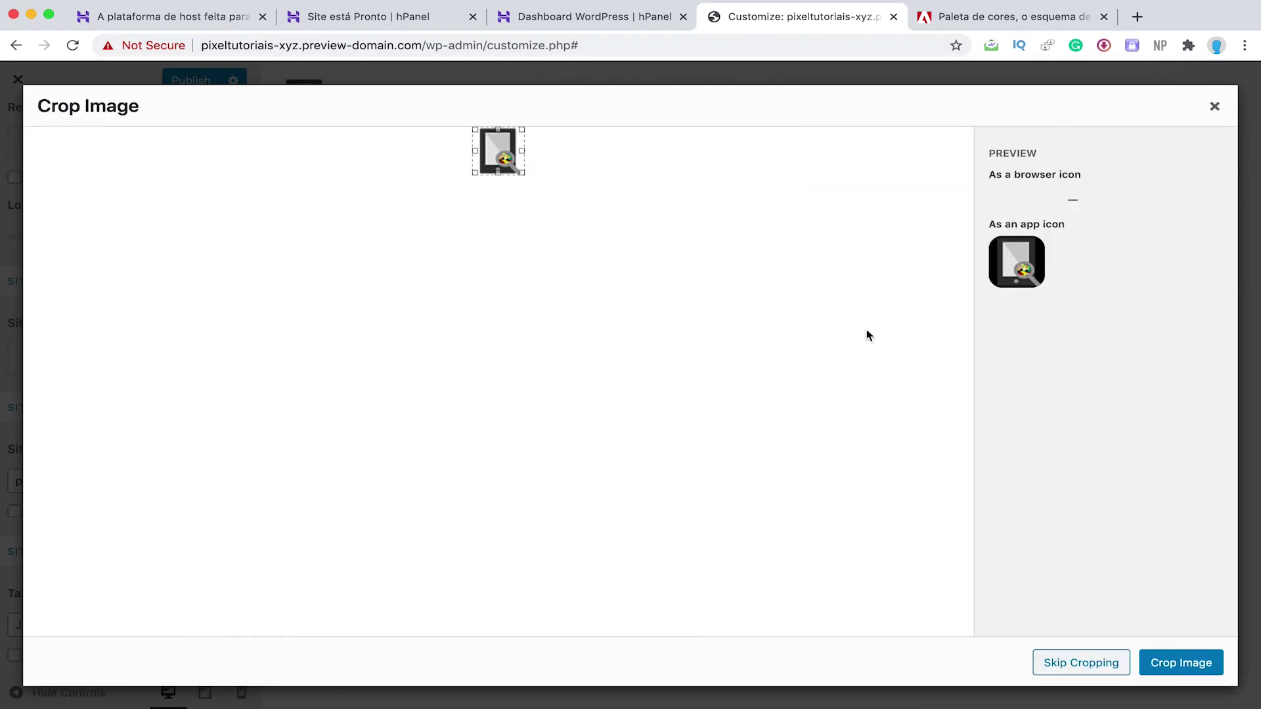
left_click(1088, 665)
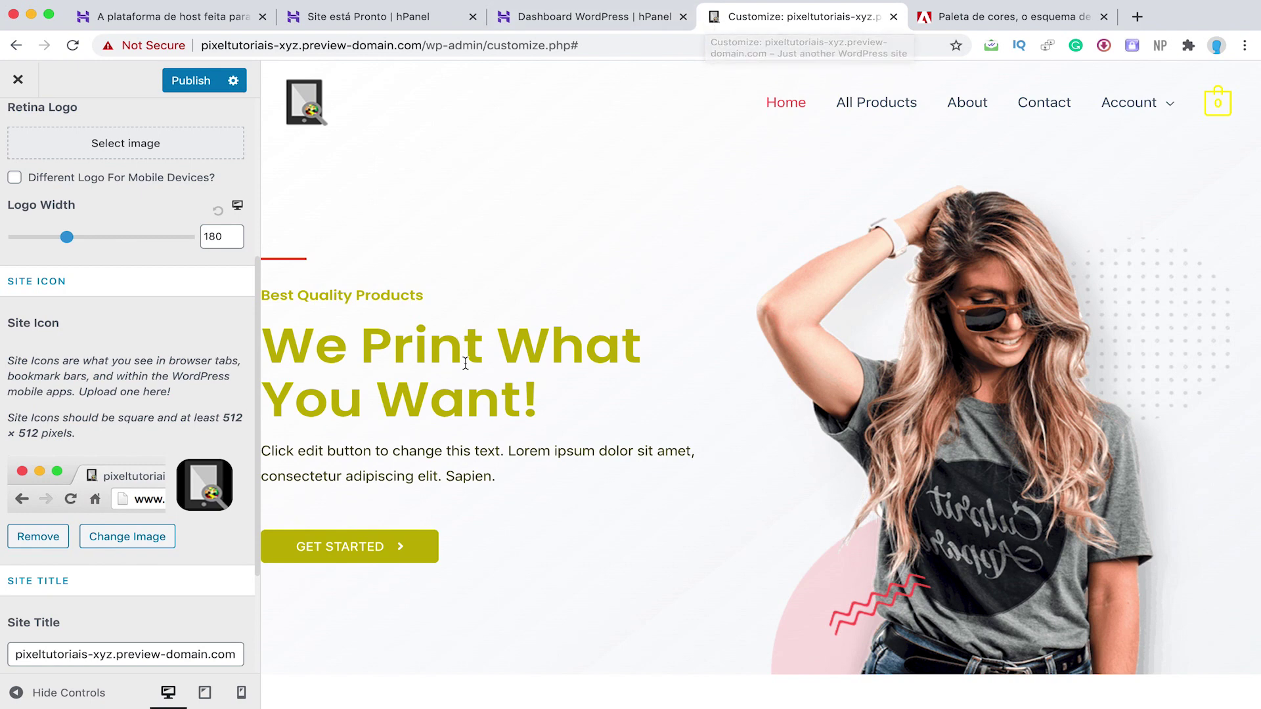
Step: Set the site title to pixelstore.com
scroll(111, 512, "down", 5)
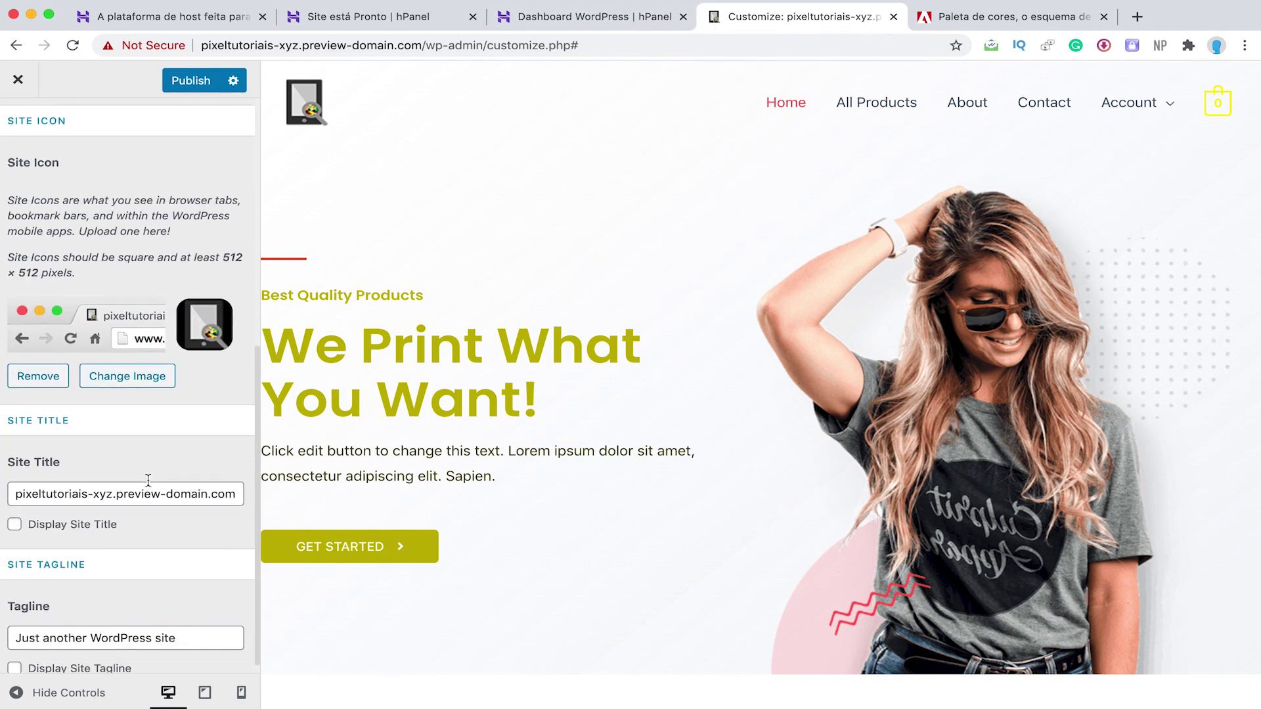
left_click(128, 483)
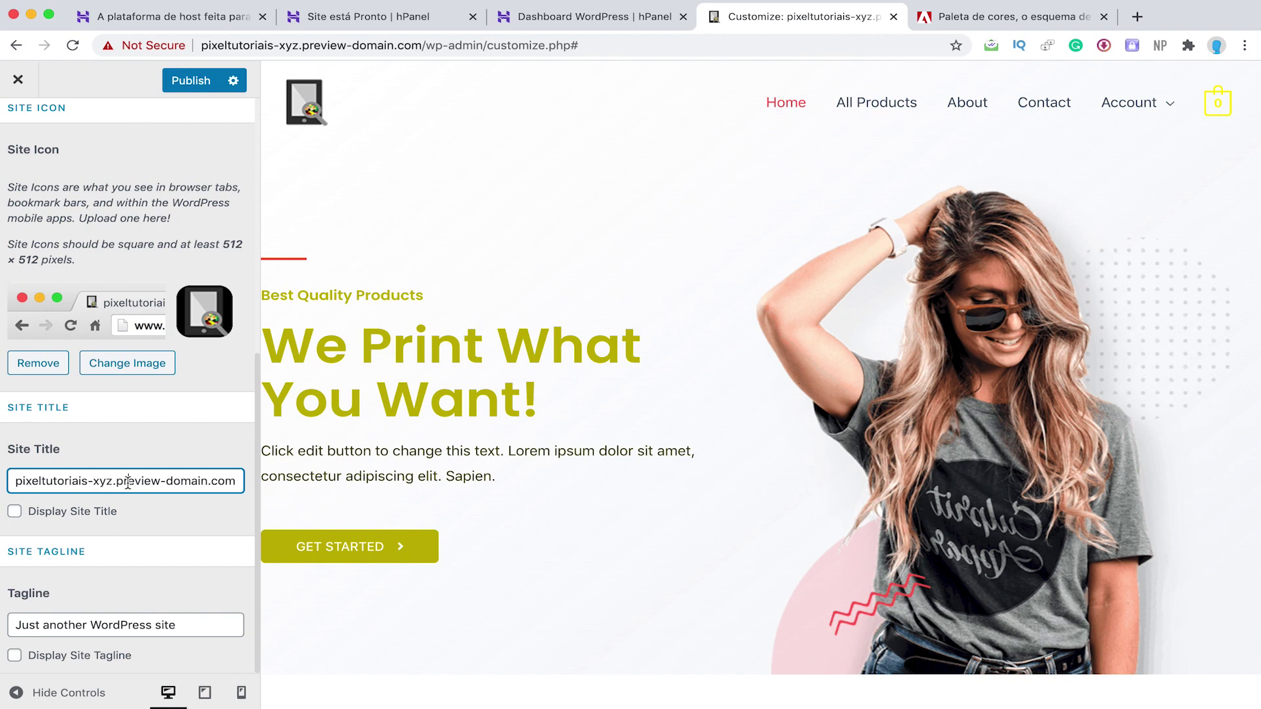
left_click_drag(174, 483, 236, 487)
triple_click(135, 490)
key("BackSpace")
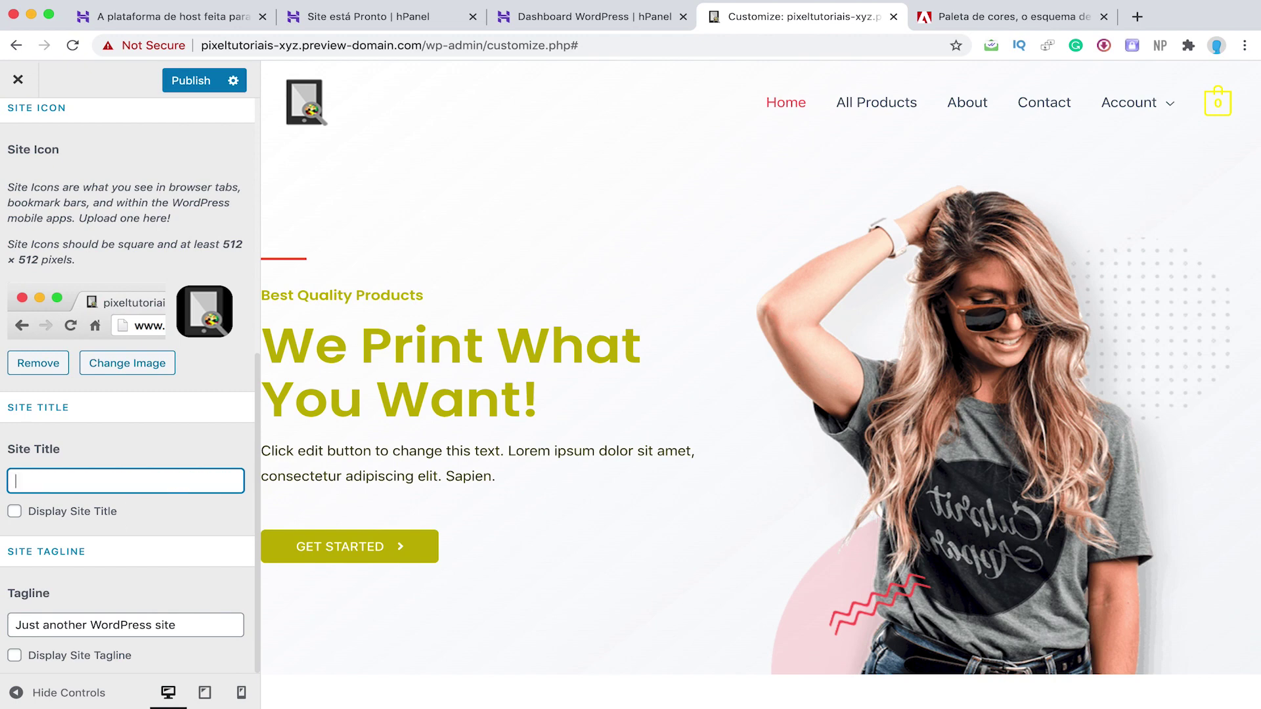
type("pixeltuto")
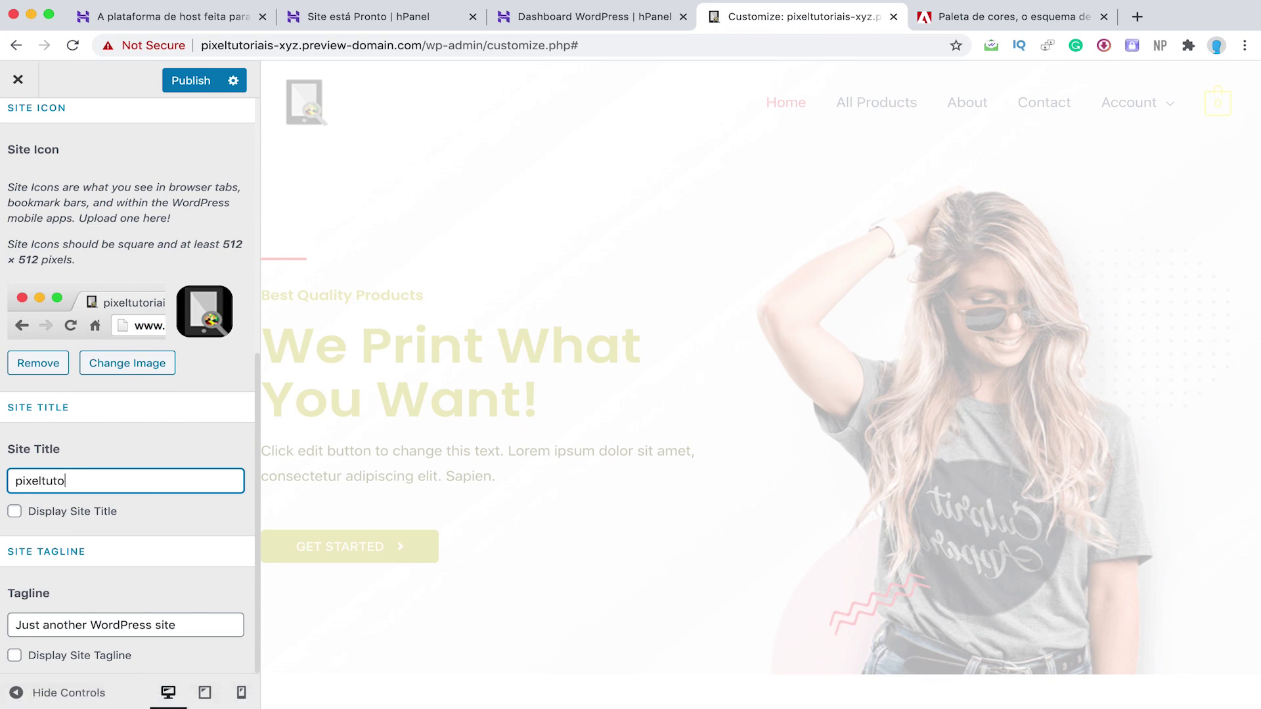
key("BackSpace")
key("BackSpace")
key("BackSpace")
key("BackSpace")
type("sto")
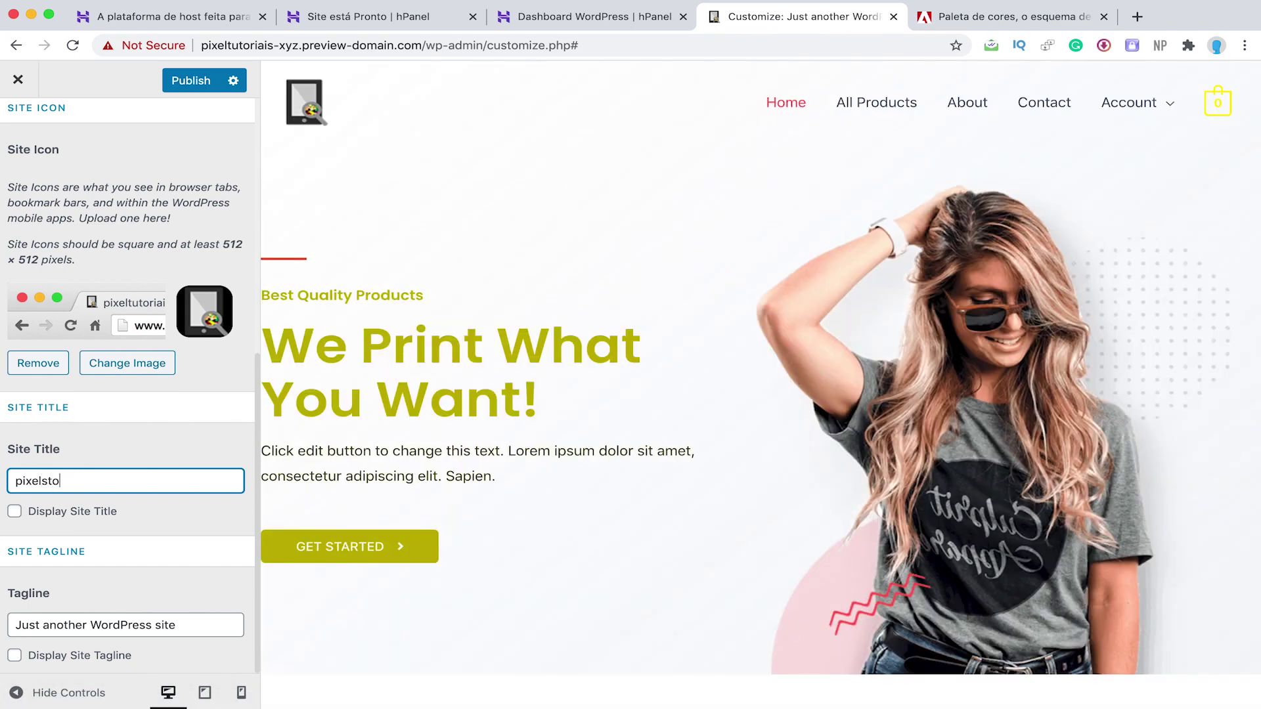
type("re.com")
Step: Replace the site title with "Pixel Stores" and set the tagline to "A melhor loja"
key("super+a")
type("Pixel")
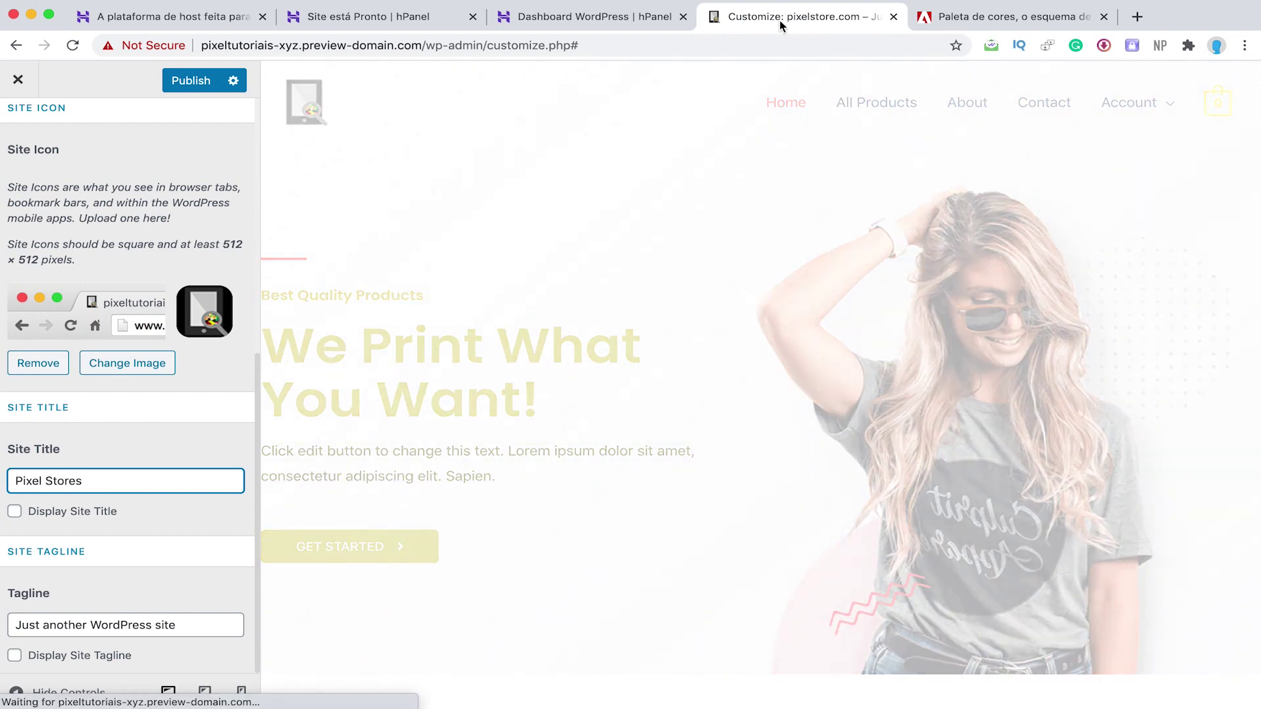
left_click(108, 631)
key("super+a")
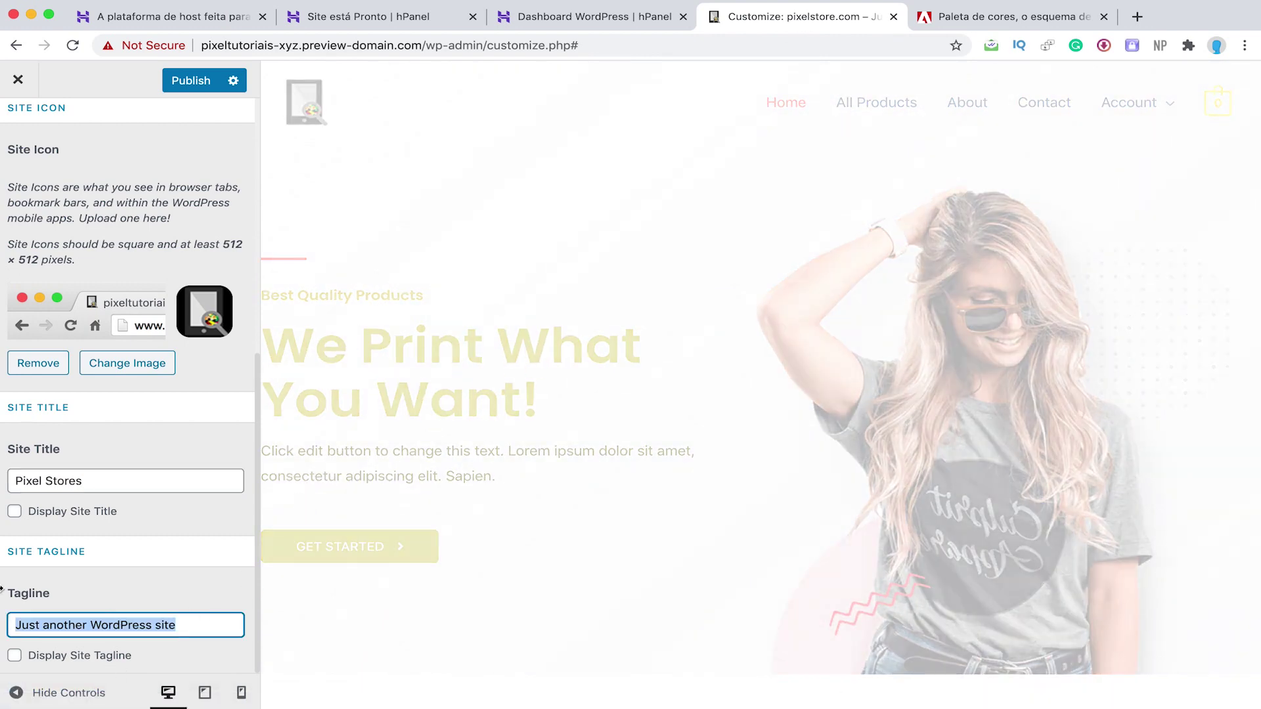
type("A melhor loja")
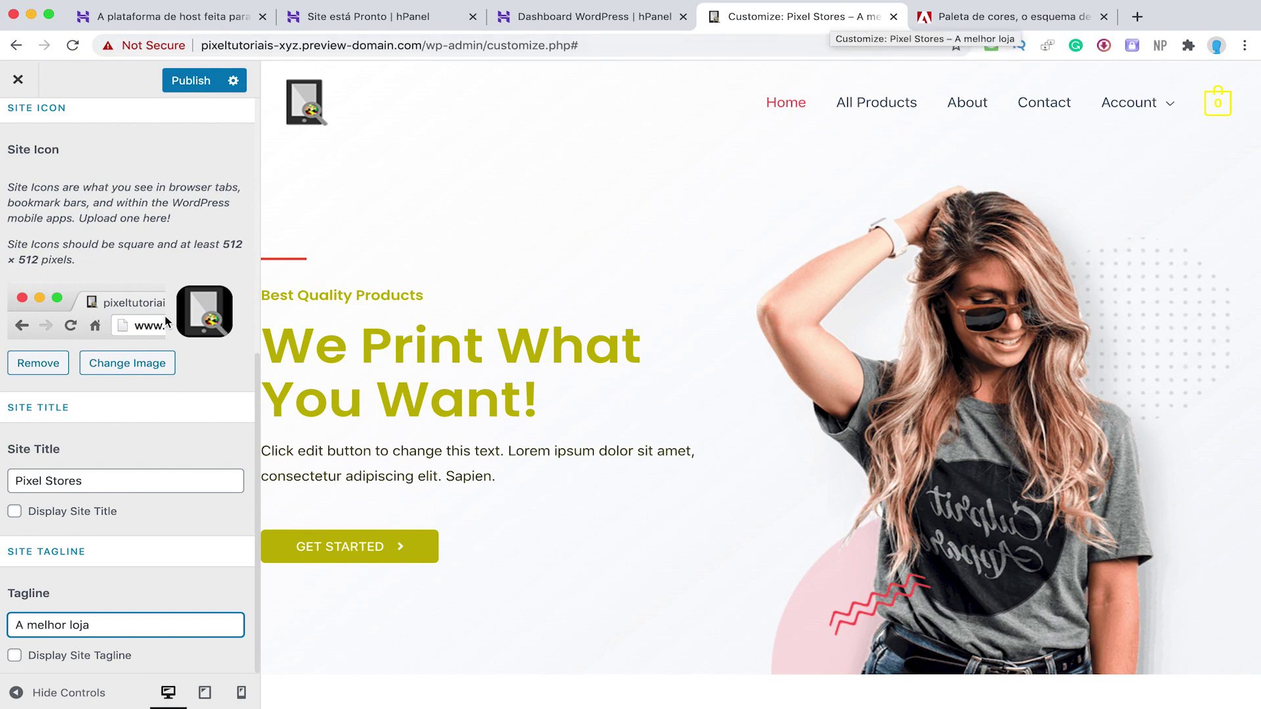
Step: Change the site title to "Pixel Store" and return to the Header options
left_click(112, 480)
scroll(40, 171, "up", 7)
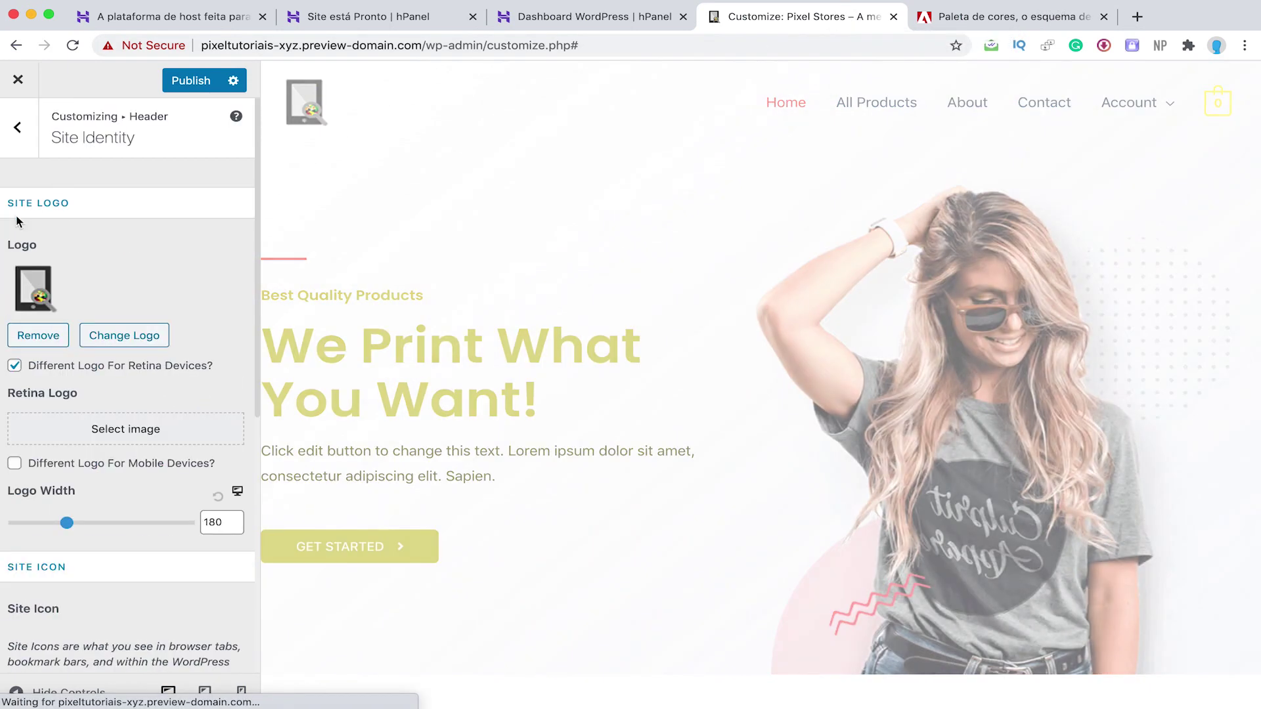
left_click(18, 122)
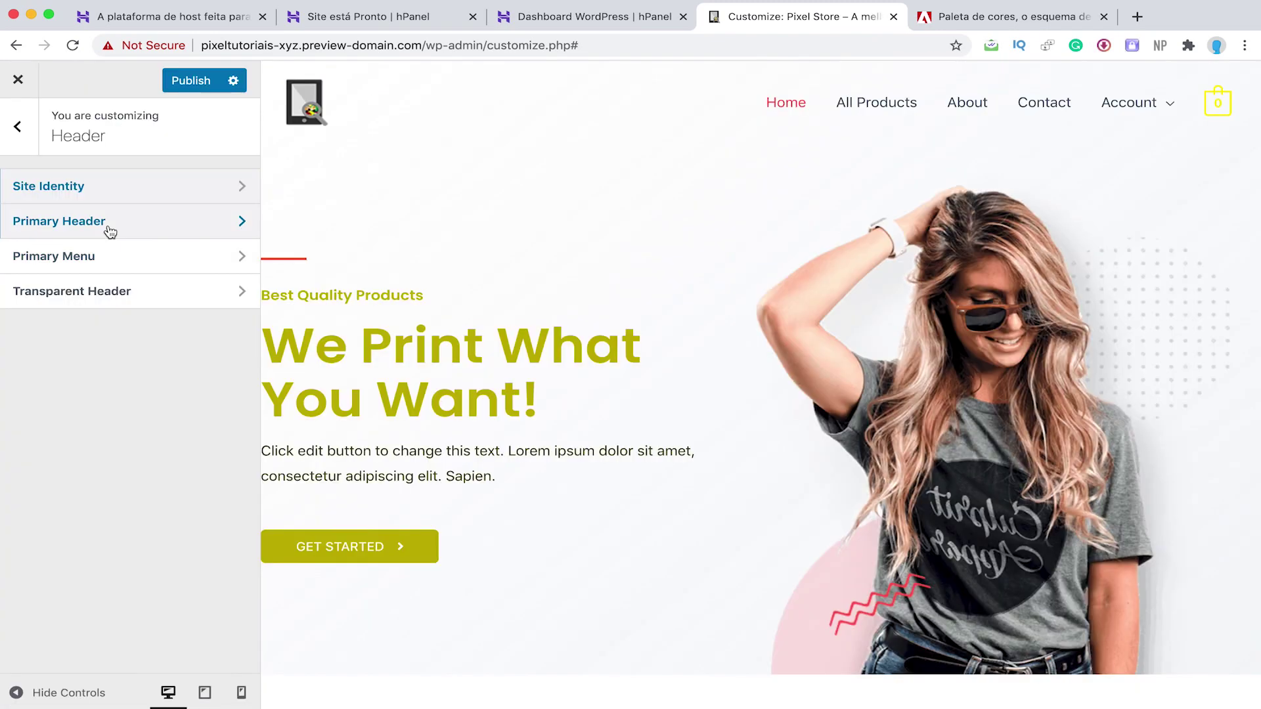
Step: Give the primary header the layout with the logo centered above the menu, keeping the first mobile layout, and return to the Header options
left_click(136, 392)
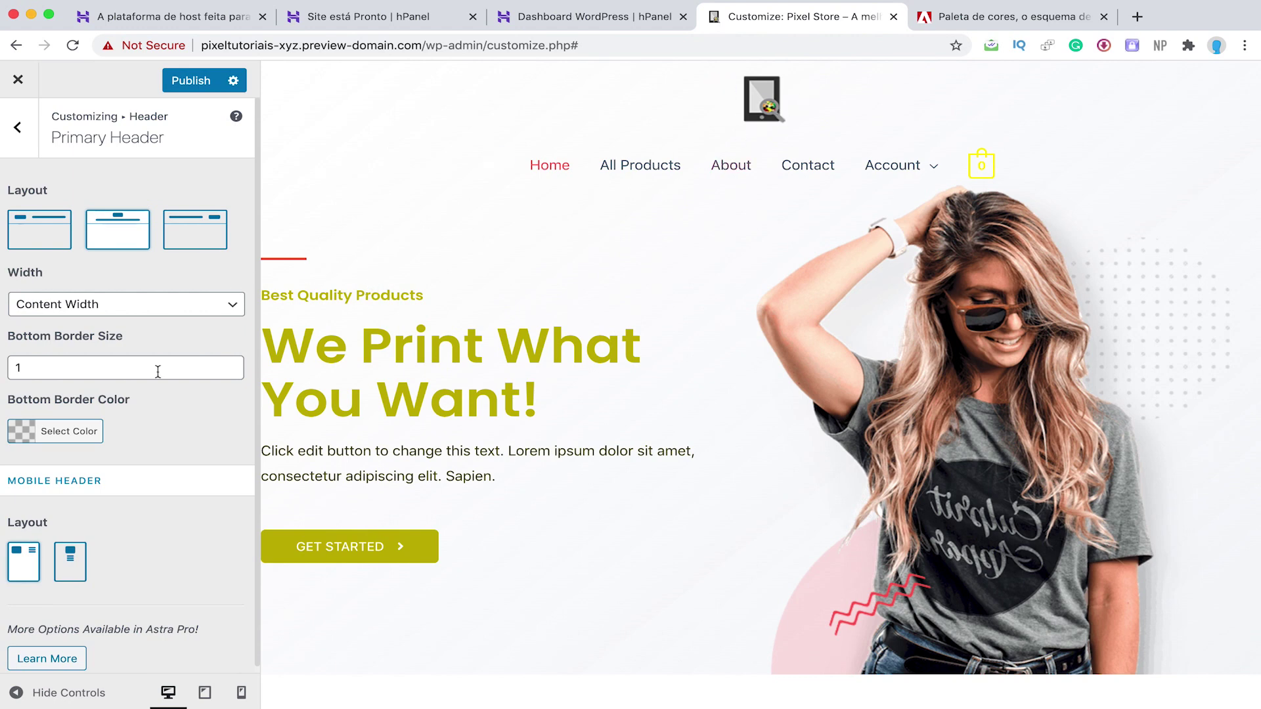
scroll(130, 354, "down", 1)
left_click(31, 565)
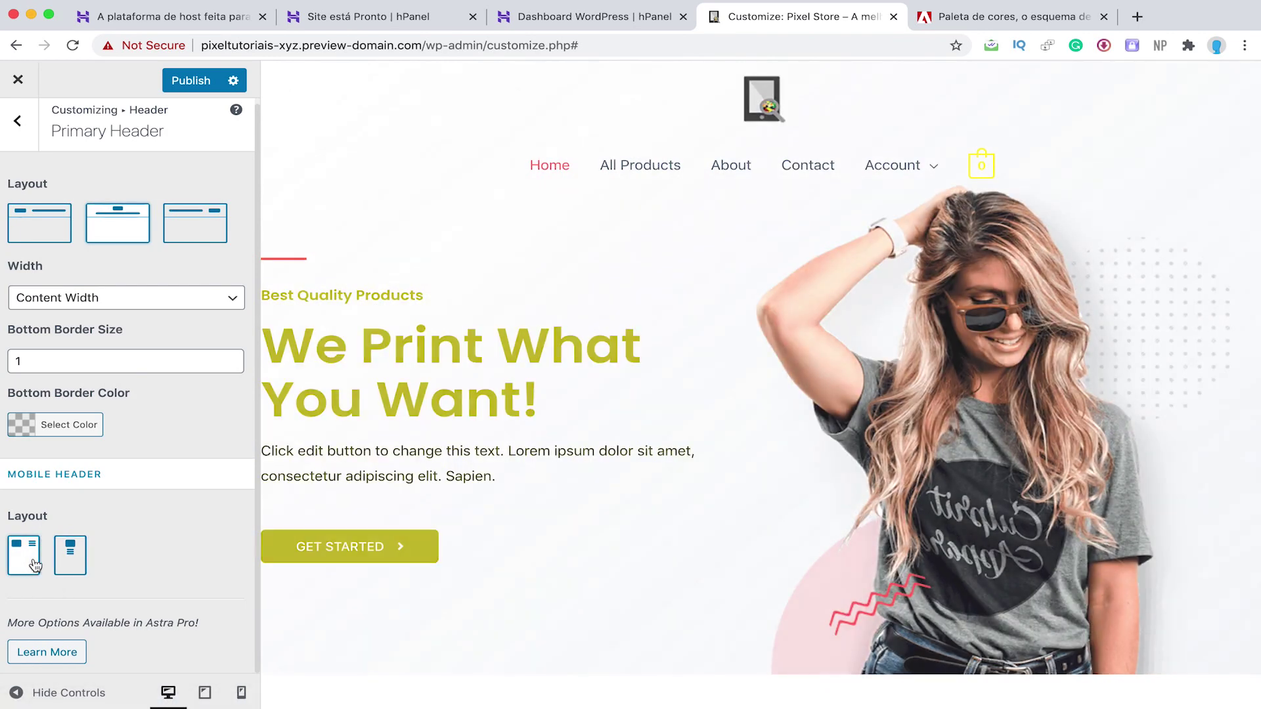
left_click(17, 121)
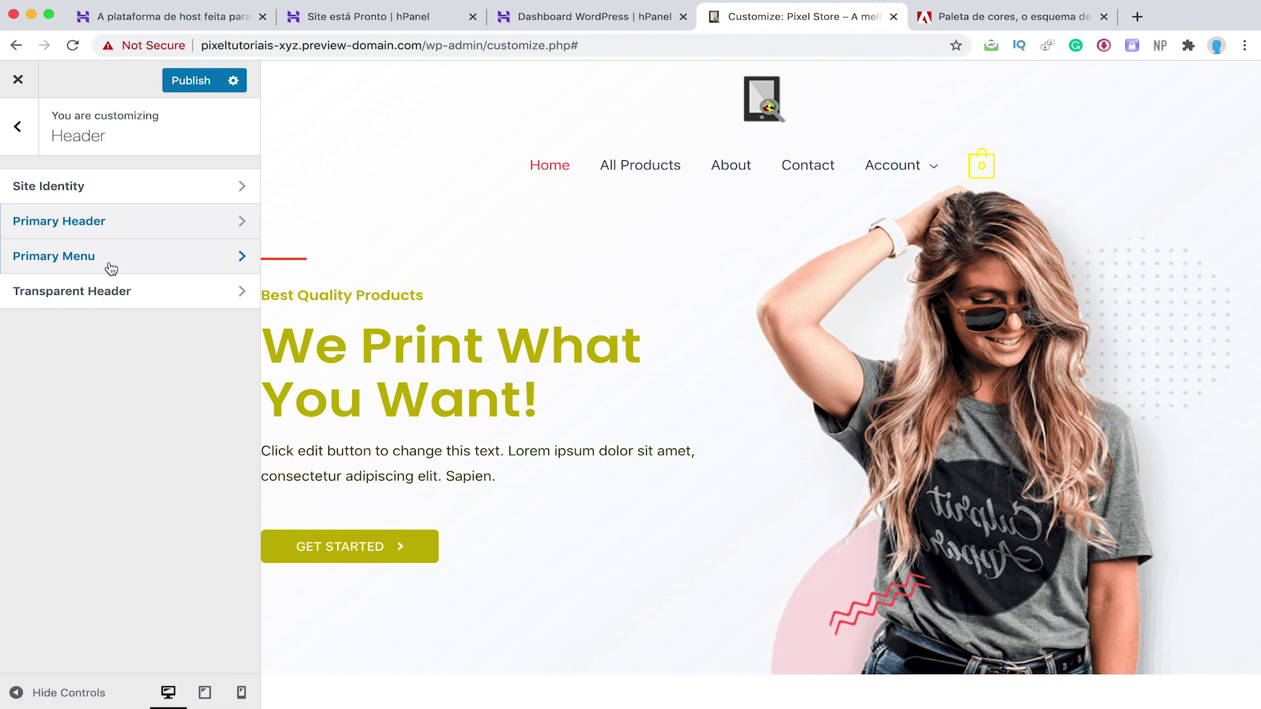
Step: Examine the Primary Menu options for the last menu item, submenu border colour and mobile menu, and return to the Header options
left_click(63, 249)
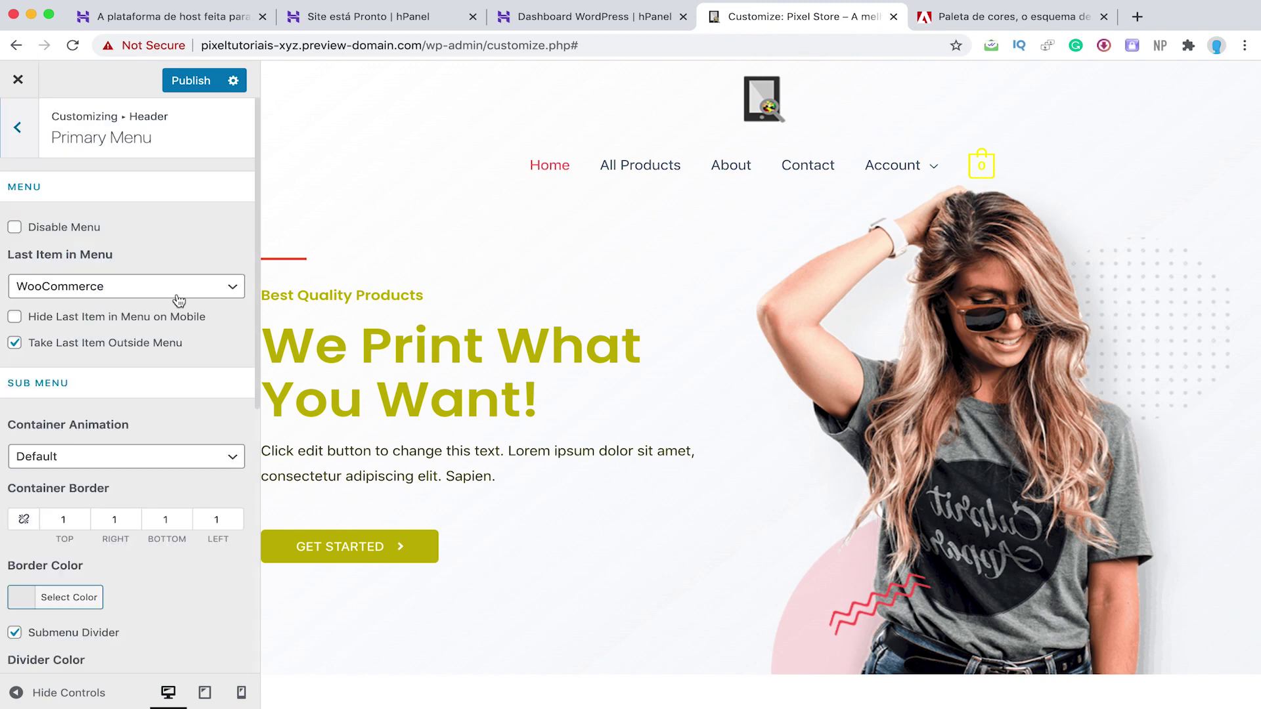
scroll(105, 295, "down", 3)
left_click(224, 193)
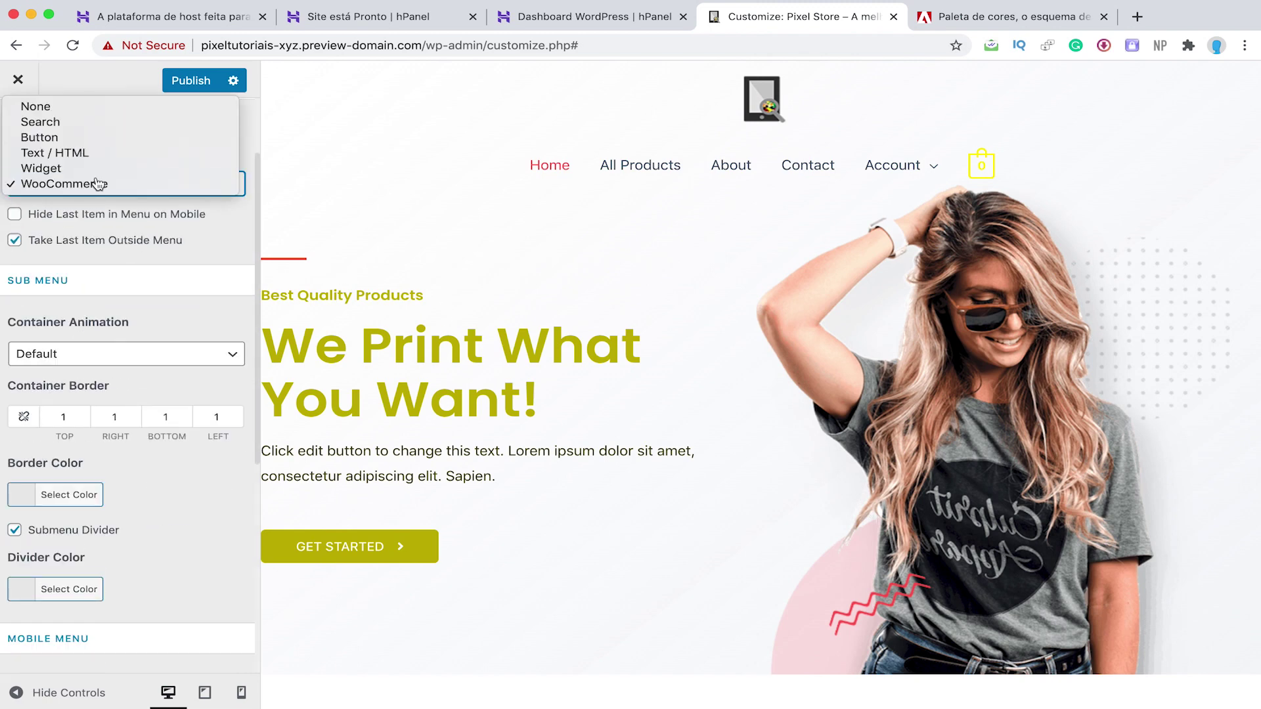
scroll(164, 250, "down", 3)
left_click(65, 388)
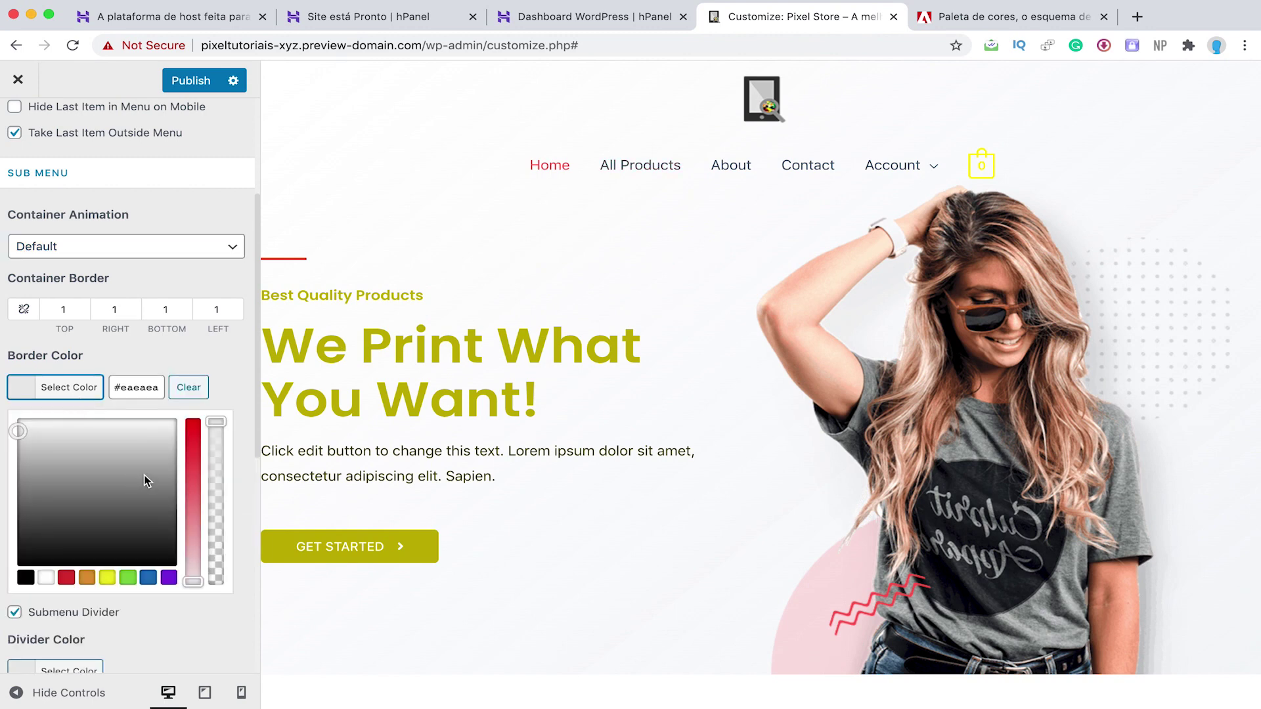
left_click(237, 346)
scroll(134, 484, "down", 4)
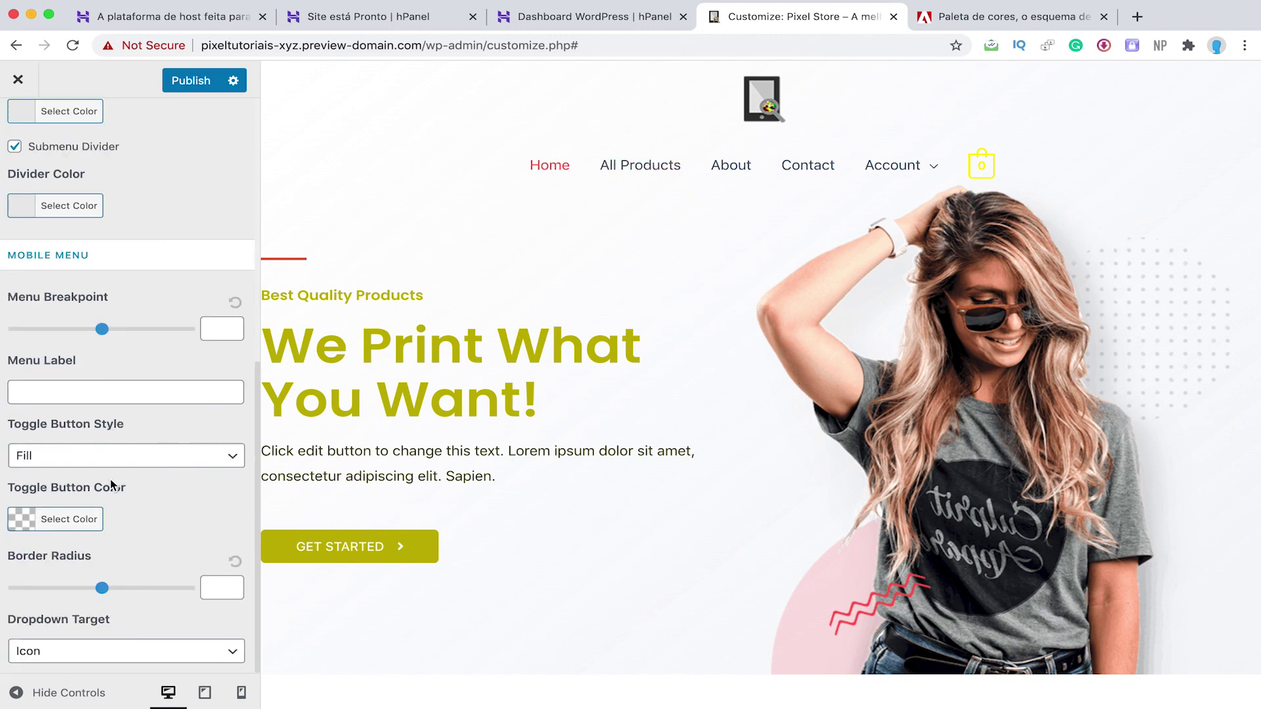
scroll(112, 480, "up", 8)
scroll(65, 463, "down", 2)
scroll(83, 463, "down", 6)
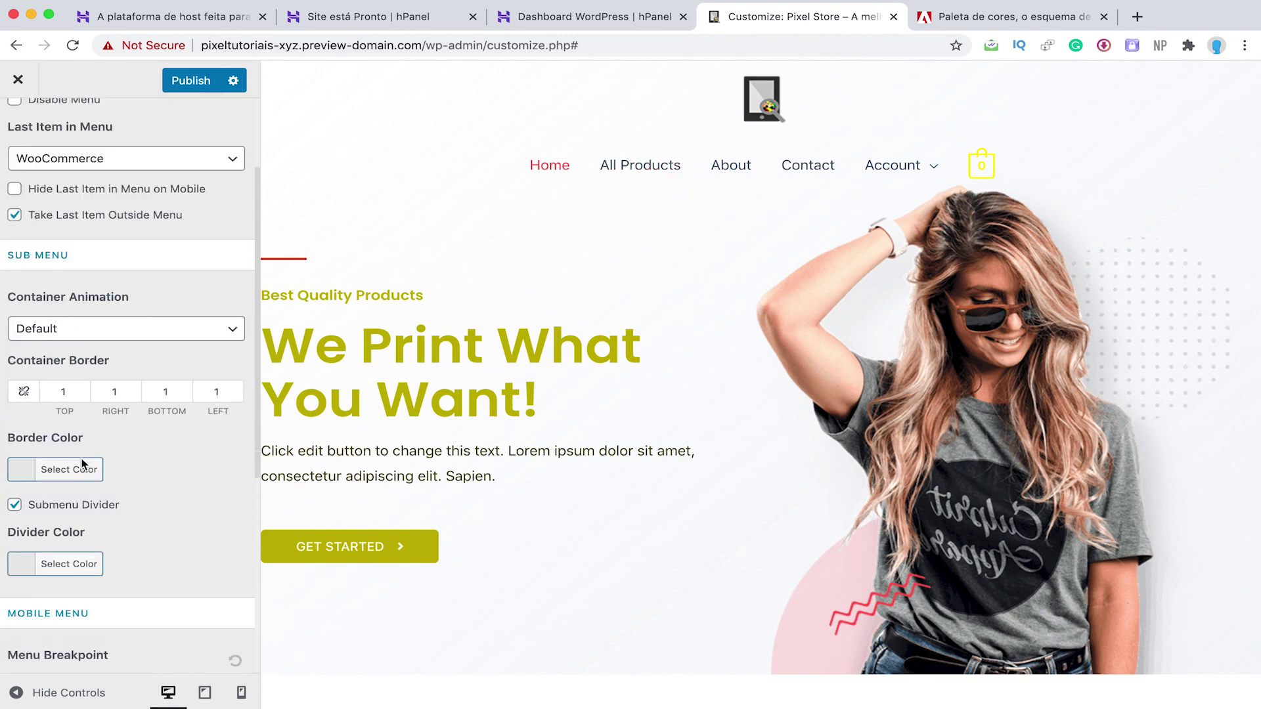
left_click(144, 390)
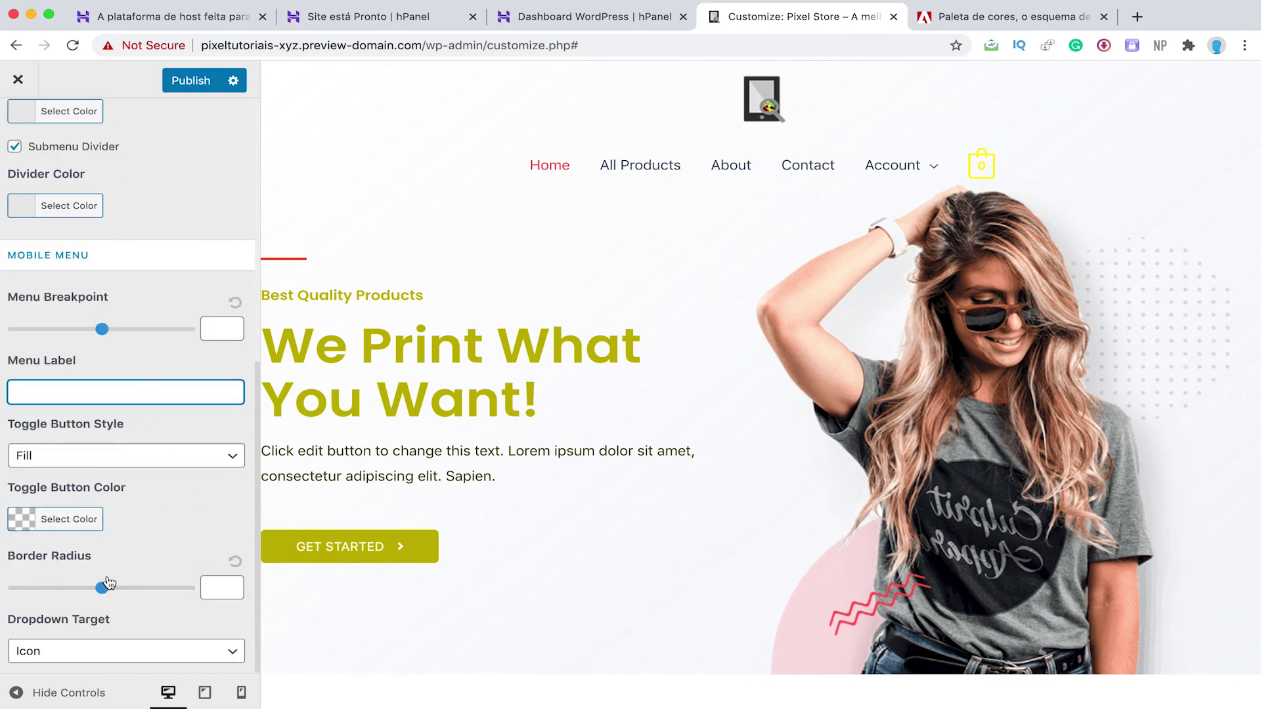
scroll(41, 172, "up", 1)
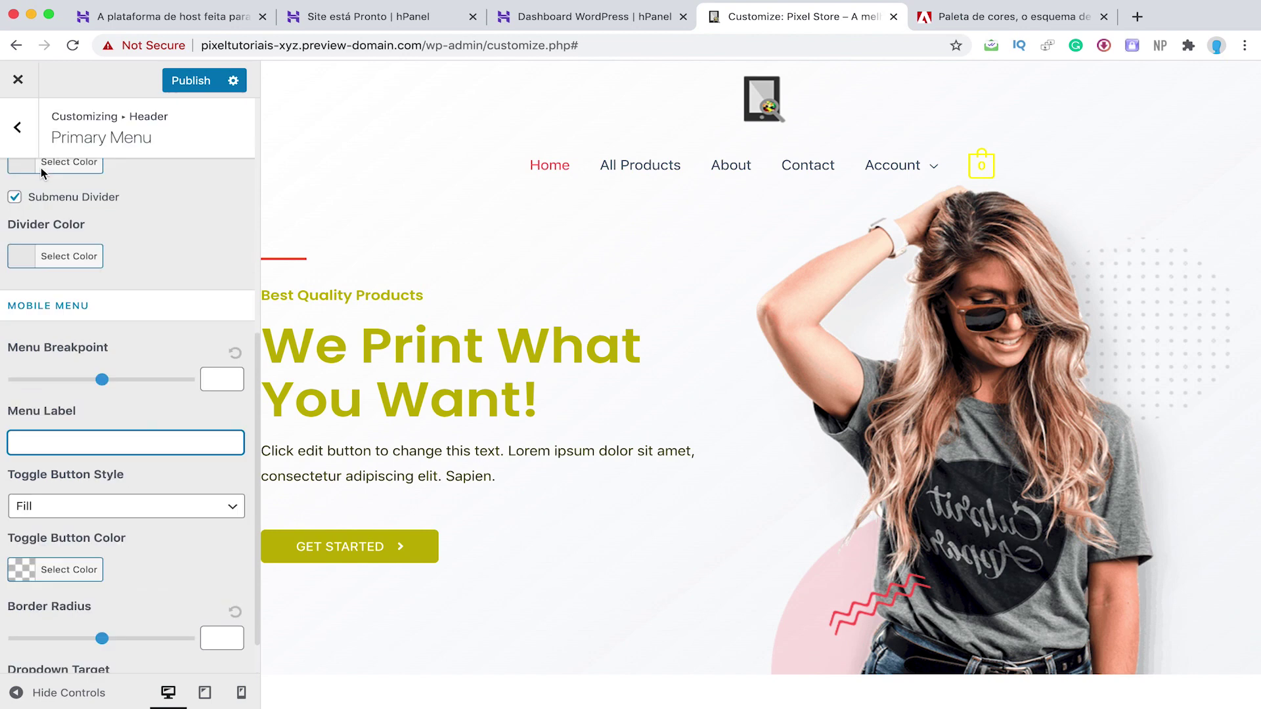
scroll(40, 170, "up", 5)
left_click(18, 129)
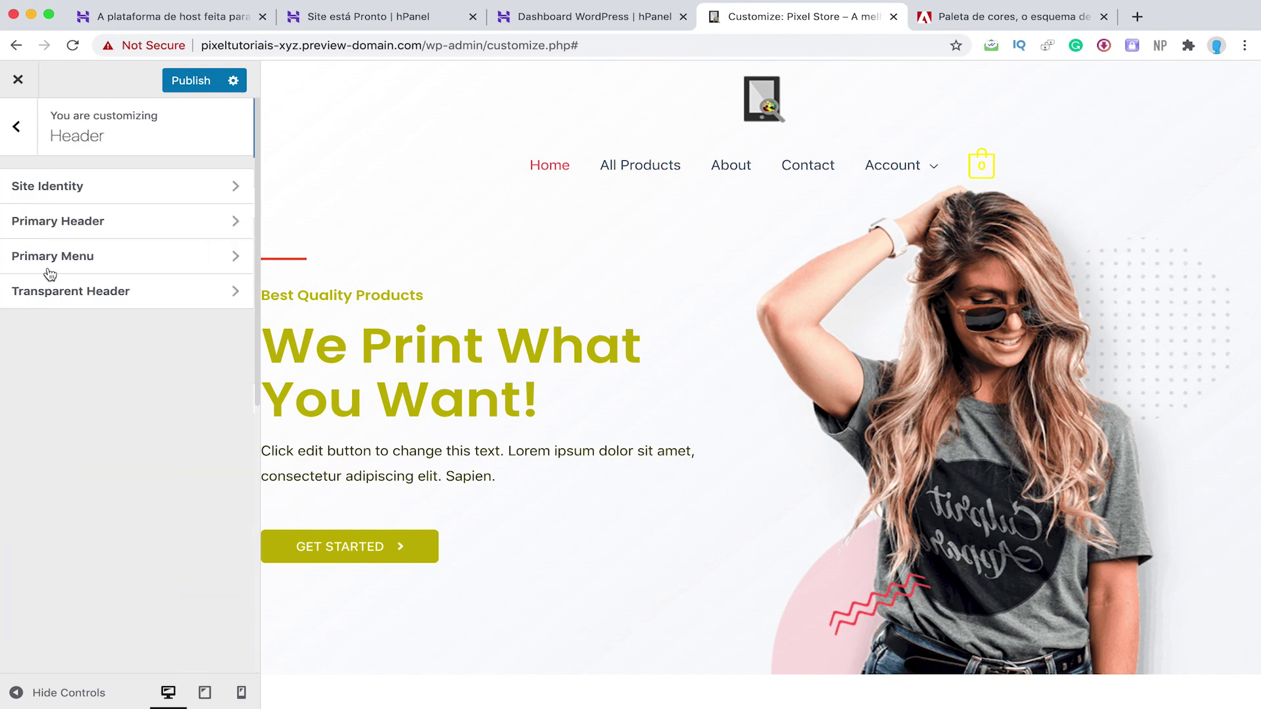
Step: Examine the Transparent Header's page exclusions, device, border and colour options, and return to the main customizer sections
left_click(116, 298)
scroll(231, 300, "down", 3)
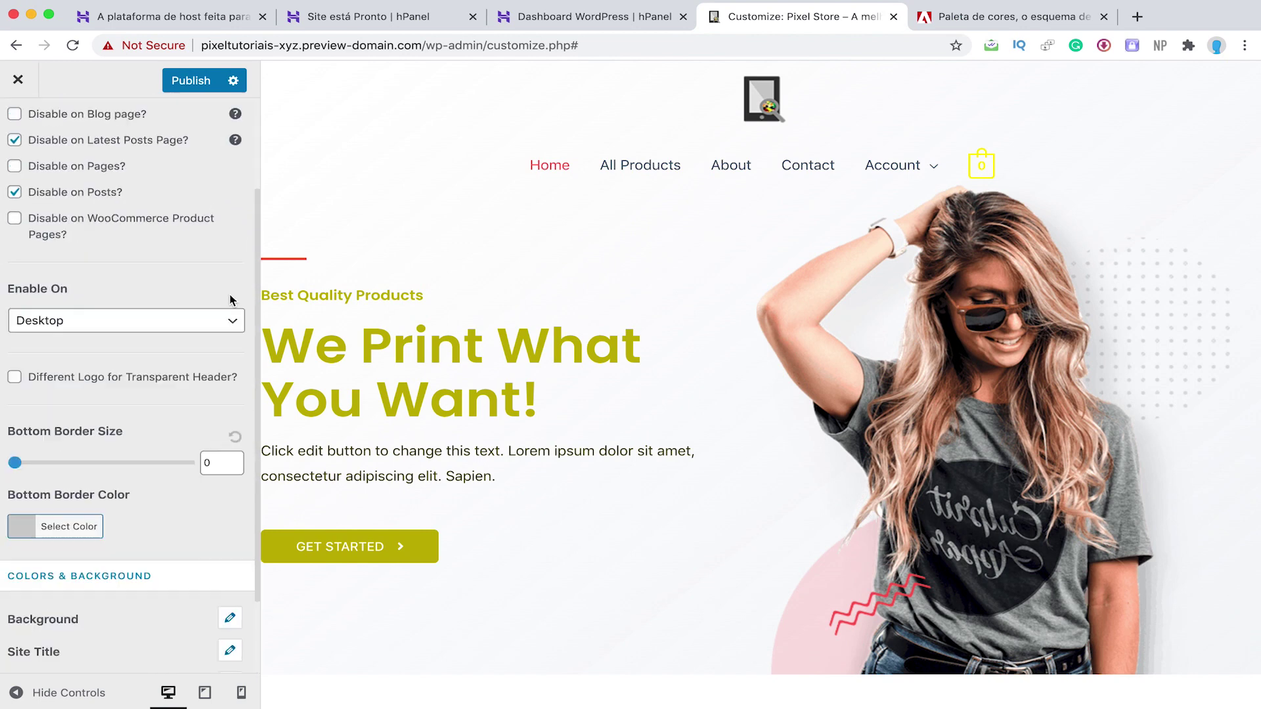
scroll(198, 315, "down", 2)
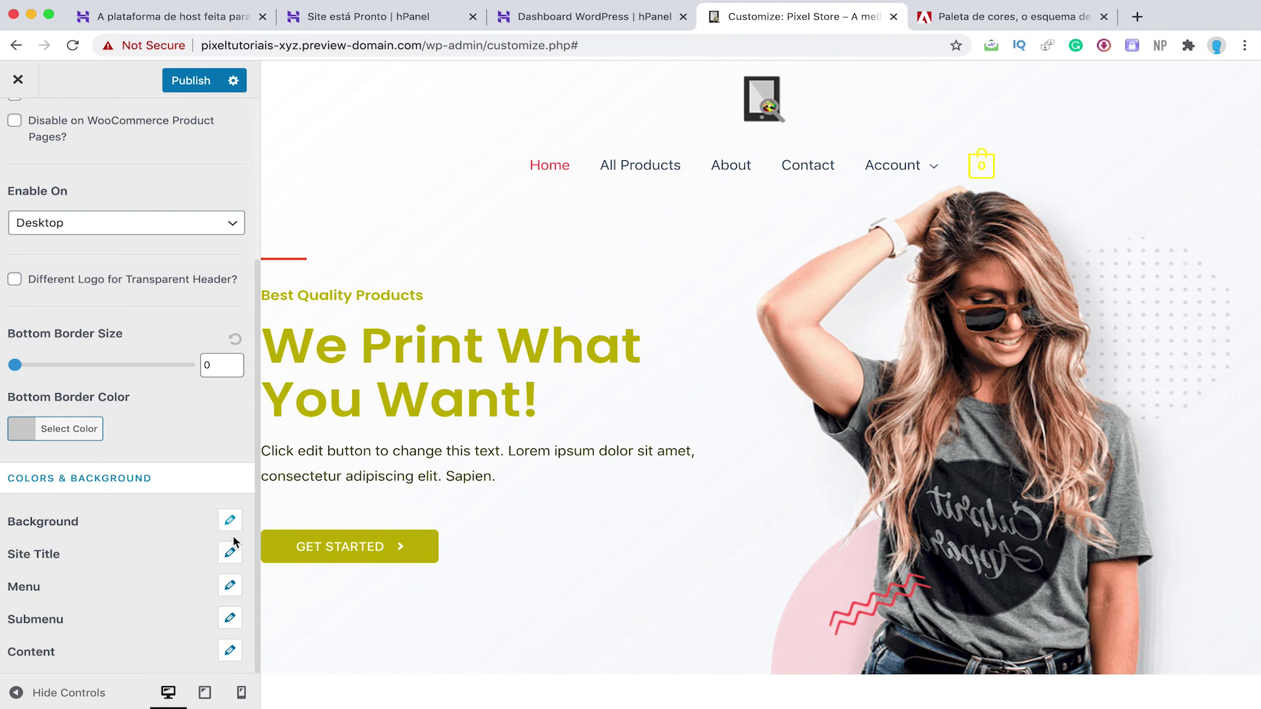
scroll(41, 486, "up", 5)
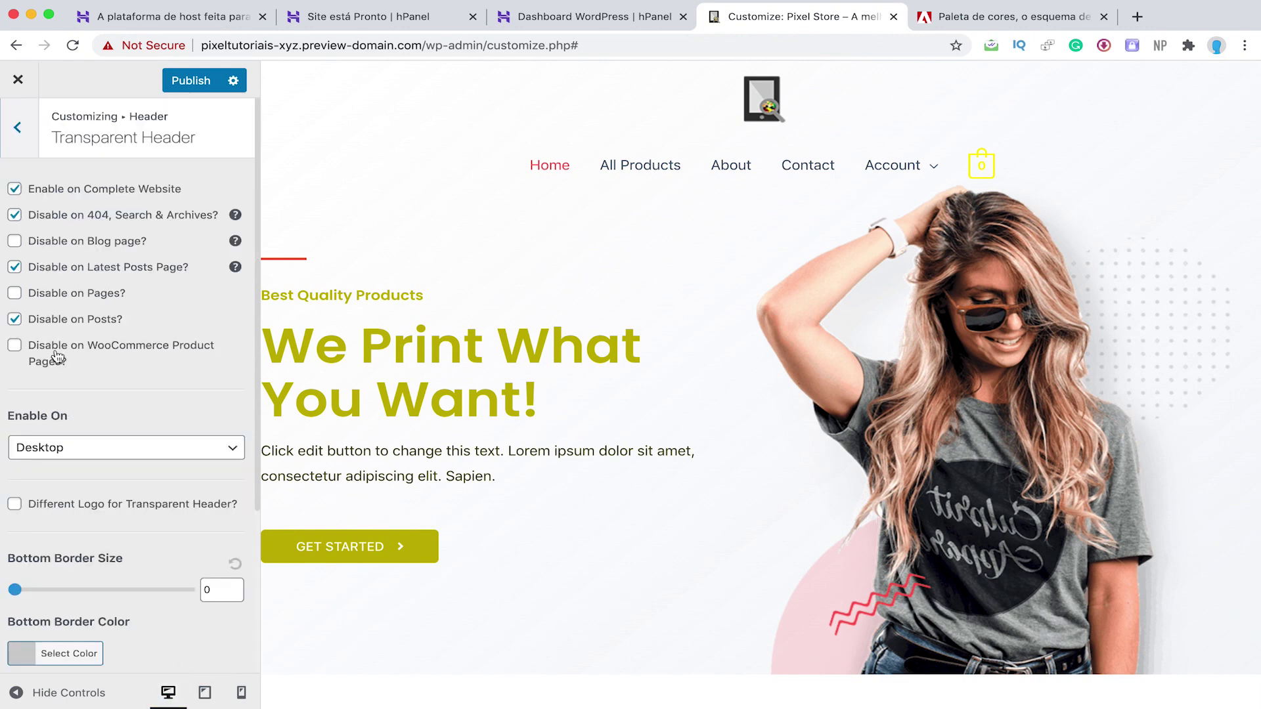
scroll(112, 500, "down", 4)
scroll(107, 552, "up", 1)
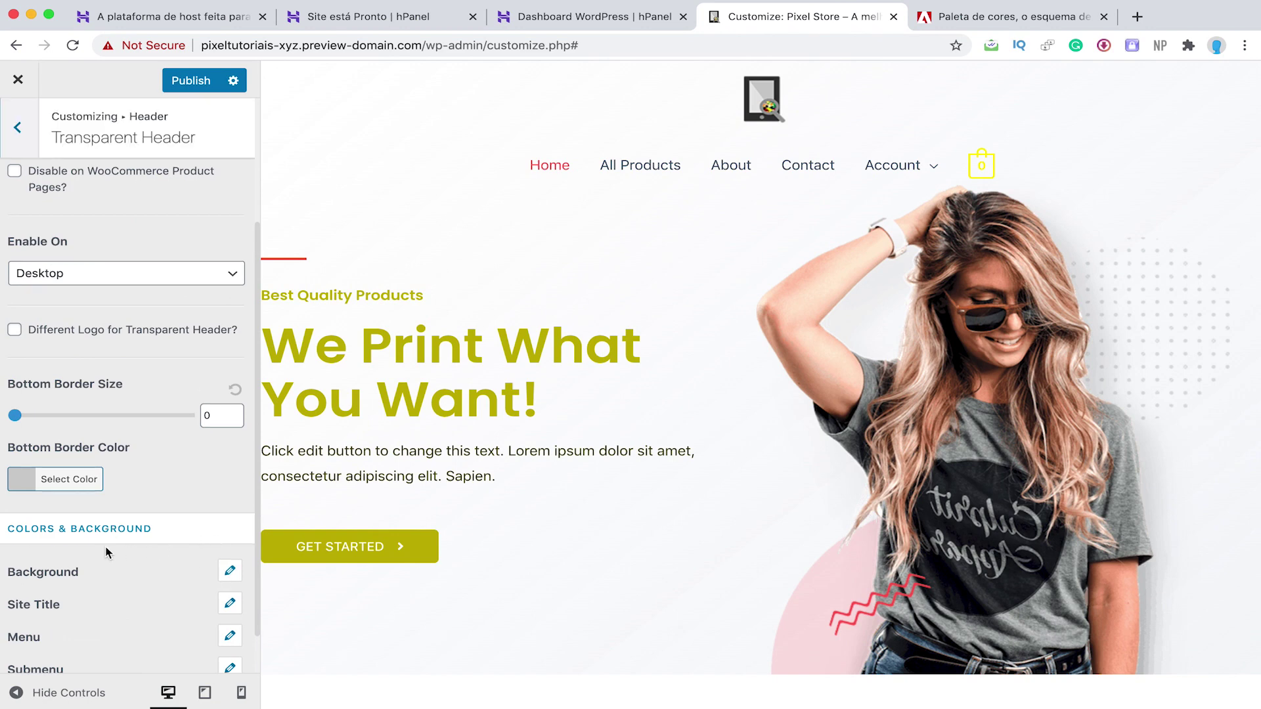
scroll(61, 490, "down", 1)
scroll(66, 459, "up", 5)
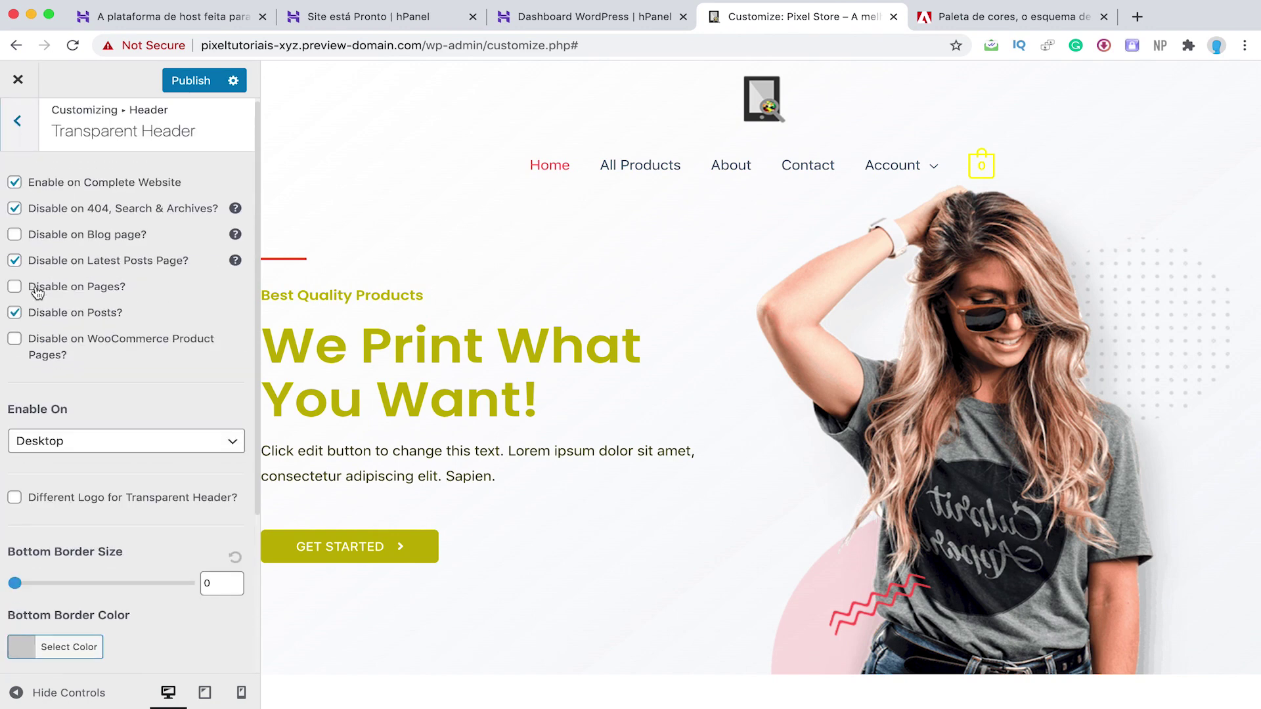
scroll(165, 317, "up", 1)
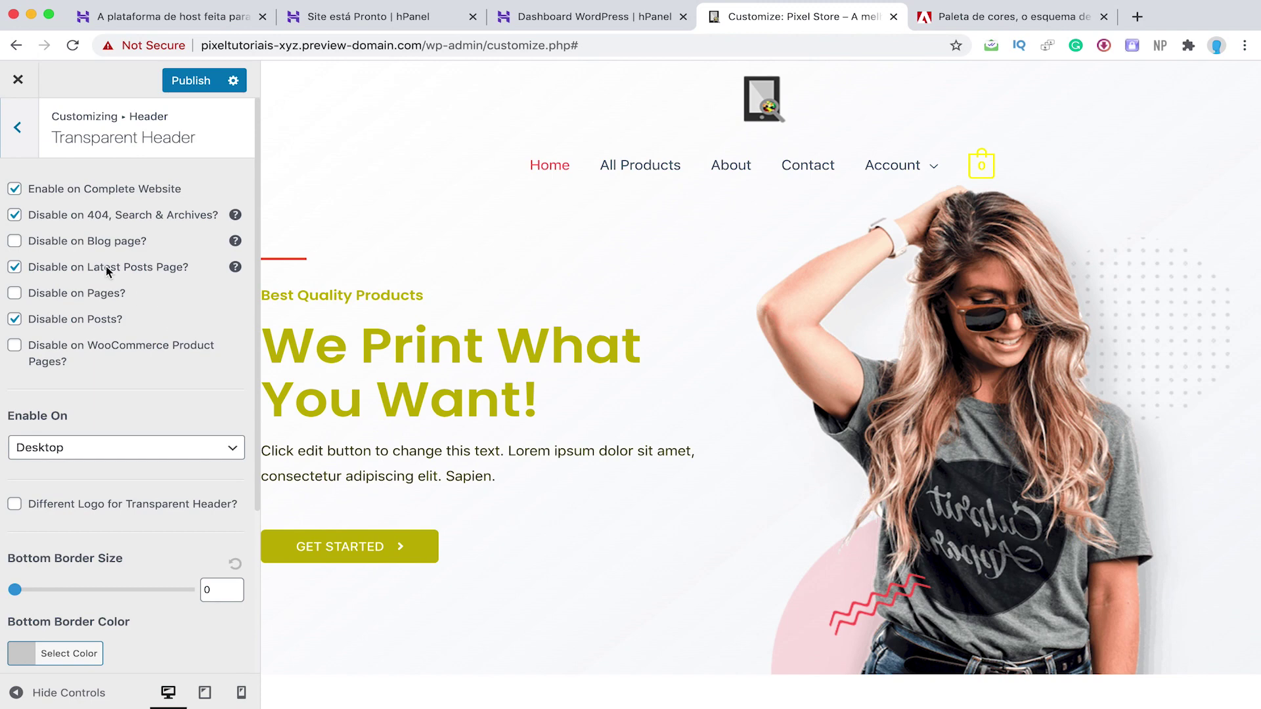
left_click(17, 128)
left_click(17, 125)
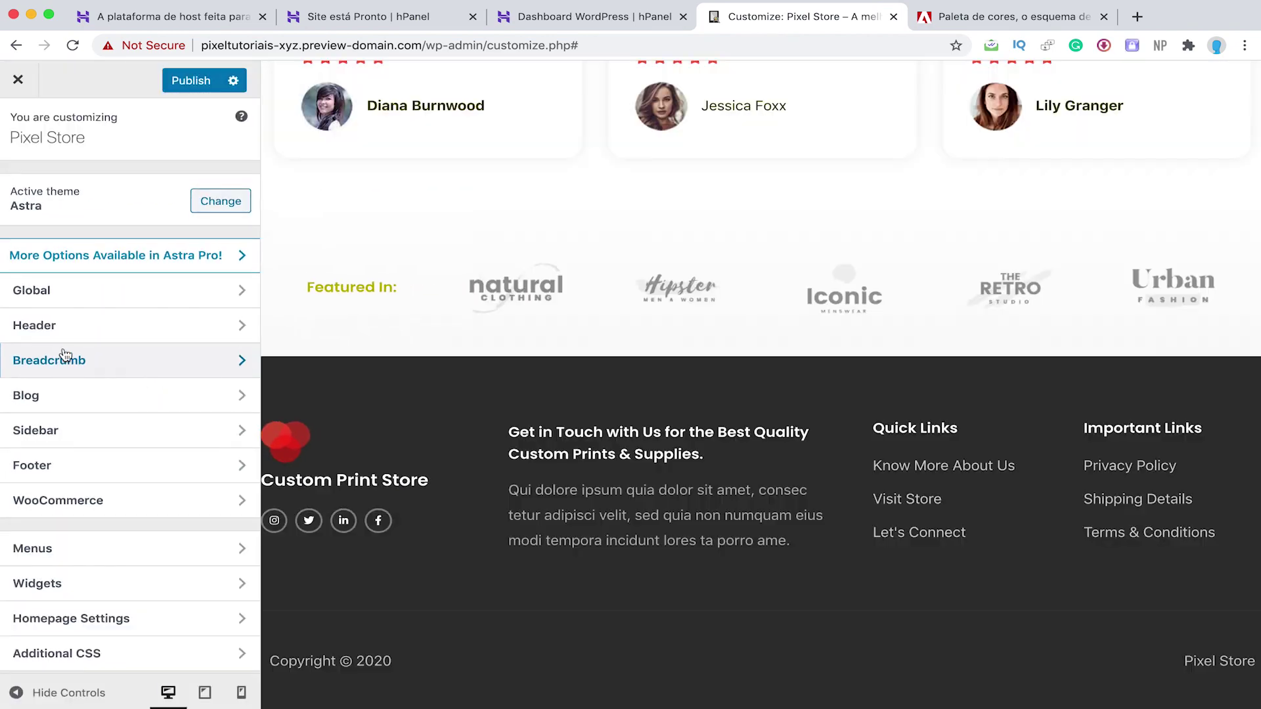
Step: Open the Breadcrumb settings and follow the Breadcrumb Overview link in the helpful information
left_click(65, 355)
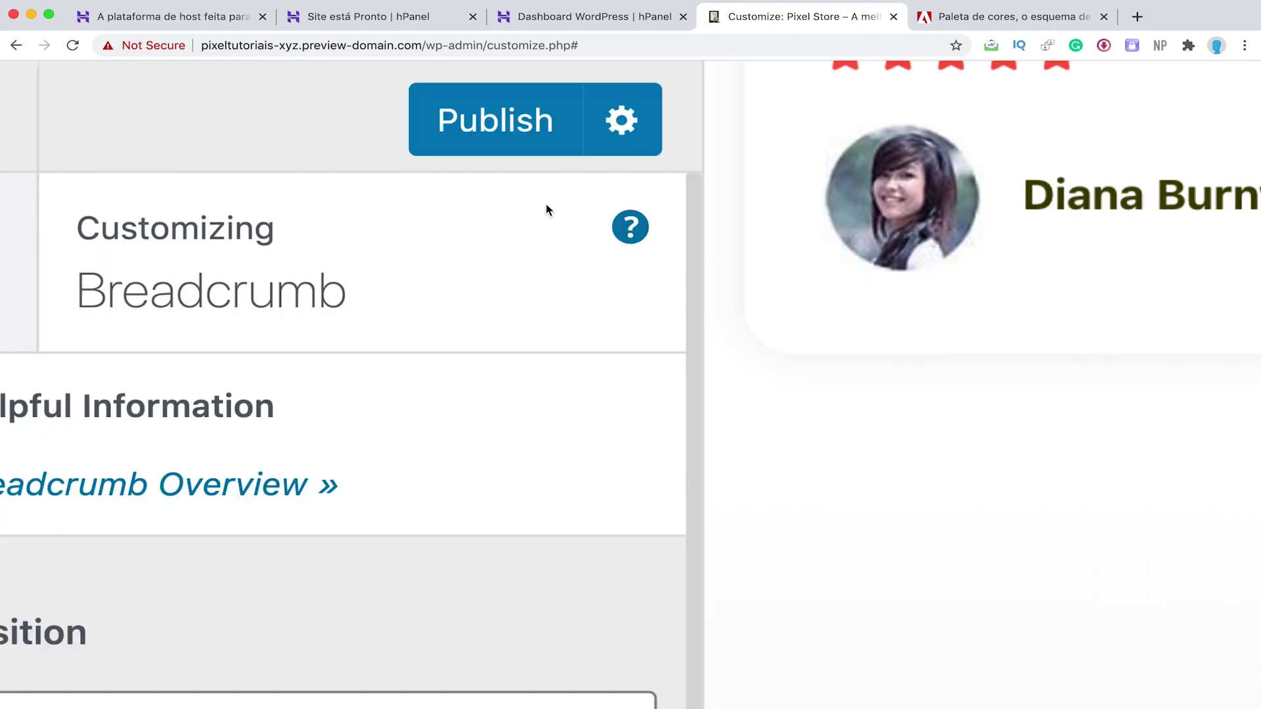
left_click(231, 122)
left_click(651, 245)
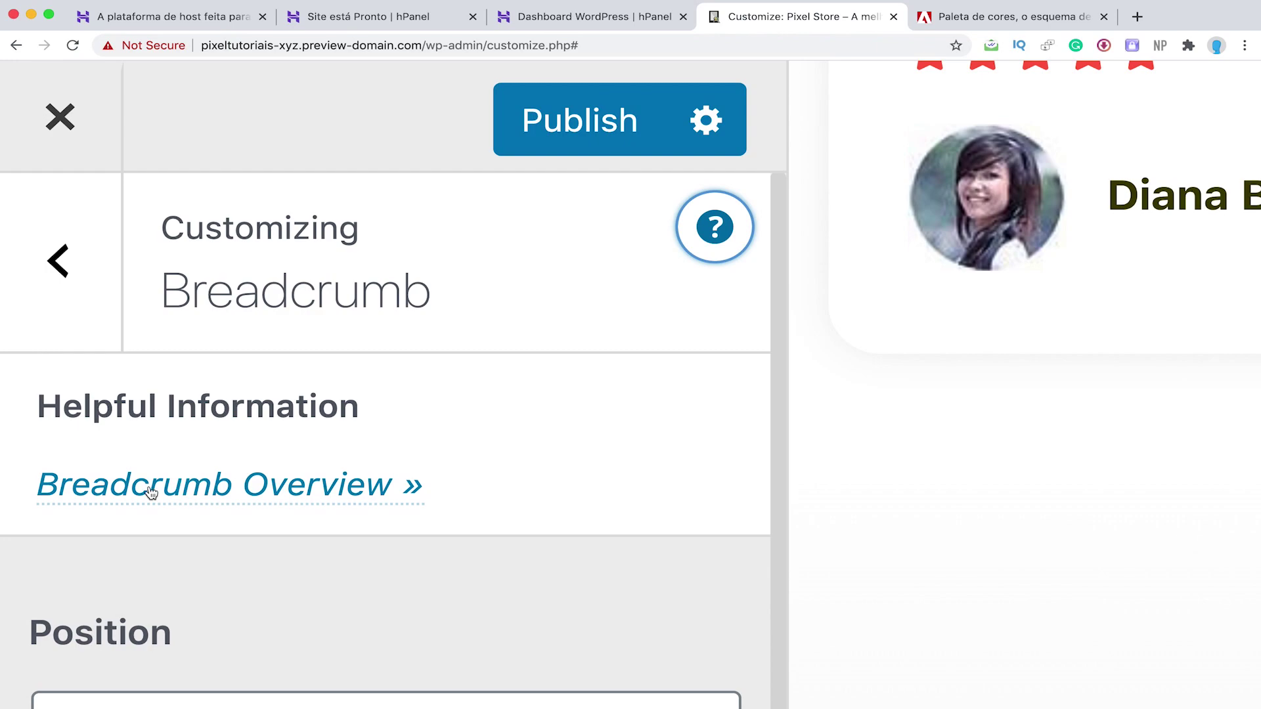
left_click(172, 488)
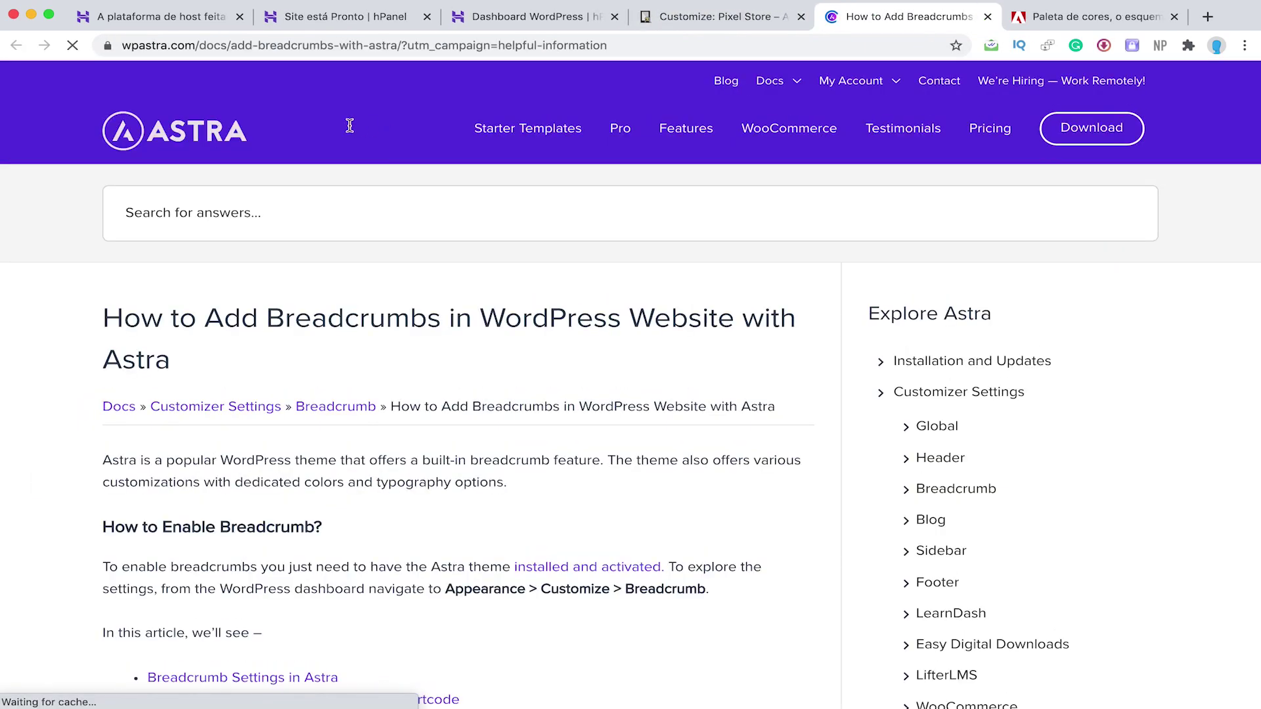
Step: Read the Astra article on breadcrumb settings, typography and third-party plugins, and return to the main customizer sections
scroll(289, 315, "down", 8)
scroll(281, 348, "down", 6)
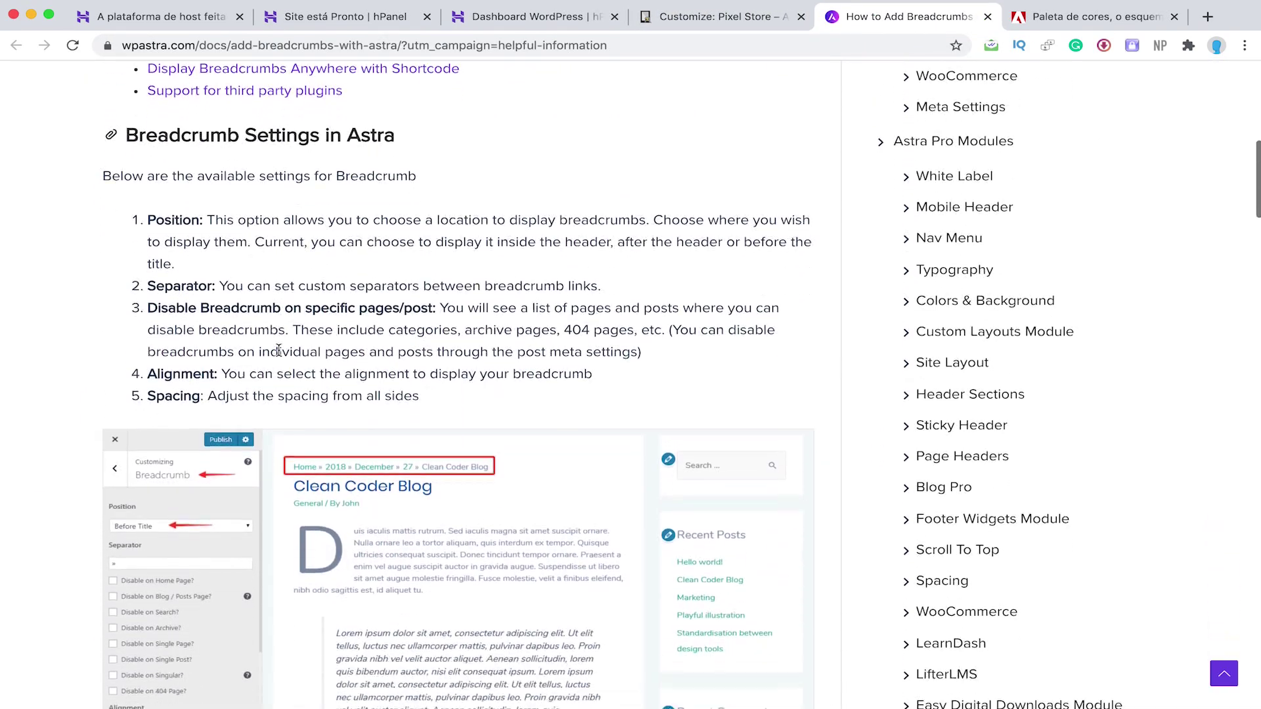
scroll(327, 274, "down", 12)
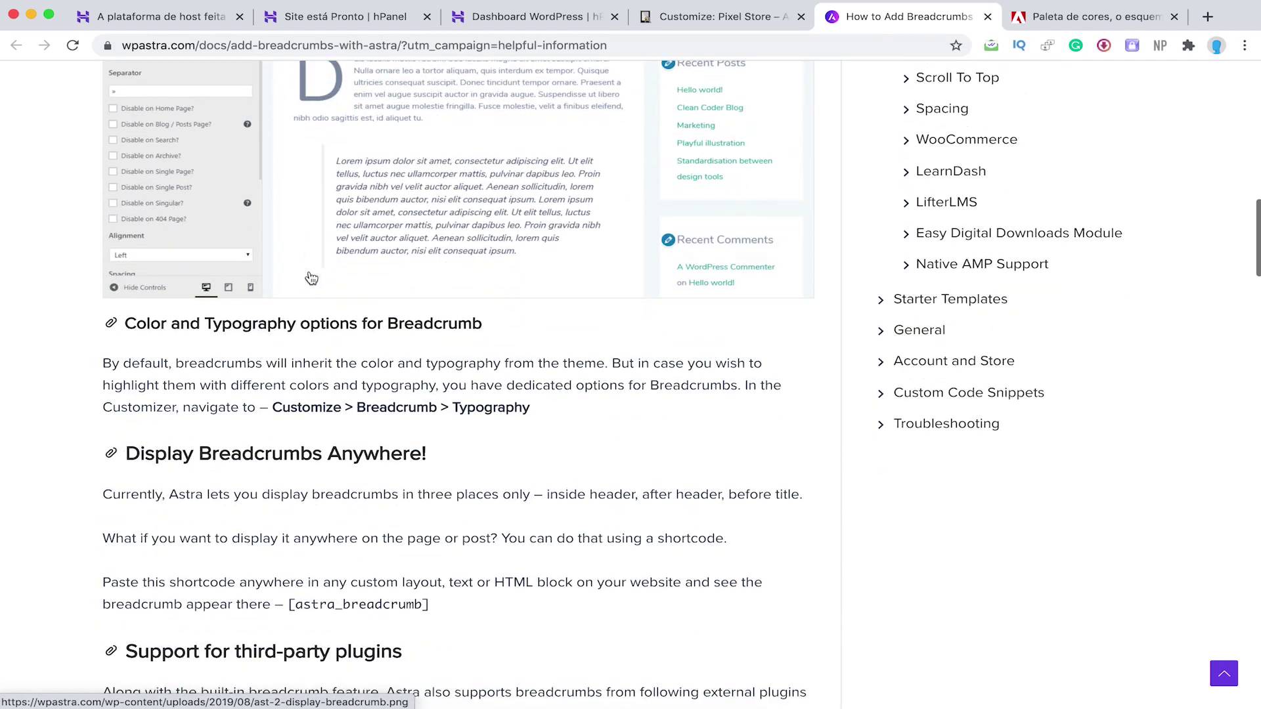
scroll(349, 387, "down", 16)
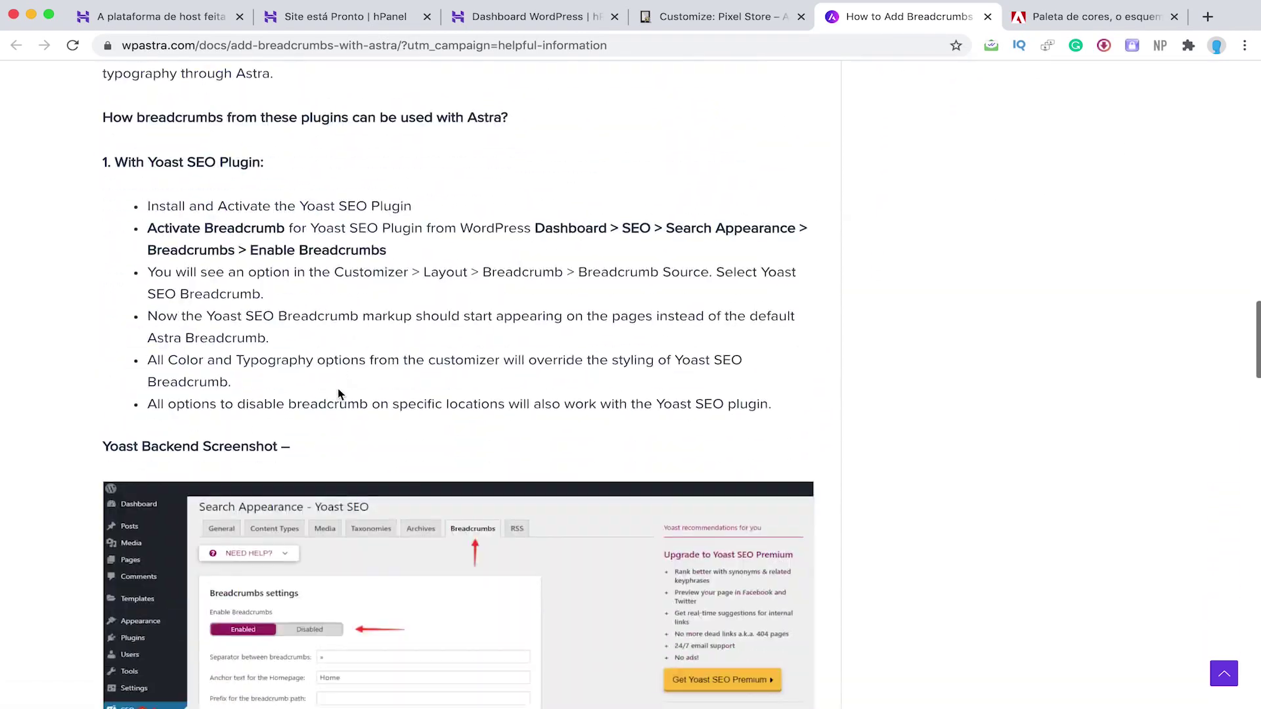
scroll(344, 387, "up", 20)
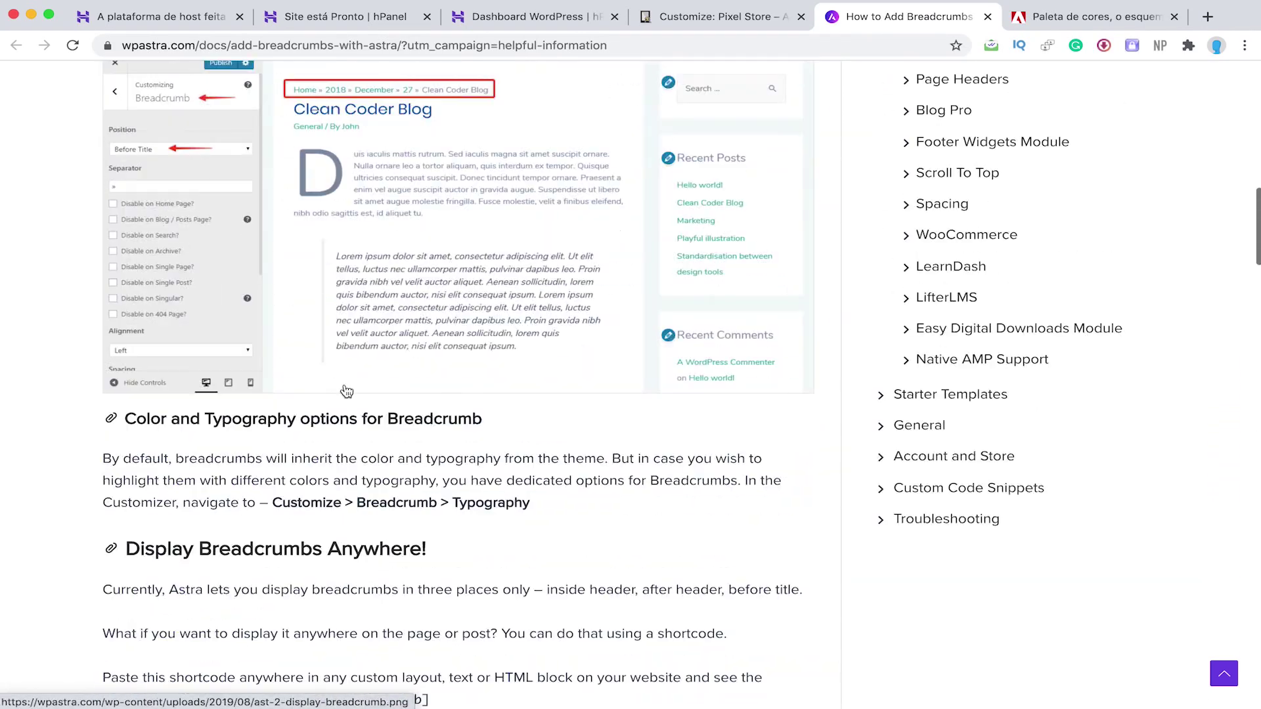
scroll(342, 395, "down", 20)
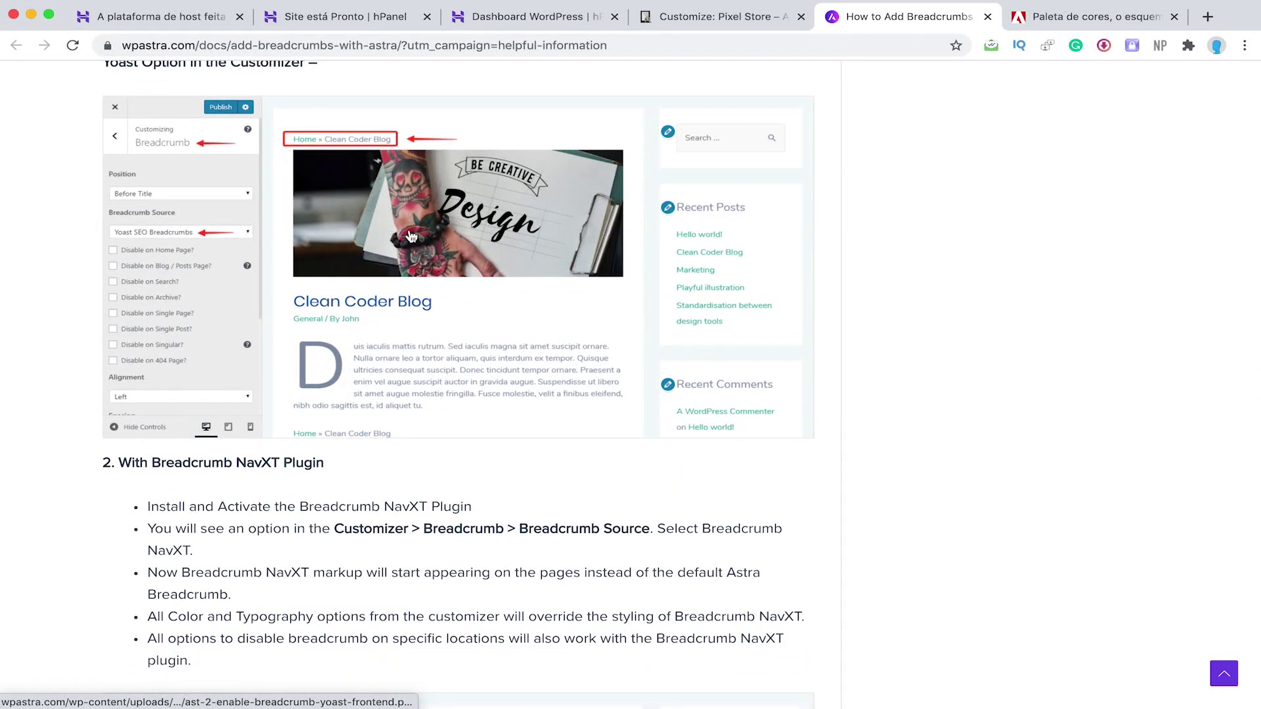
scroll(565, 238, "down", 8)
scroll(498, 264, "down", 3)
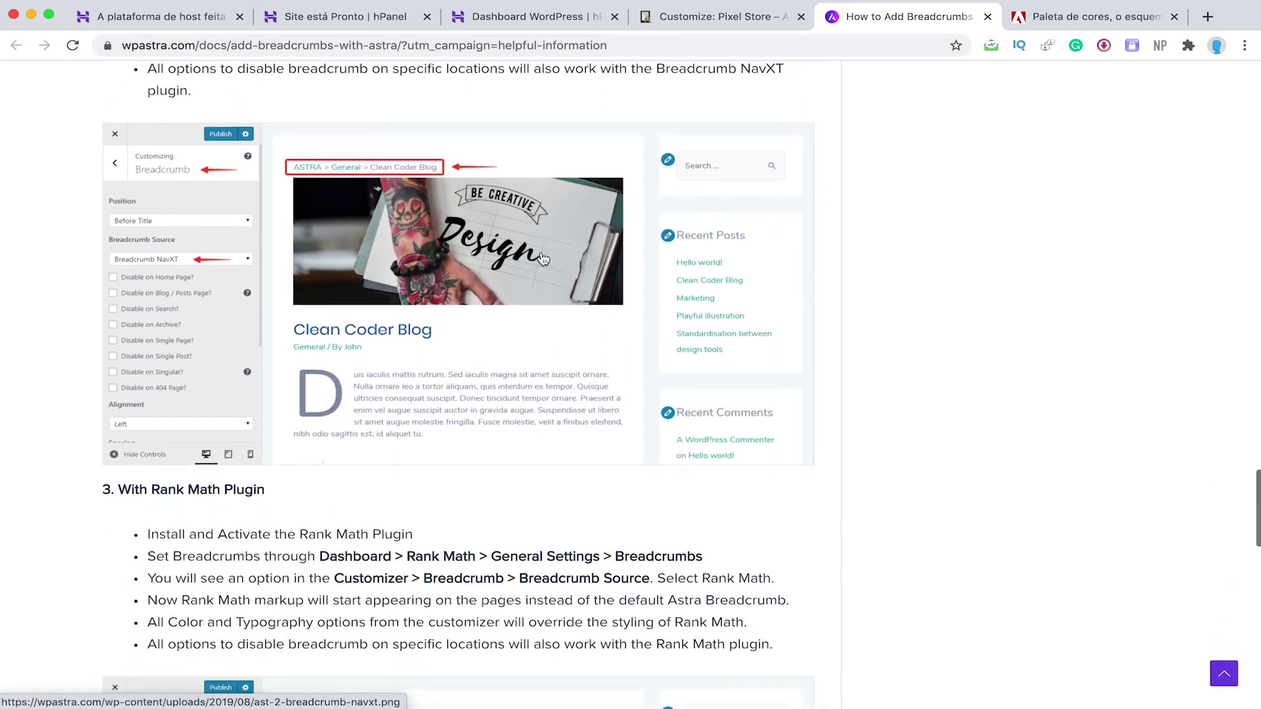
left_click(723, 16)
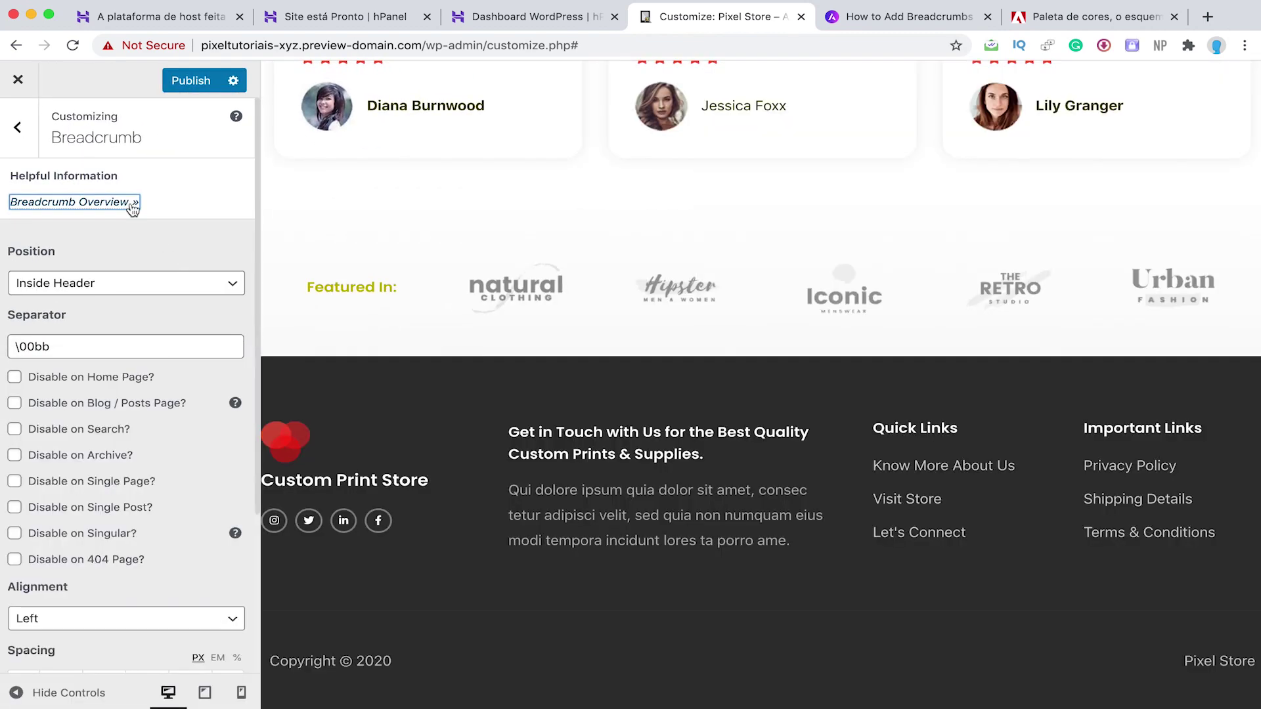
key("Escape")
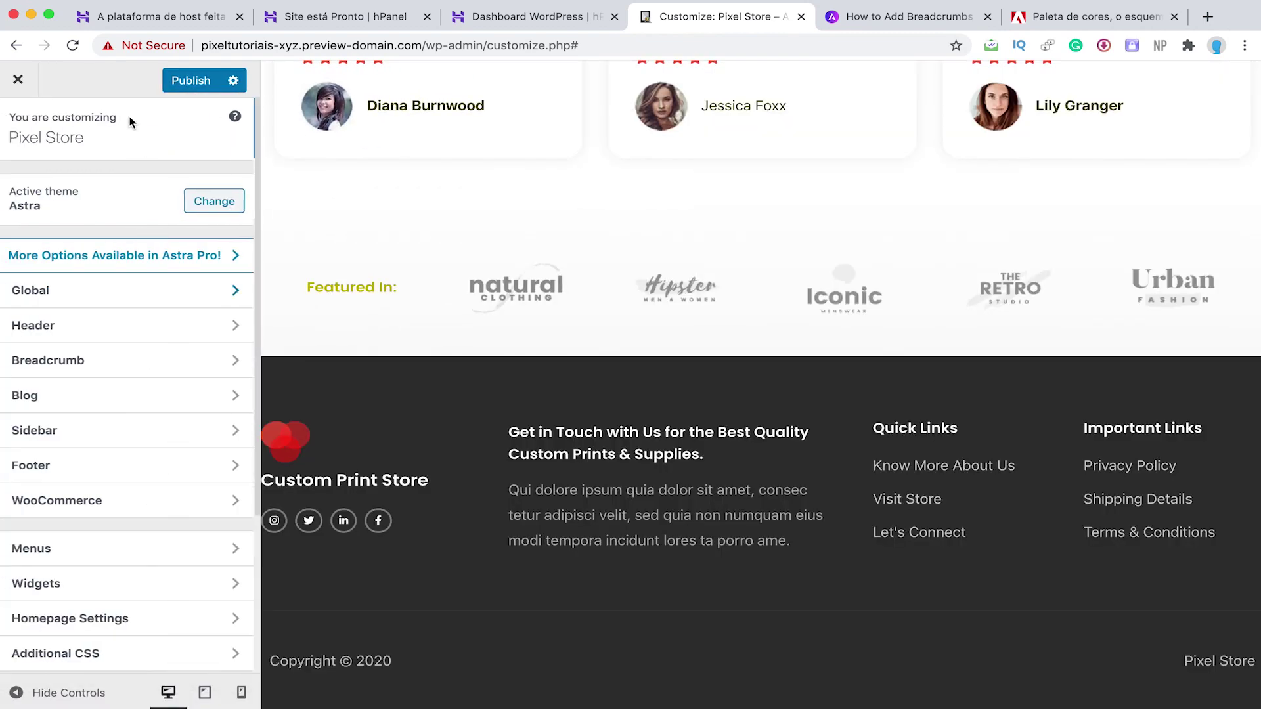
Step: Open the Blog / Archive settings and examine the post structure, meta, post content and typography options
left_click(91, 398)
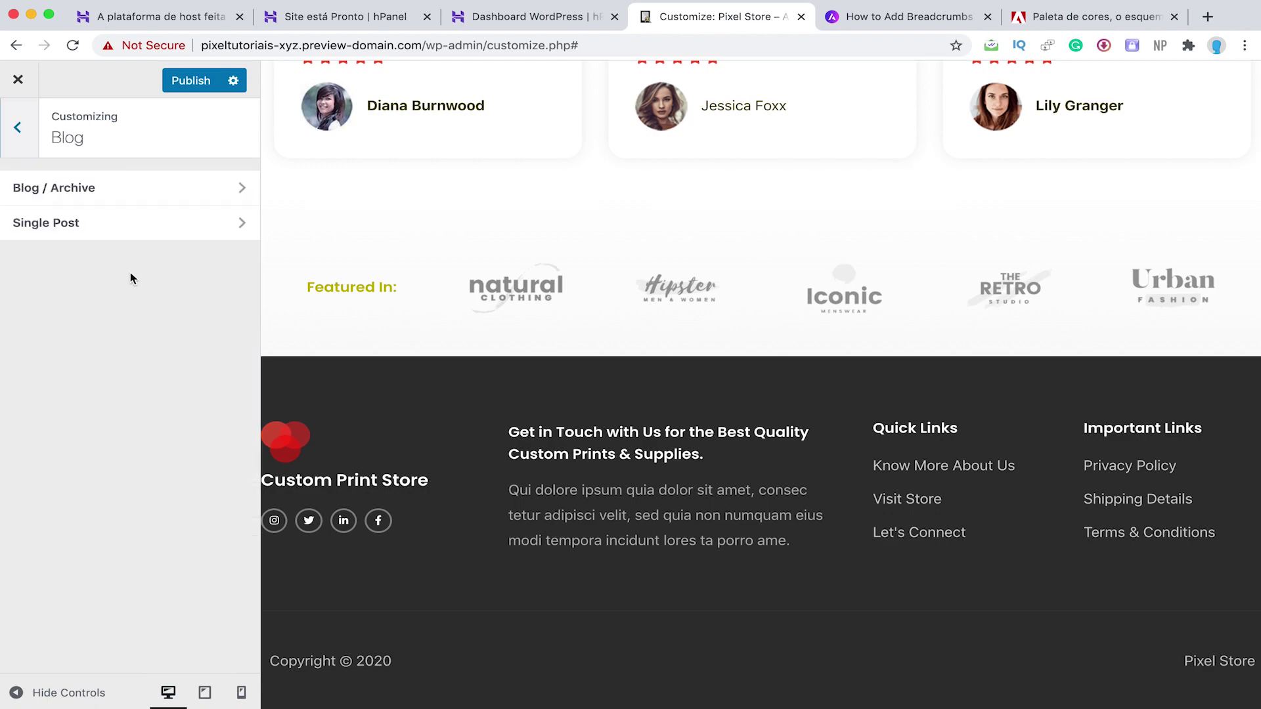
left_click(109, 197)
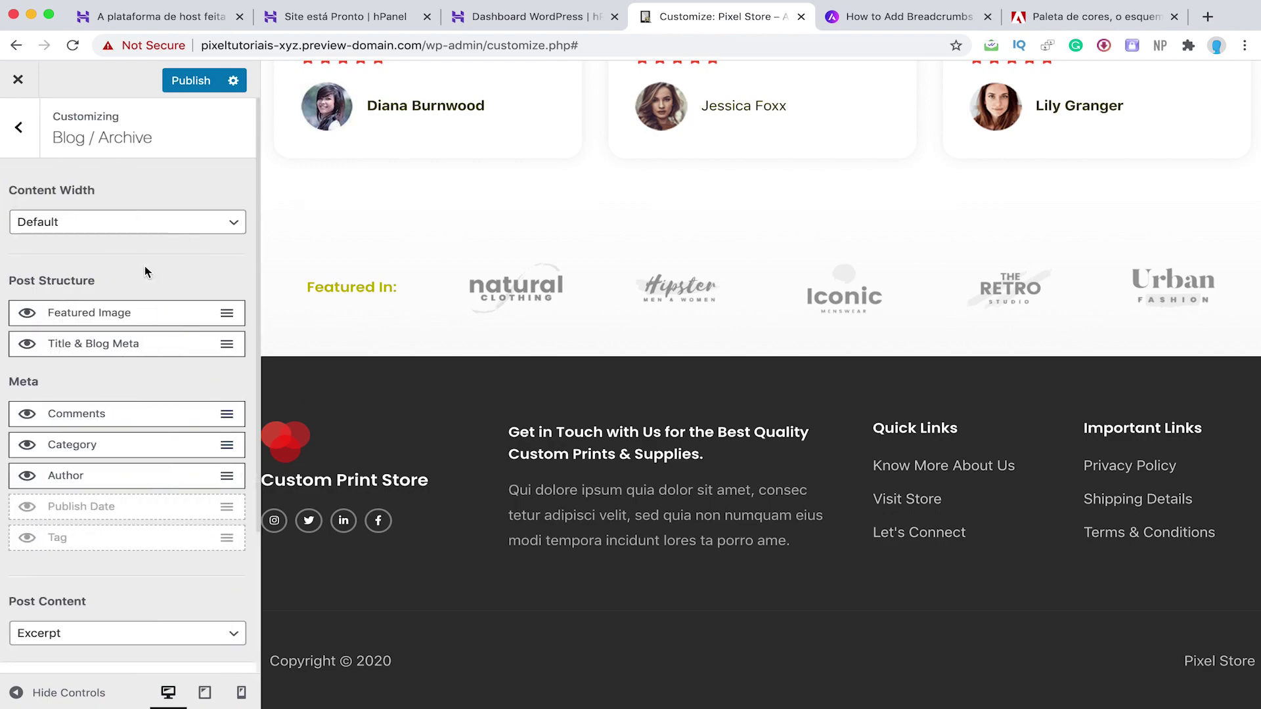
scroll(837, 262, "up", 15)
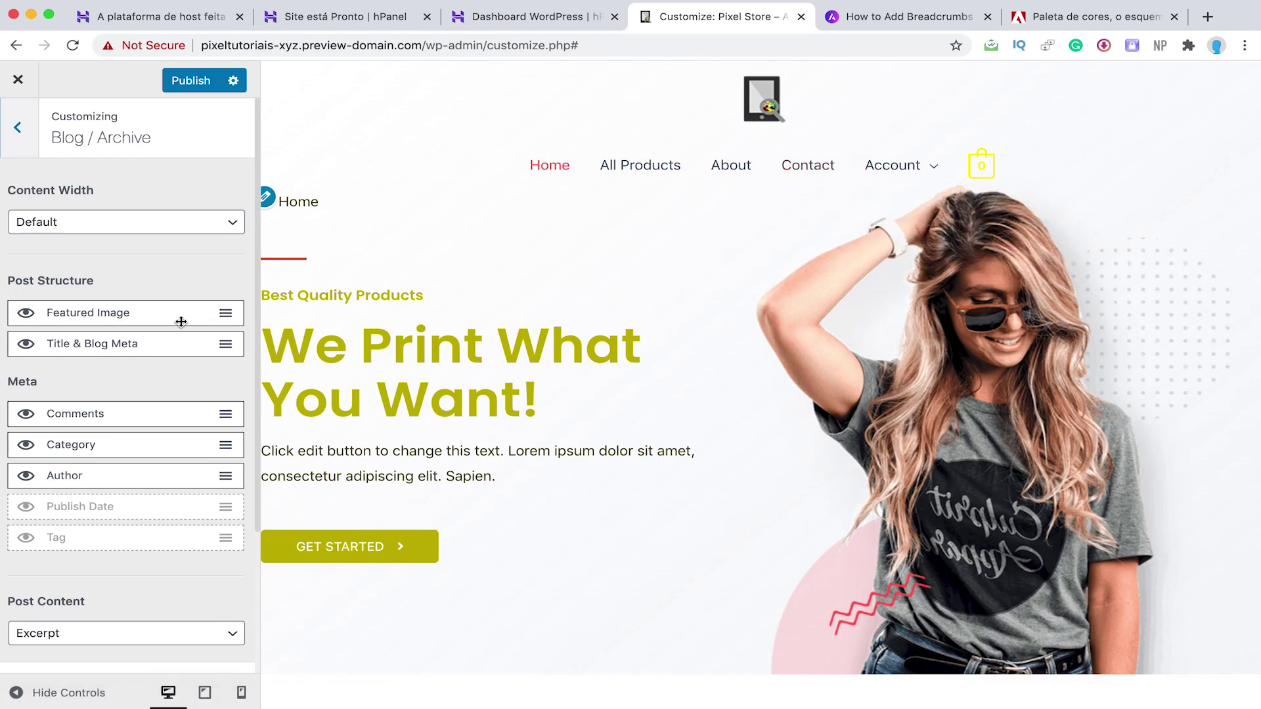
scroll(105, 381, "down", 3)
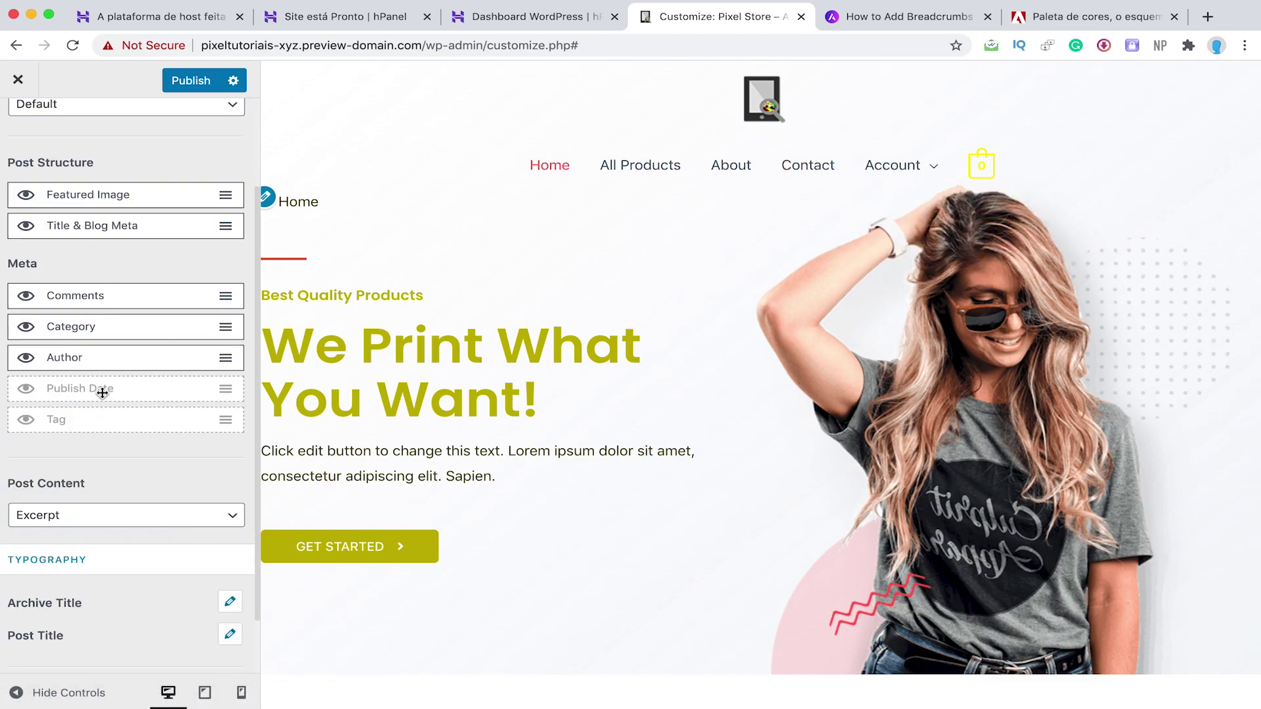
scroll(62, 391, "up", 2)
scroll(668, 359, "down", 8)
scroll(667, 359, "down", 15)
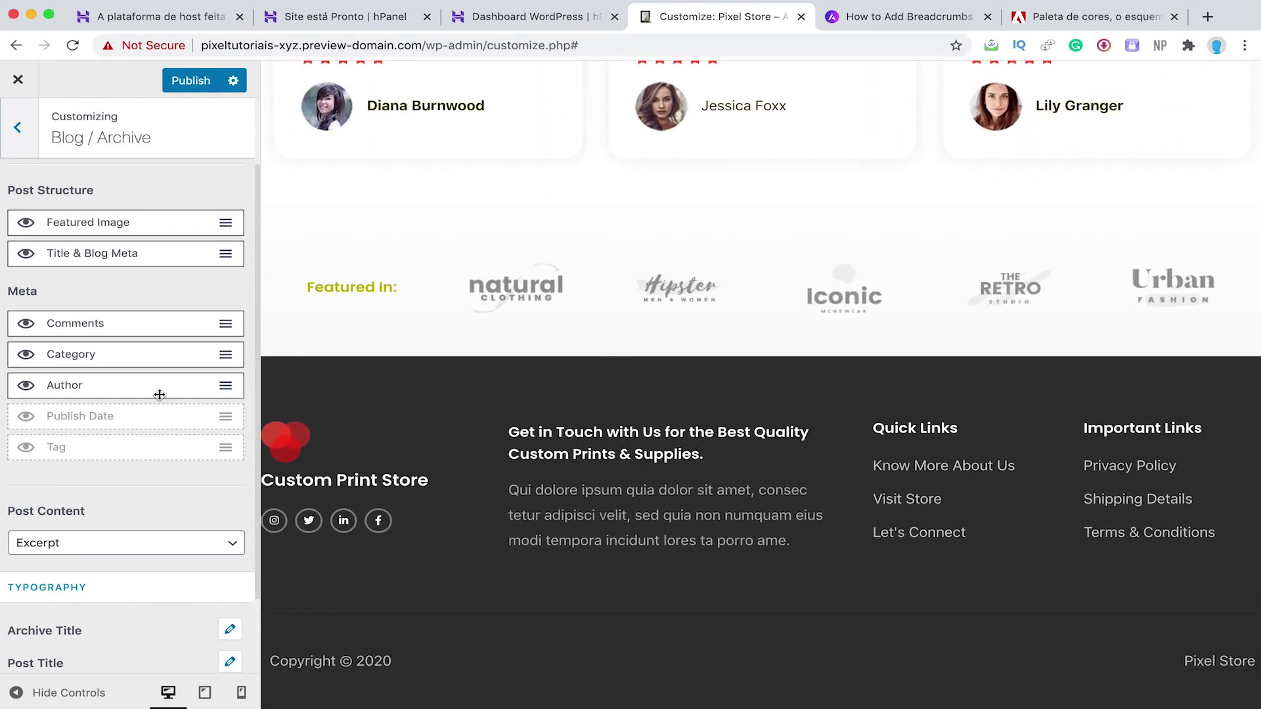
mouse_move(228, 228)
left_mouse_down()
mouse_move(226, 350)
mouse_move(234, 217)
mouse_move(228, 227)
left_mouse_up()
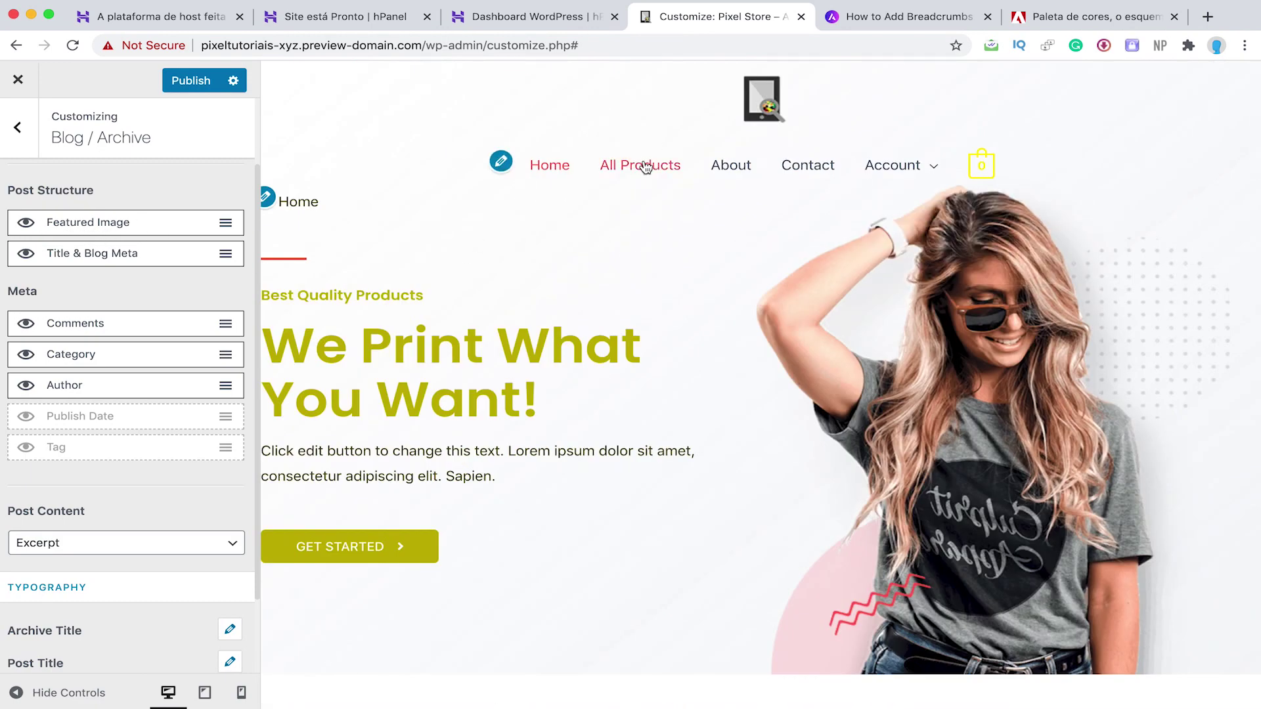
Step: Preview the All Products page, move Category above Comments in the blog meta order and look over the product grid
left_click(644, 166)
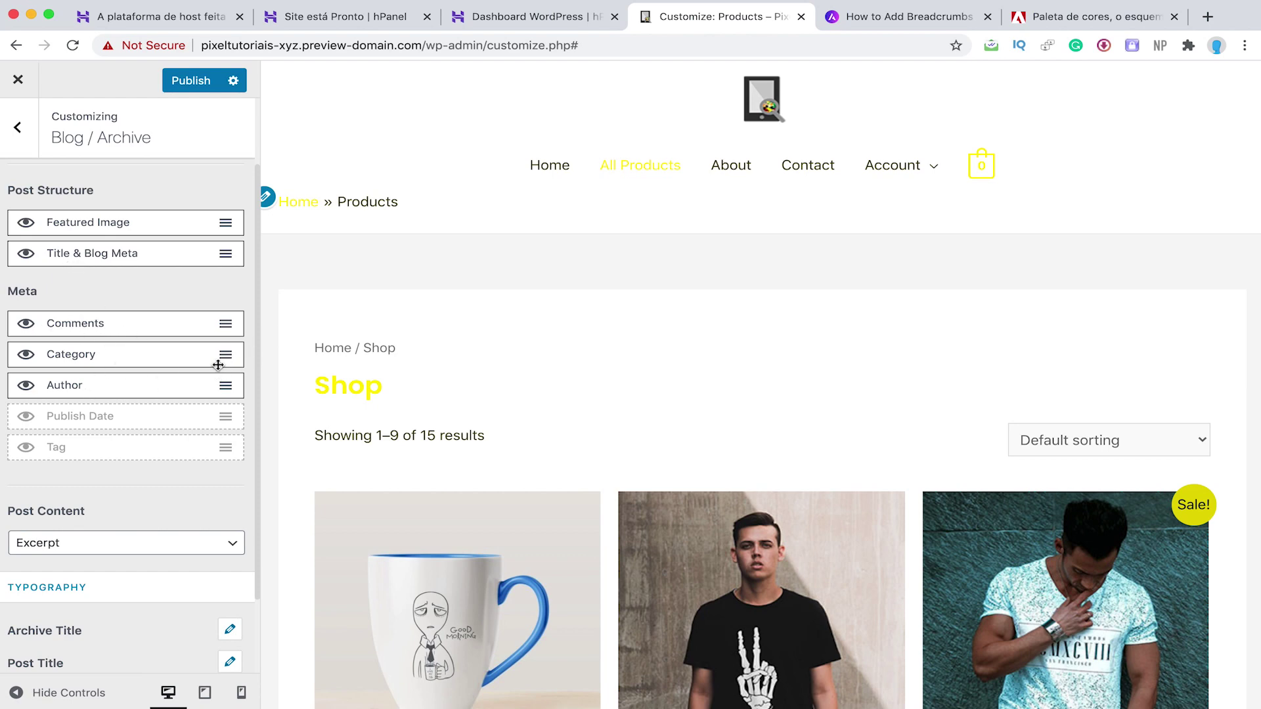
left_click_drag(224, 357, 223, 323)
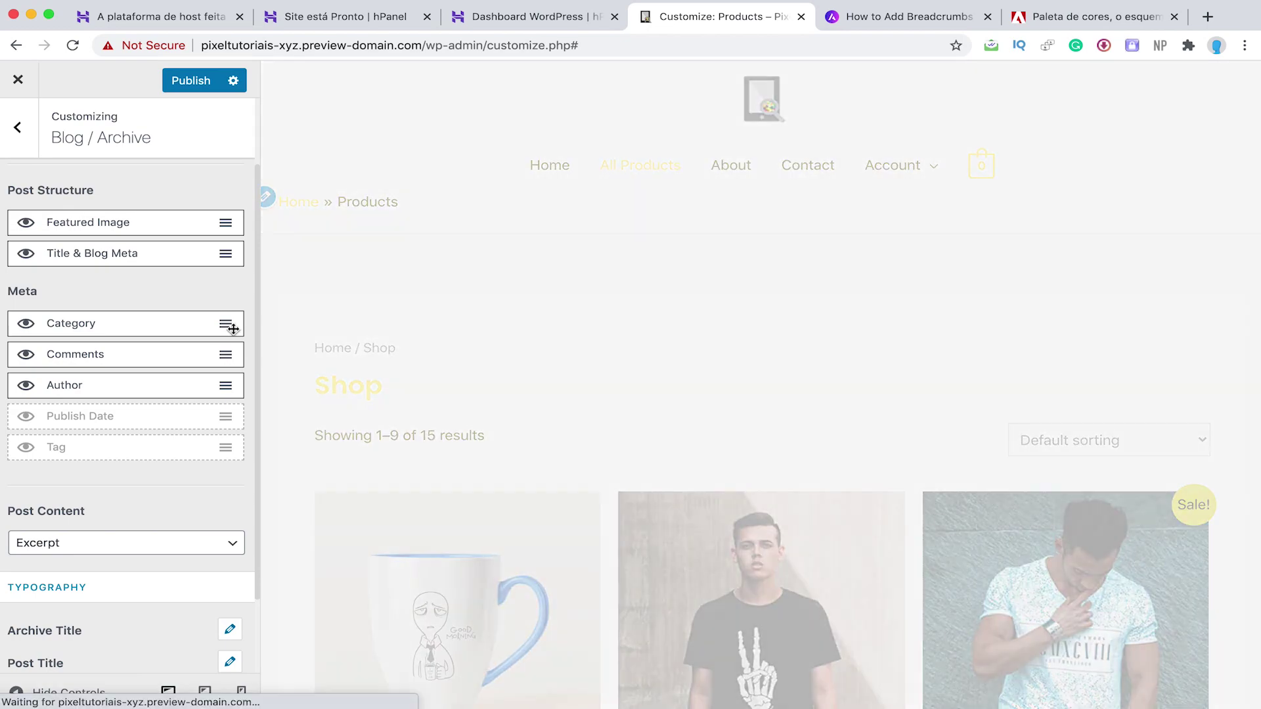
scroll(506, 413, "down", 10)
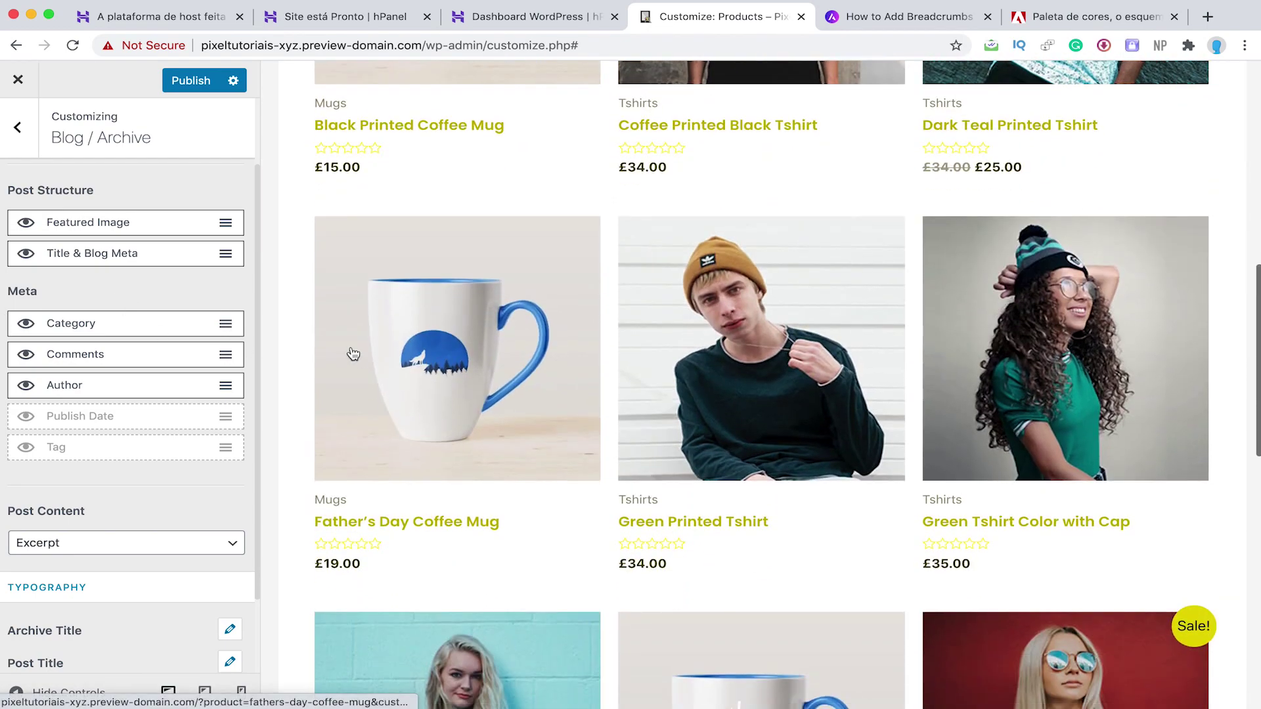
Step: Move Category below Comments in the blog meta order and preview the Motorcycle Repair Shop Blue Printed Tshirt product page
left_click_drag(227, 325, 230, 377)
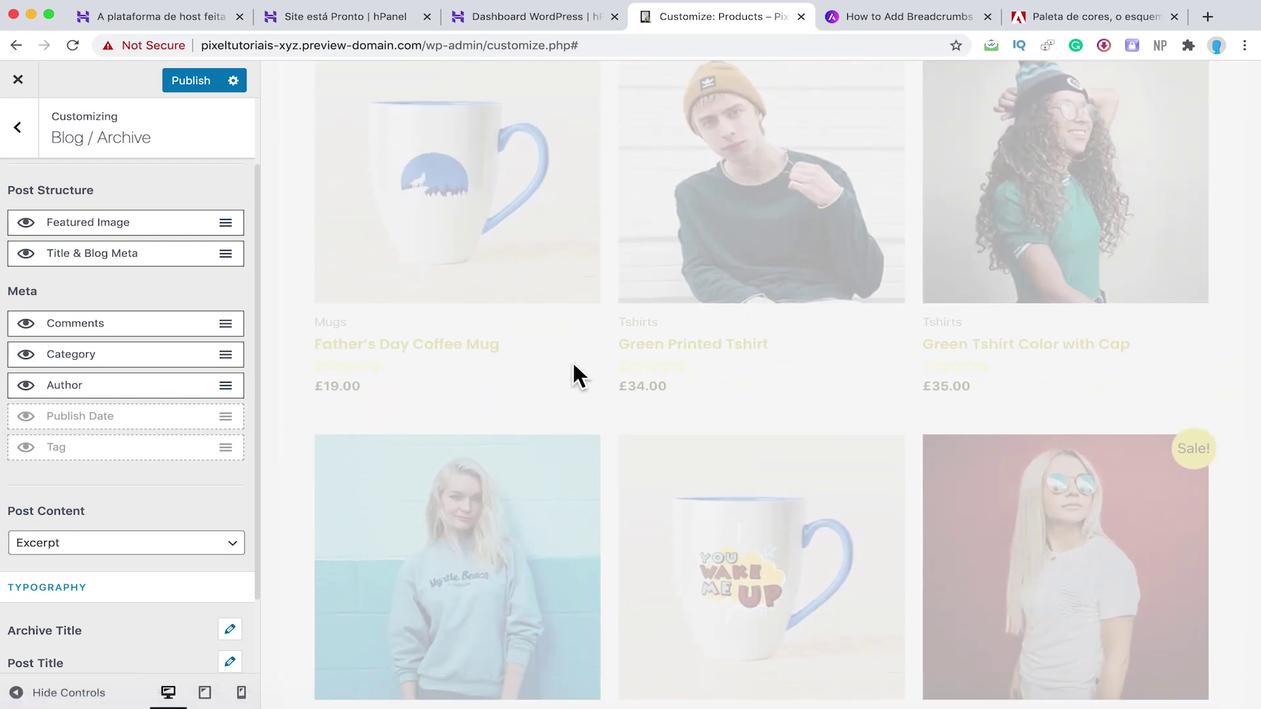
scroll(424, 354, "down", 10)
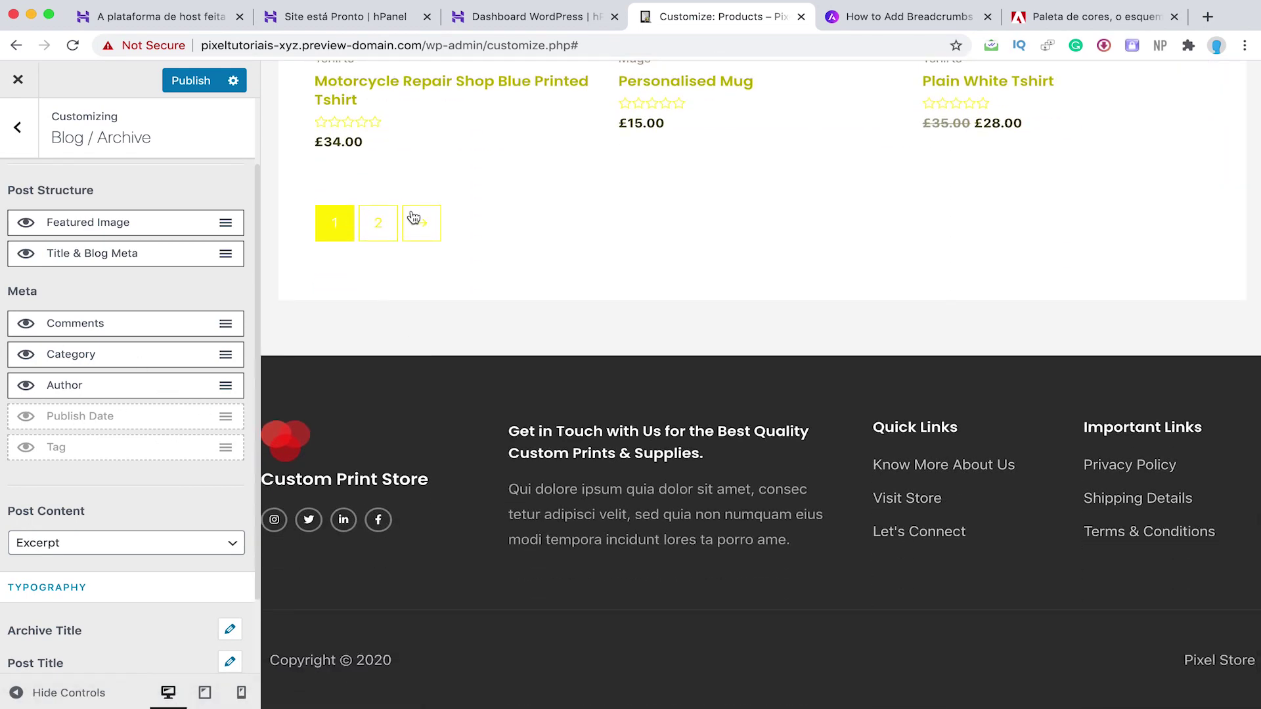
left_click(402, 85)
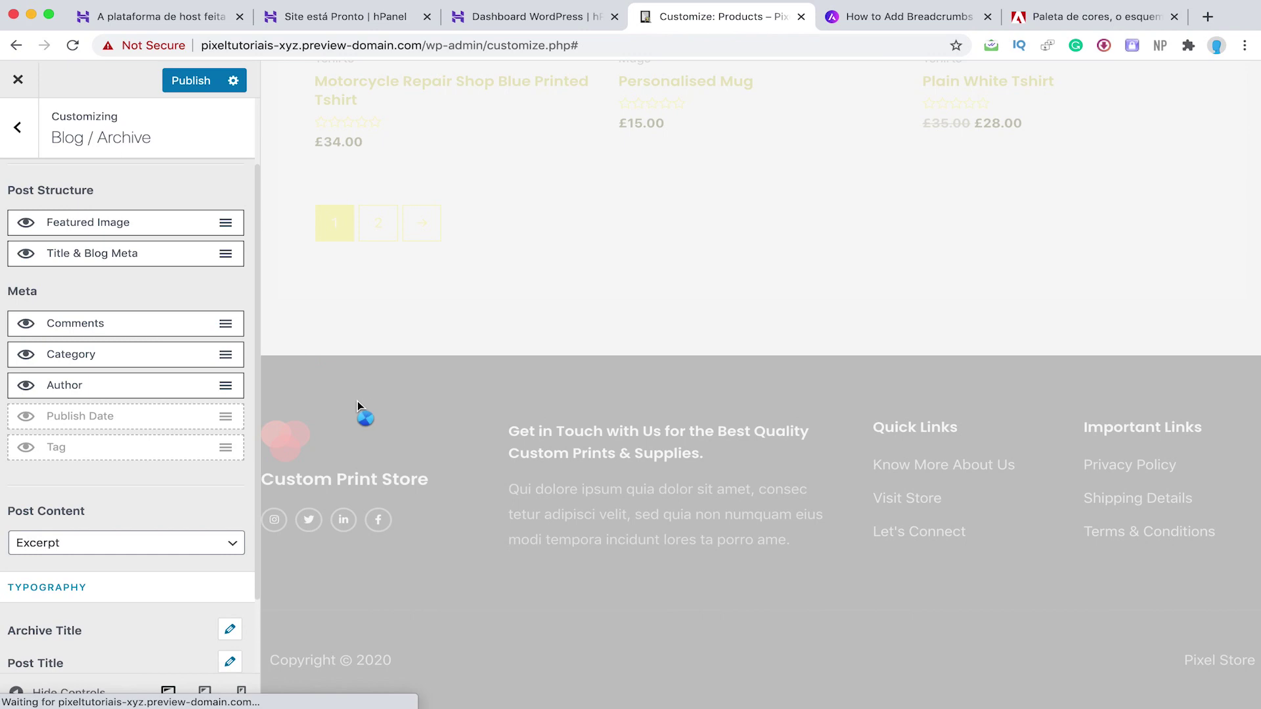
scroll(203, 485, "down", 3)
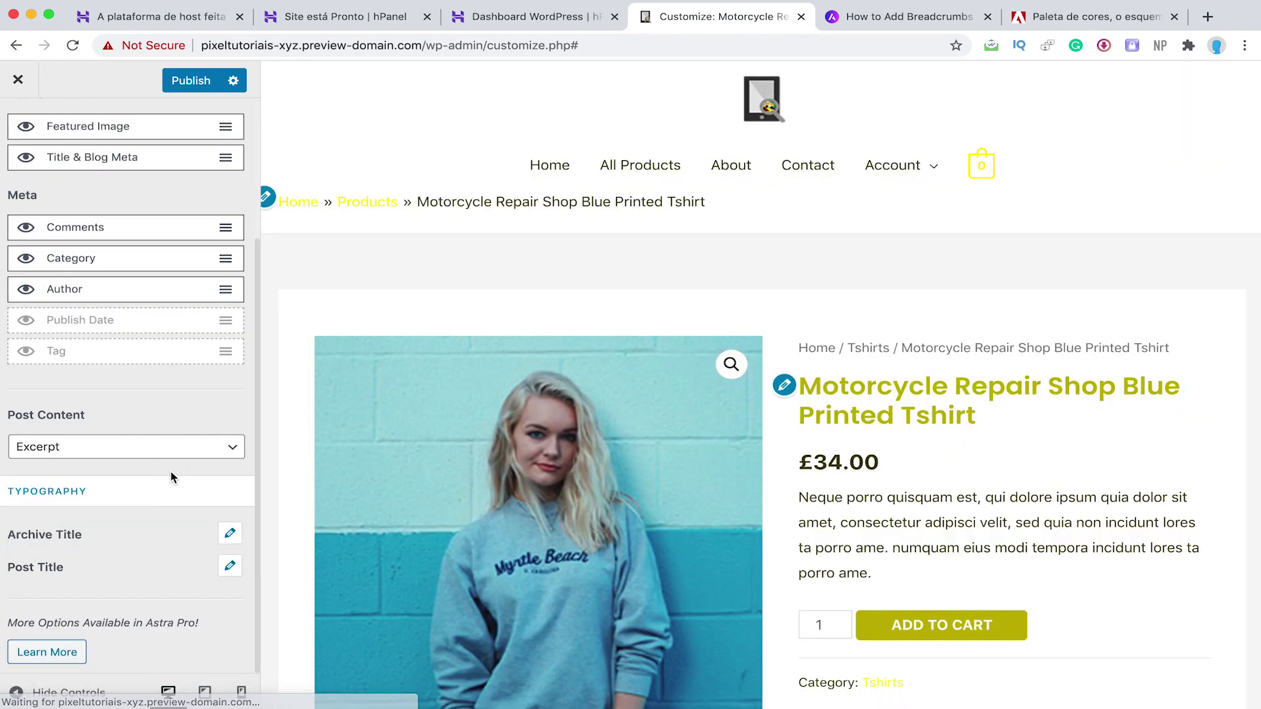
scroll(910, 469, "down", 7)
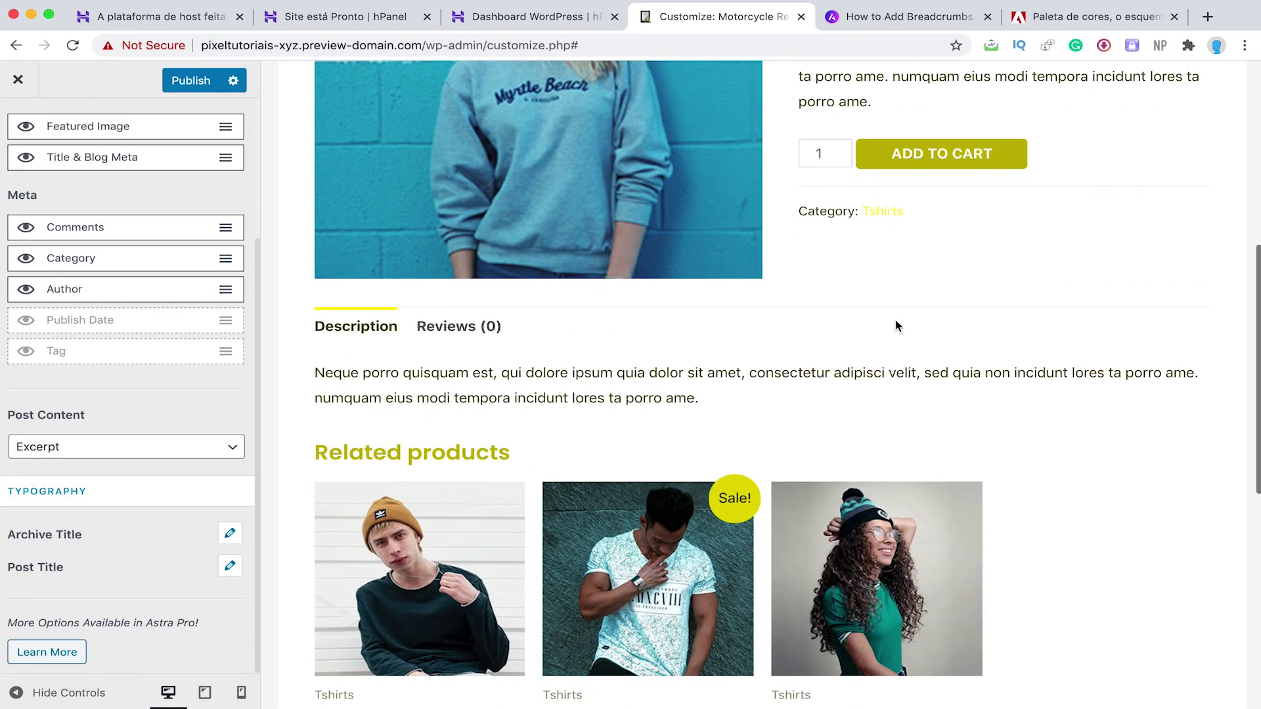
scroll(606, 322, "down", 1)
scroll(604, 340, "down", 6)
Step: Check the Post Content choices keeping Excerpt, review the Single Post settings and return to the main customizer sections
left_click(137, 448)
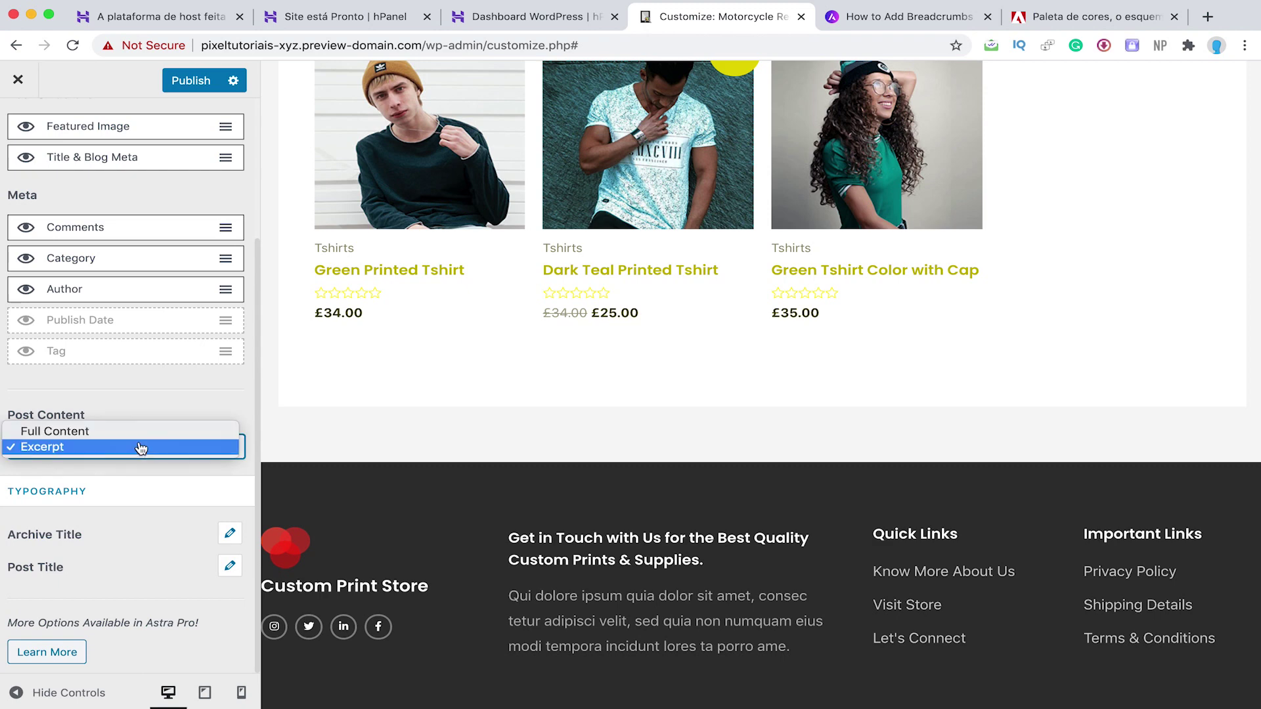
left_click(138, 452)
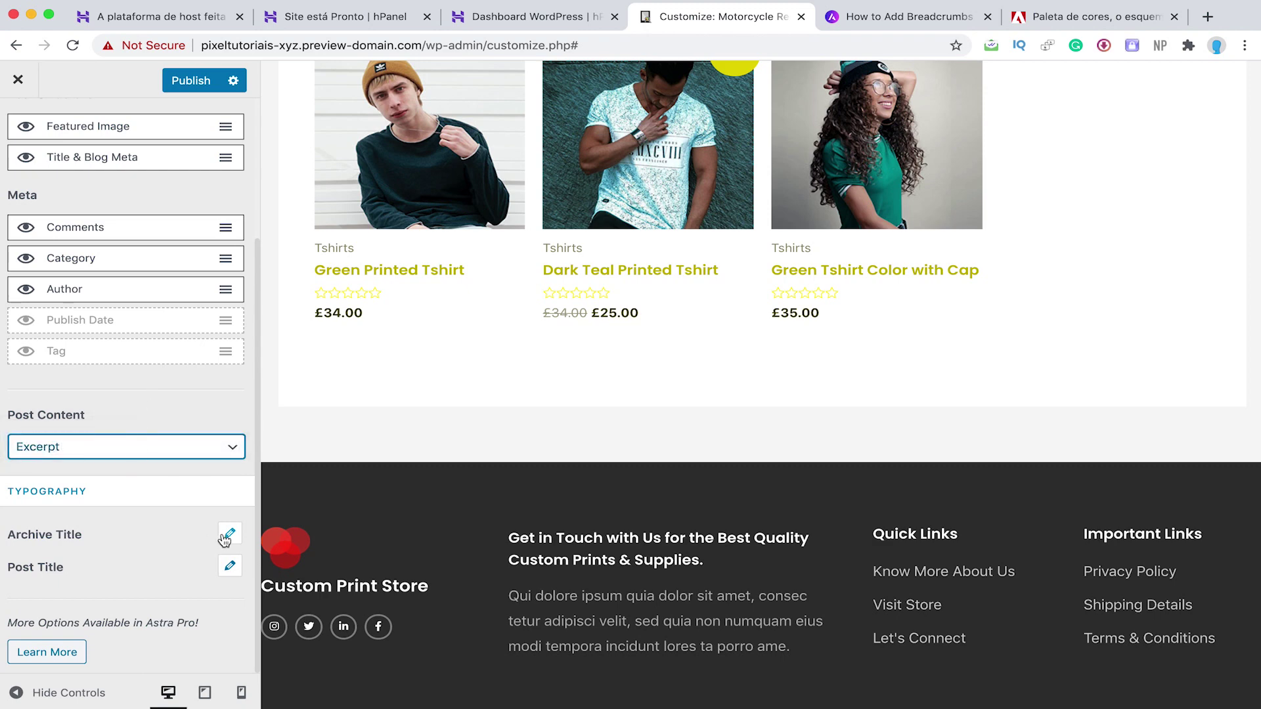
scroll(86, 513, "up", 3)
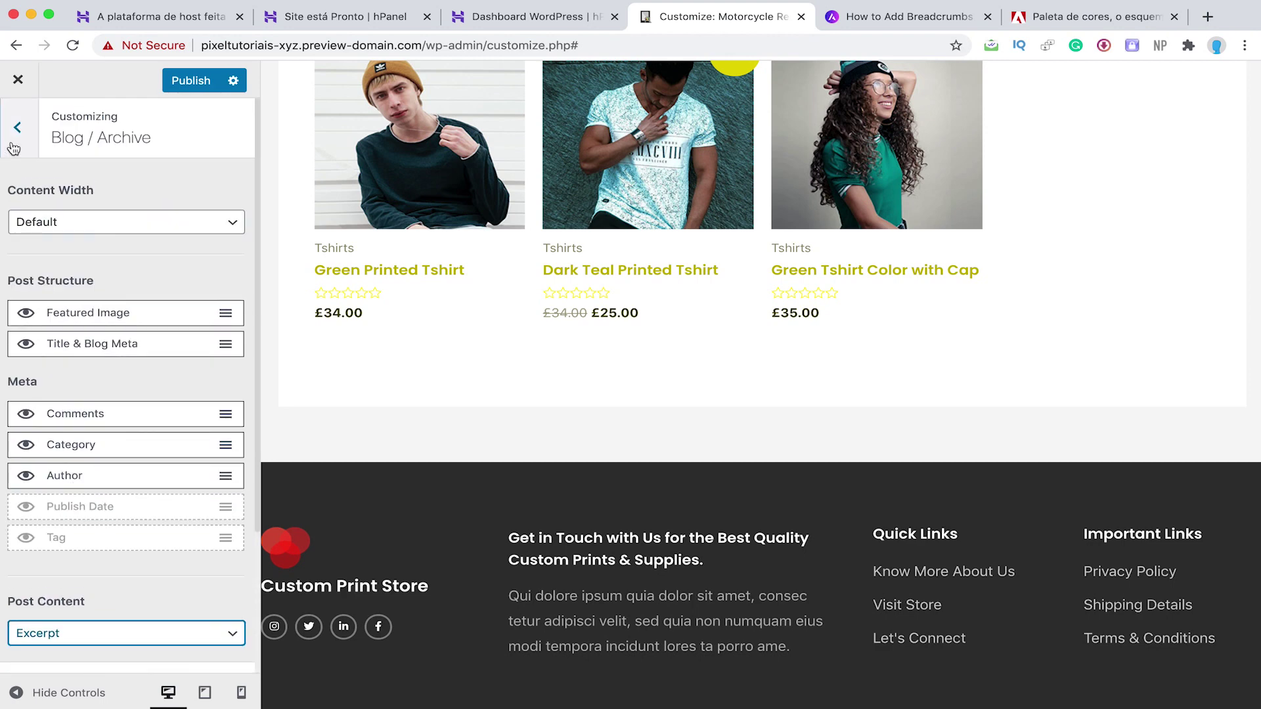
left_click(13, 143)
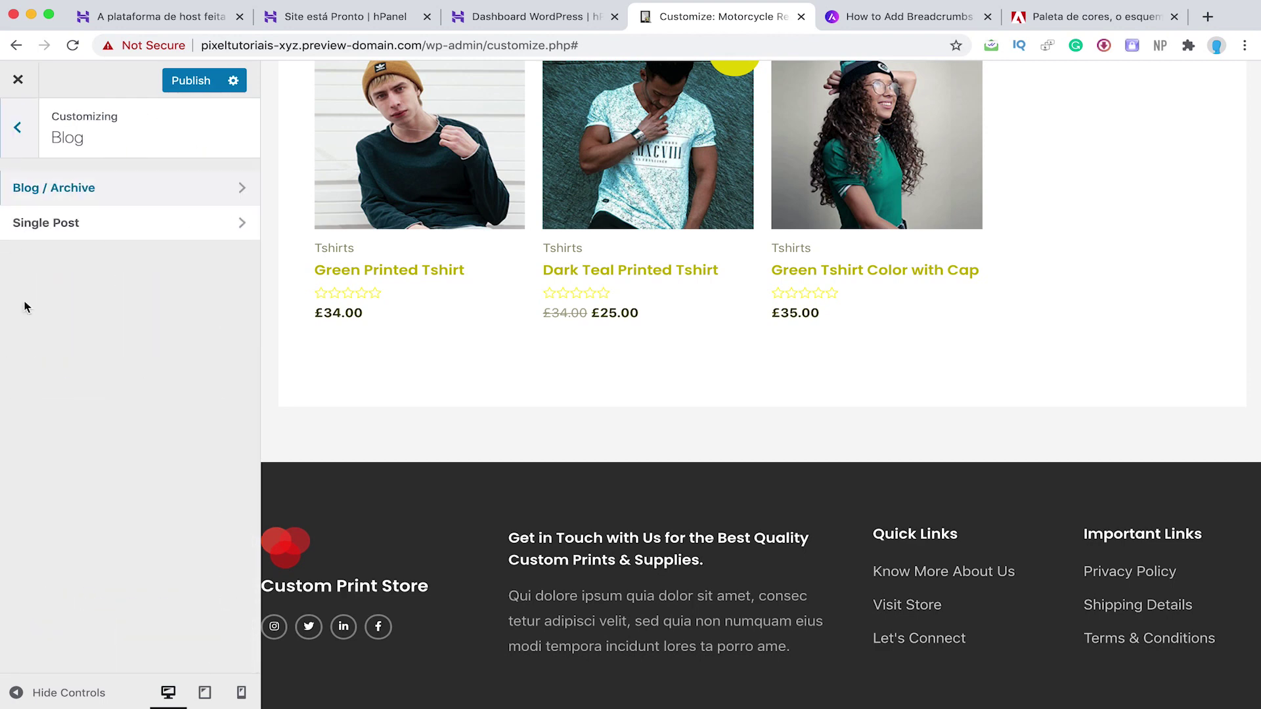
left_click(61, 226)
scroll(184, 374, "down", 2)
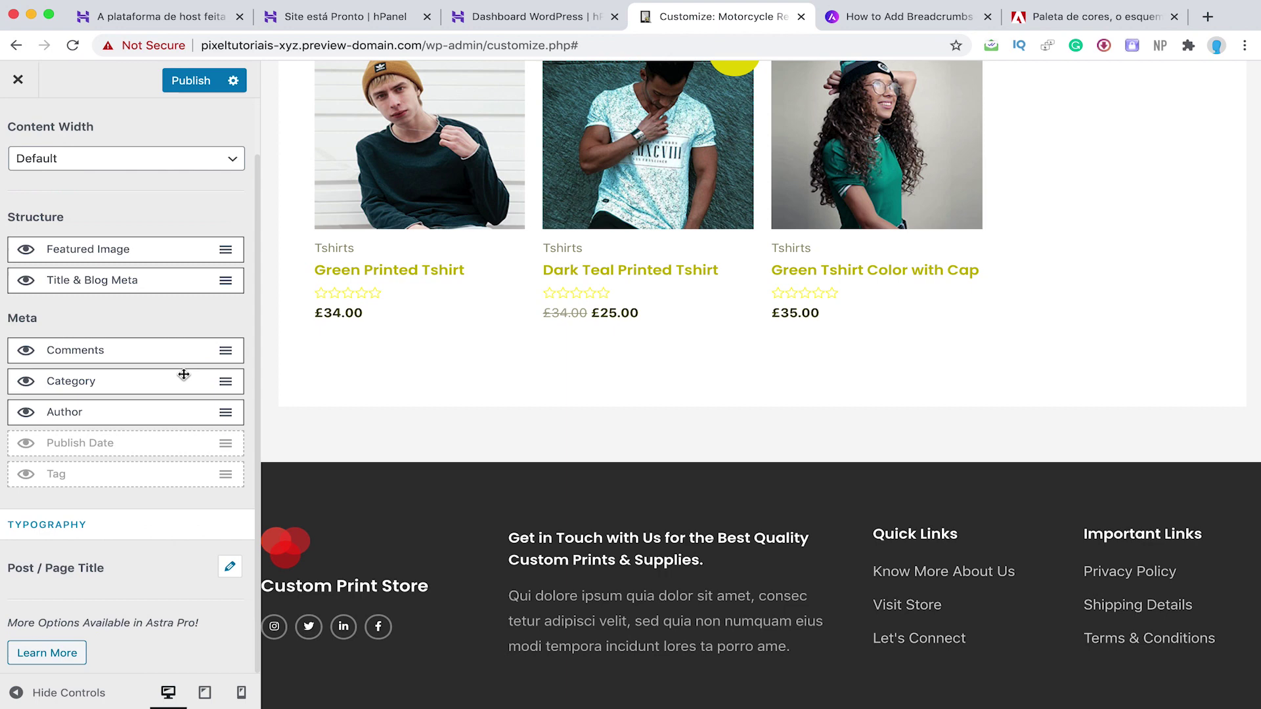
scroll(171, 393, "up", 2)
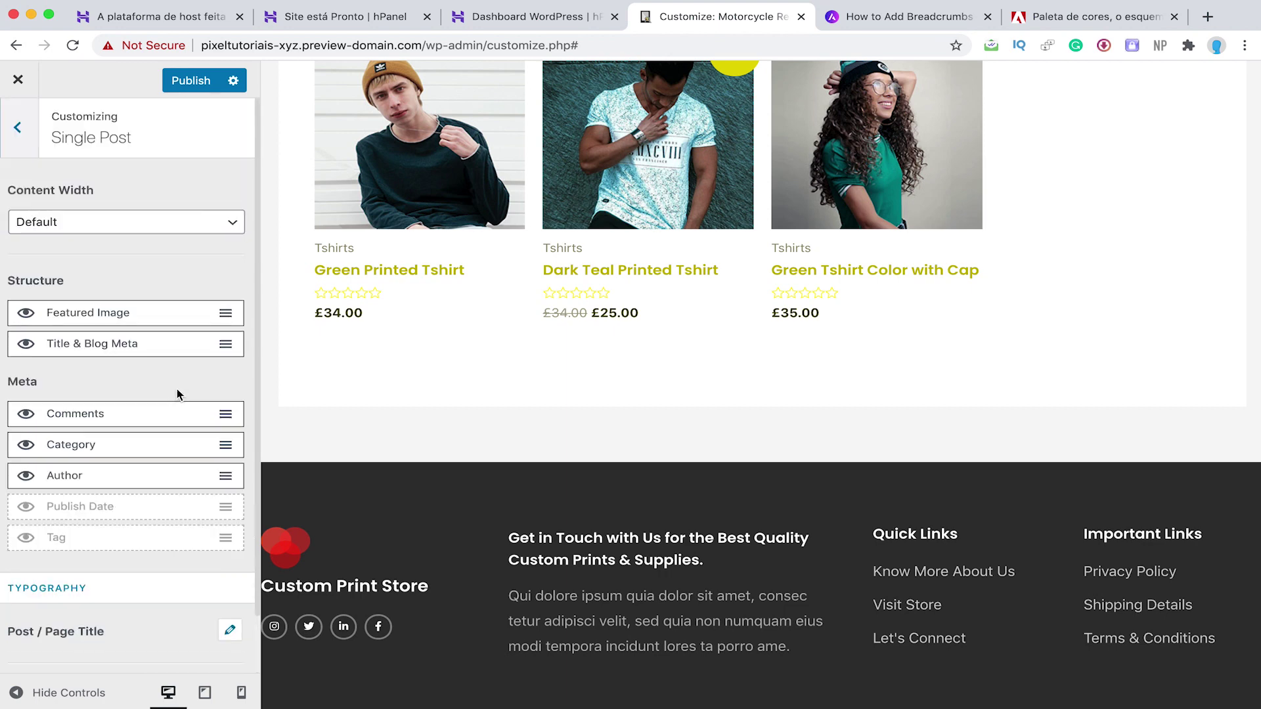
left_click(35, 126)
left_click(20, 128)
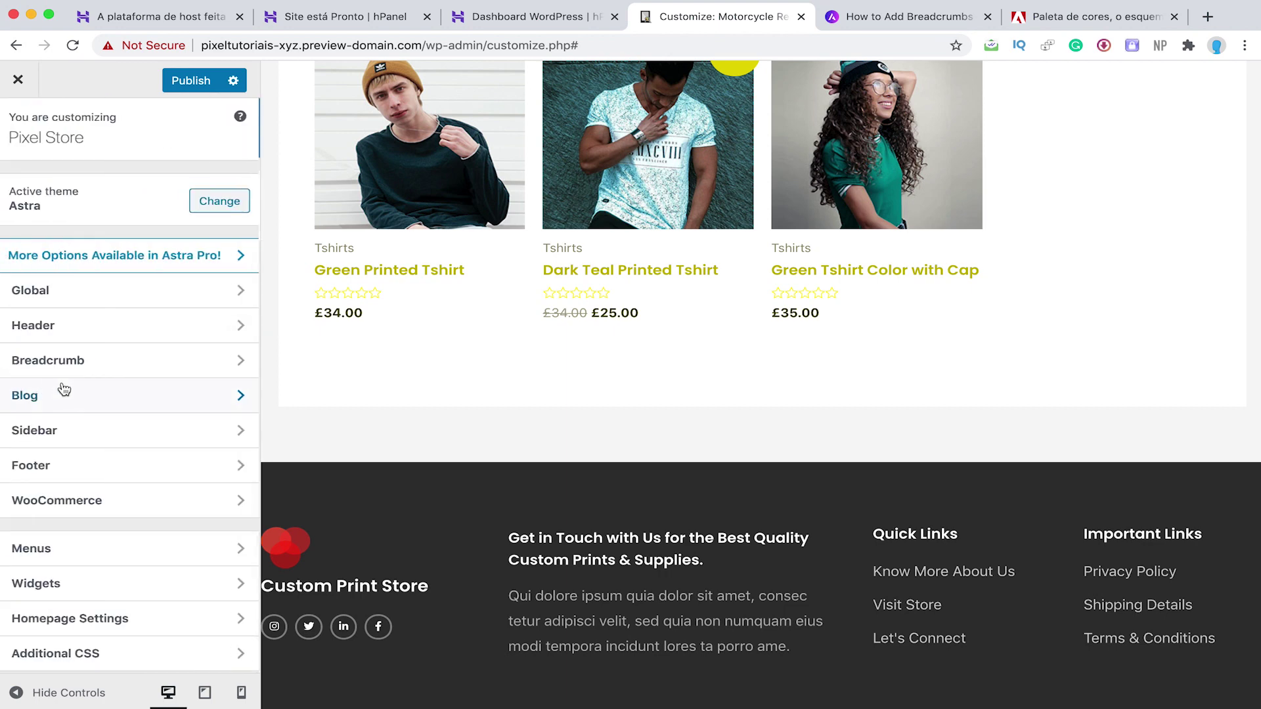
Step: Open the Sidebar settings, try Left Sidebar as the default layout and restore No Sidebar
left_click(62, 443)
scroll(87, 276, "down", 2)
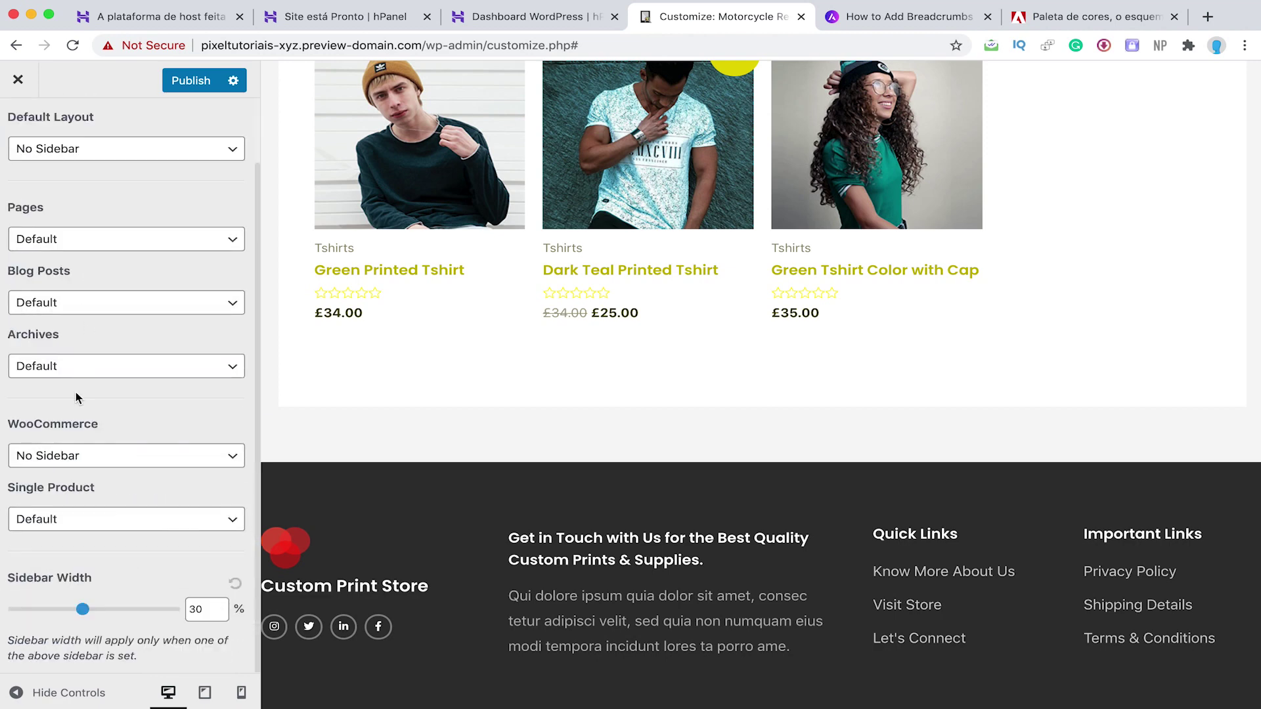
scroll(77, 397, "up", 2)
left_click(126, 149)
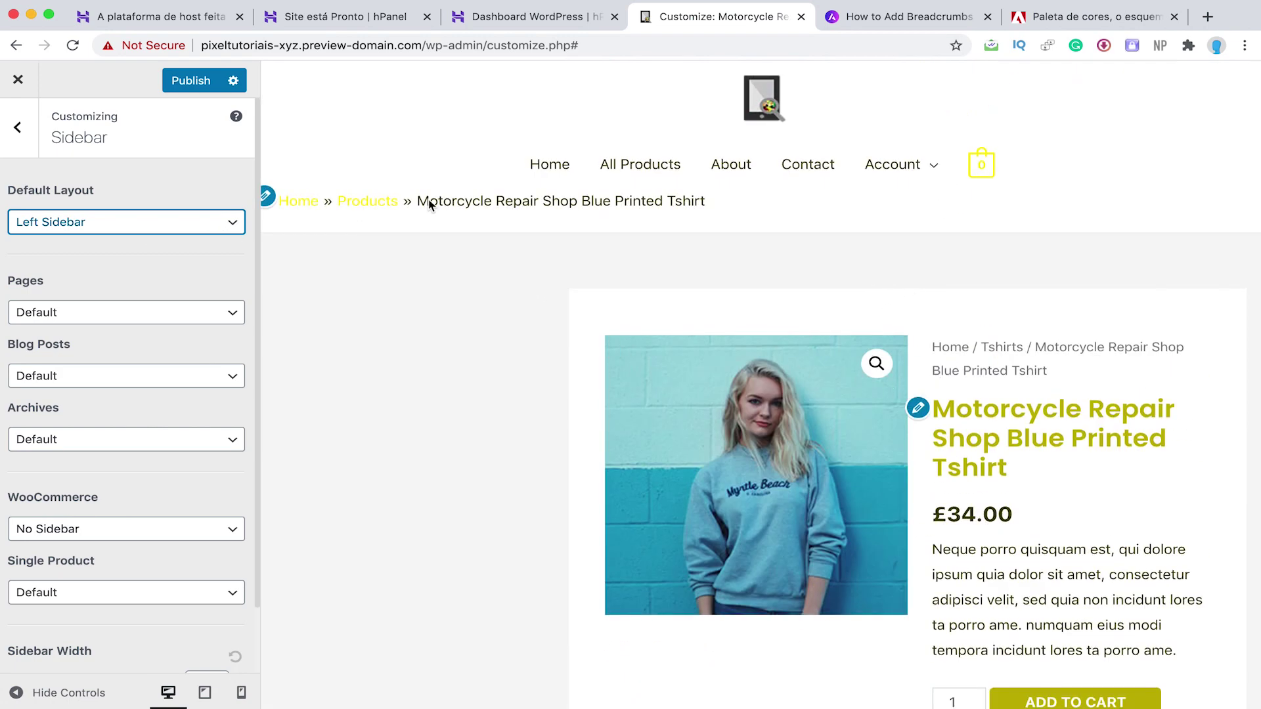
left_click(155, 222)
left_click(92, 207)
Step: Read the Astra Sidebar Overview article from the helpful information and return to the customizer
left_click(233, 122)
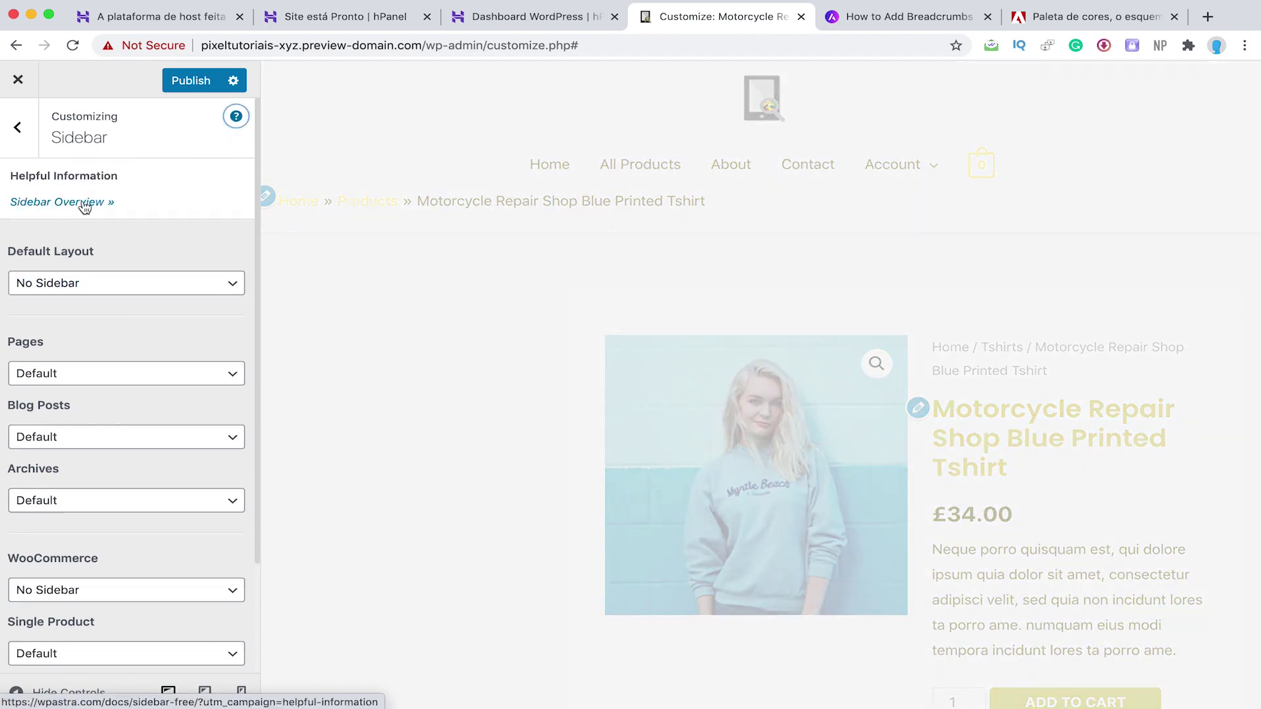
left_click(84, 202)
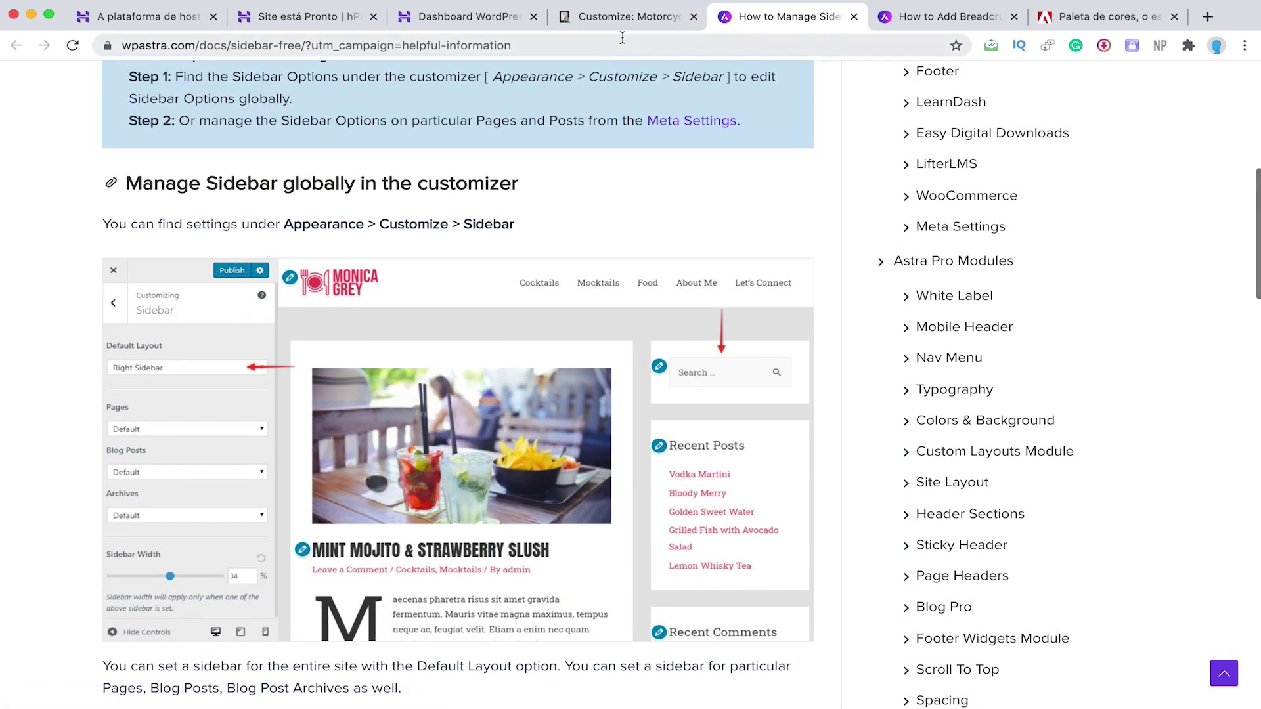
left_click(627, 17)
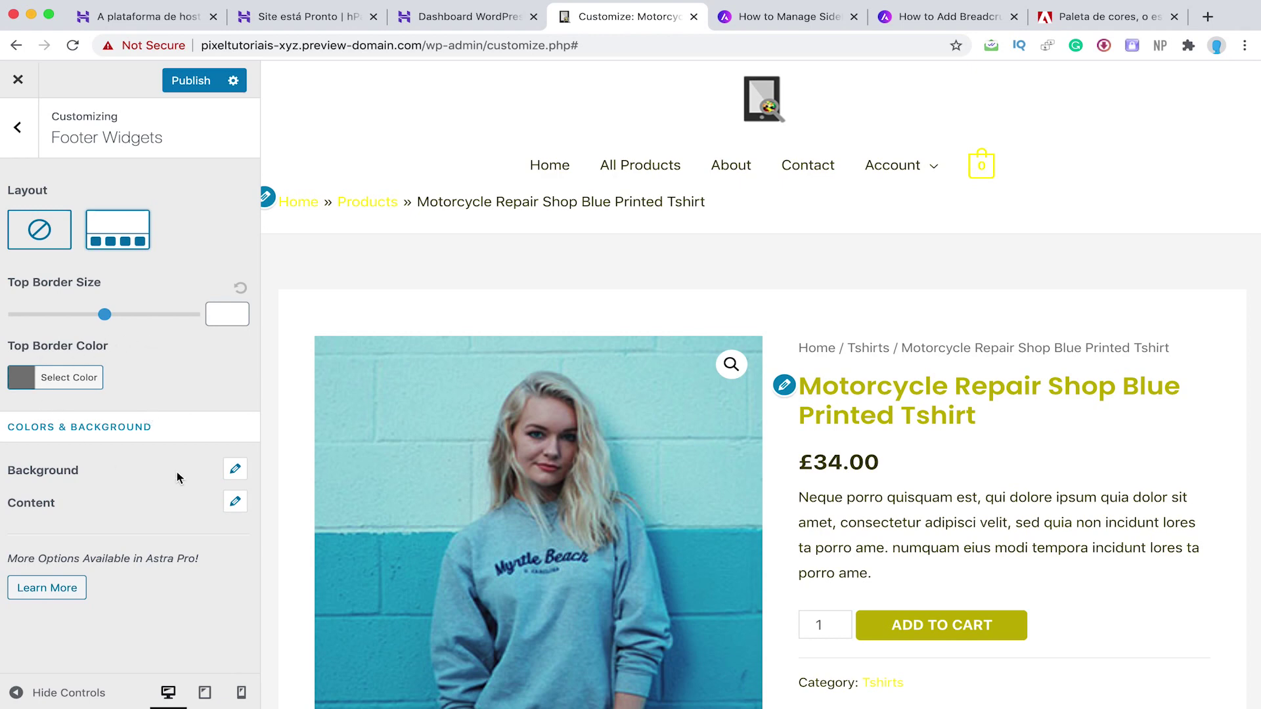
Step: Look at the Footer Widgets content and background color options and return to the main customizer sections
left_click(235, 503)
left_click(122, 479)
left_click(30, 144)
left_click(21, 146)
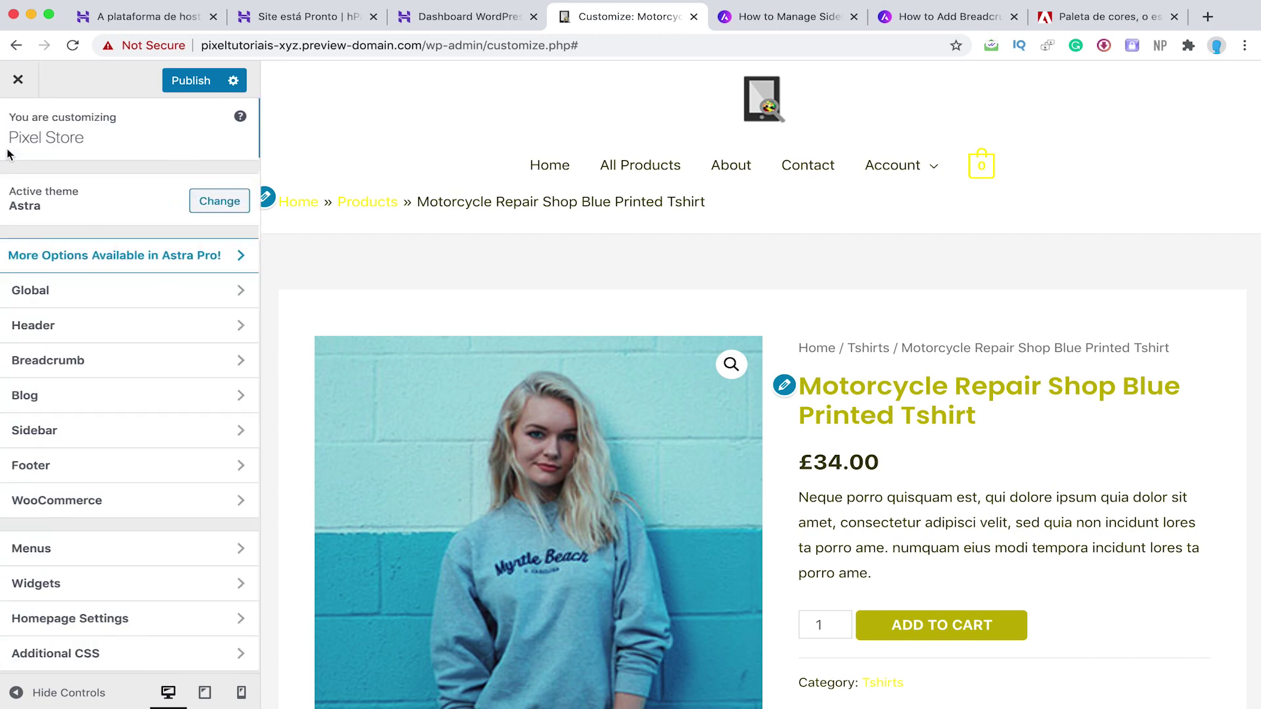
Step: Open the WooCommerce Store Notice settings, preview the Home page and replace the notice text with "Bem vindo a minha loja"
left_click(126, 509)
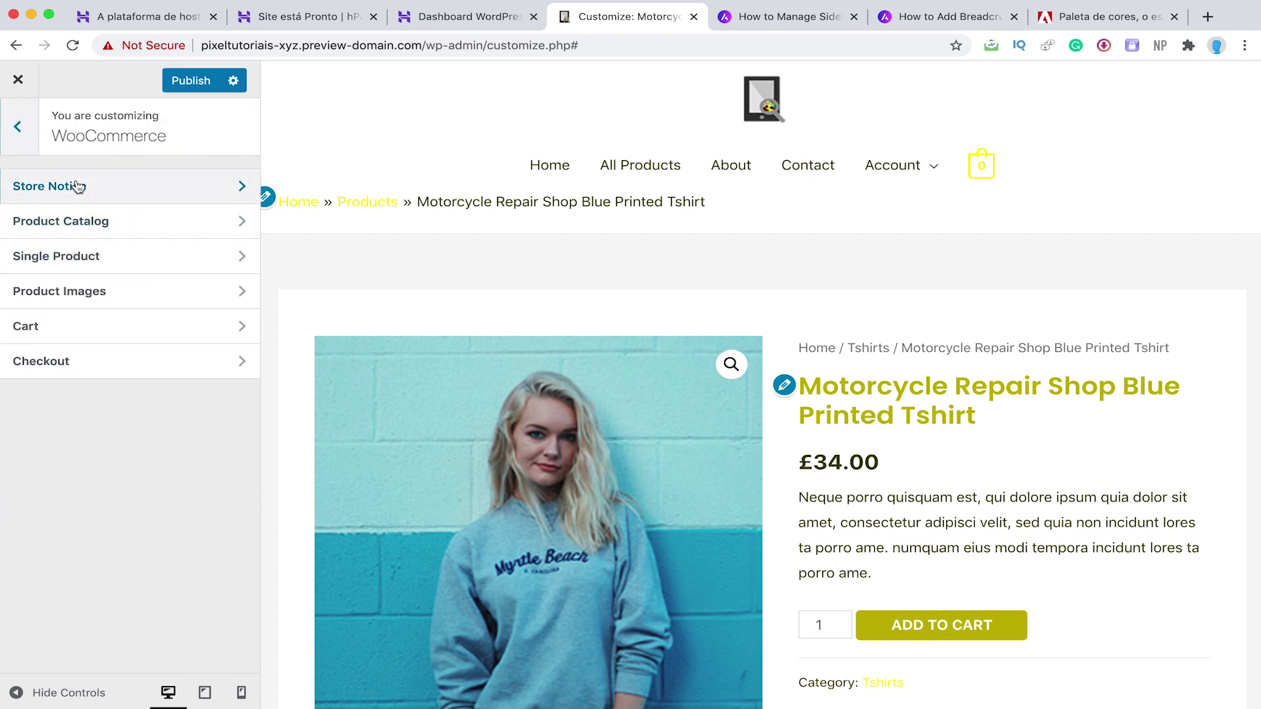
left_click(212, 192)
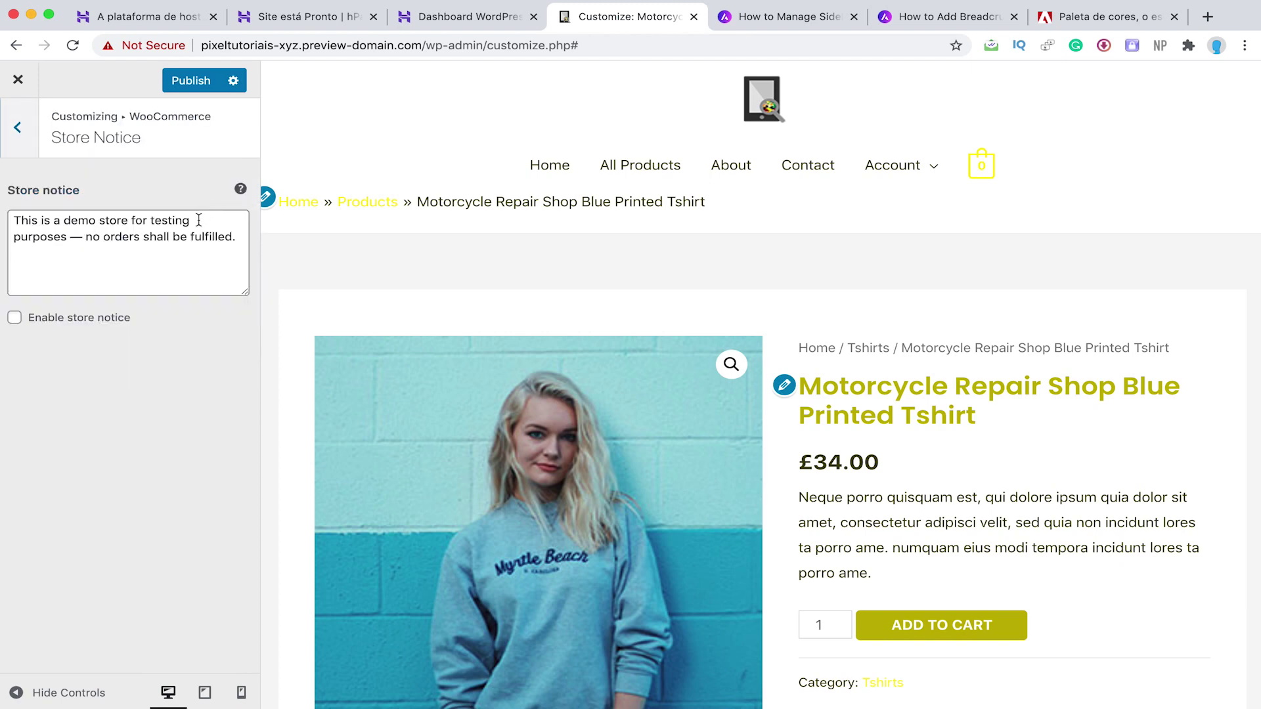
left_click(18, 127)
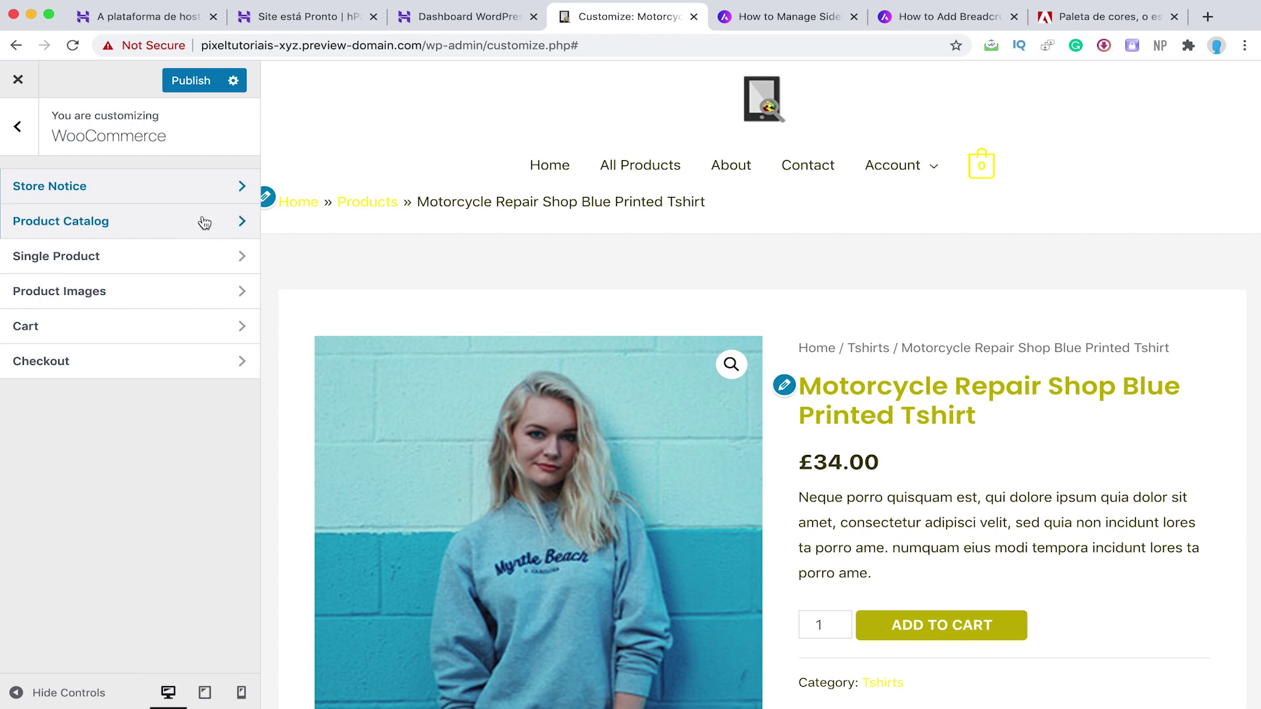
left_click(129, 202)
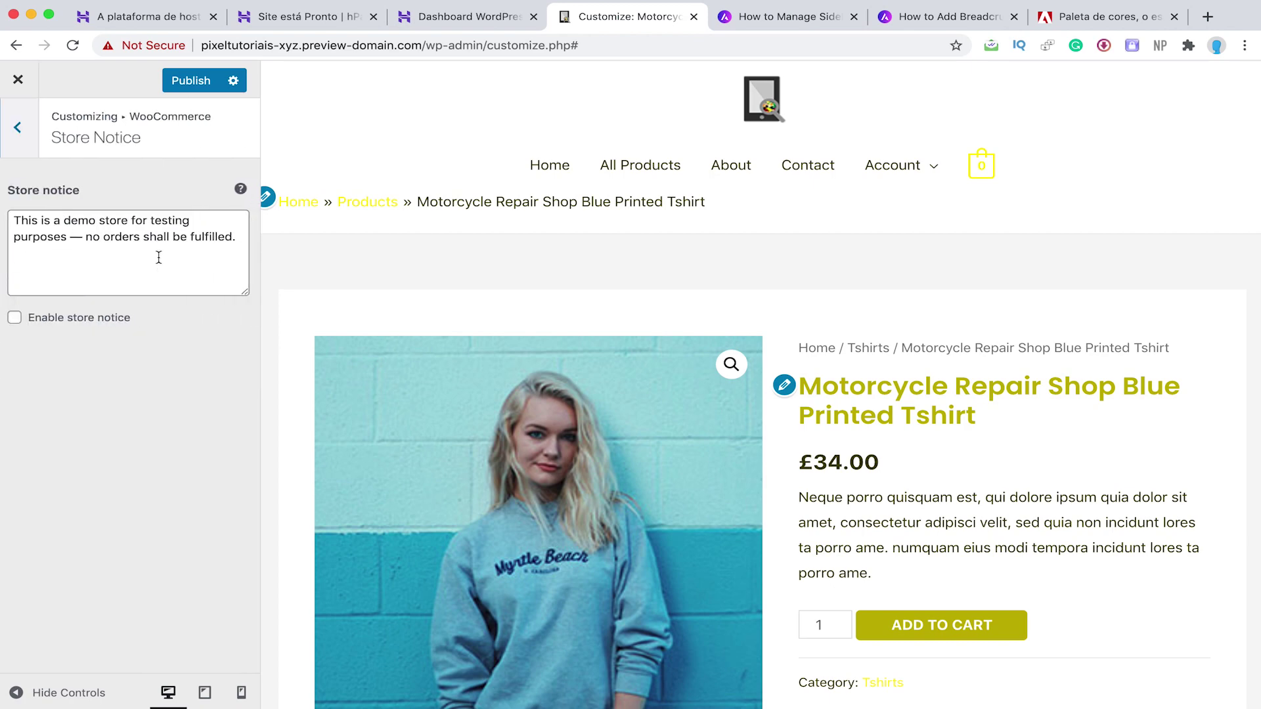
triple_click(158, 254)
left_click(550, 168)
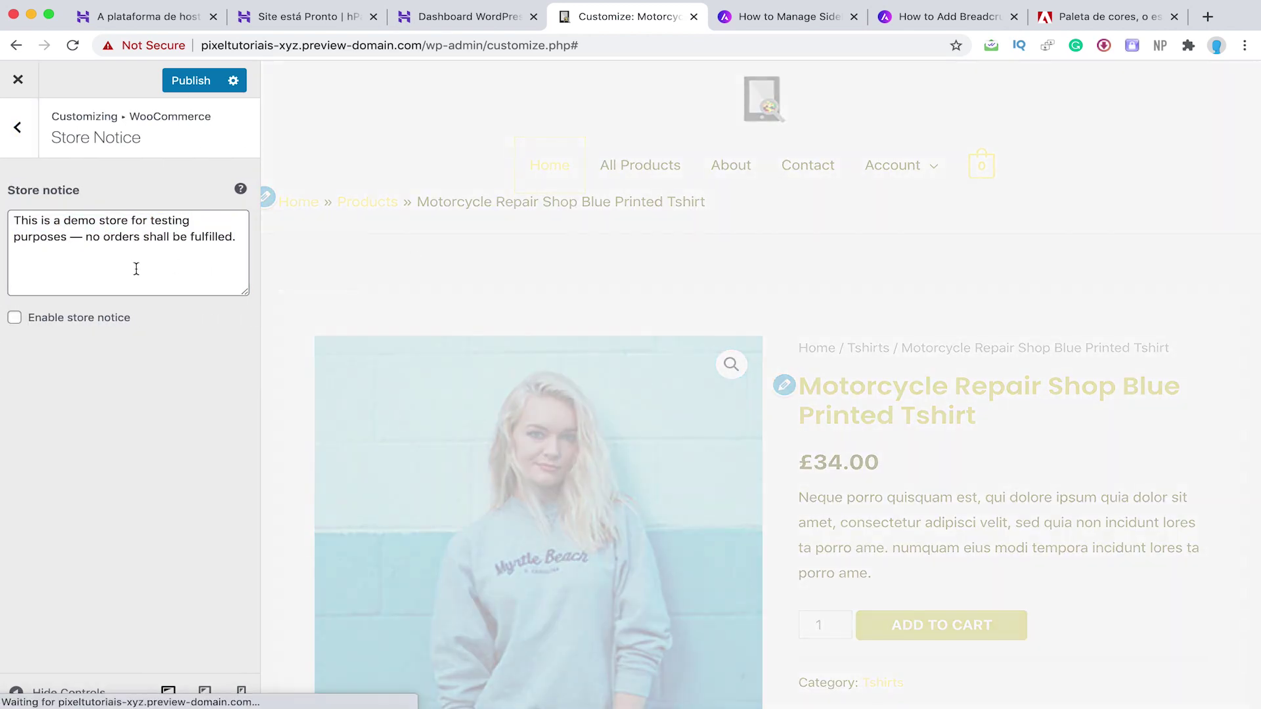
triple_click(119, 245)
type("Bem vindo a minha loja")
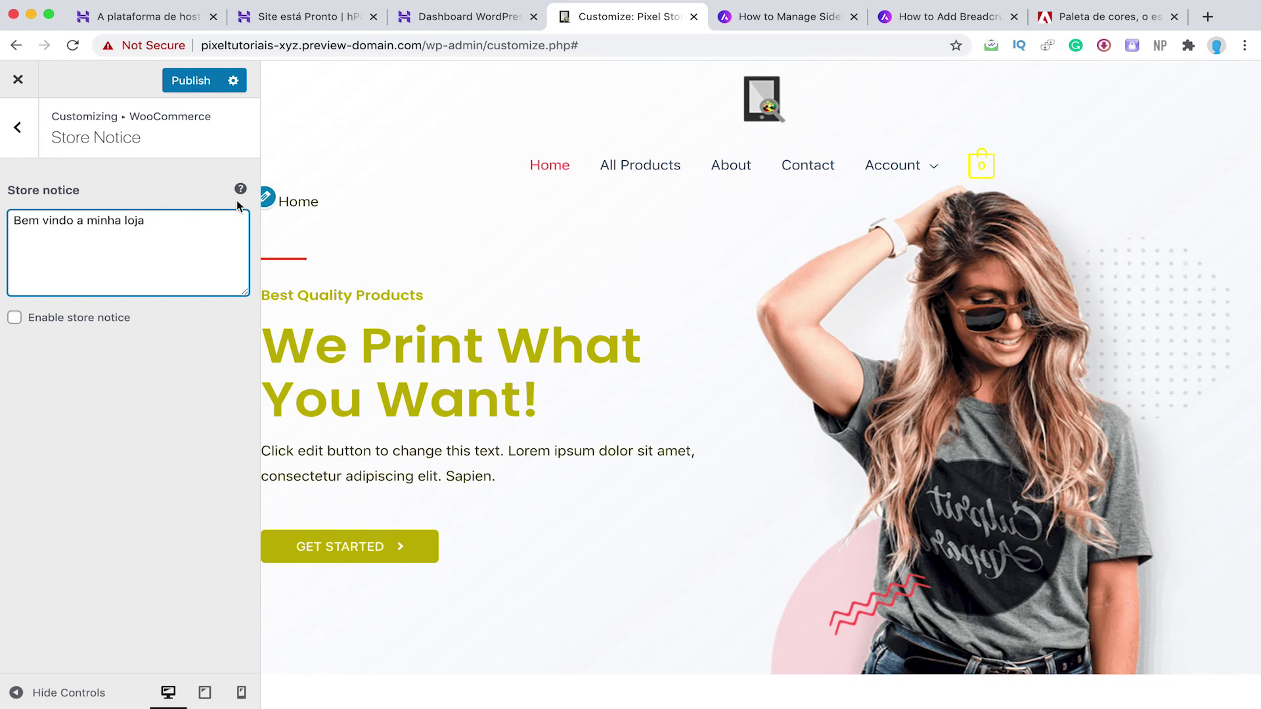
Step: Leave the store notice and open the WooCommerce Product Catalog settings
key("Escape")
left_click(81, 223)
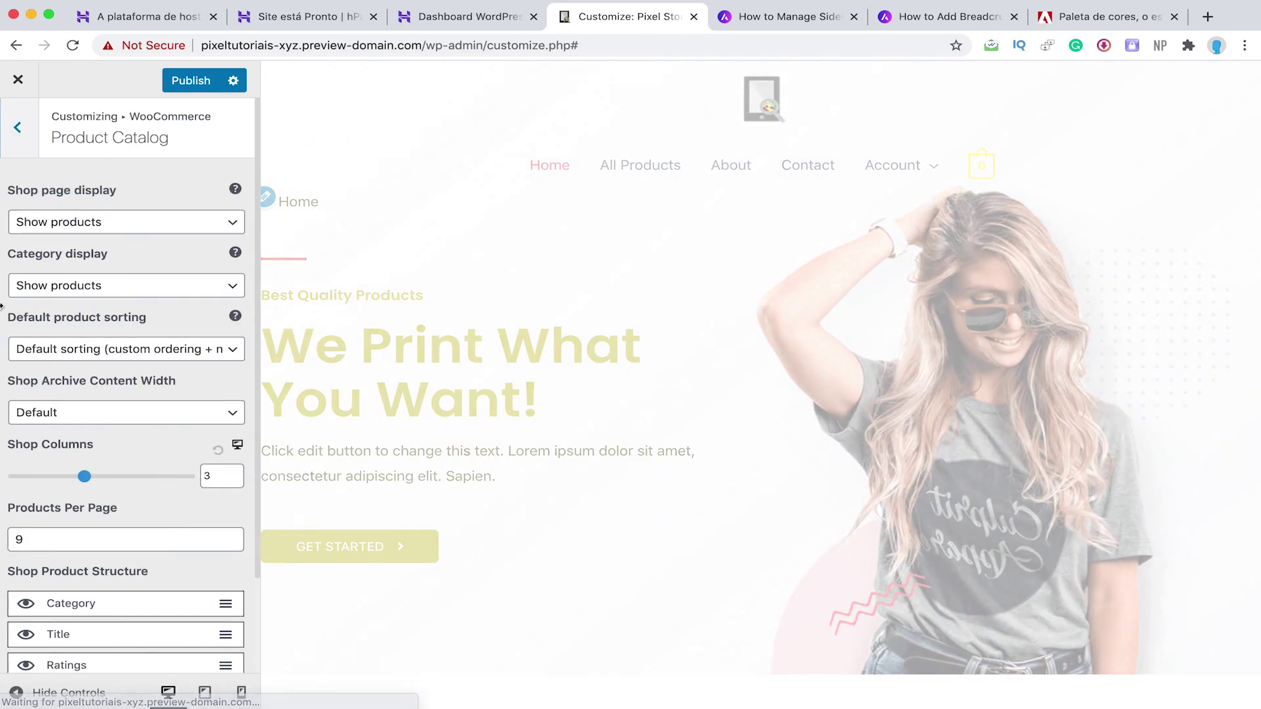
scroll(151, 262, "down", 1)
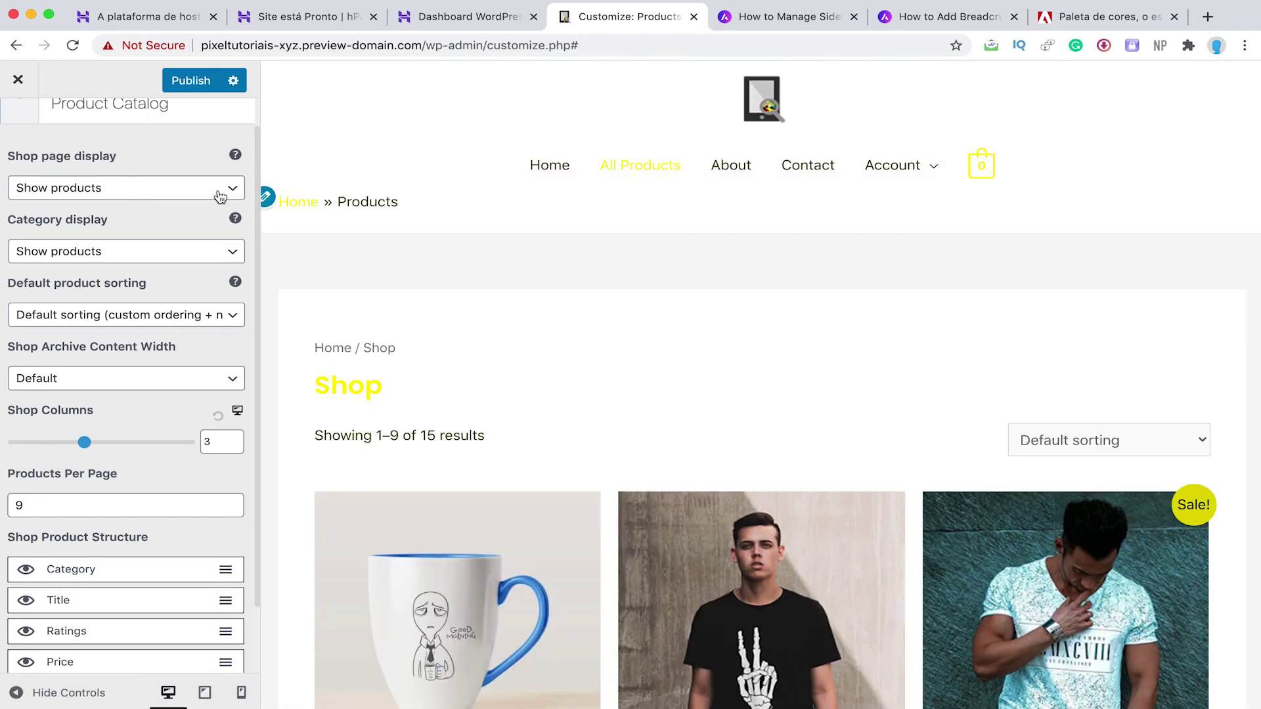
Step: Try Show categories as the shop page display and restore Show products
left_click(219, 192)
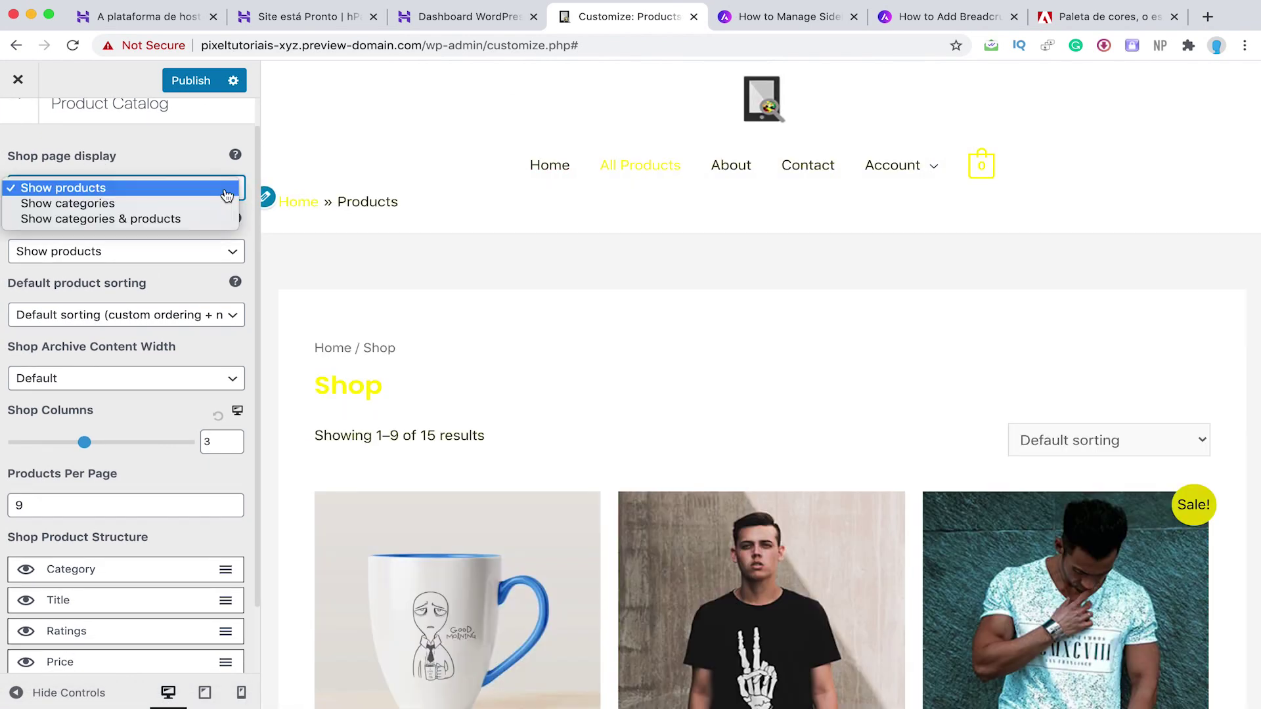
left_click(106, 204)
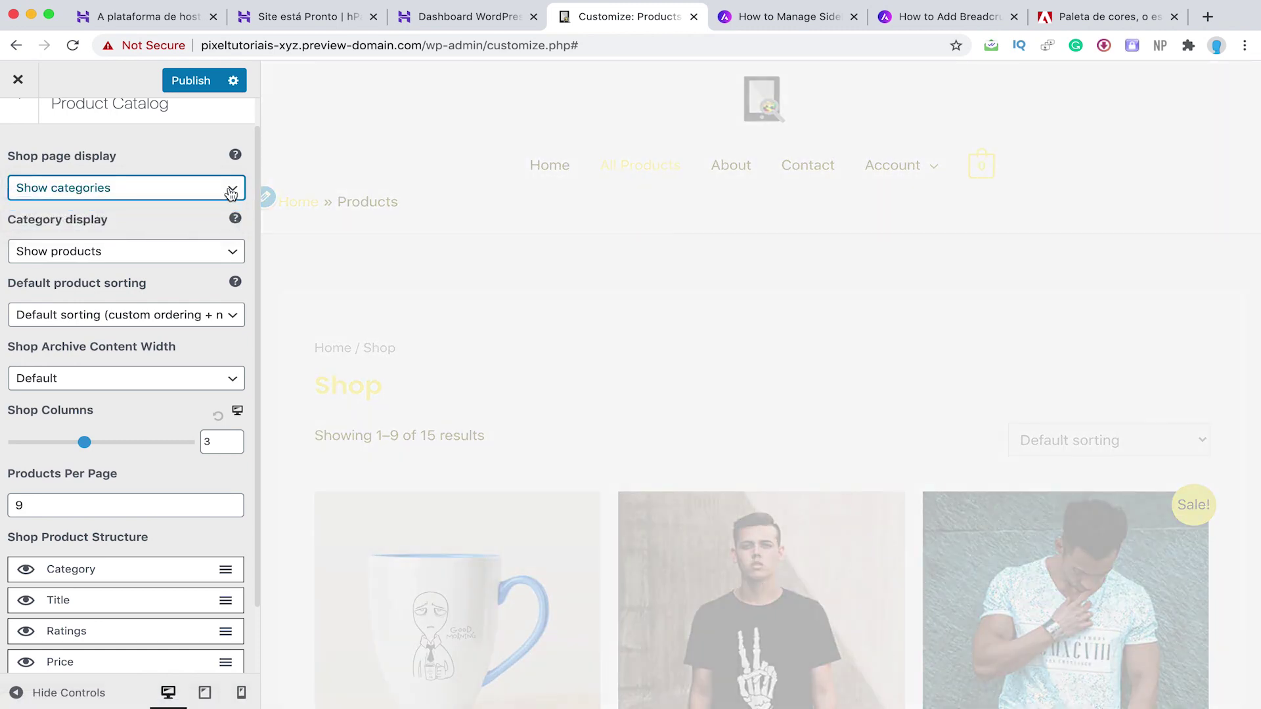
left_click(231, 192)
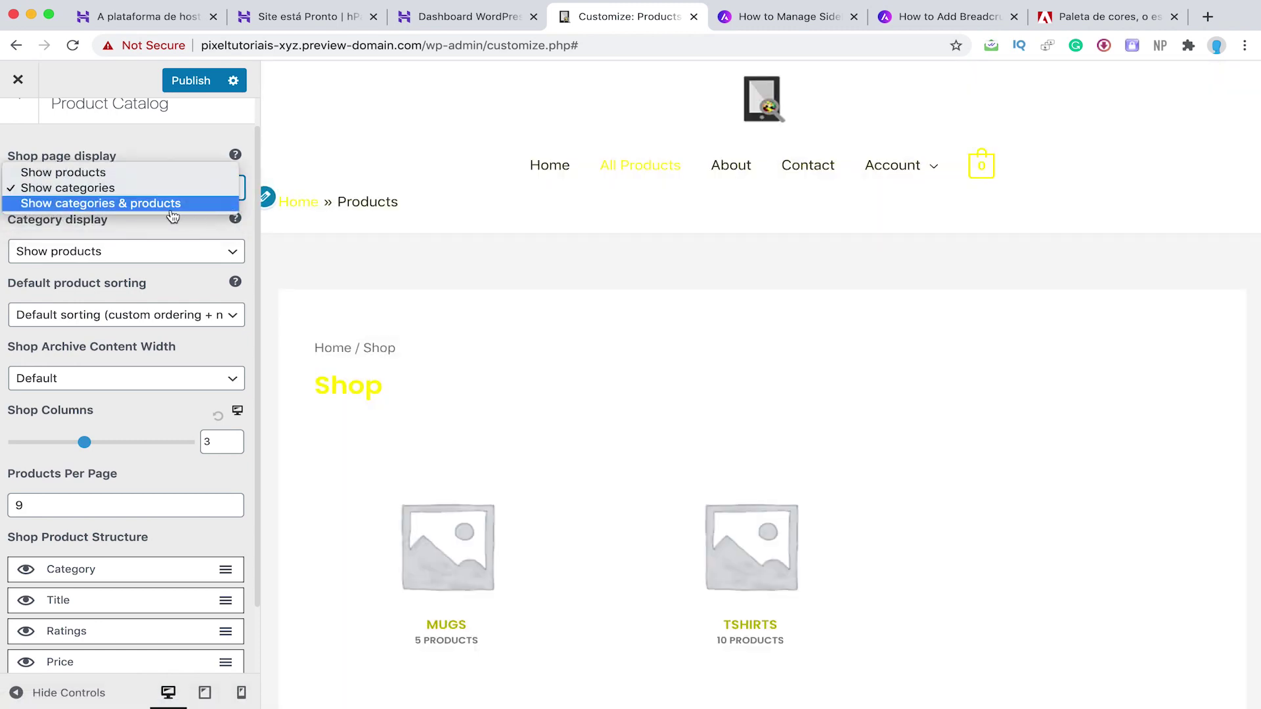
left_click(99, 174)
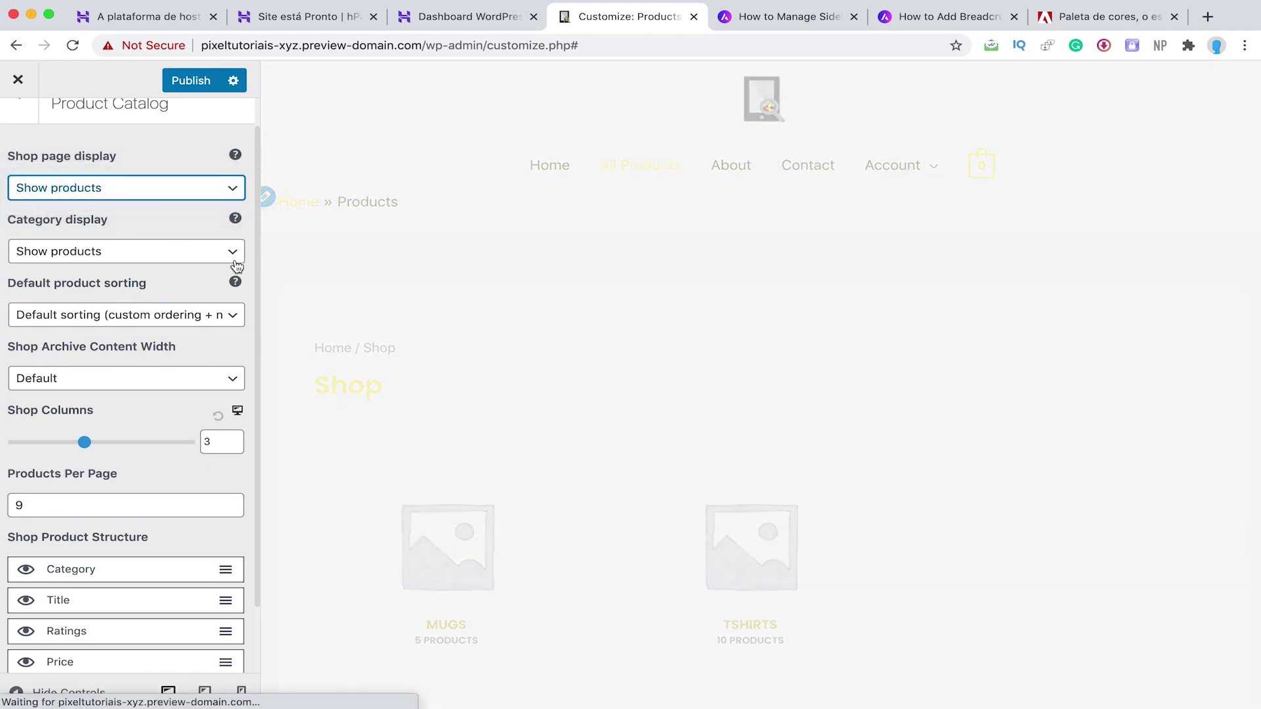
Step: Review the Product Catalog options and move Ratings below Price in the shop product structure
scroll(140, 413, "down", 3)
scroll(148, 368, "up", 3)
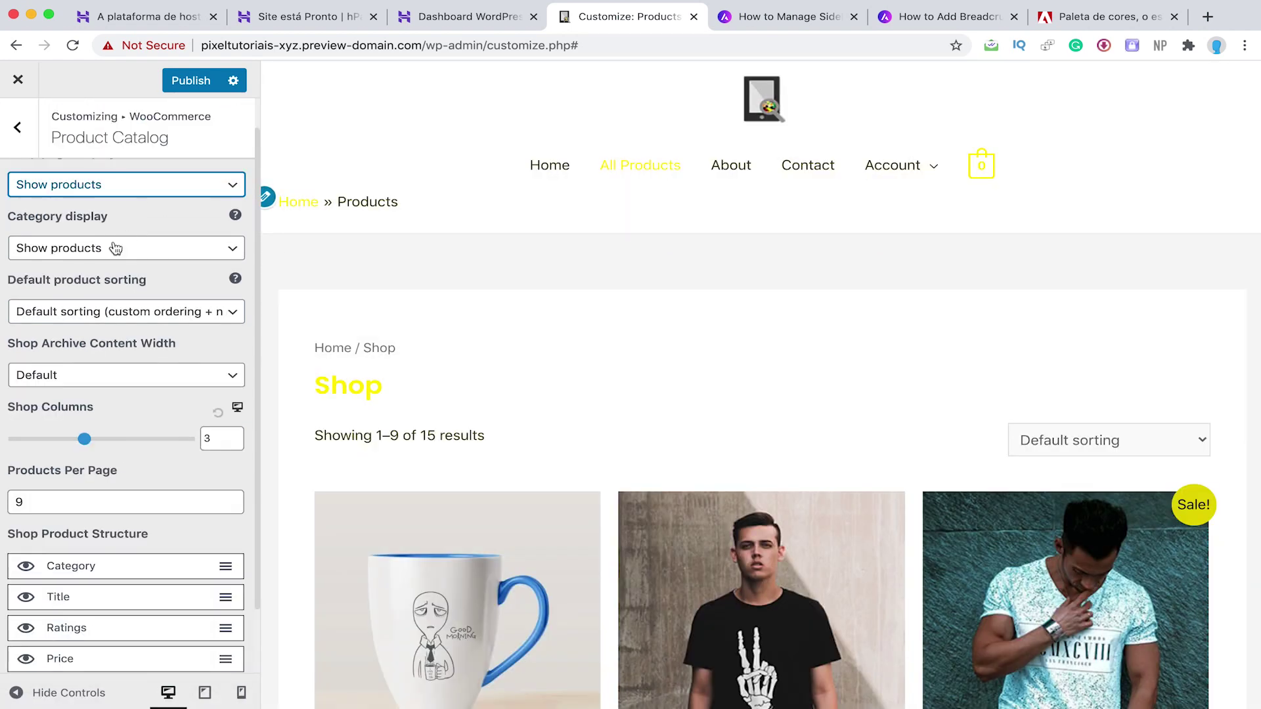
scroll(128, 238, "down", 3)
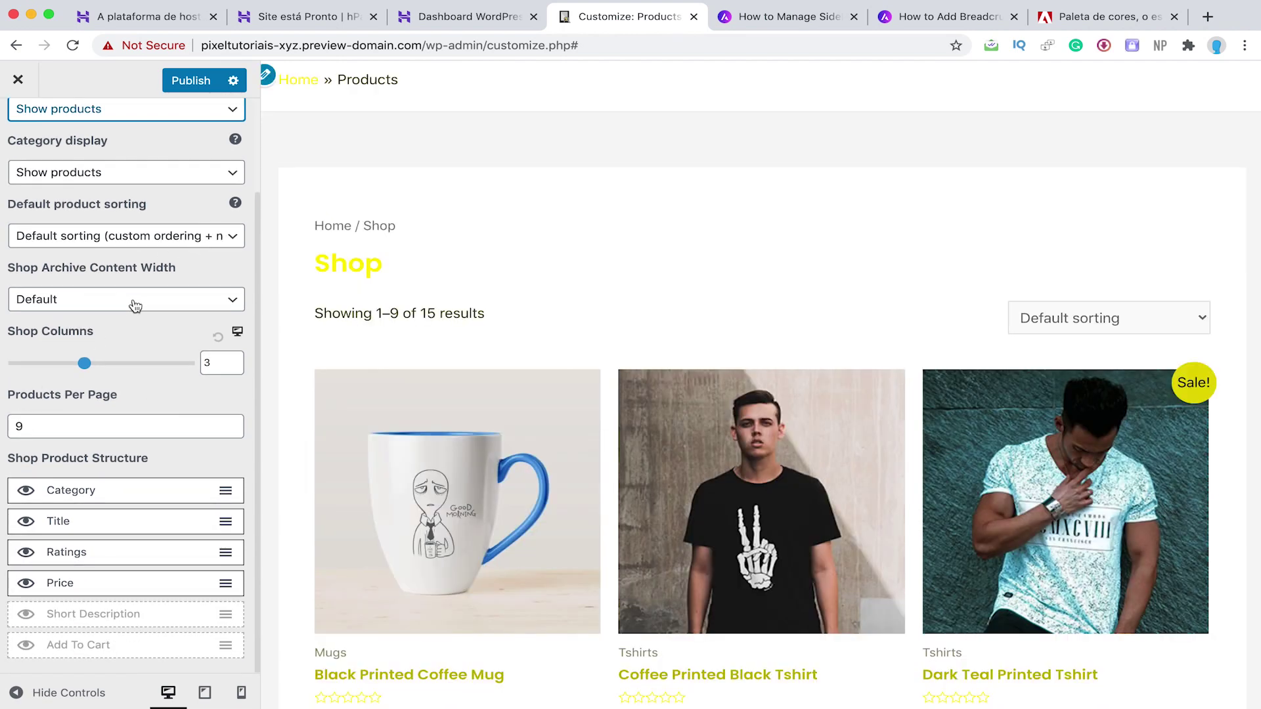
left_click_drag(213, 498, 80, 510)
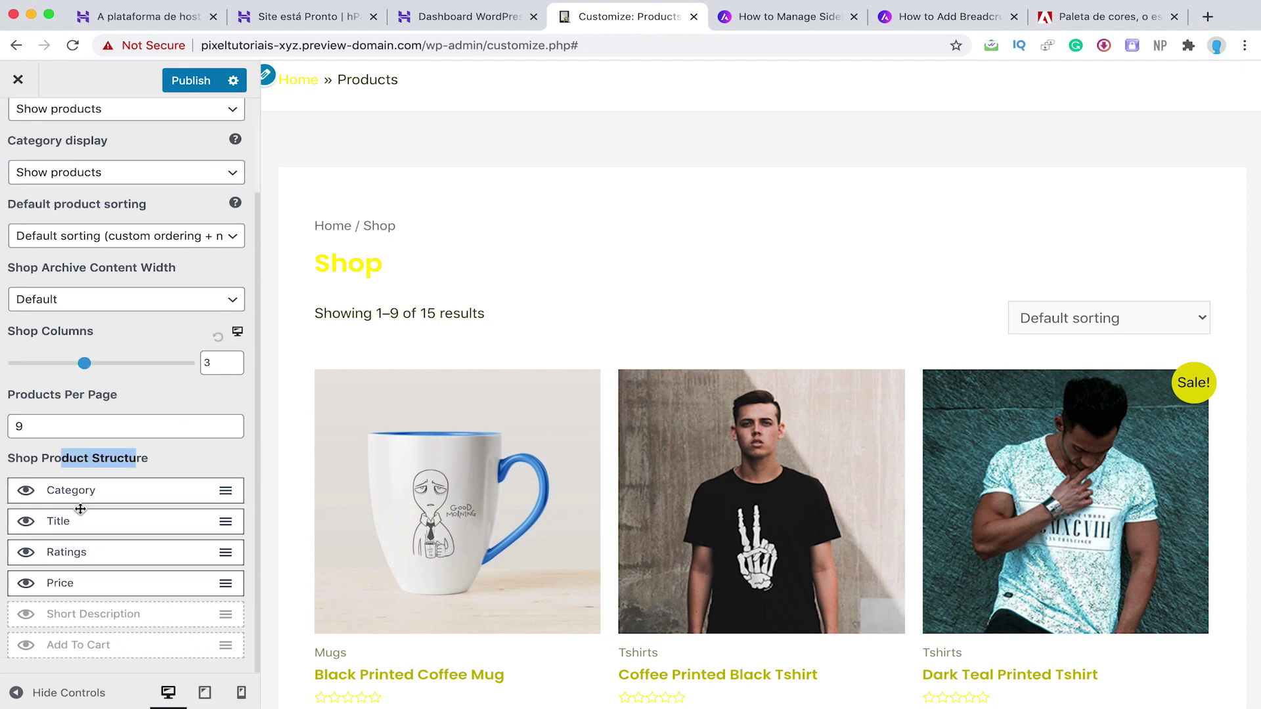
scroll(231, 590, "up", 2)
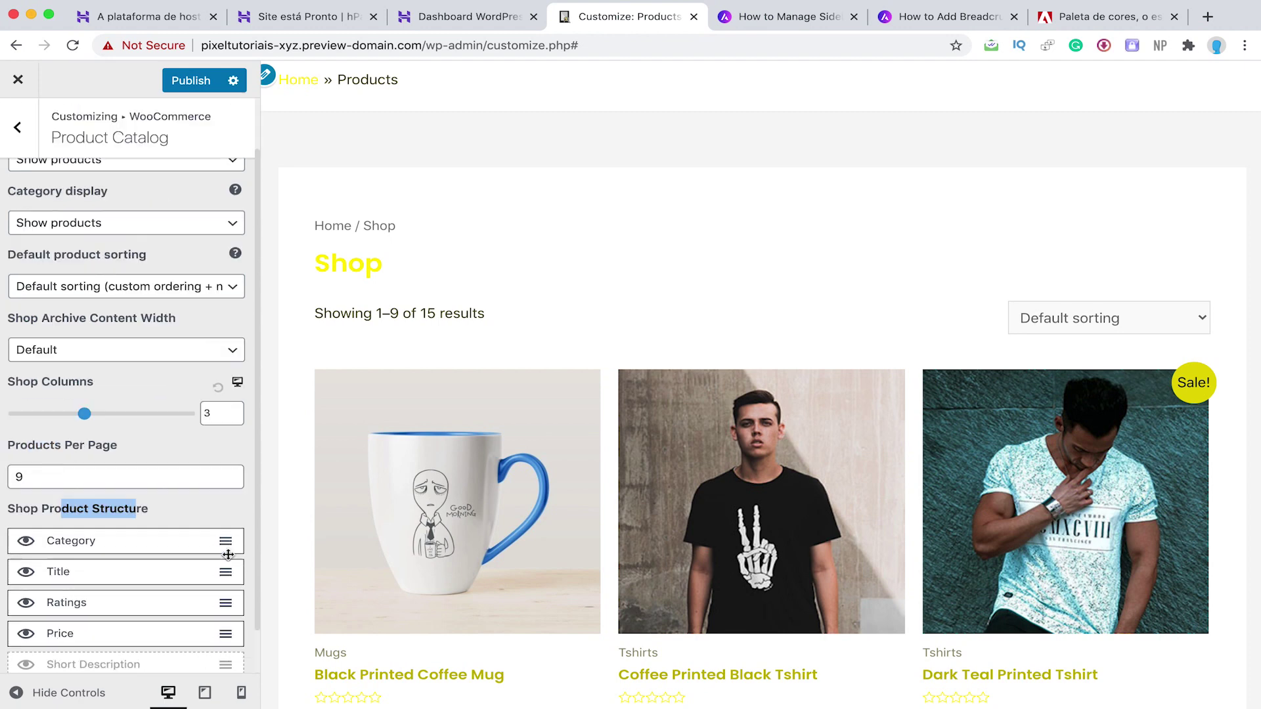
scroll(217, 591, "down", 2)
left_click_drag(225, 555, 222, 632)
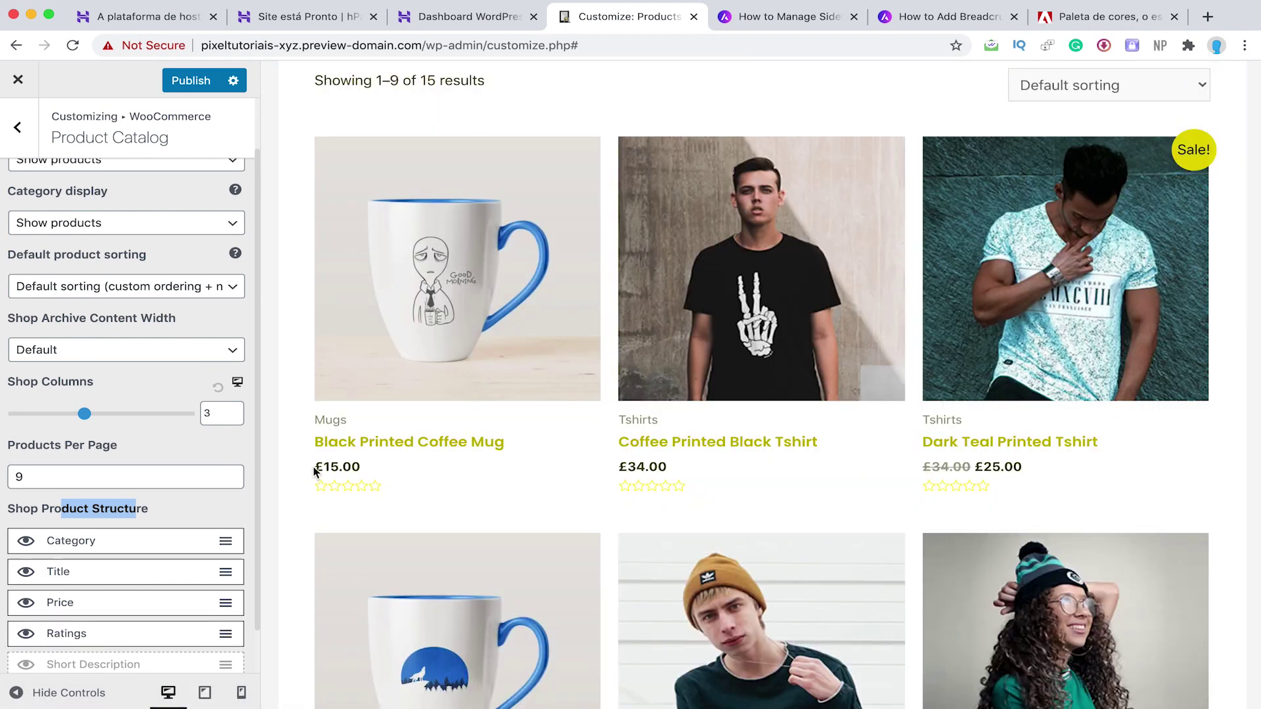
Step: Leave the Product Catalog settings and check the Single Product options
scroll(52, 478, "down", 2)
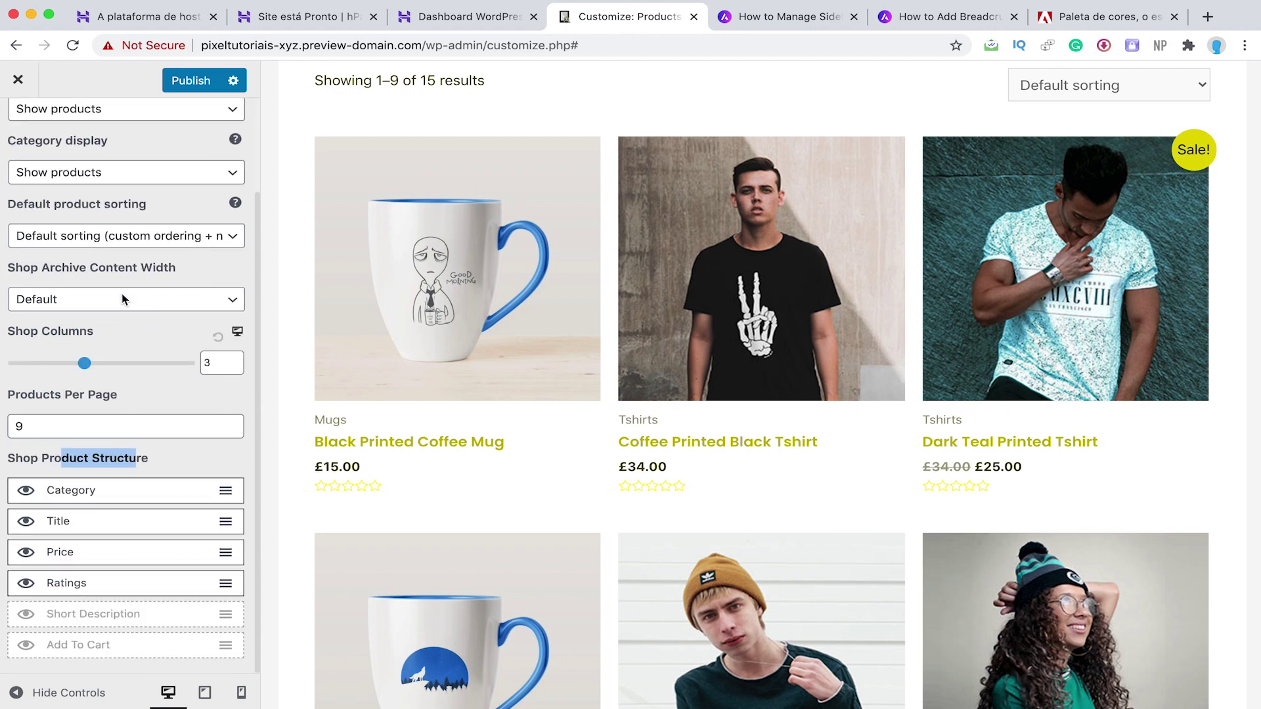
scroll(76, 113, "up", 4)
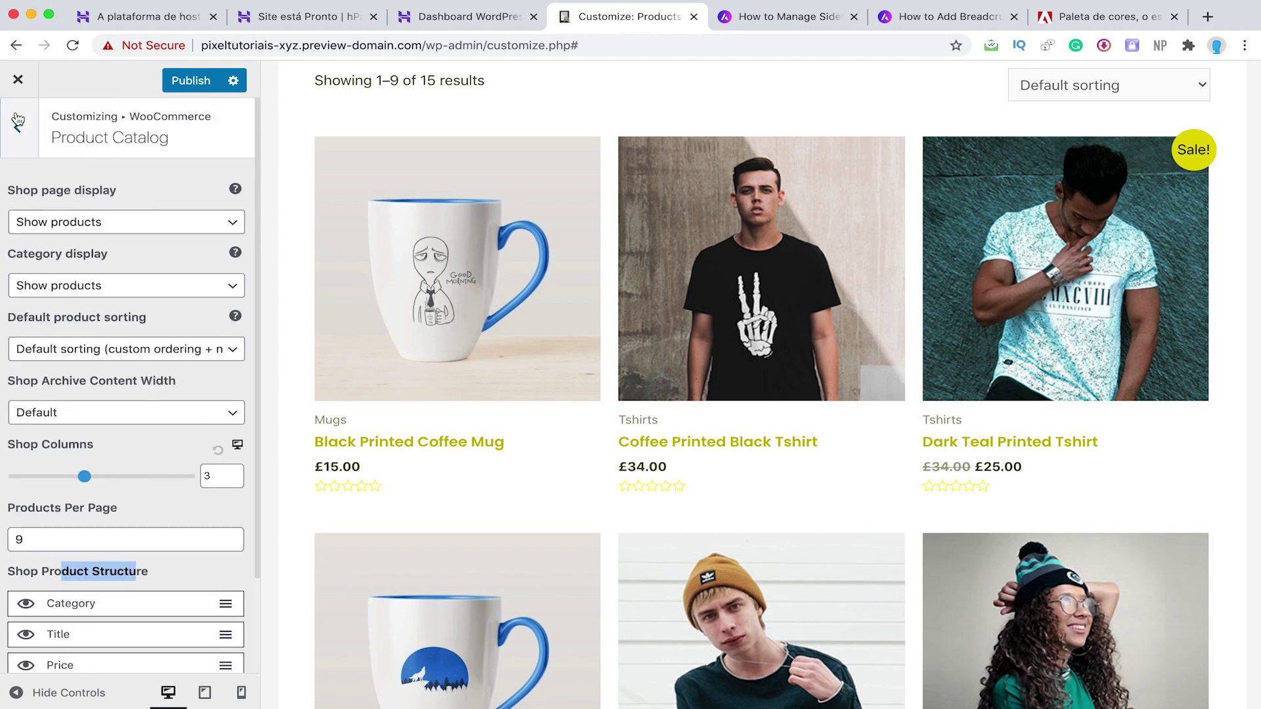
left_click(6, 137)
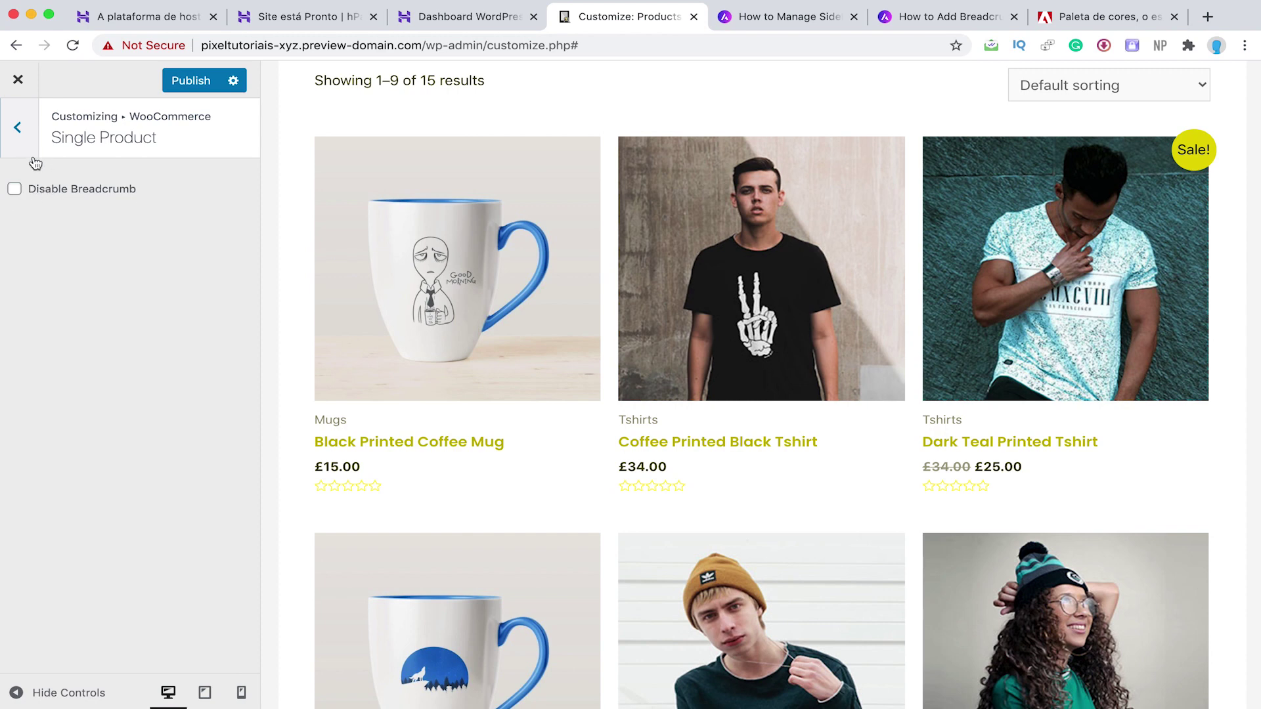
left_click(17, 127)
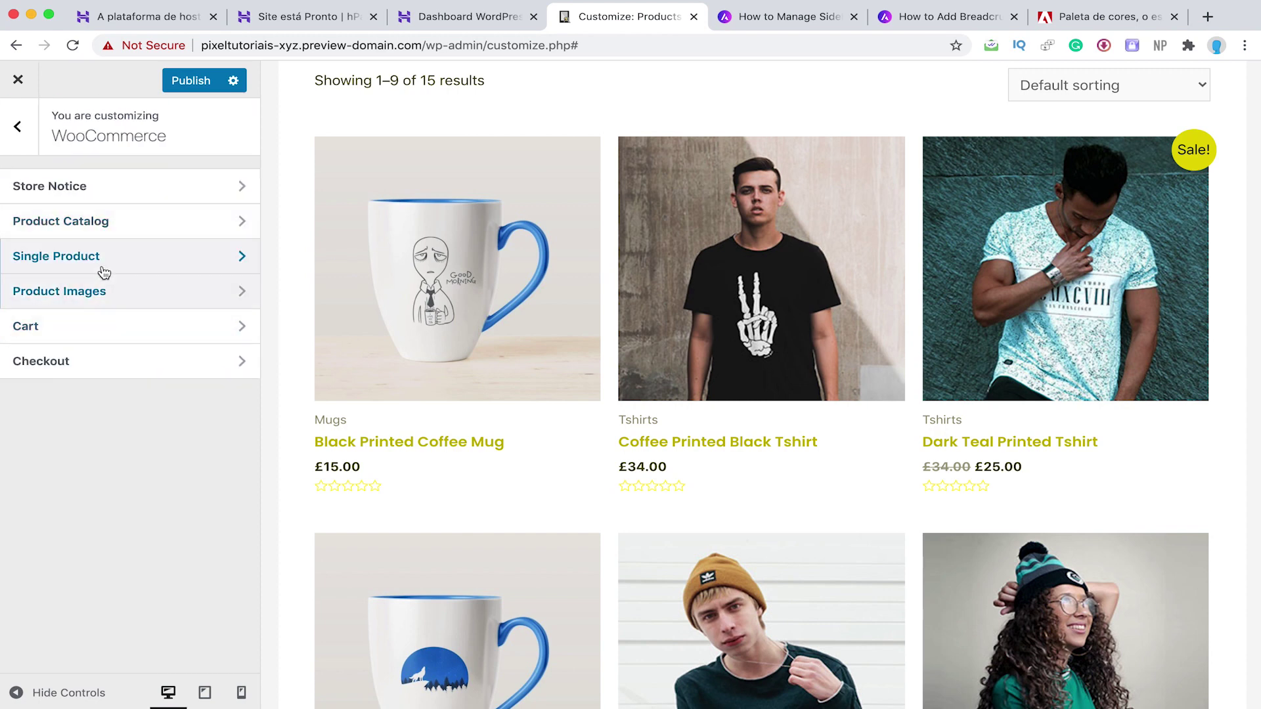
Step: Review the Product Images width and thumbnail cropping options, and check the Cart settings
left_click(243, 292)
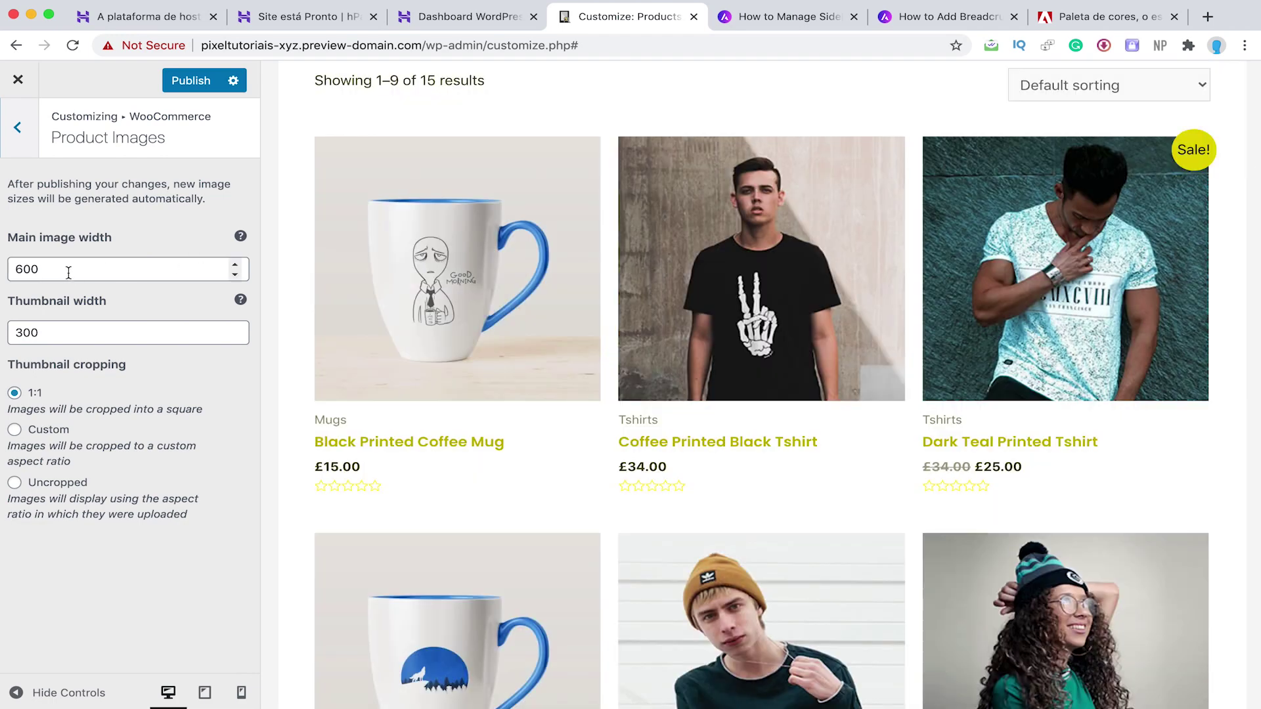
double_click(73, 268)
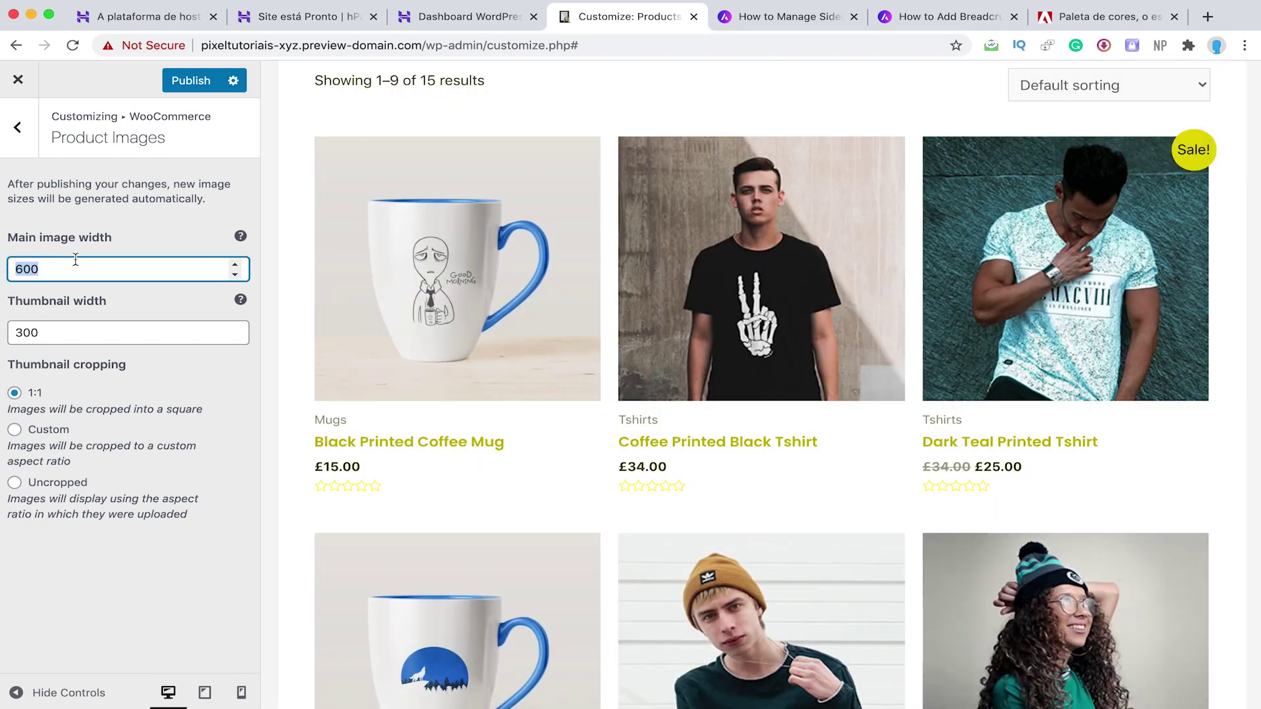
double_click(66, 329)
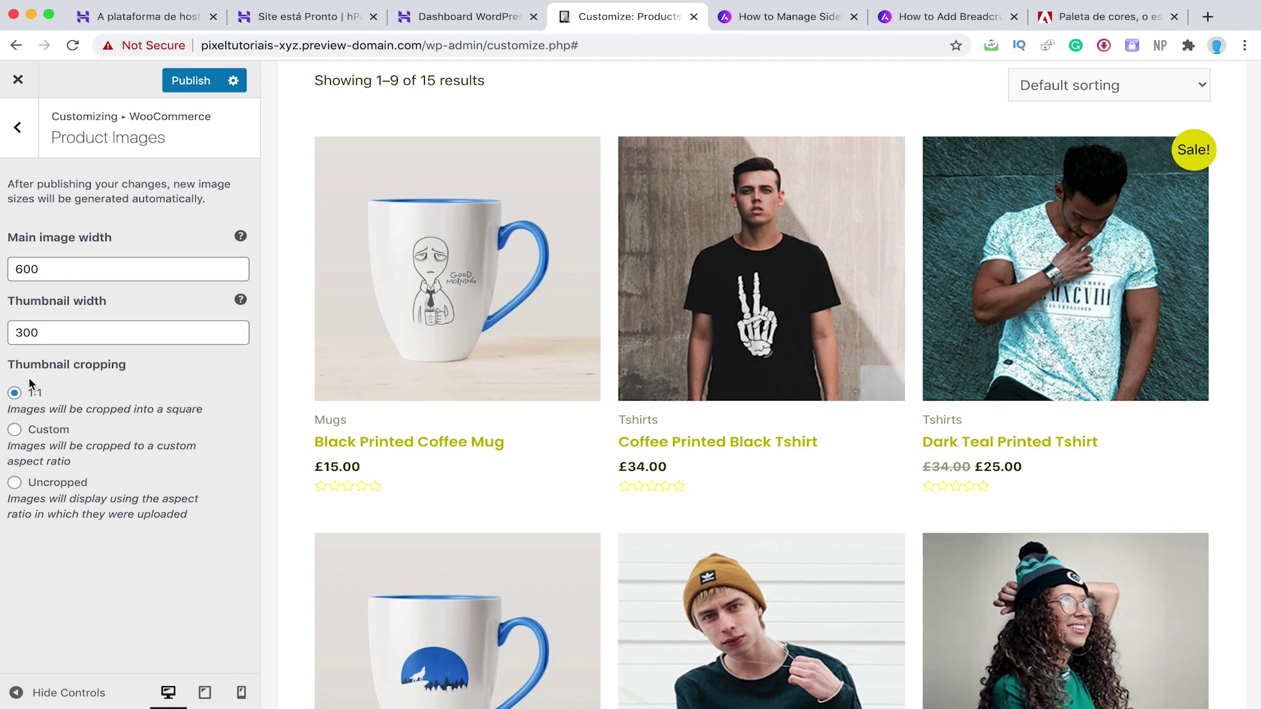
left_click(16, 128)
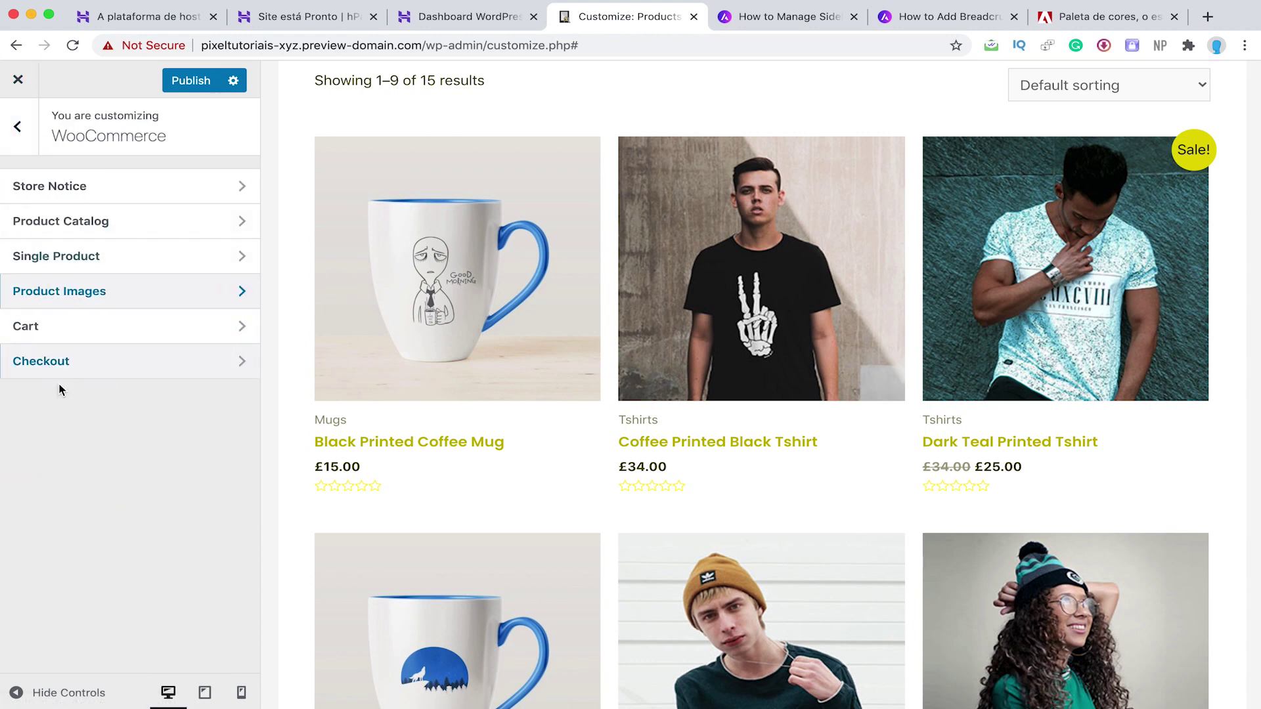
left_click(26, 326)
left_click(17, 132)
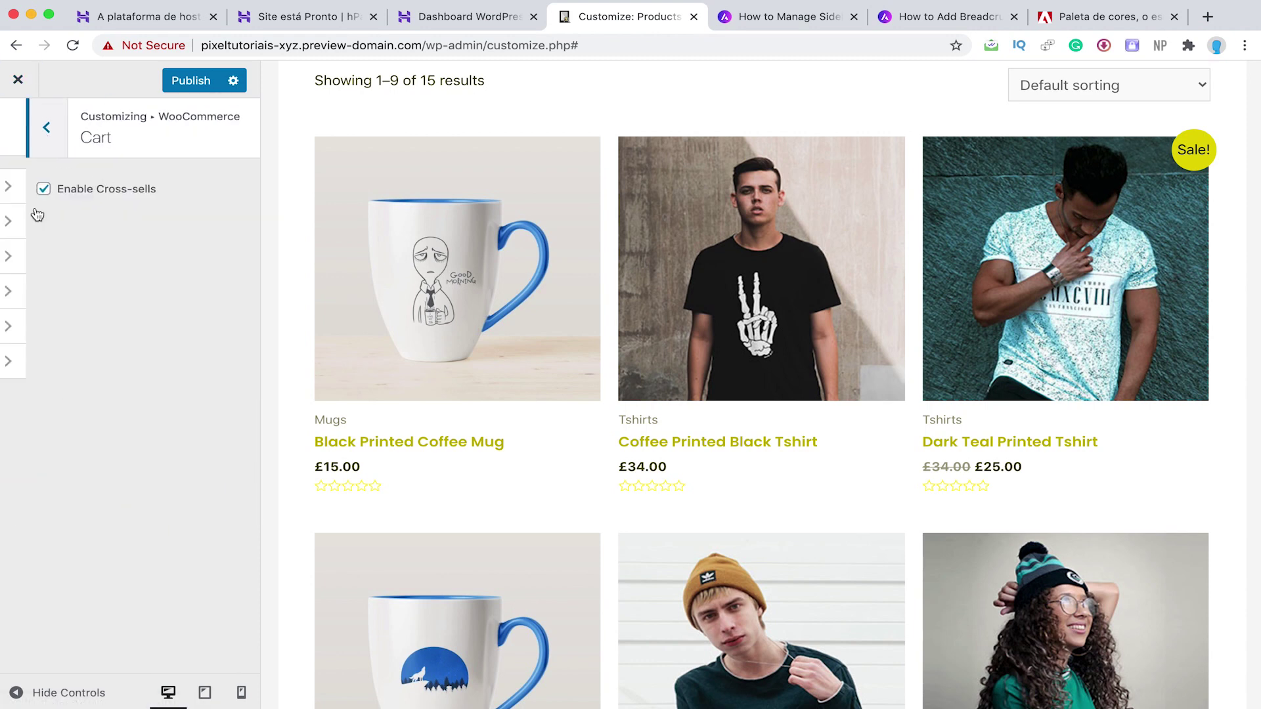
Step: Open the WooCommerce Checkout settings and review the choices for the company name and phone fields
left_click(125, 361)
scroll(60, 347, "down", 3)
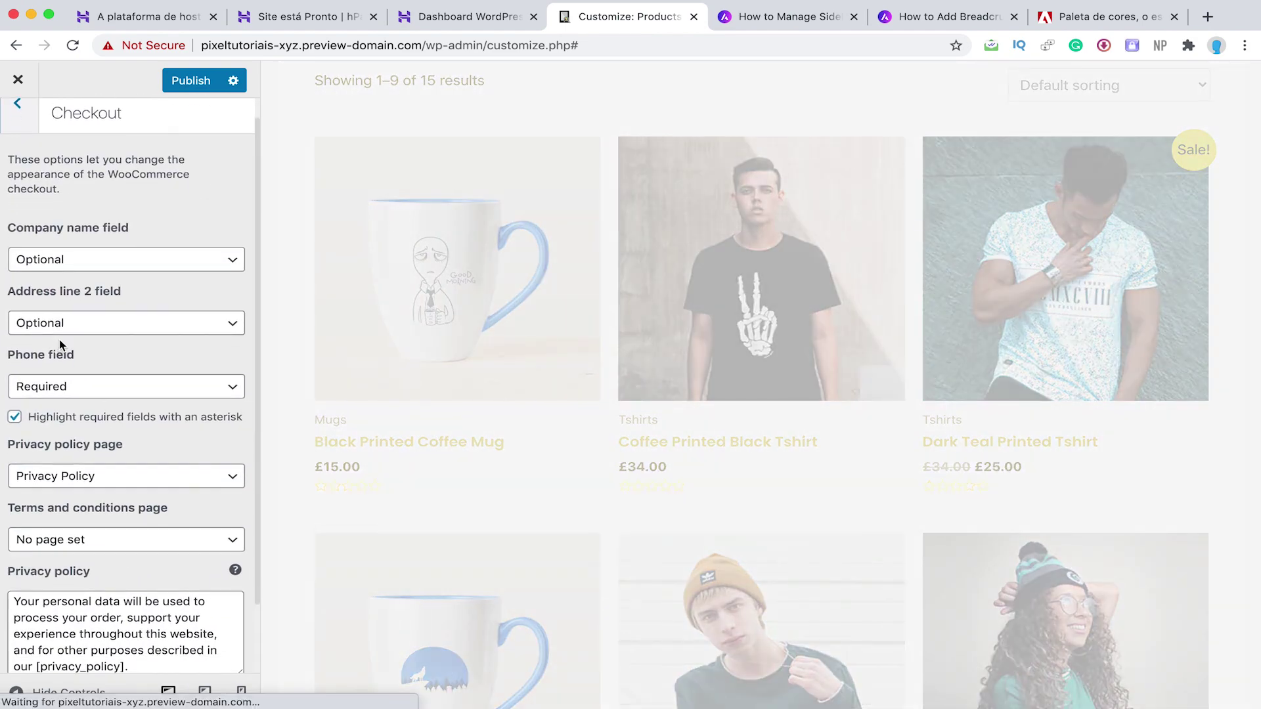
left_click(210, 196)
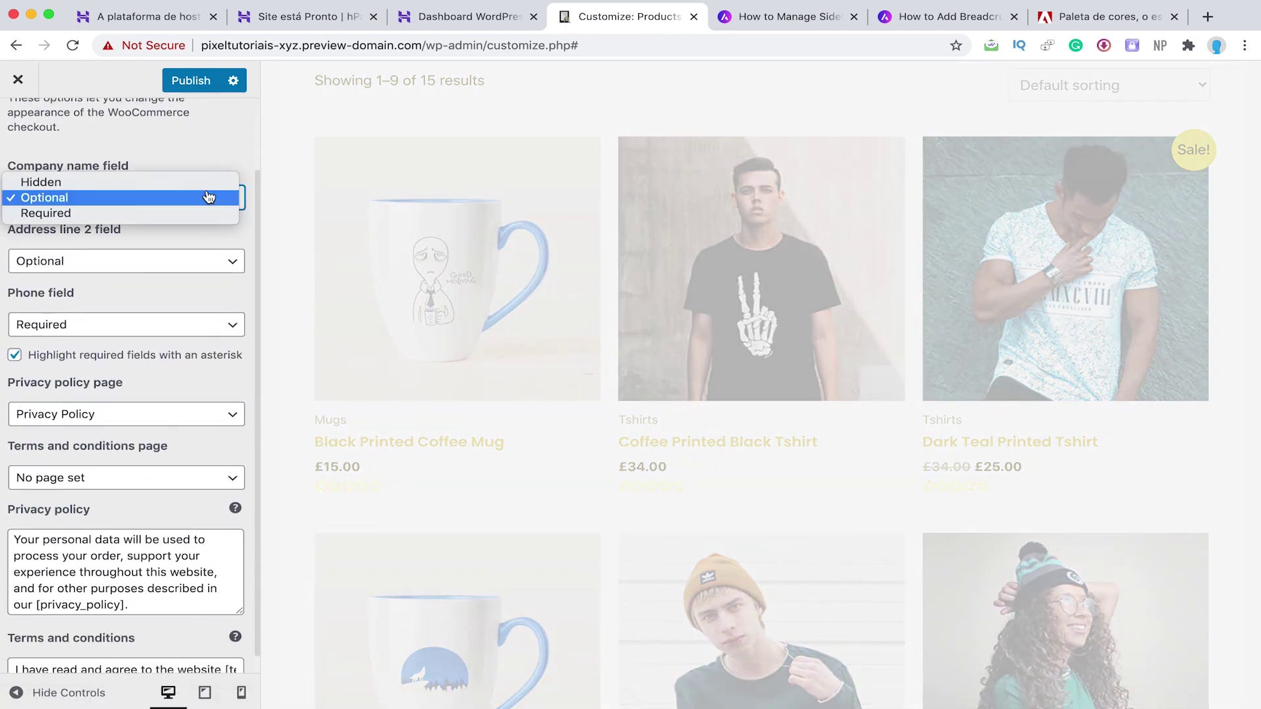
left_click(161, 147)
scroll(201, 220, "up", 3)
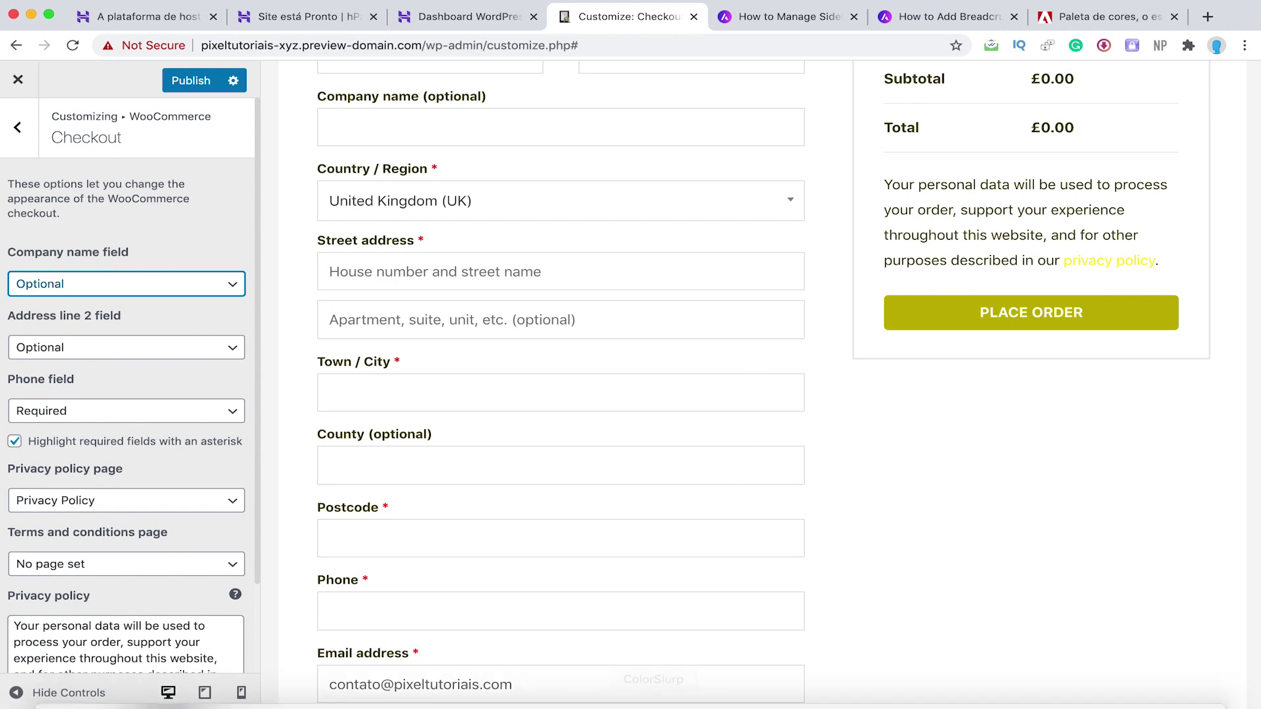
scroll(75, 243, "down", 3)
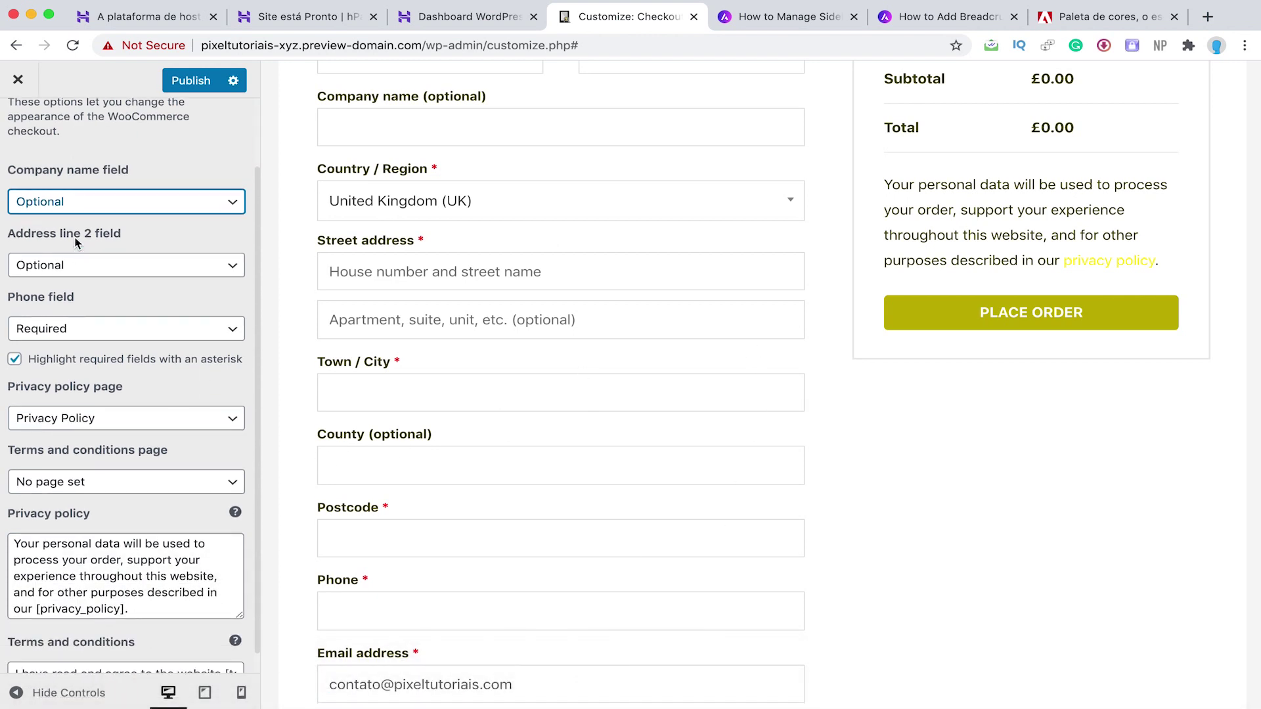
left_click(165, 332)
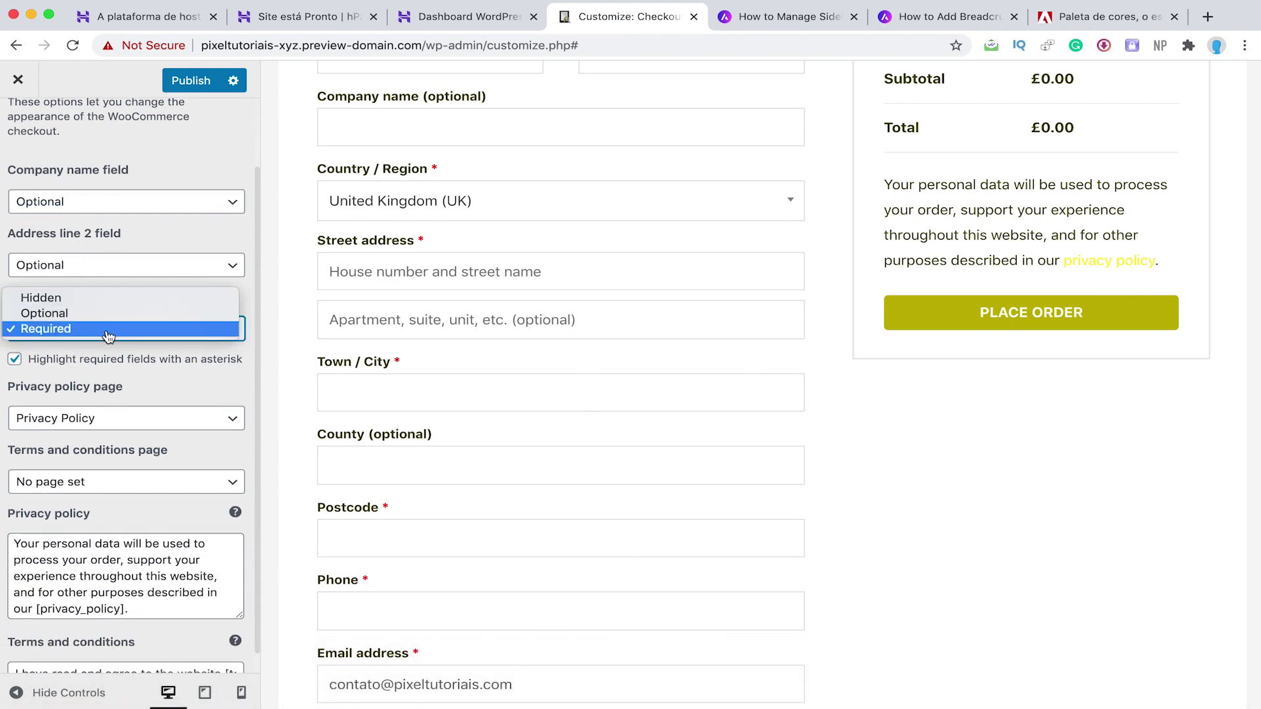
left_click(58, 358)
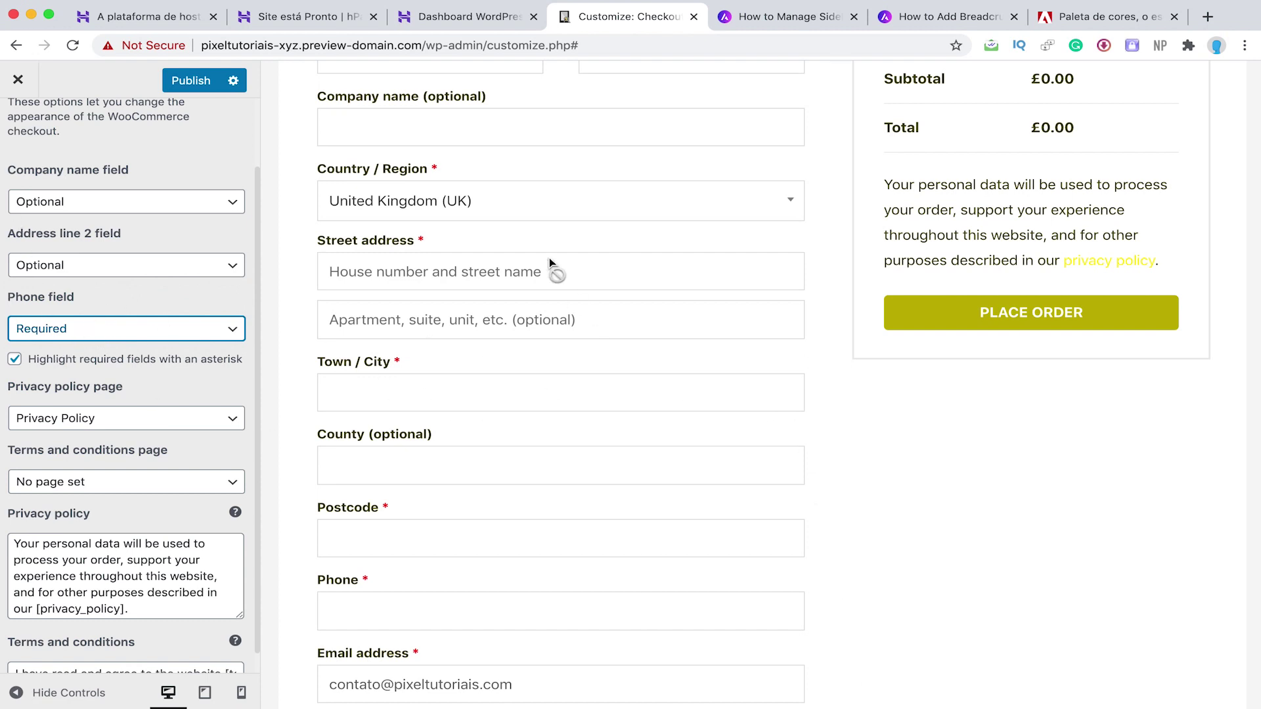
Step: Examine the checkout privacy policy text and look through the checkout page preview
left_click(41, 559)
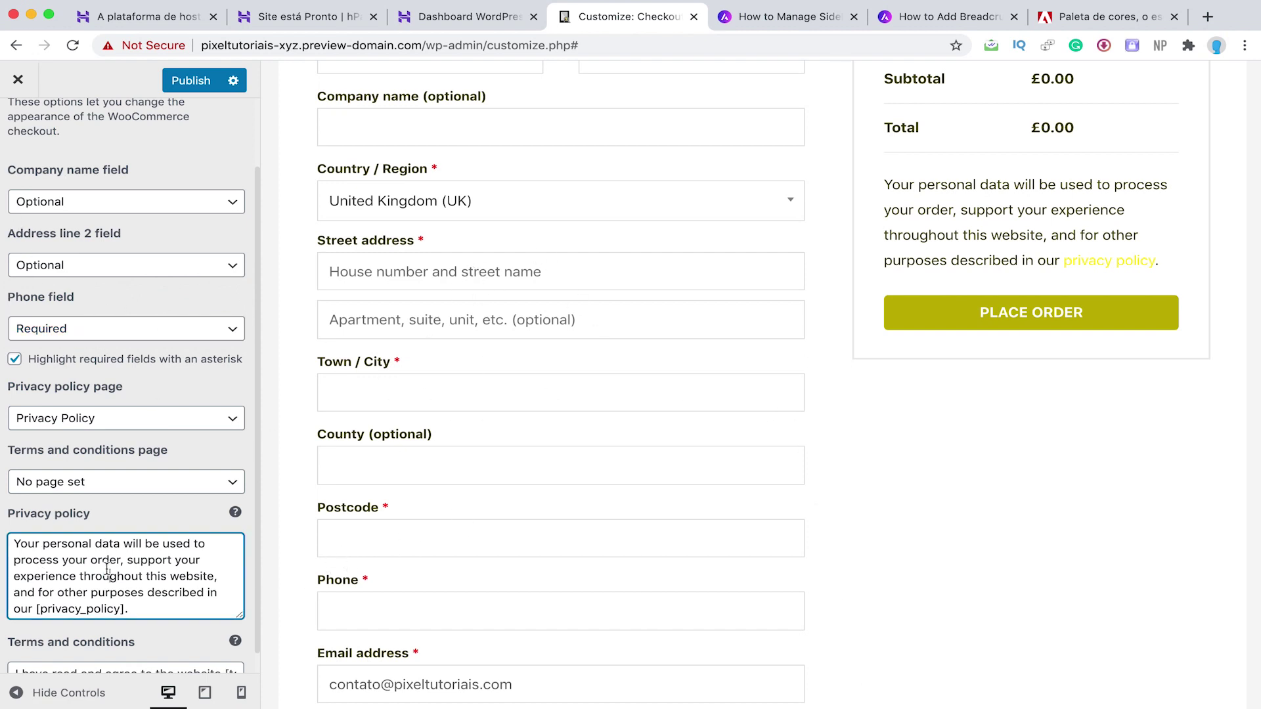
scroll(107, 569, "down", 1)
triple_click(41, 493)
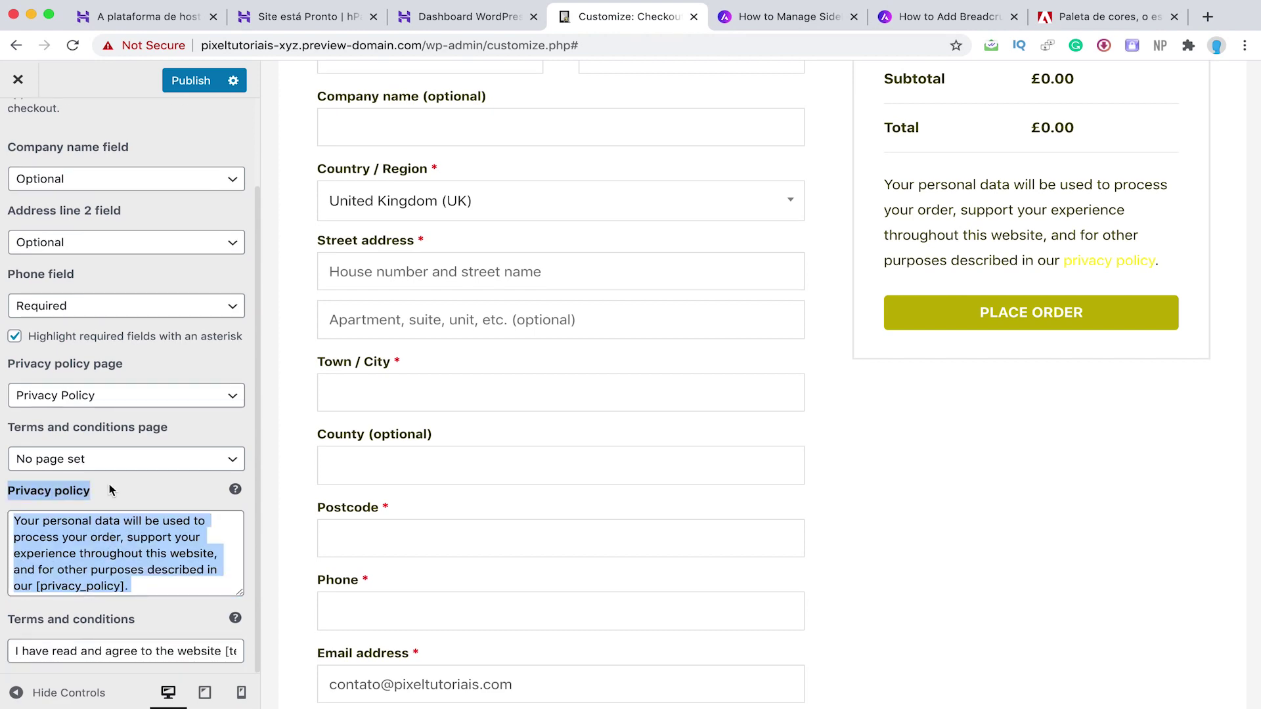
scroll(949, 374, "up", 7)
scroll(949, 374, "down", 14)
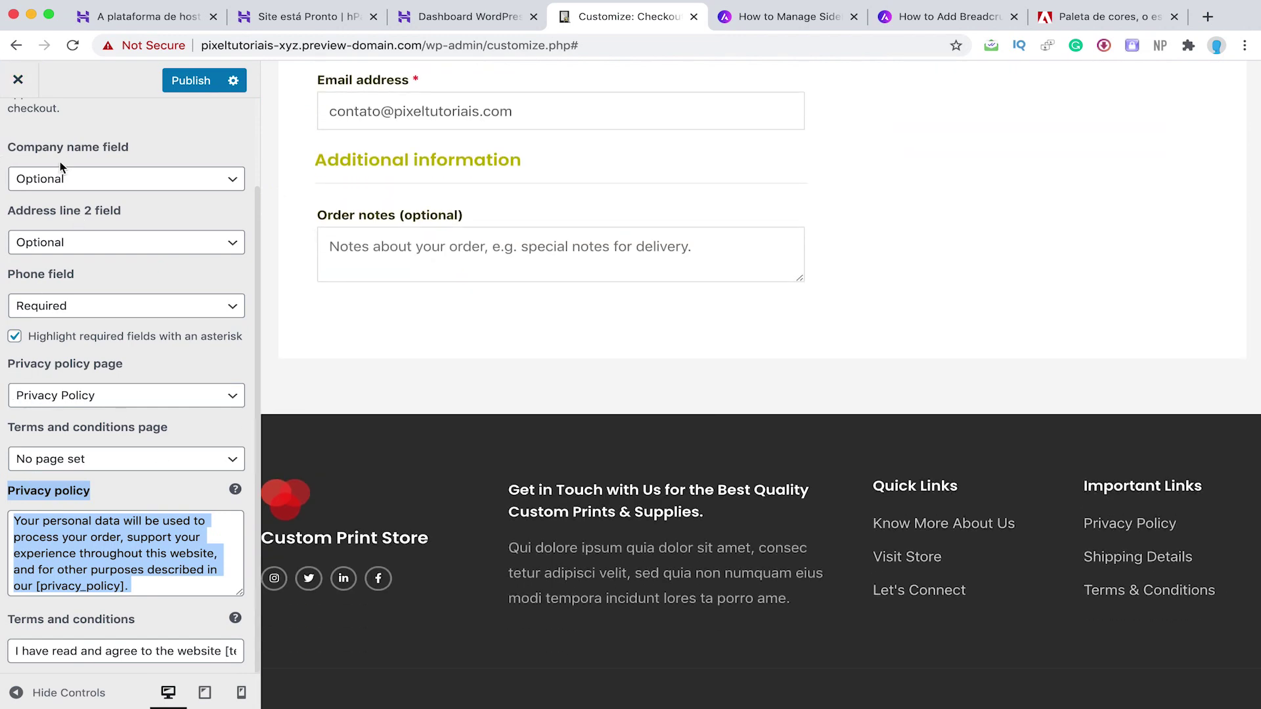
scroll(60, 162, "up", 10)
Step: Leave the WooCommerce settings and open the Main Menu for editing in the Menus settings
left_click(15, 128)
left_click(16, 128)
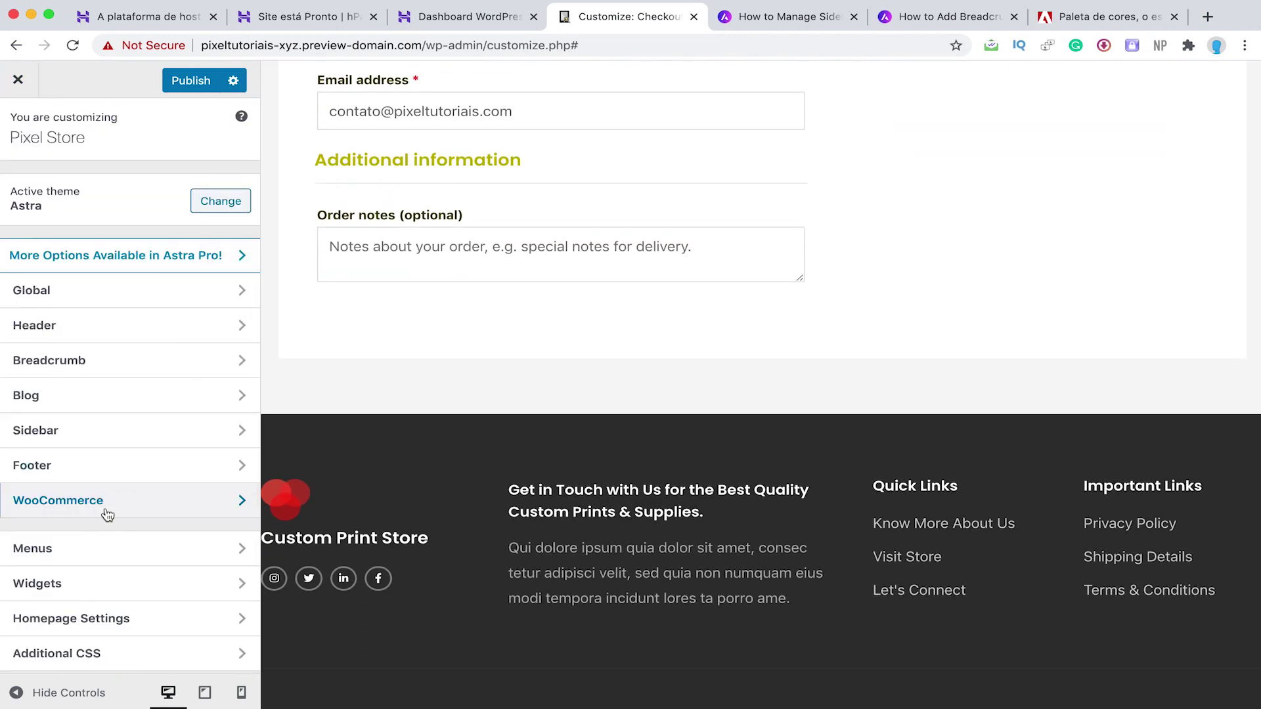
left_click(90, 553)
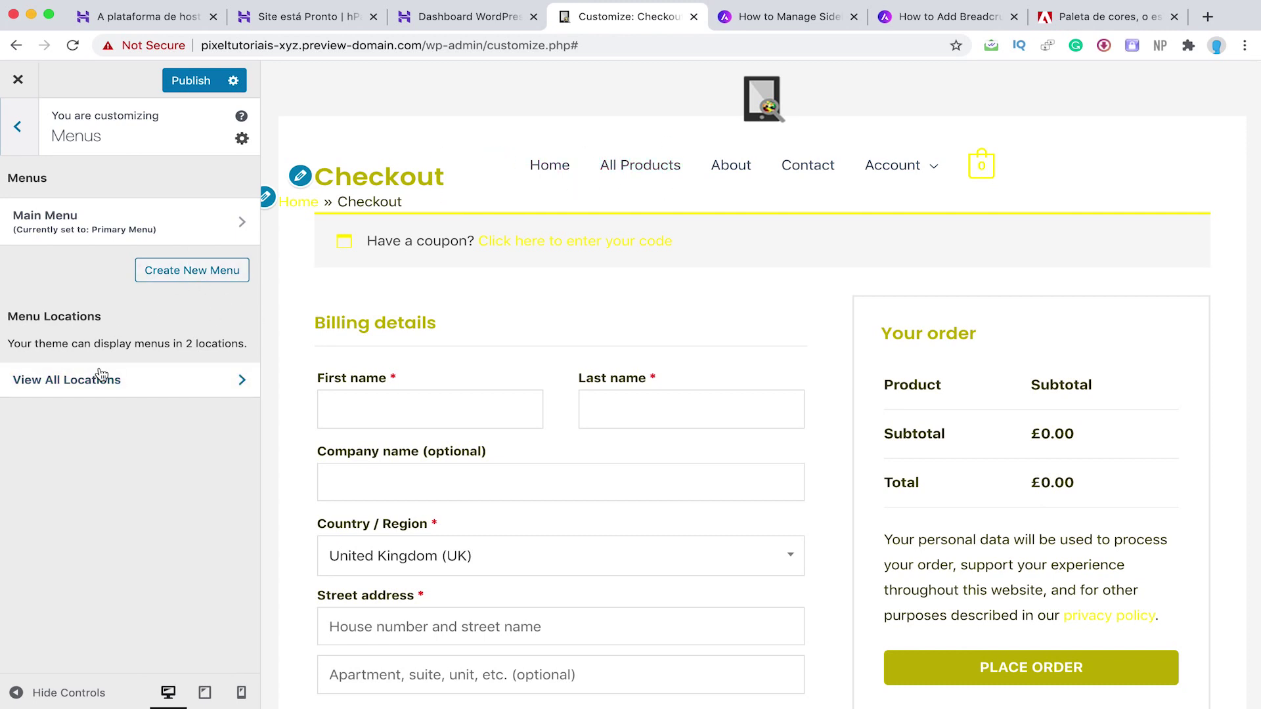
left_click(190, 237)
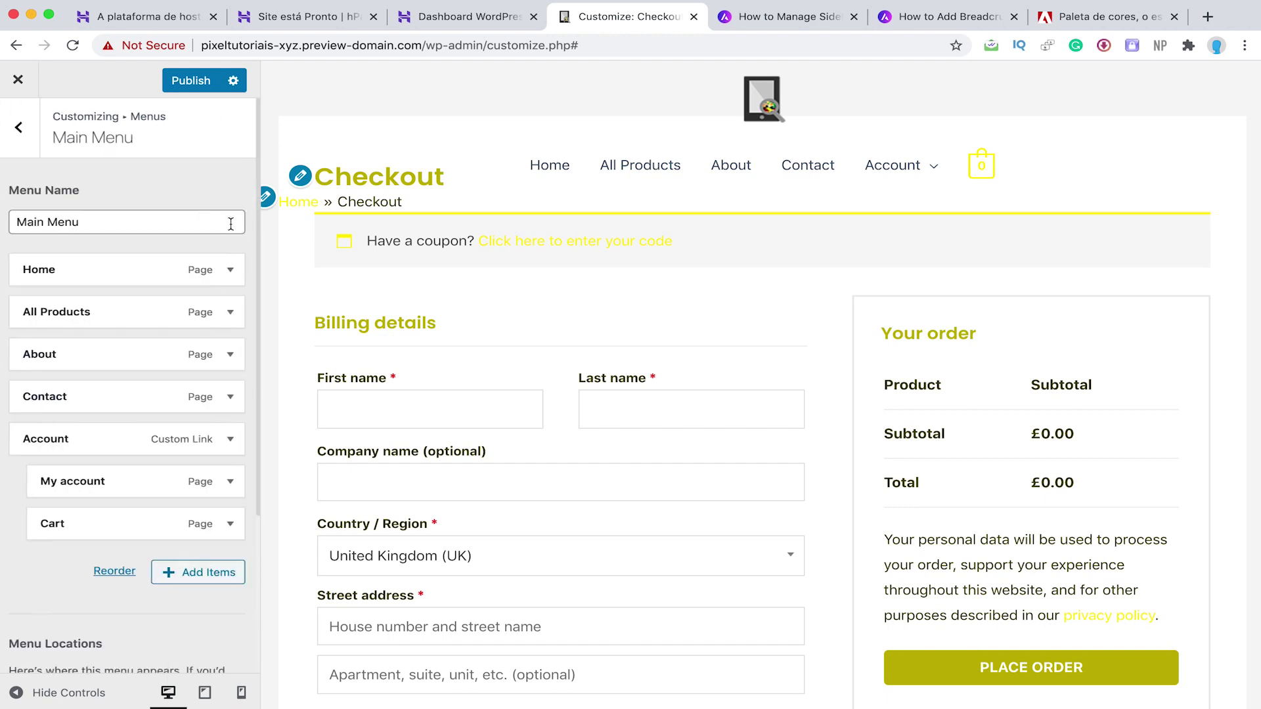
left_click(45, 265)
left_click(68, 275)
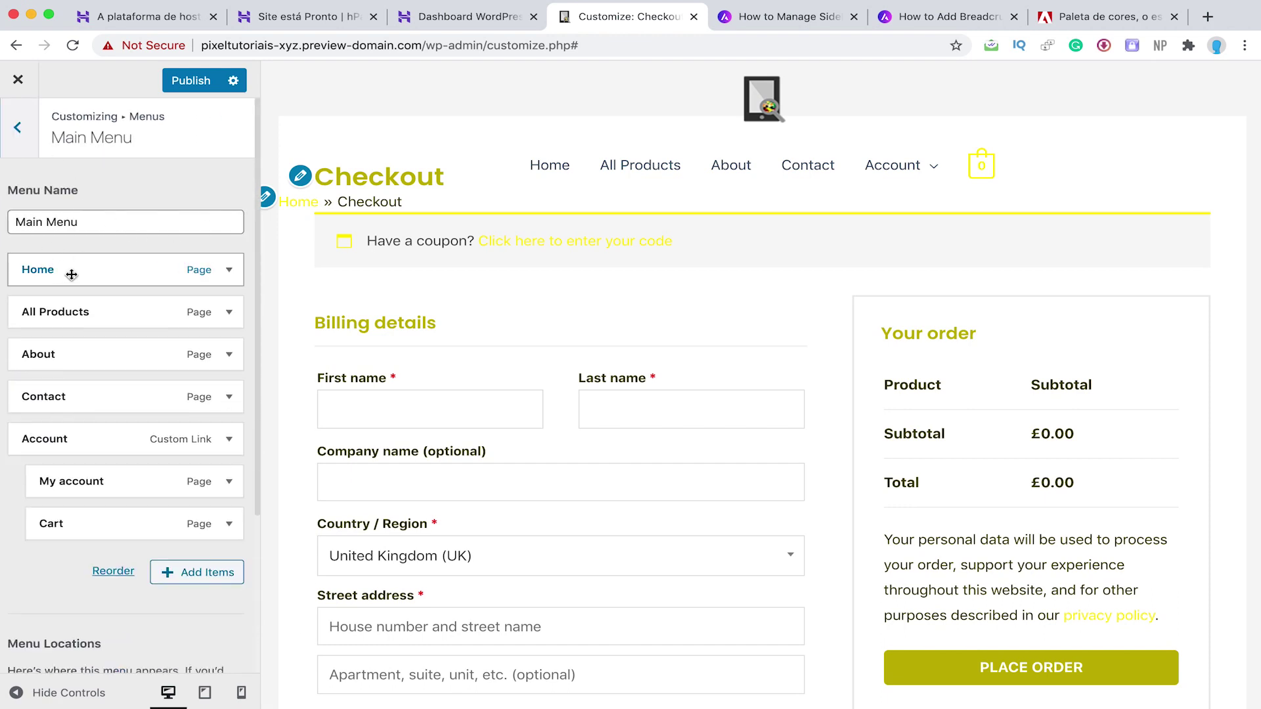
Step: Rename the All Products menu item's navigation label to "Produtos"
left_click(64, 305)
left_click_drag(100, 365, 2, 360)
type("Produtos")
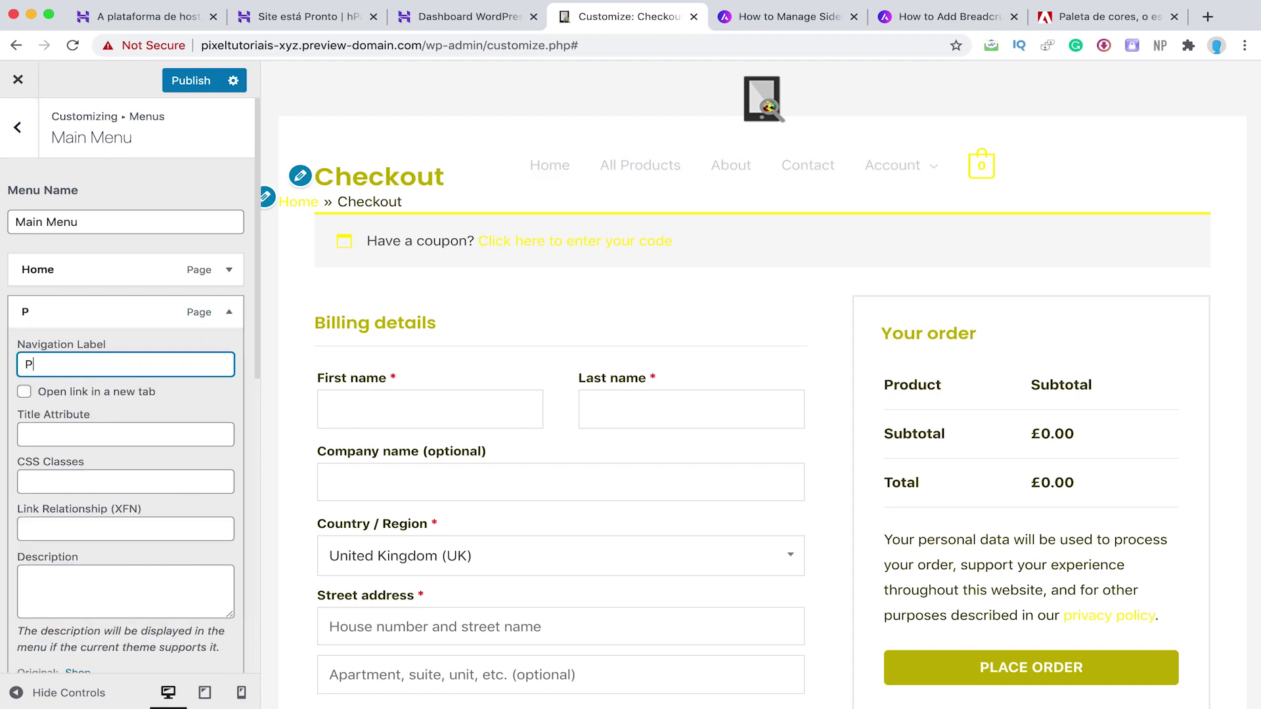
left_click(79, 313)
Step: Rename the Contact menu item to "Contato" and the About item to "Sobre"
left_click(56, 352)
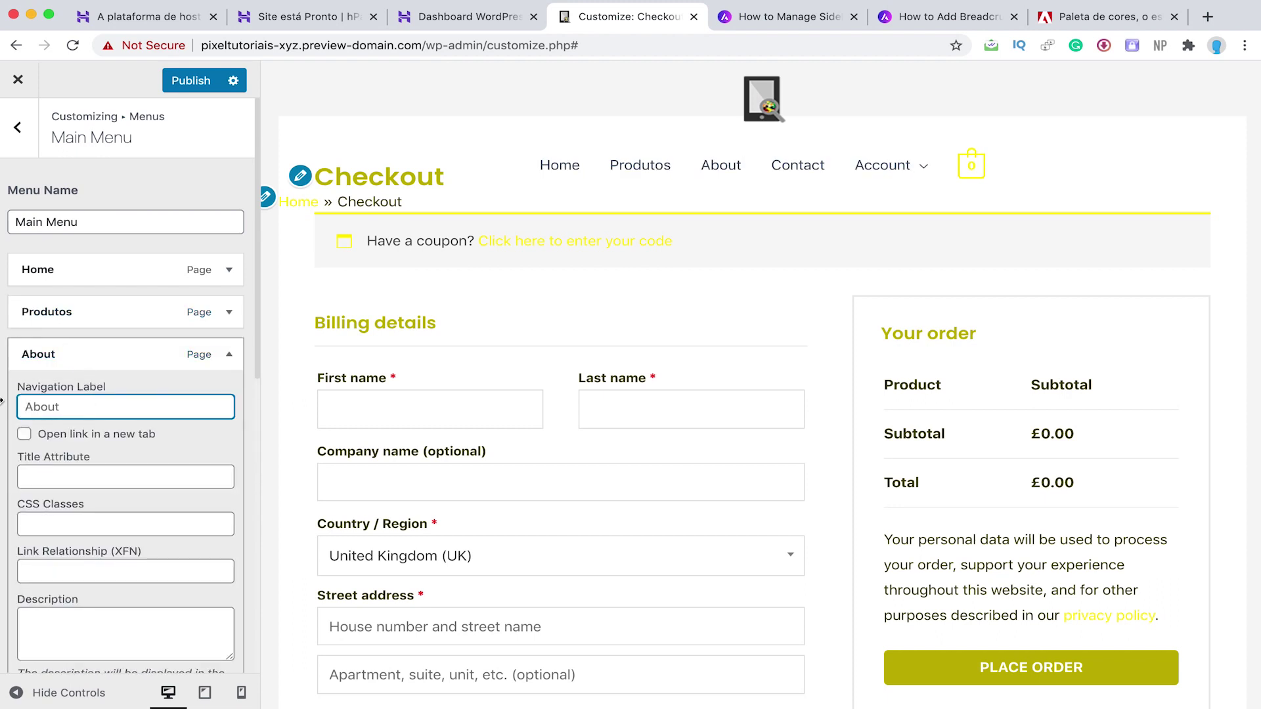
type("ato")
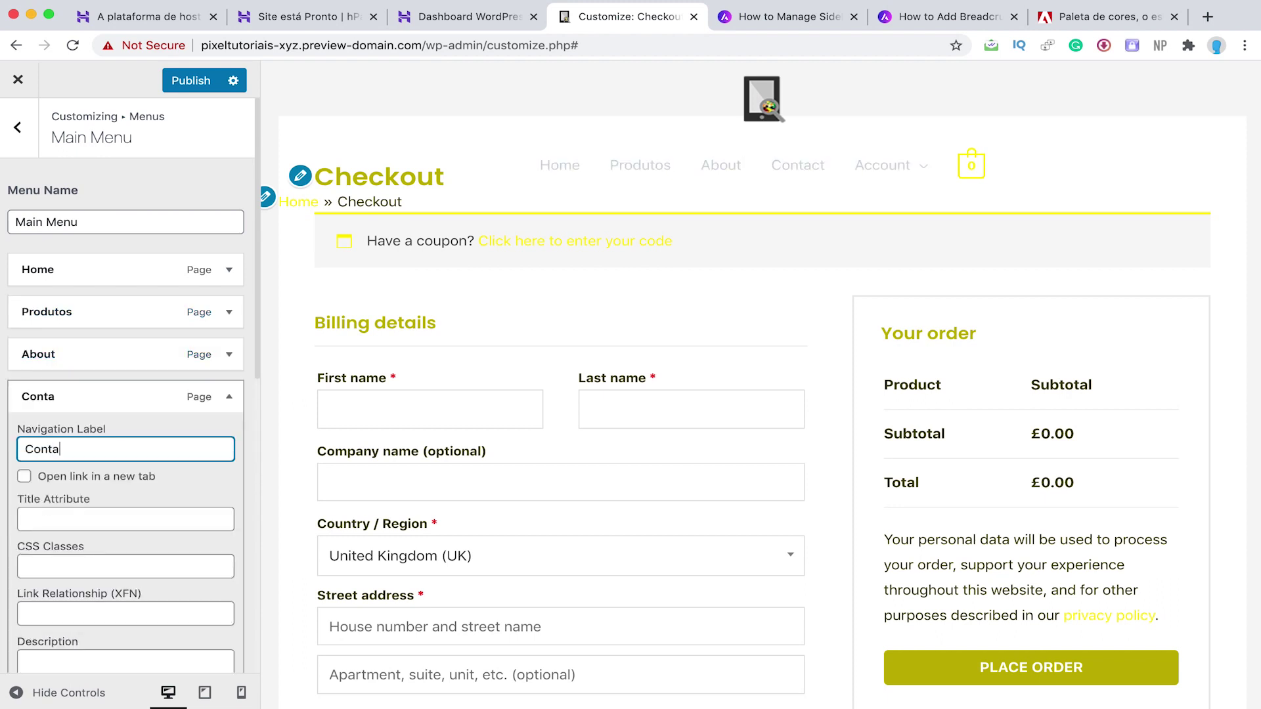
left_click(92, 358)
key("ctrl+a")
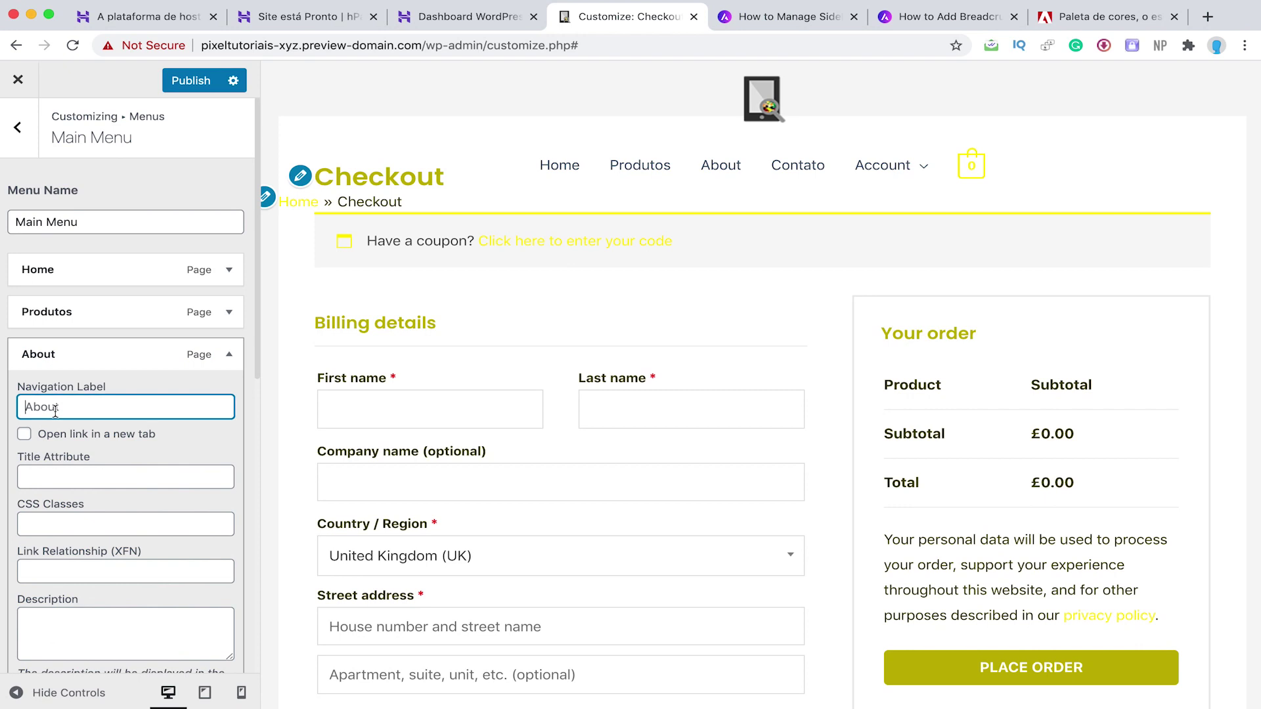
type("soB")
key("ctrl+z")
type("SO")
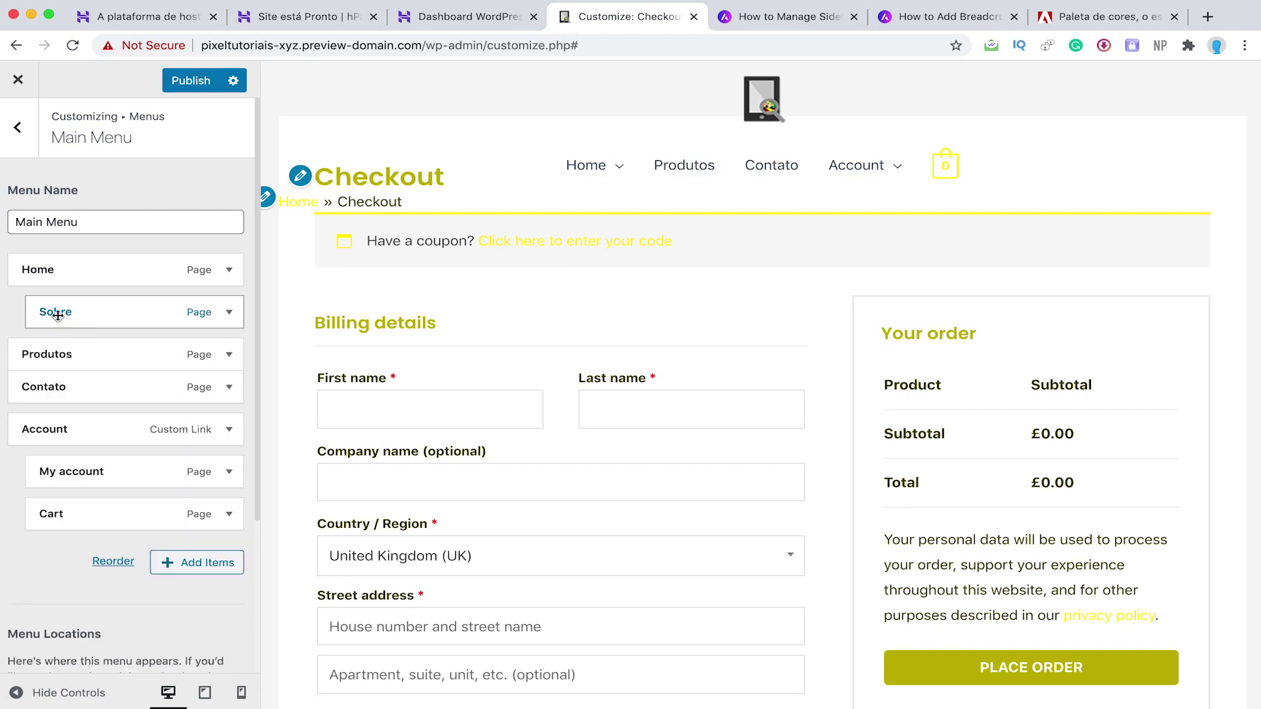
Step: Reorder the menu so Sobre and Contato follow Home as top-level items ahead of Produtos
left_click_drag(66, 315, 33, 308)
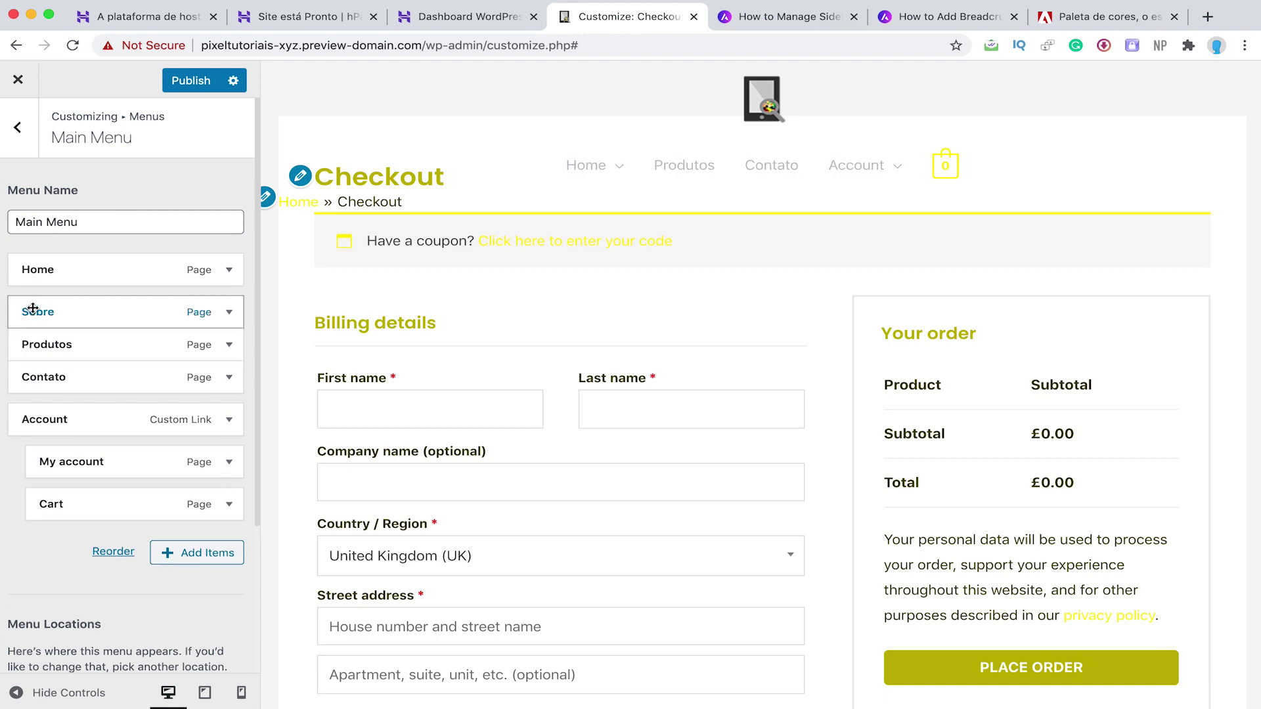
left_click_drag(51, 378, 70, 322)
mouse_move(677, 168)
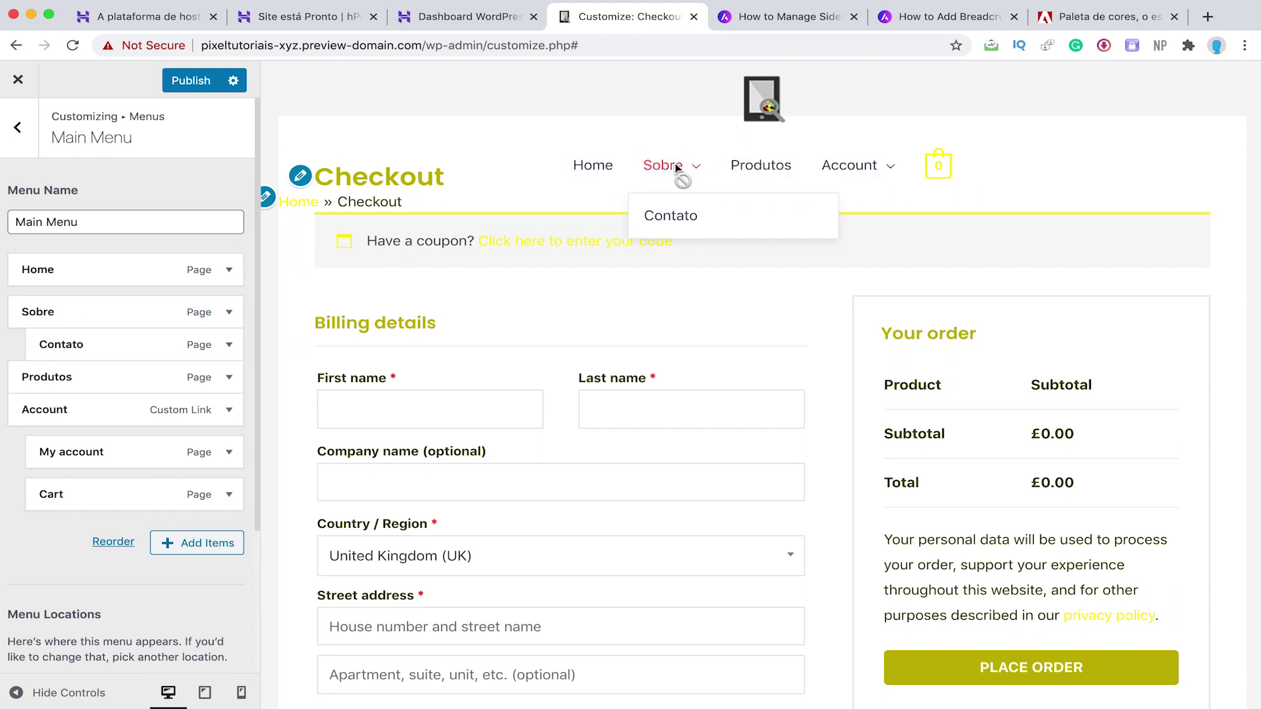
mouse_move(85, 331)
left_mouse_down()
mouse_move(107, 341)
mouse_move(89, 345)
left_mouse_up()
Step: Review the Main Menu's location options, check the Widgets settings and return to the main customizer sections
scroll(77, 385, "down", 3)
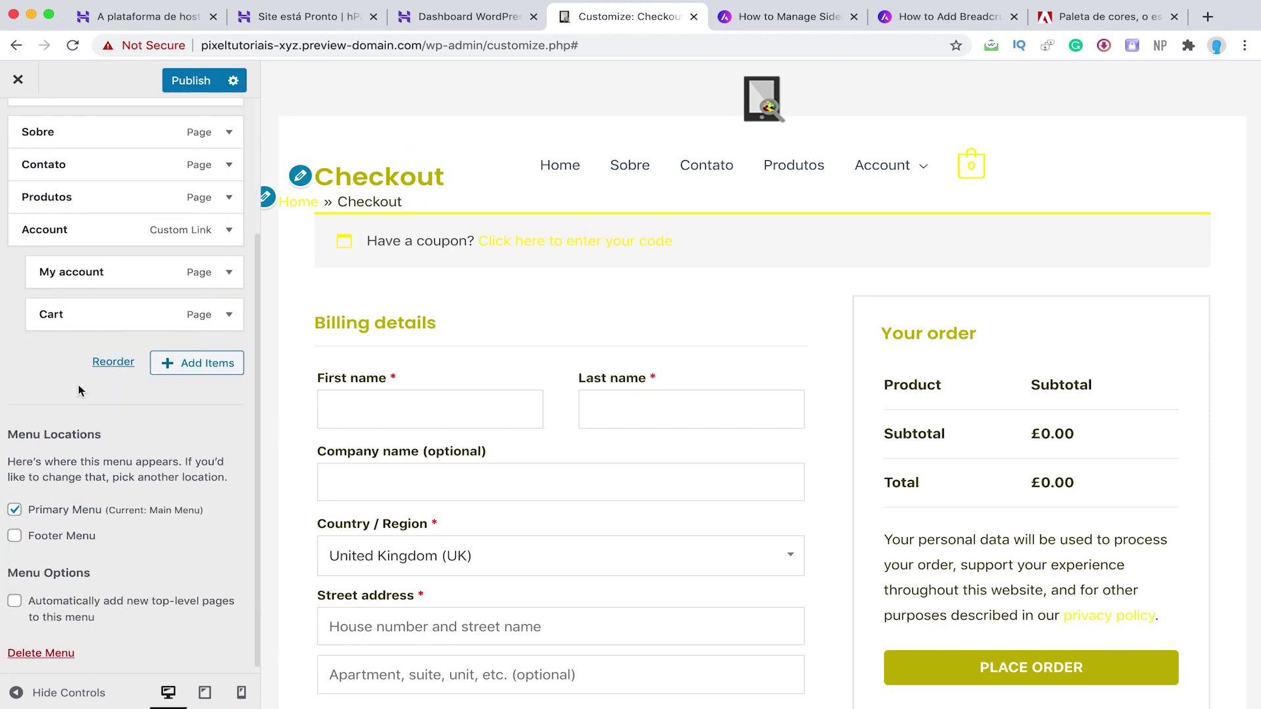
scroll(115, 452, "up", 3)
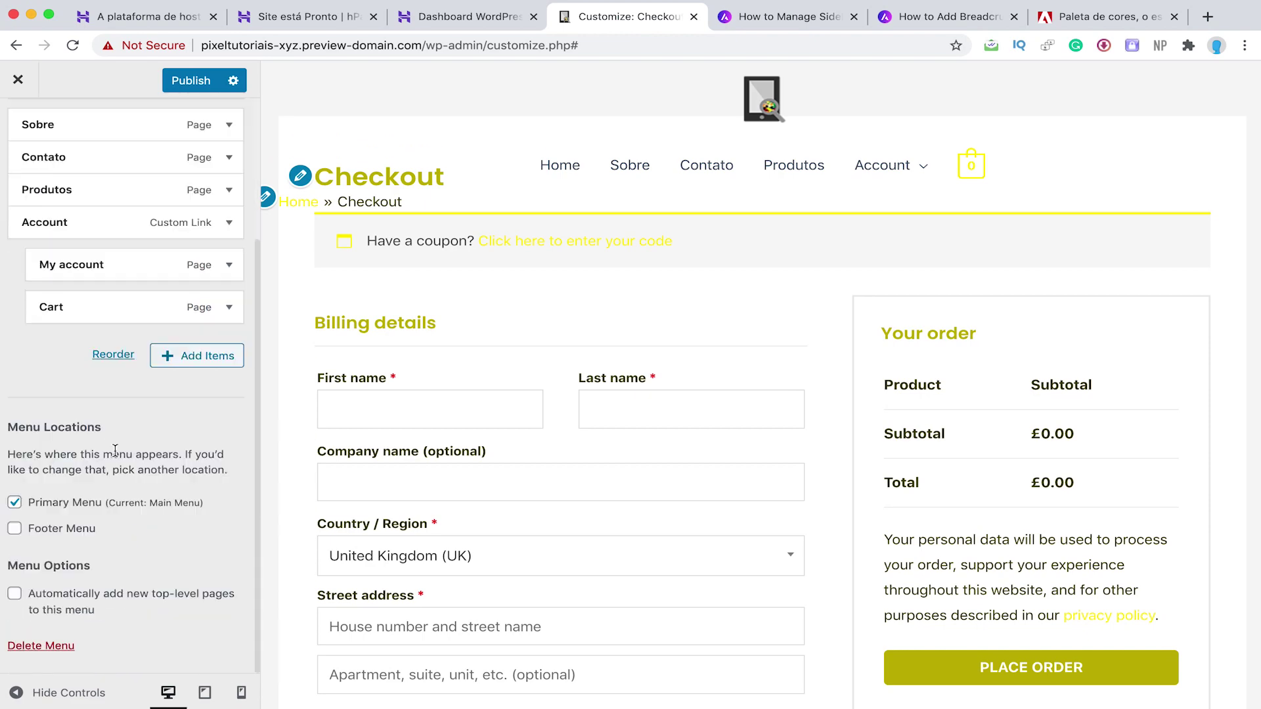
left_click(17, 127)
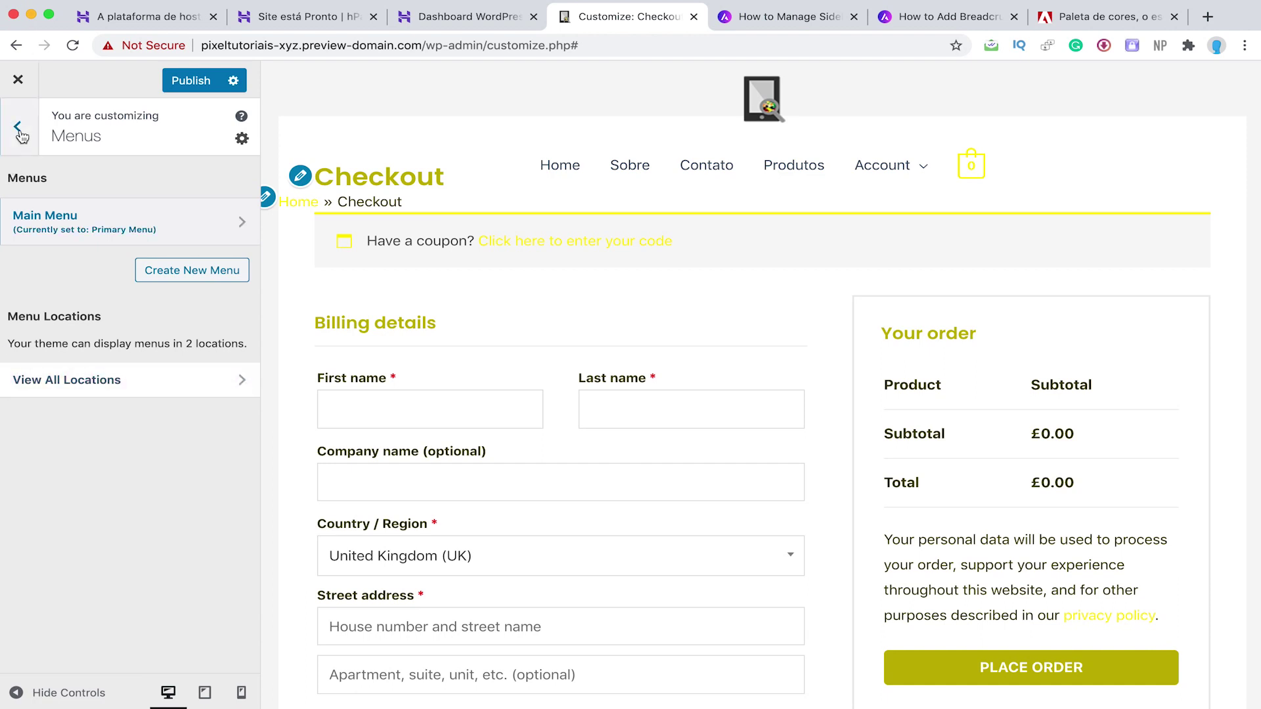
key("Escape")
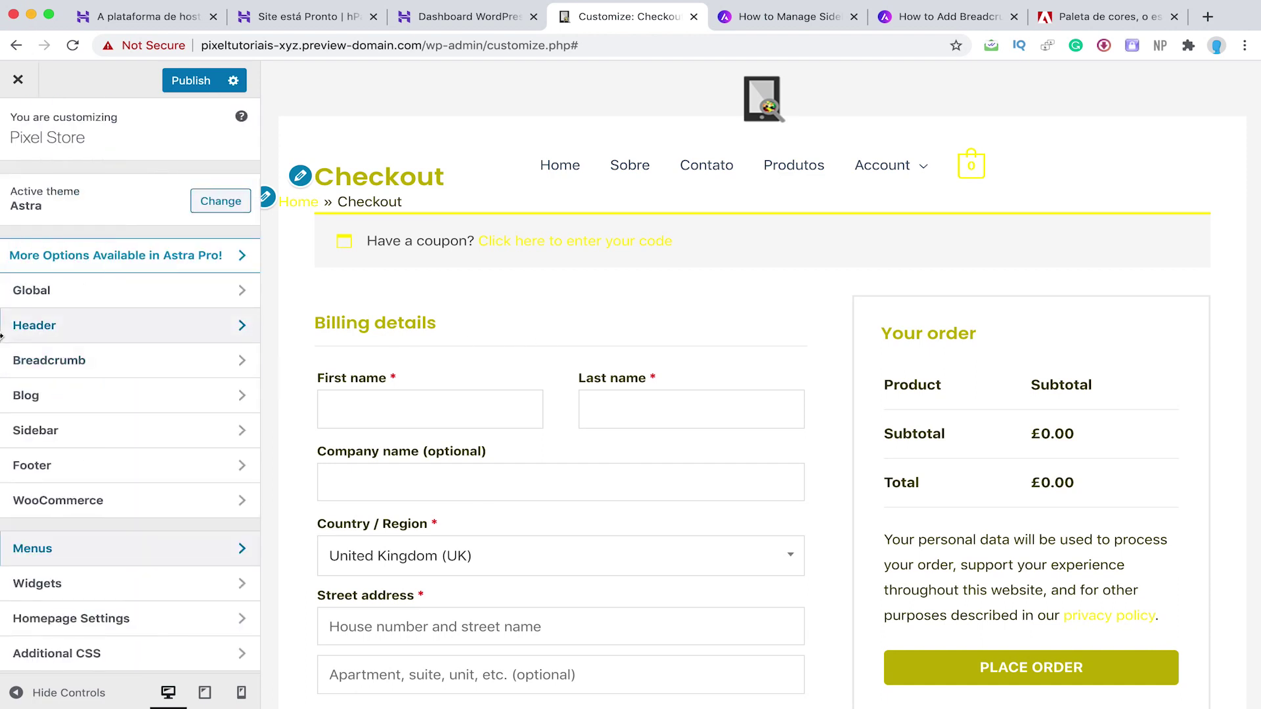
left_click(62, 589)
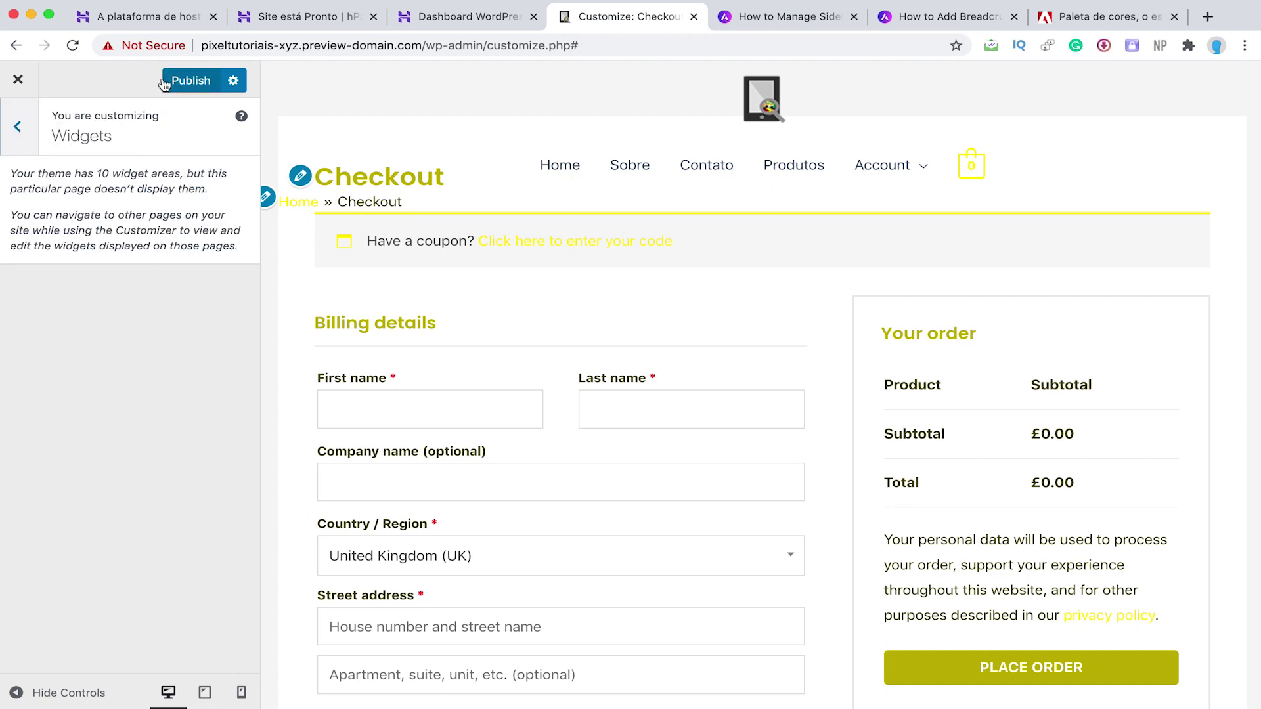
left_click(11, 131)
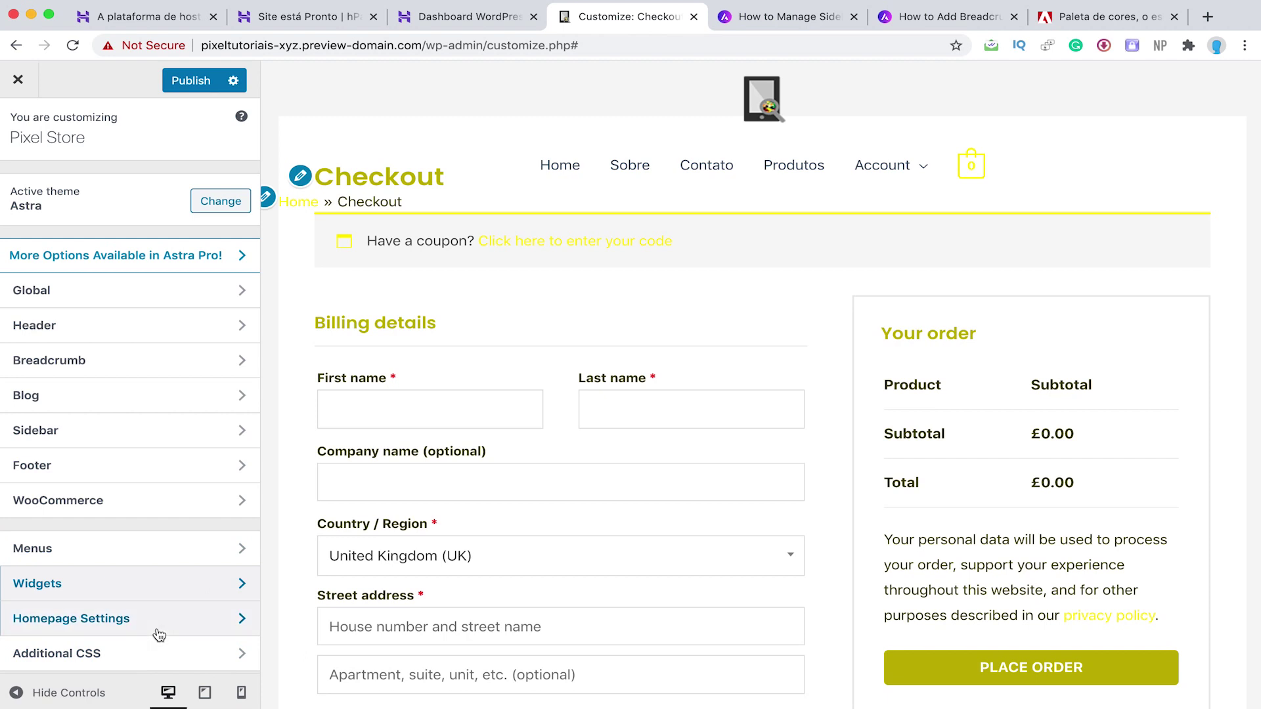
Step: Review the static homepage options in Homepage Settings, keeping Home selected, and check the Additional CSS section
left_click(198, 624)
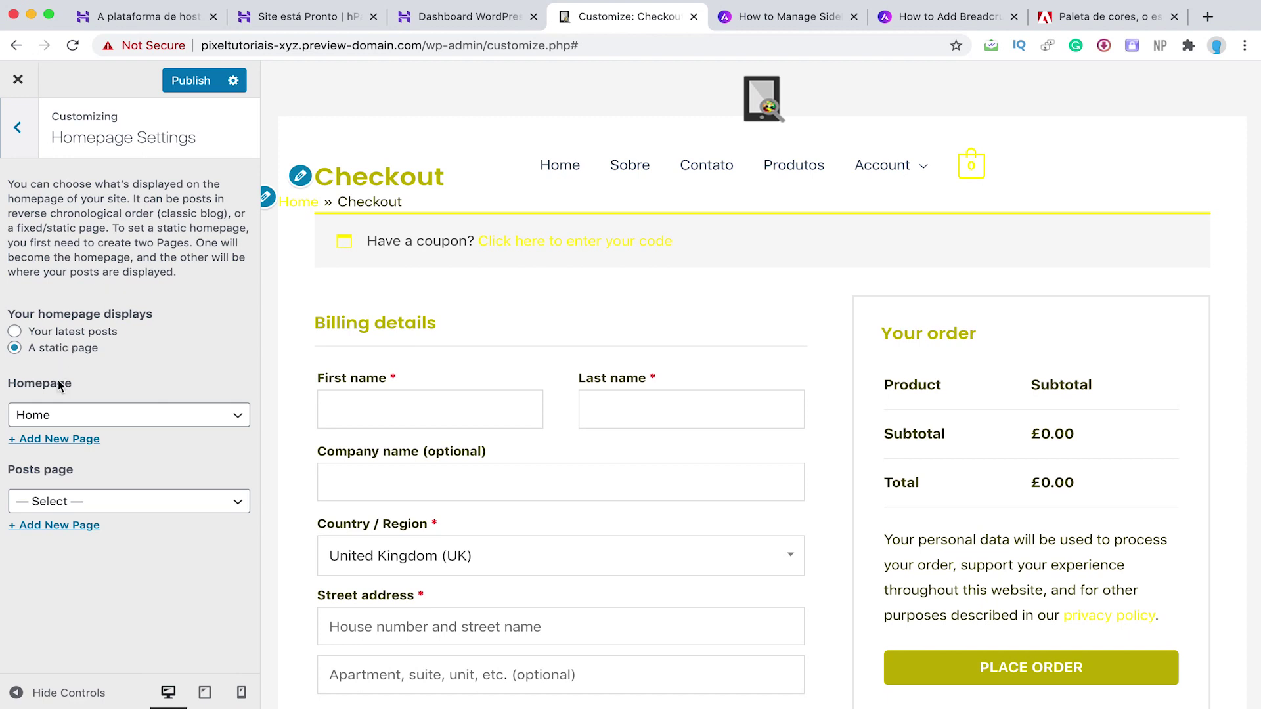
left_click(92, 420)
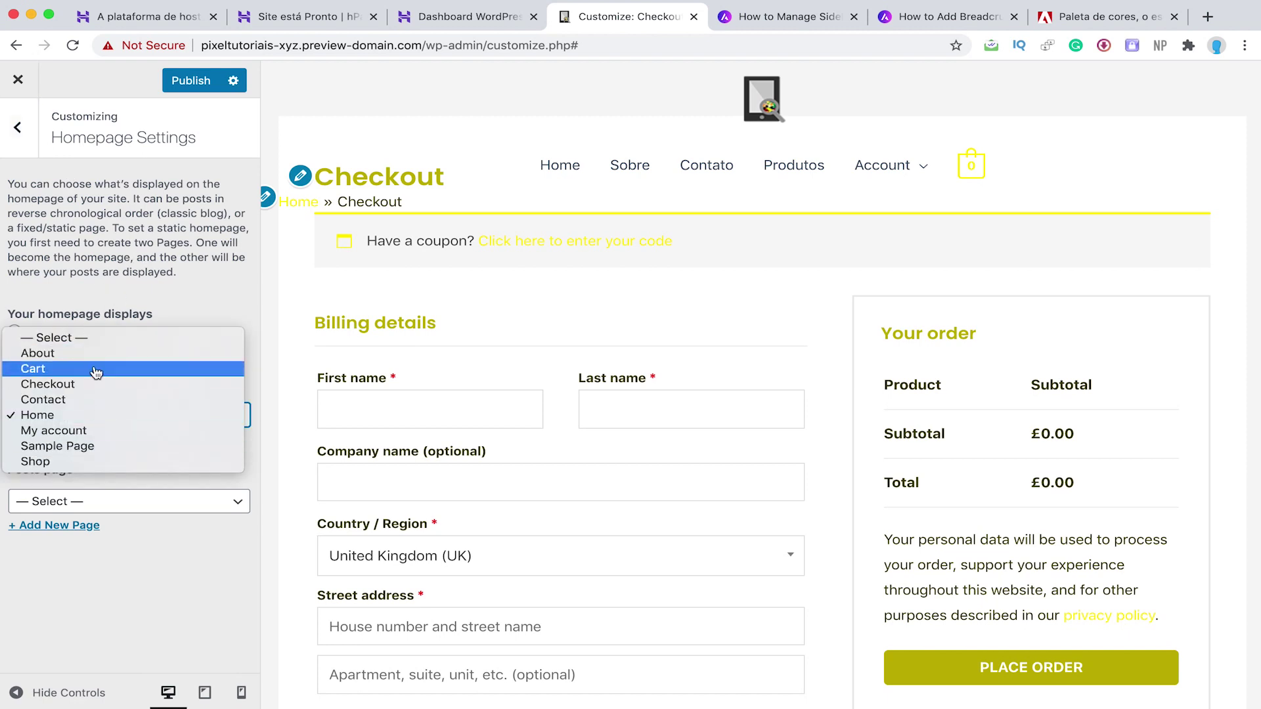
left_click(68, 421)
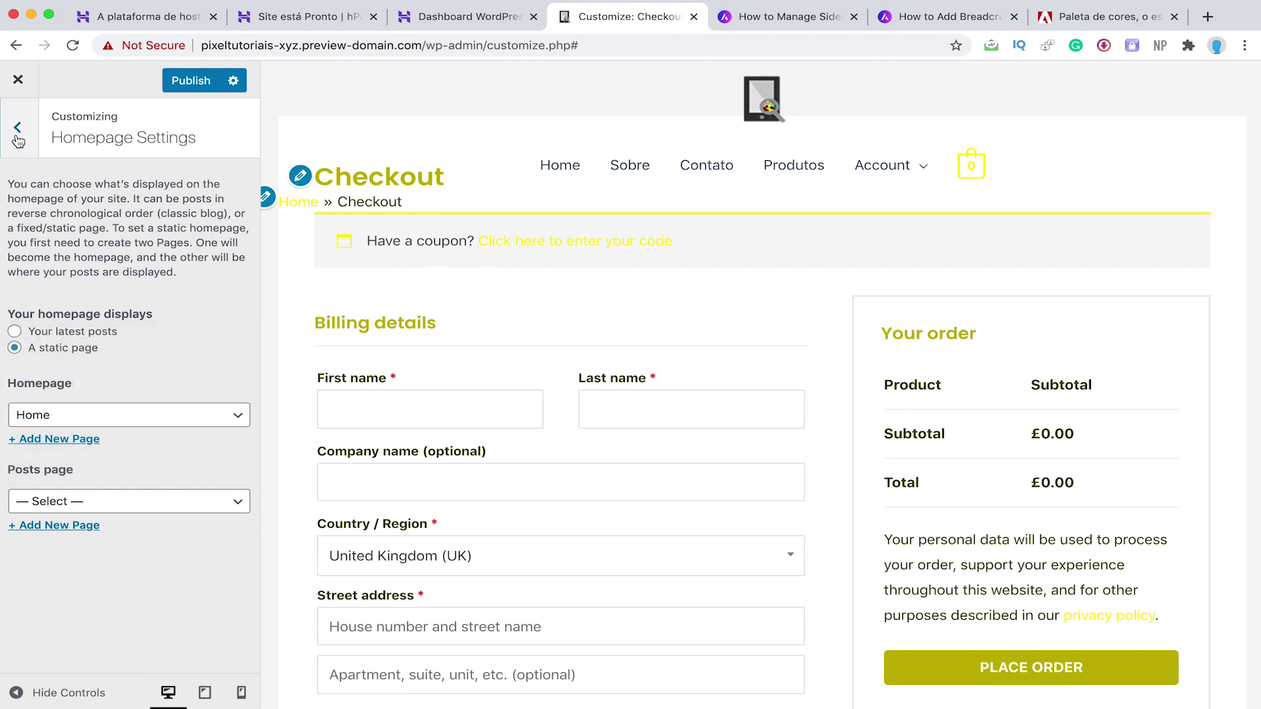
left_click(18, 131)
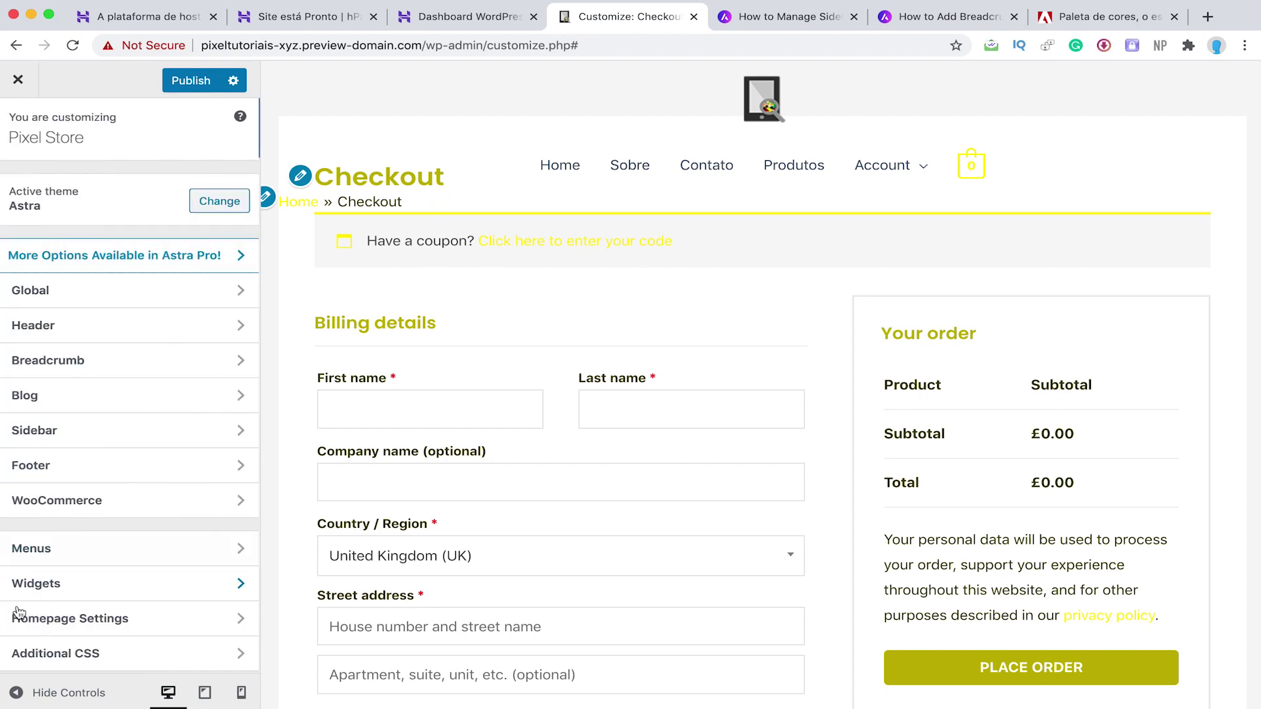
left_click(56, 653)
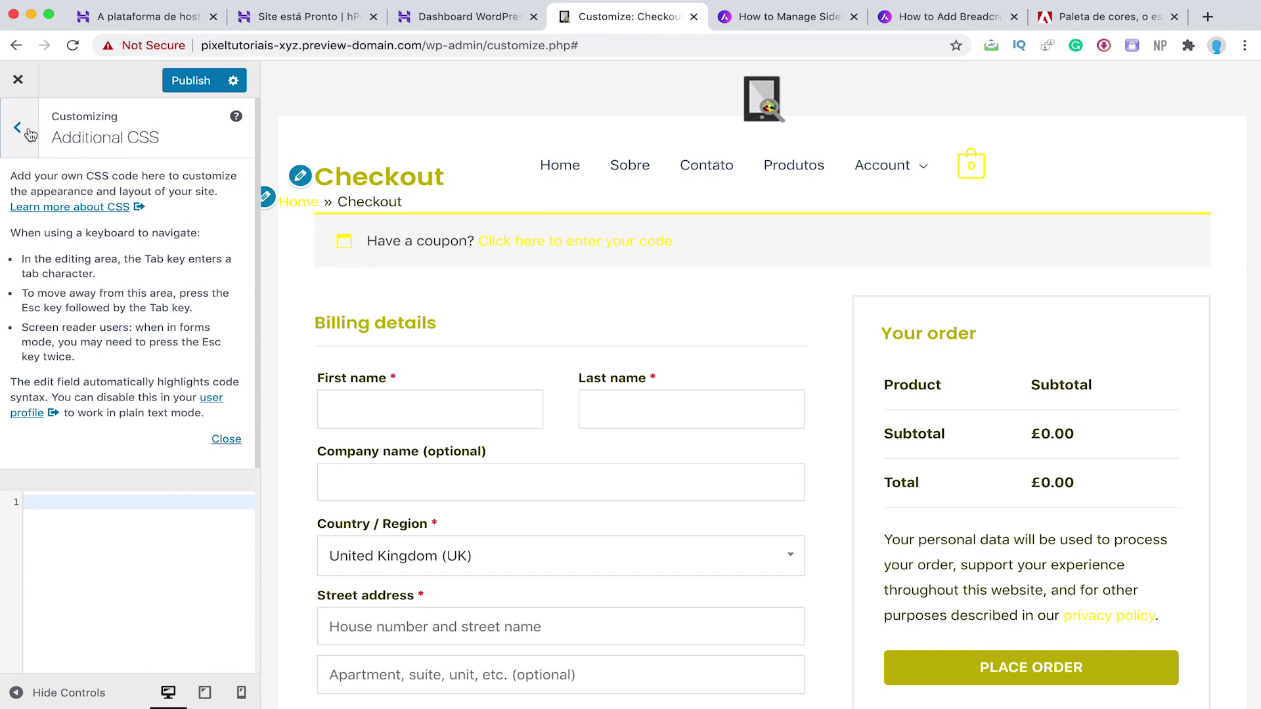
left_click(17, 129)
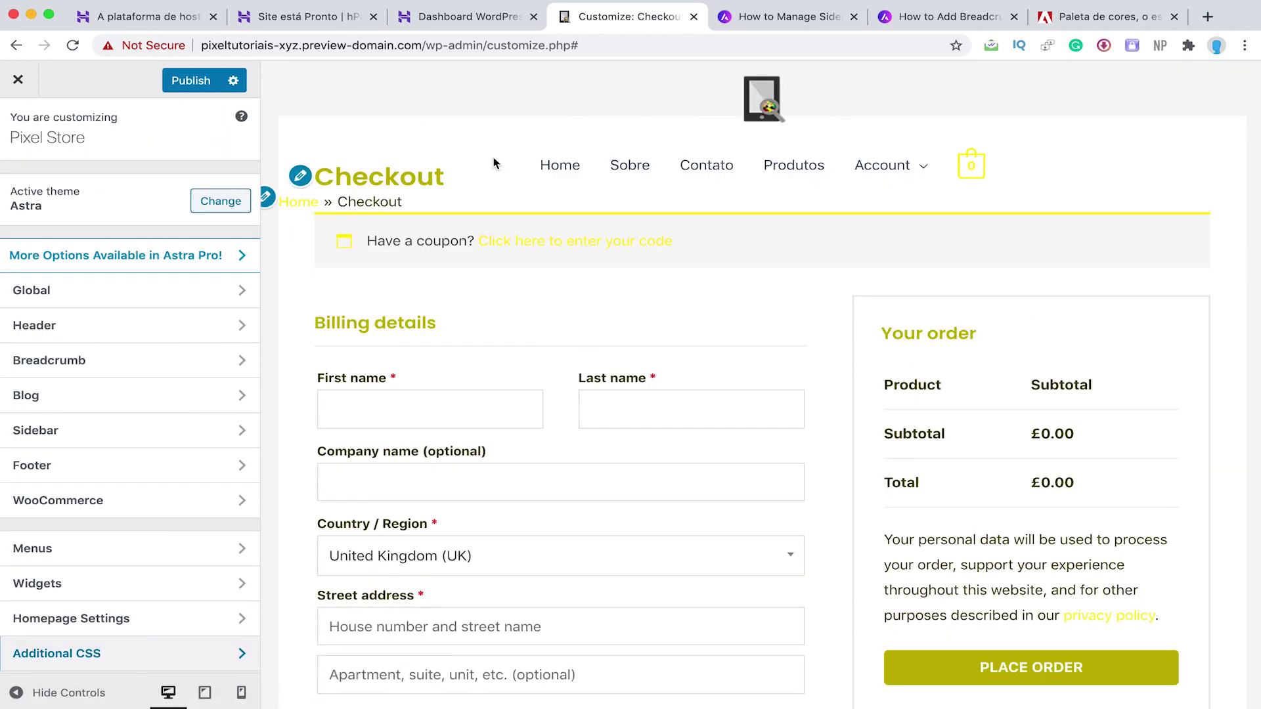
Step: Reveal the checkout preview's coupon code field, publish the customizer changes and return to the WordPress dashboard
left_click(558, 244)
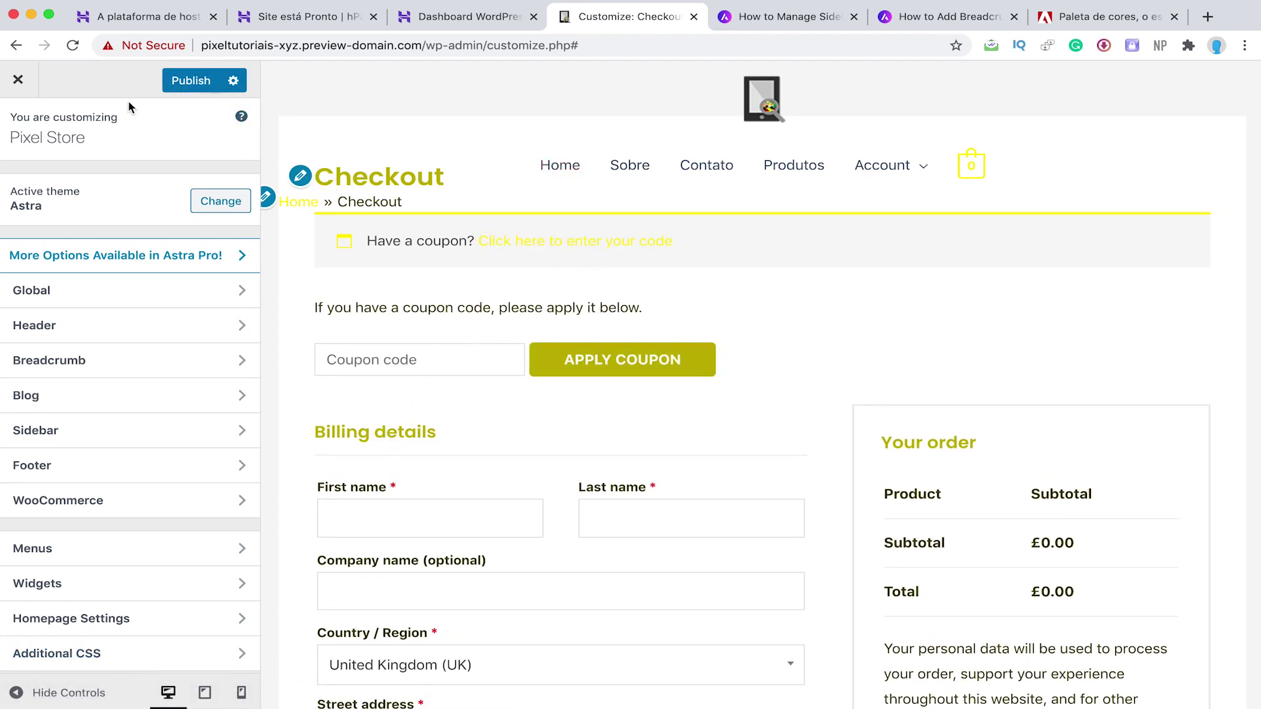
left_click(190, 80)
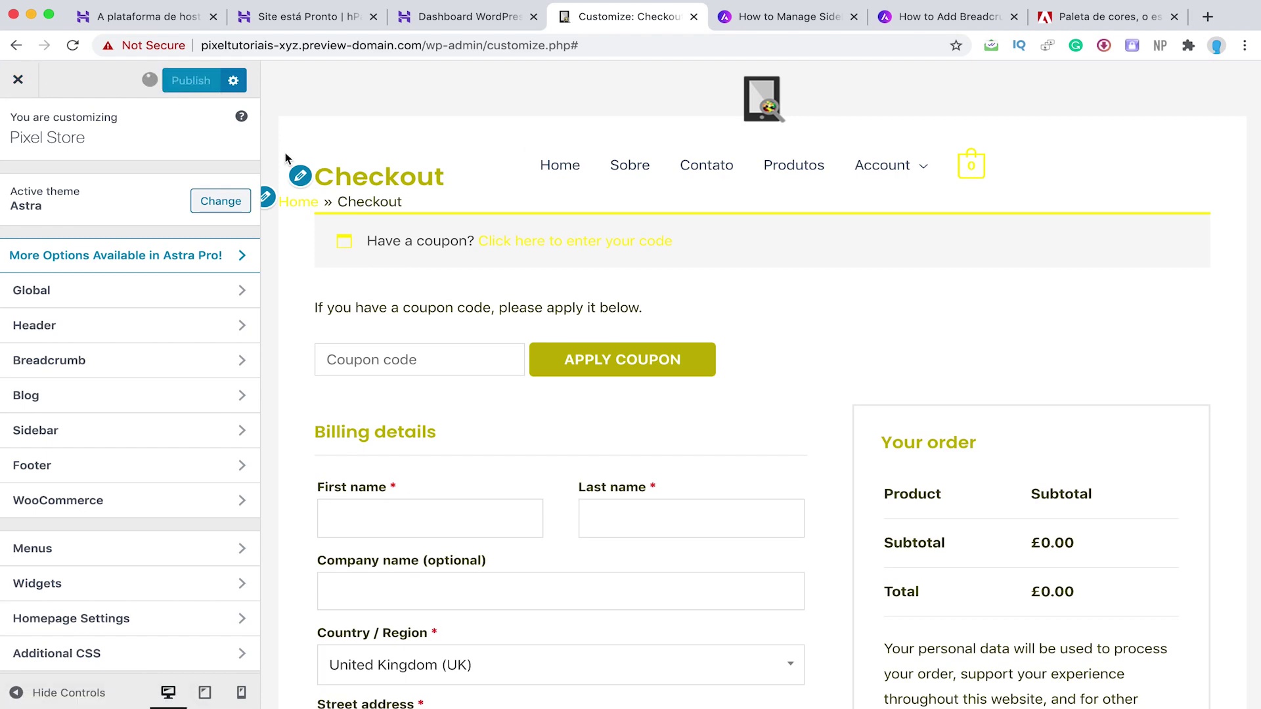
key("super+bracketleft")
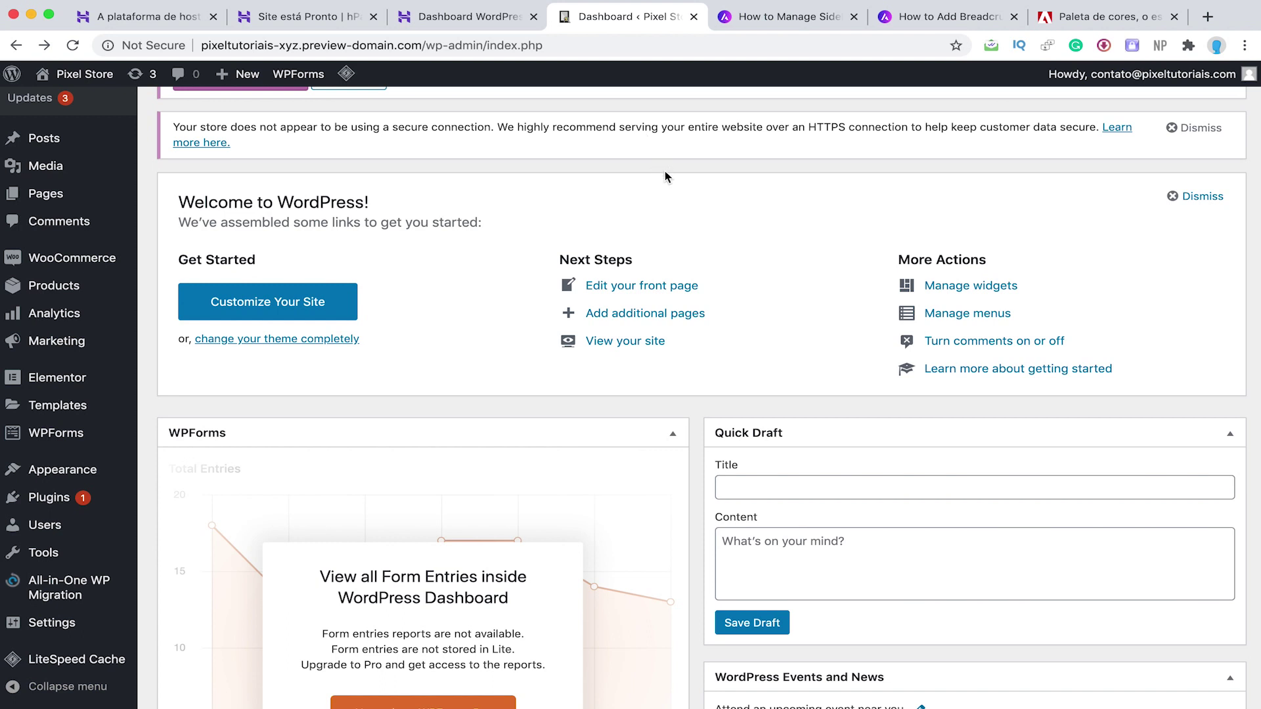
Step: Open the site's front page in Elementor and look through its sections from the hero to the client logos
left_click(640, 294)
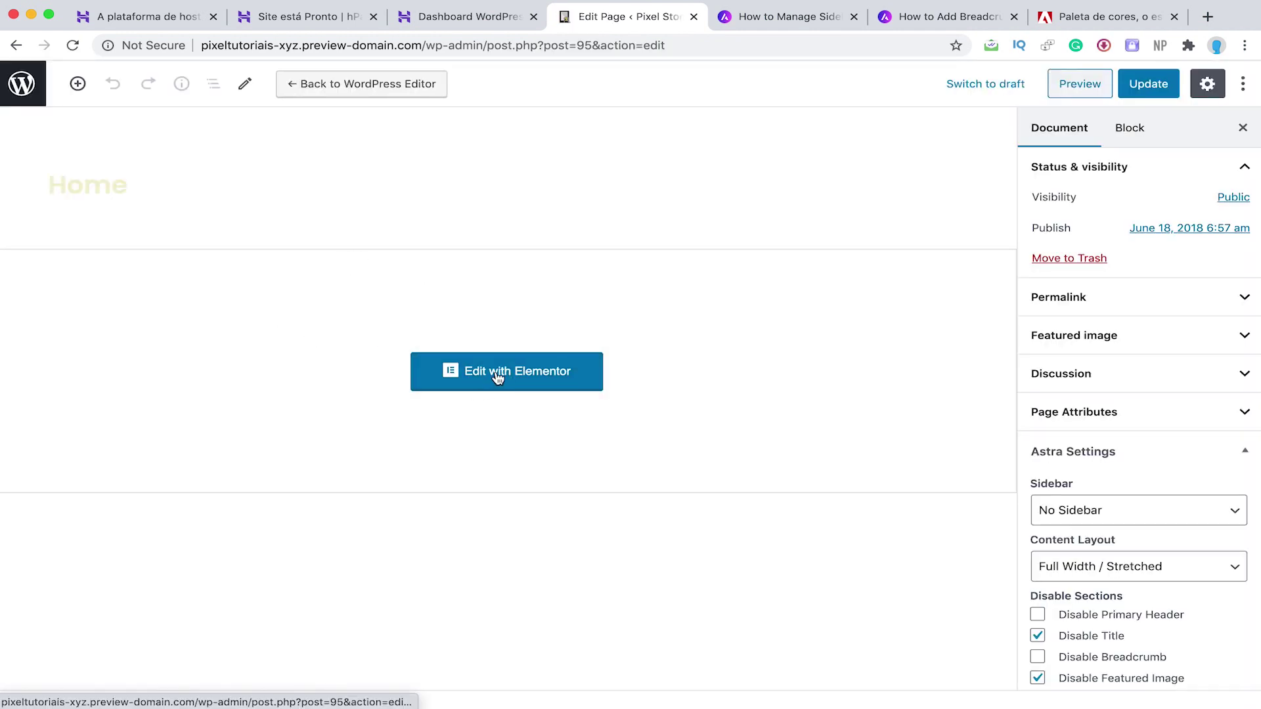
left_click(485, 380)
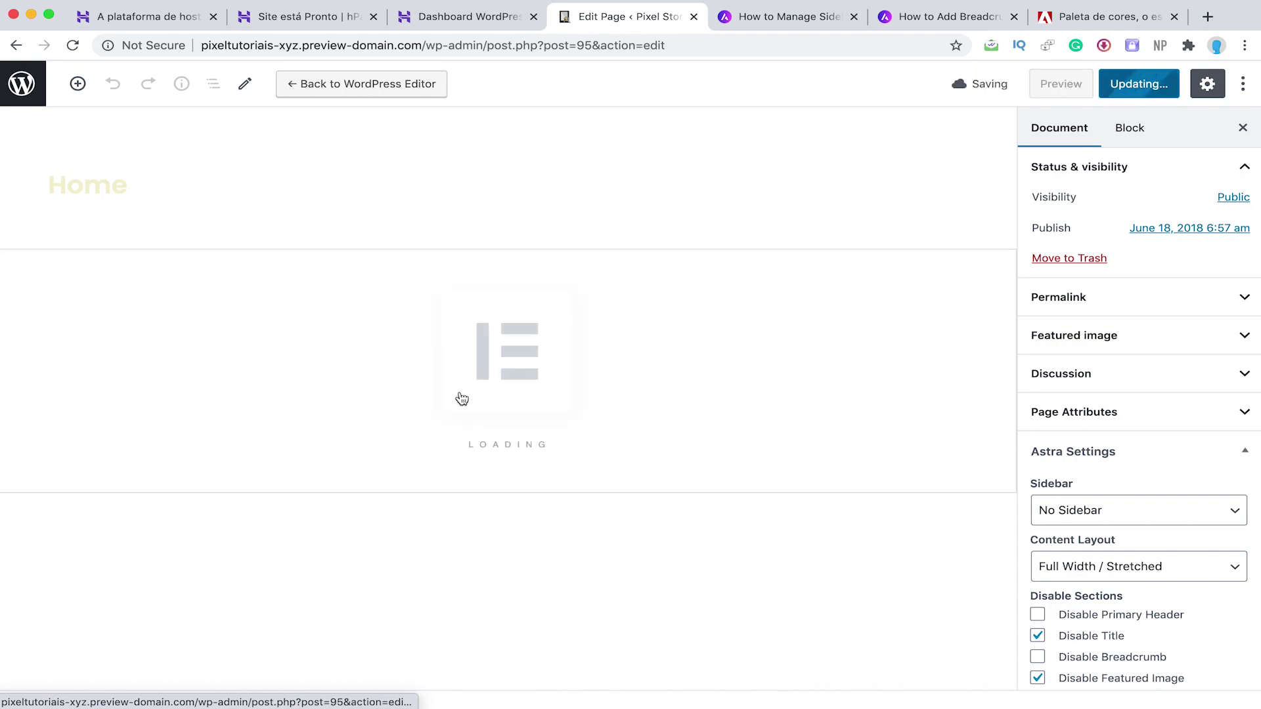
scroll(552, 263, "down", 10)
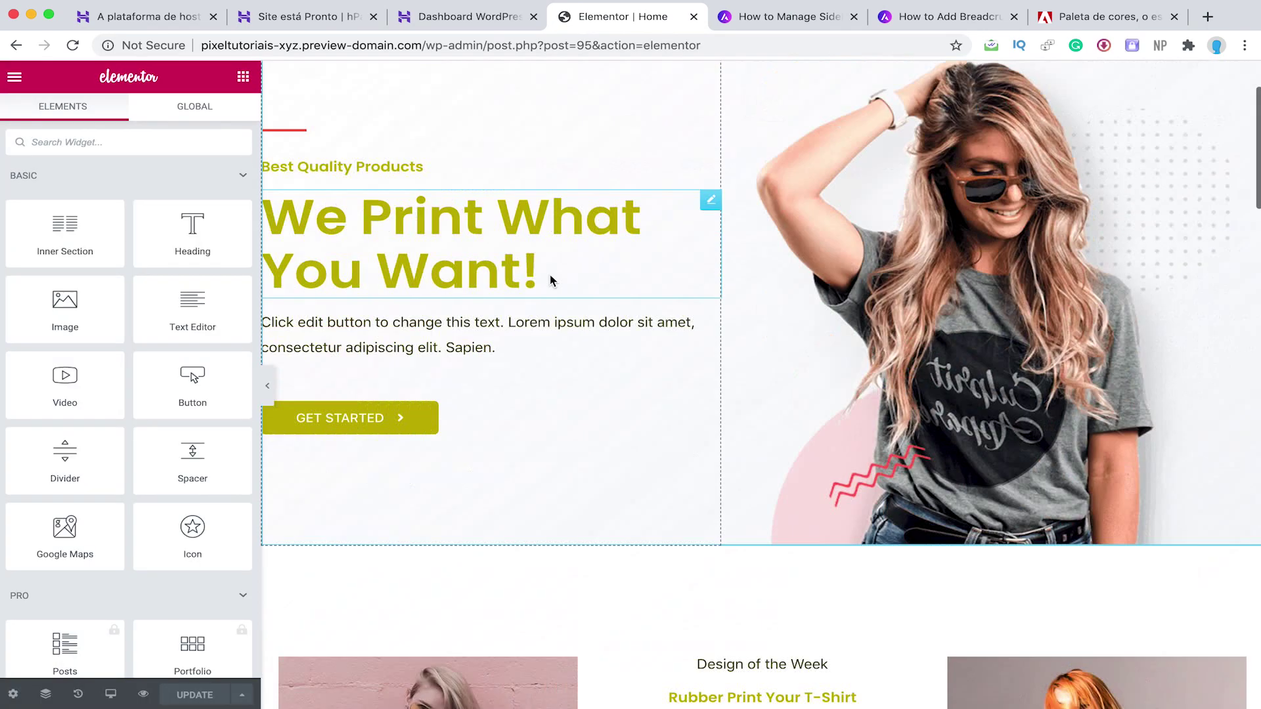
scroll(559, 315, "up", 10)
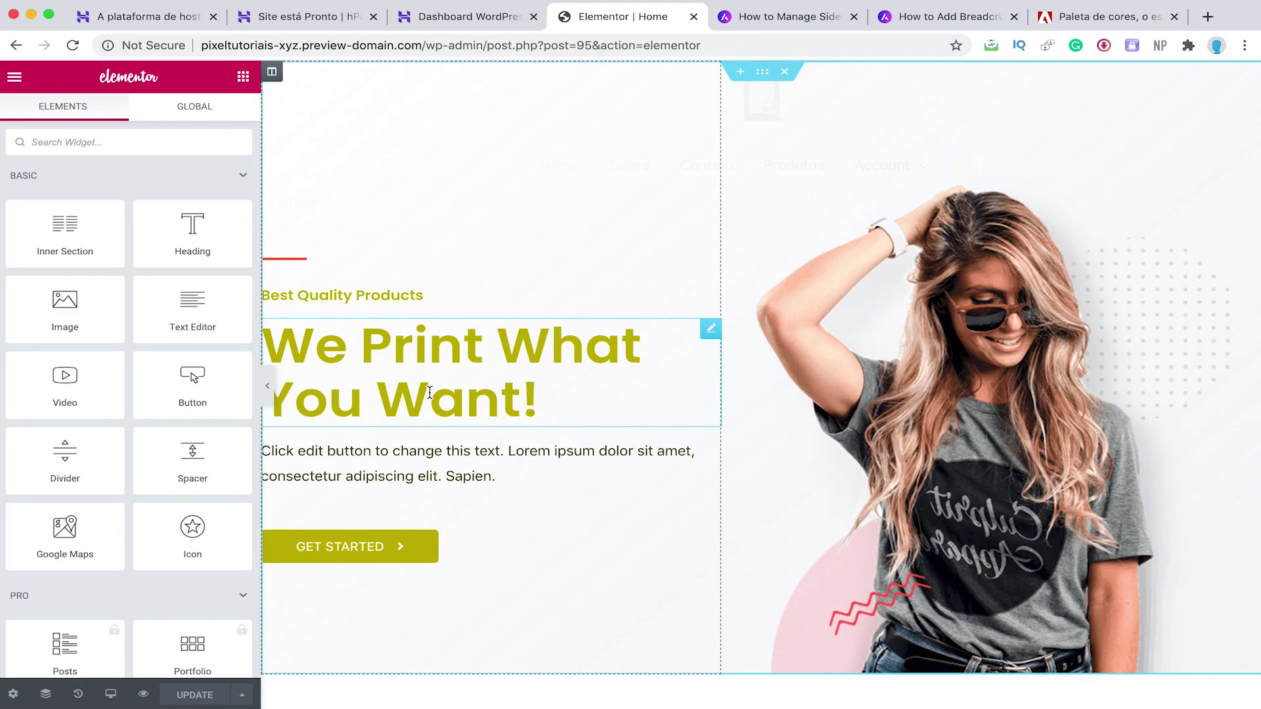
scroll(550, 361, "down", 15)
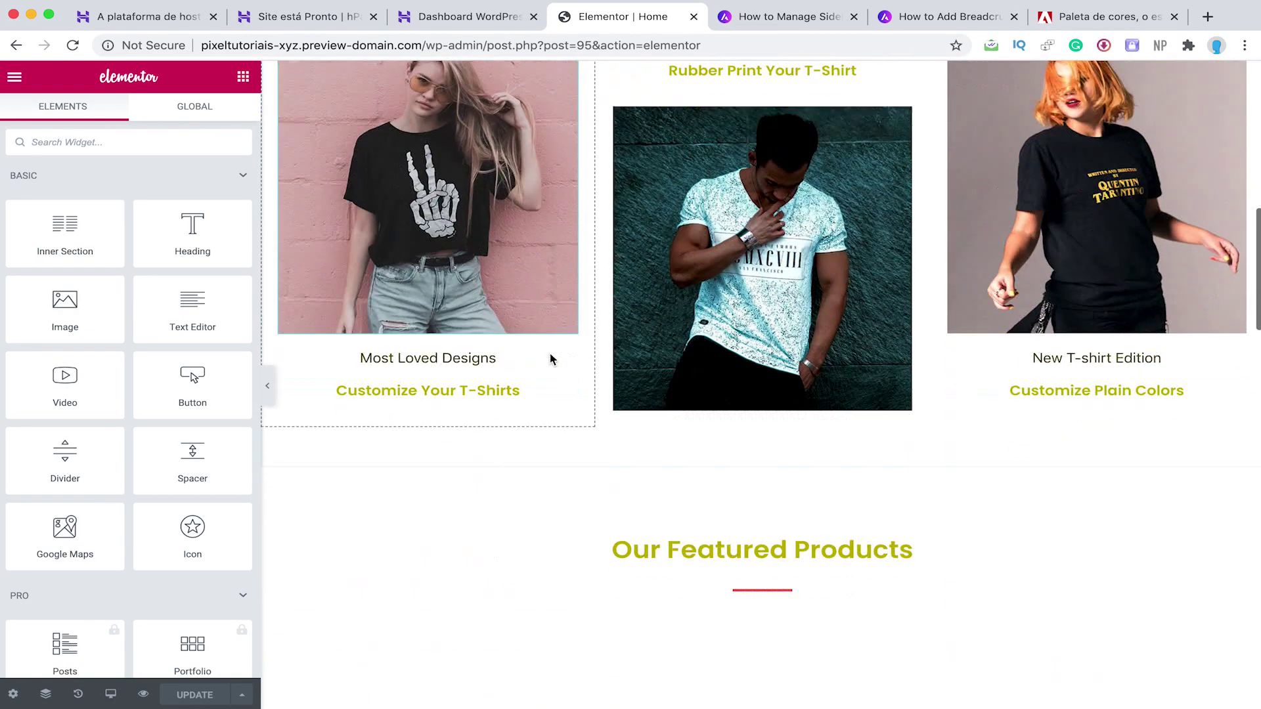
scroll(551, 381, "down", 3)
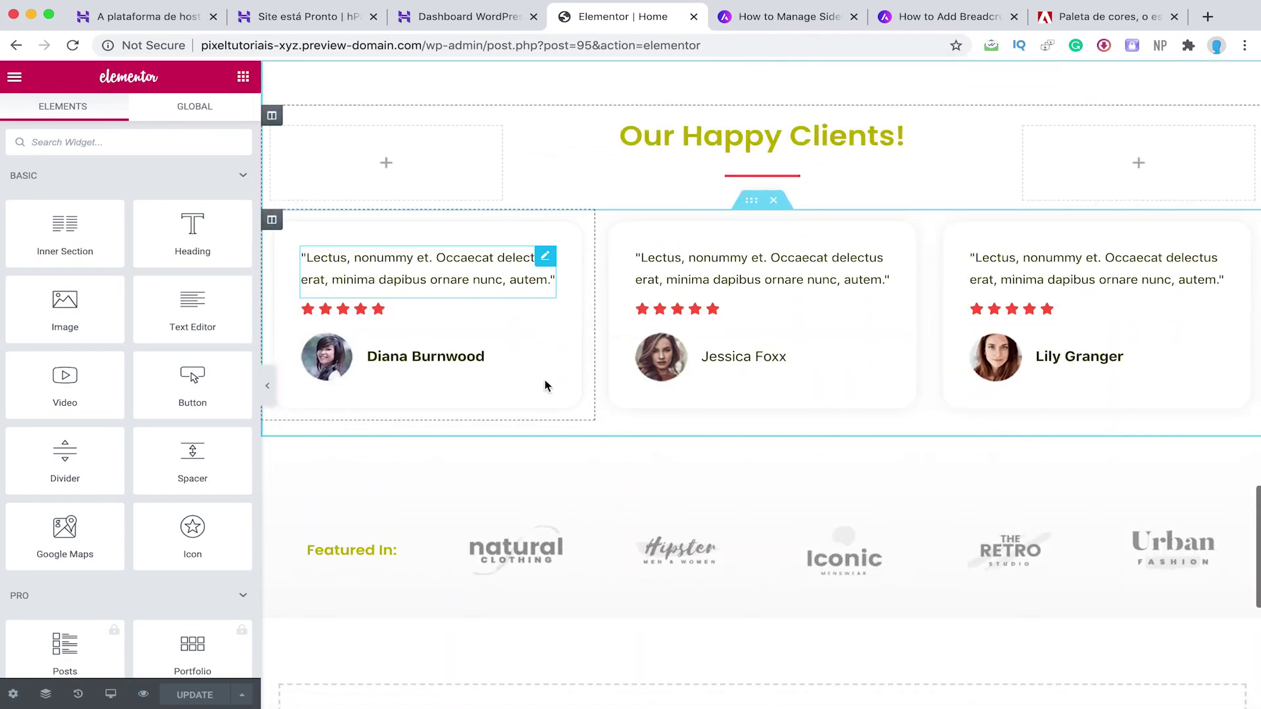
scroll(499, 328, "up", 20)
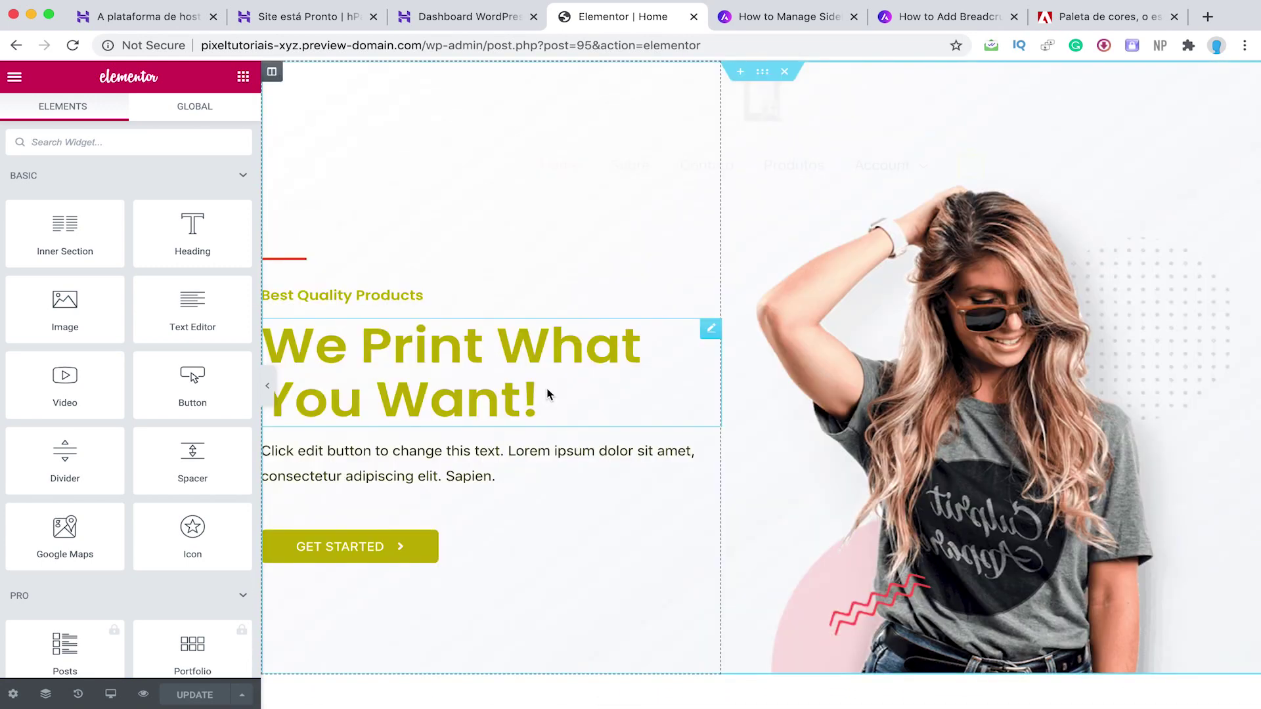
Step: Inspect the editing options of the hero's main heading and image, then return to the widget list
double_click(510, 398)
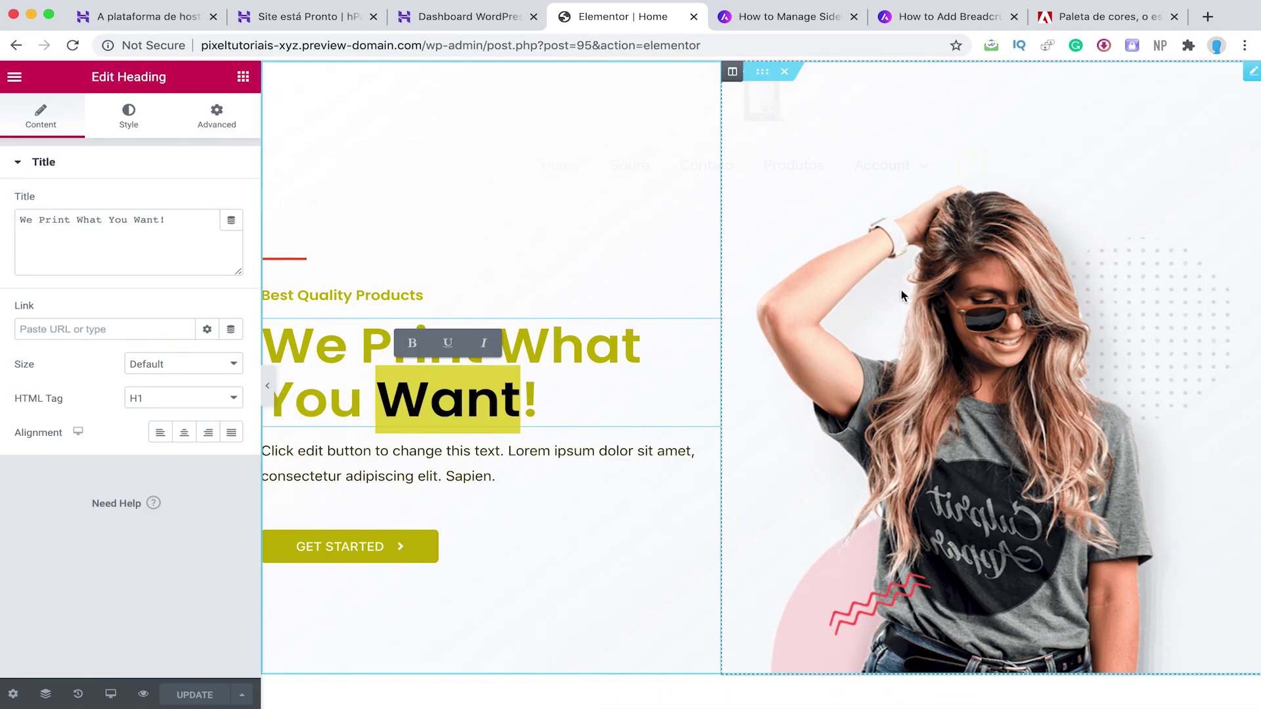
left_click(887, 304)
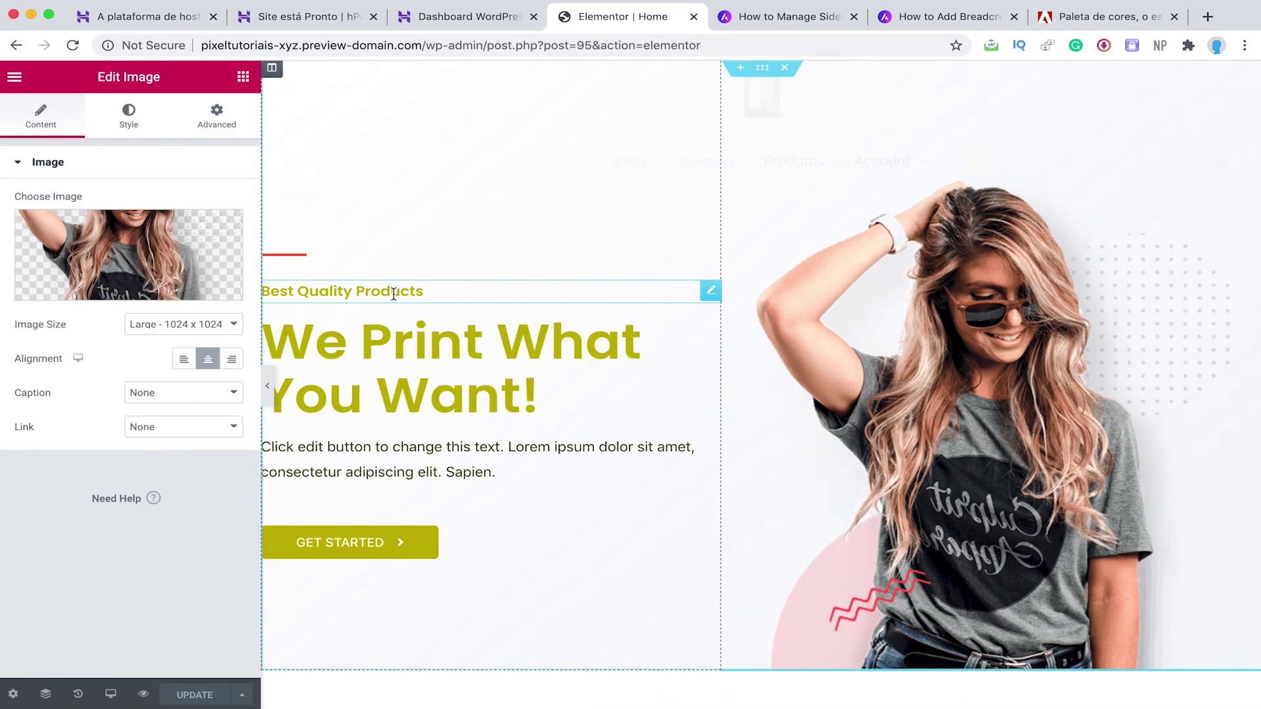
left_click(466, 291)
left_click_drag(458, 293, 194, 298)
left_click(244, 76)
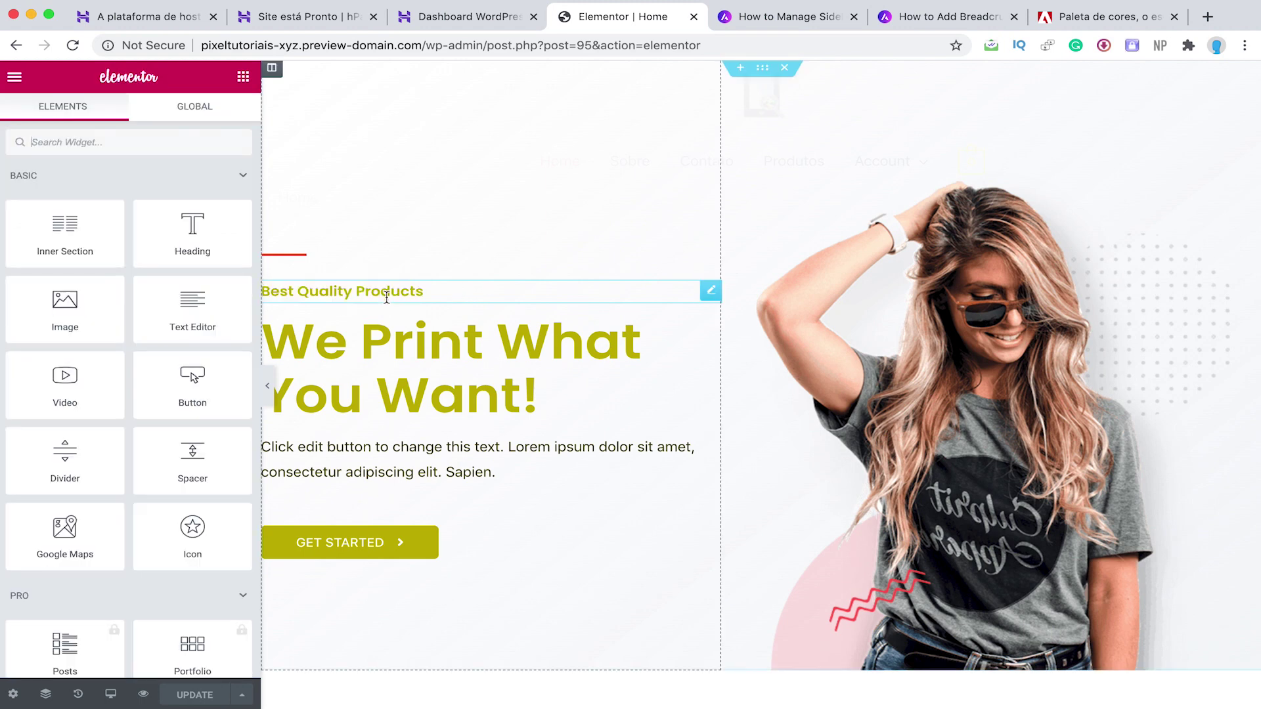
Step: Replace the hero texts with "Bem vindo ao Pixel", "O melhor site de vendas" and "Conheça todos nossos produtos"
type("B")
left_click(417, 291)
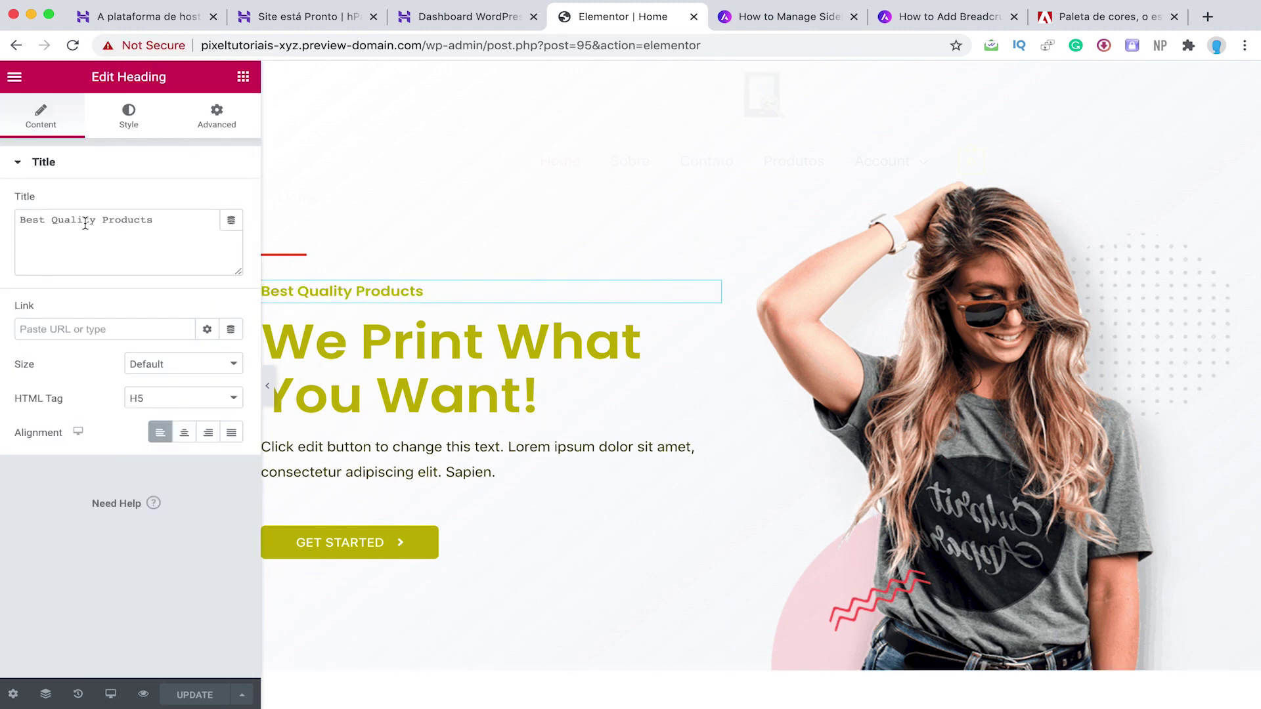
left_click_drag(113, 230, 1, 205)
type("bEM")
key("BackSpace")
key("BackSpace")
key("BackSpace")
key("BackSpace")
type("bE")
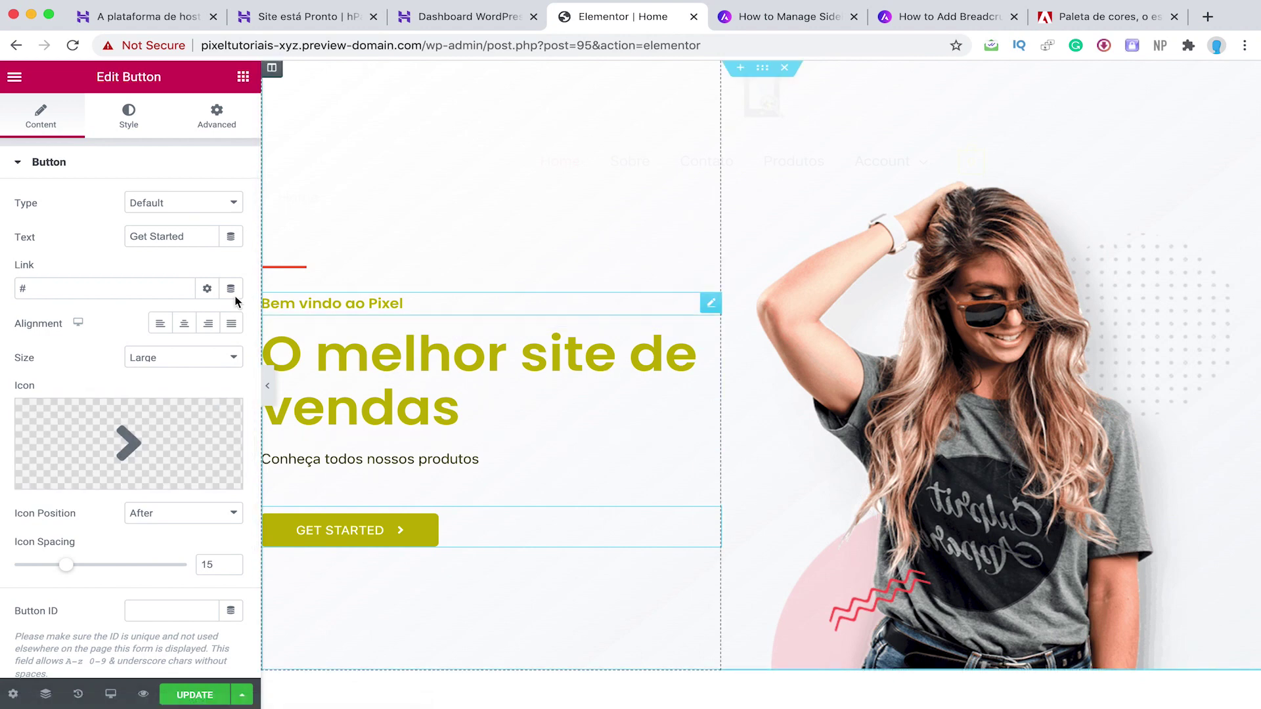
Step: Inspect the editing options of the hero image and the first T-shirt image, and look over the sections further down
left_click(884, 344)
left_click(98, 292)
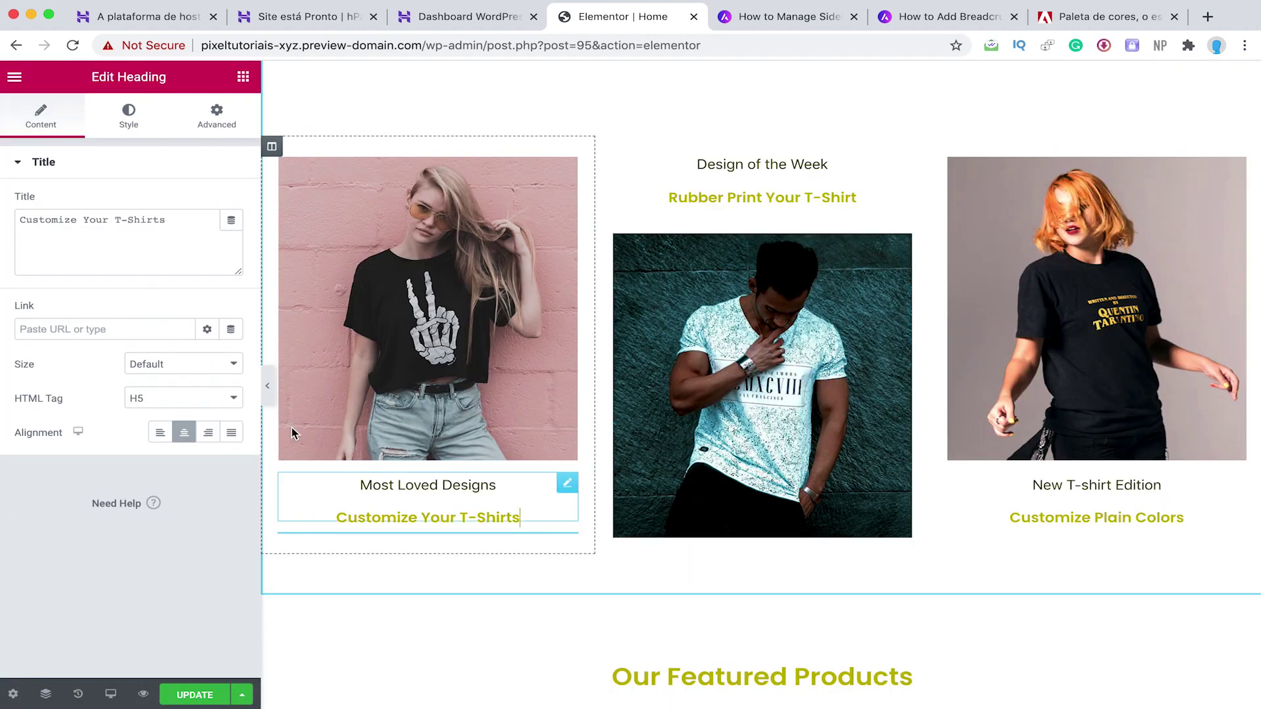
left_click(447, 302)
scroll(678, 322, "down", 10)
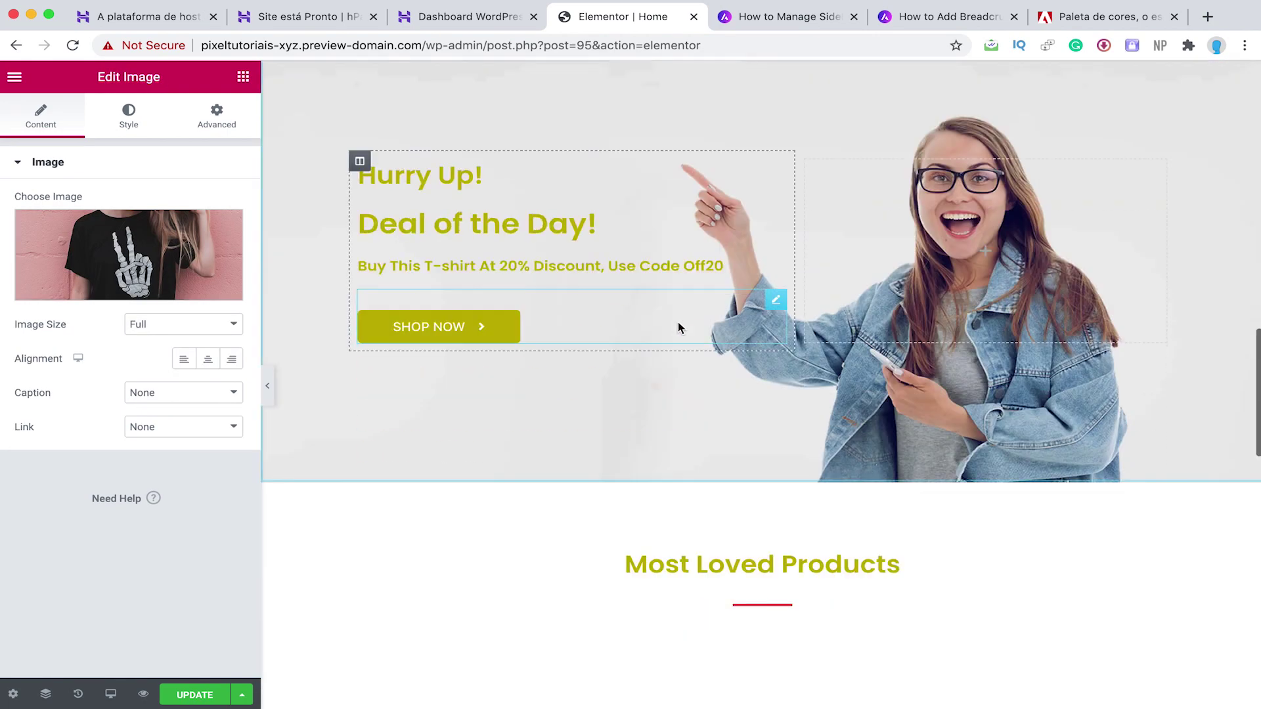
scroll(678, 322, "down", 10)
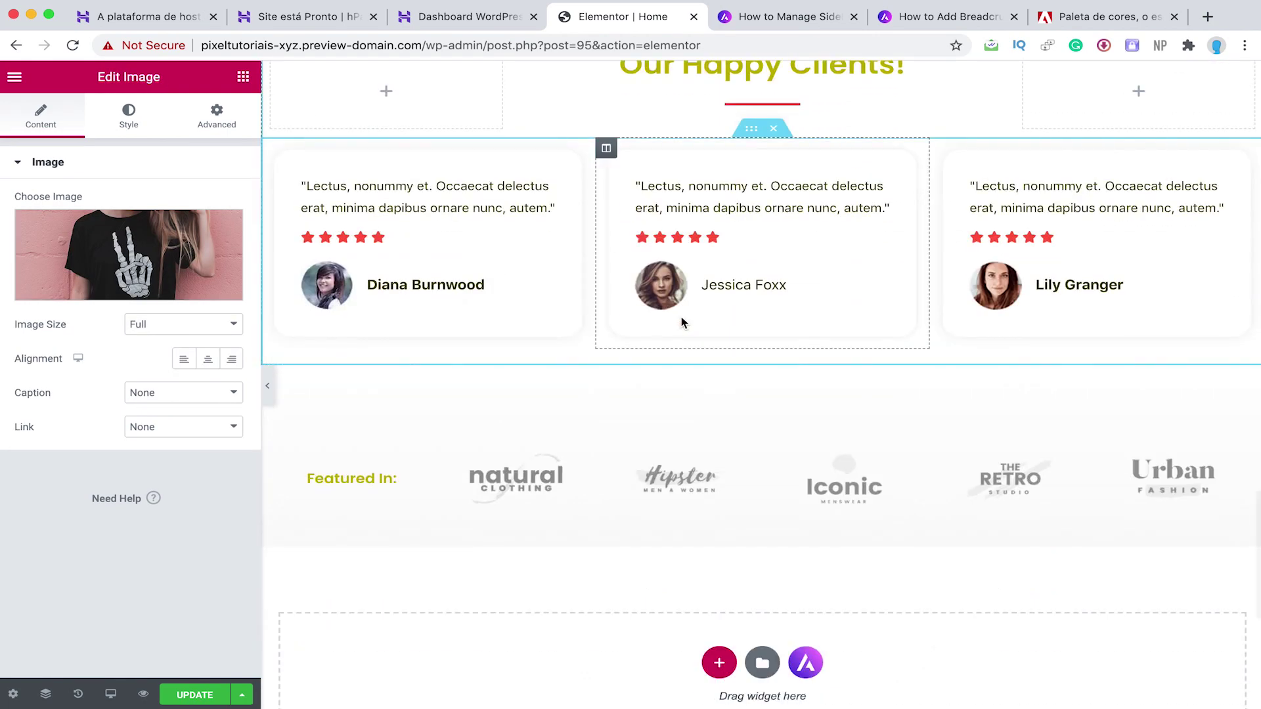
Step: Check the middle testimonial's quote and profile settings, then delete the testimonials inner section under "Our Happy Clients!"
left_click(880, 190)
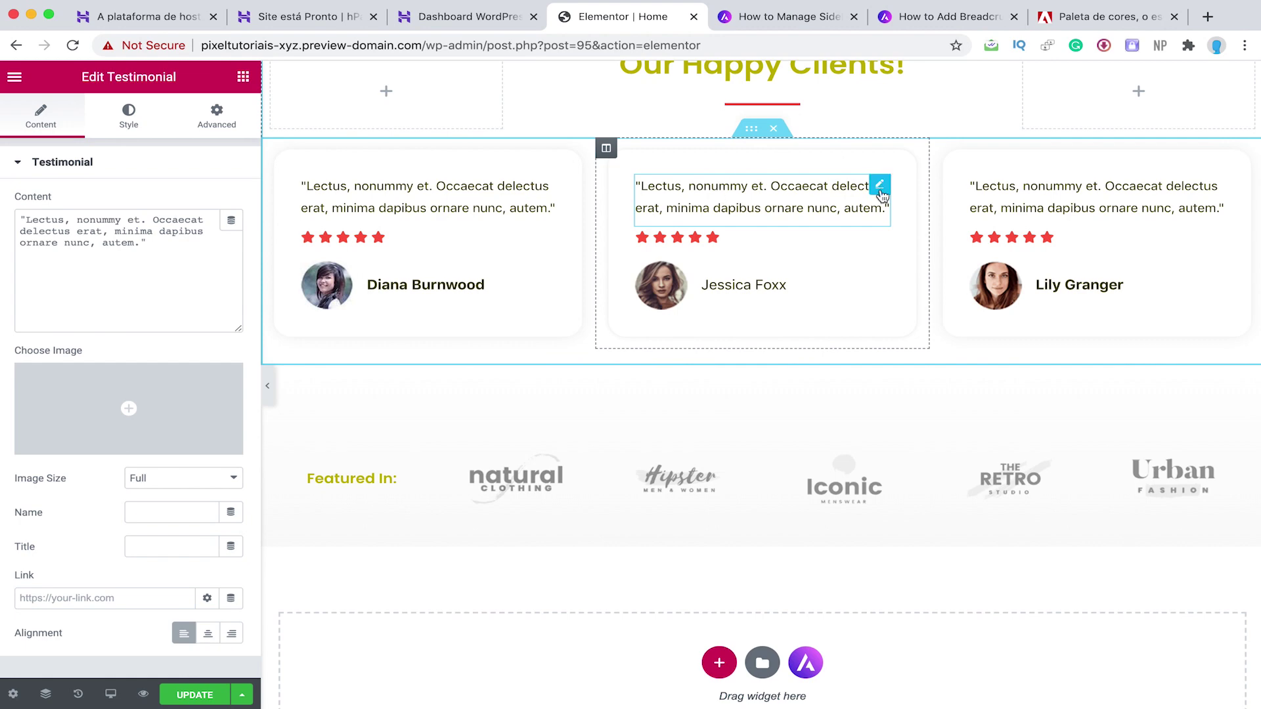
scroll(551, 381, "down", 4)
scroll(550, 381, "up", 4)
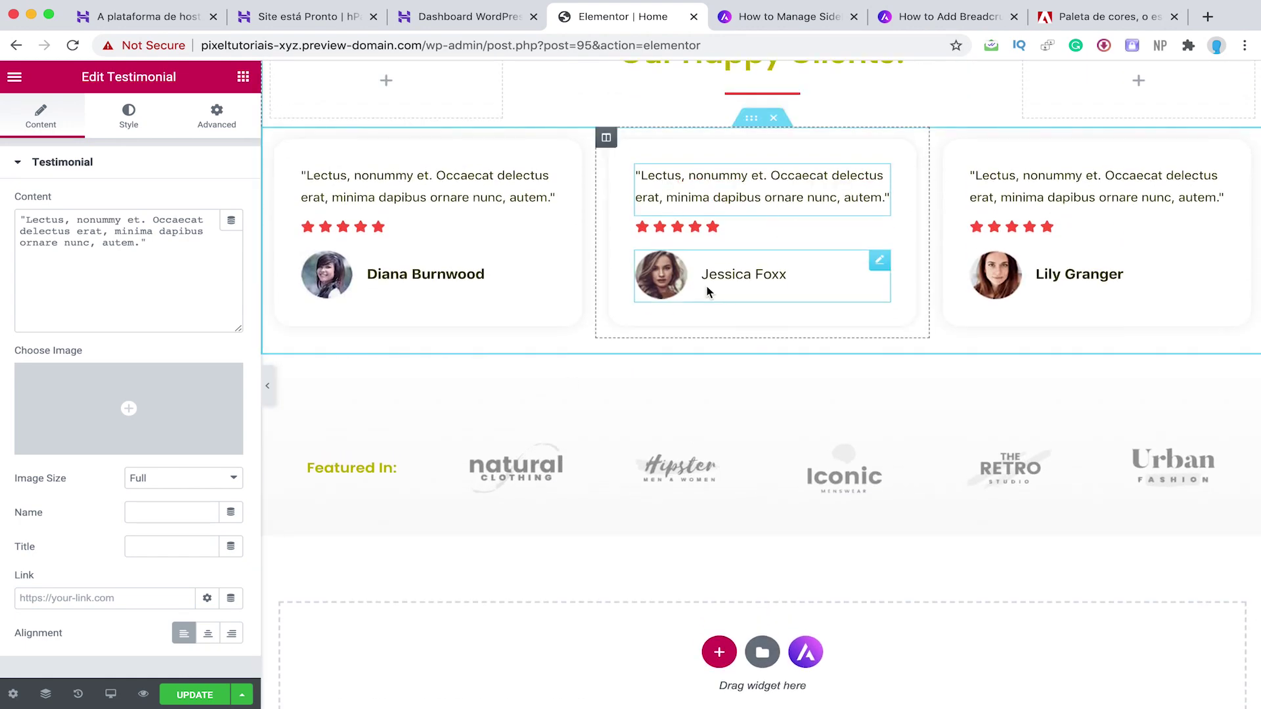
left_click(708, 291)
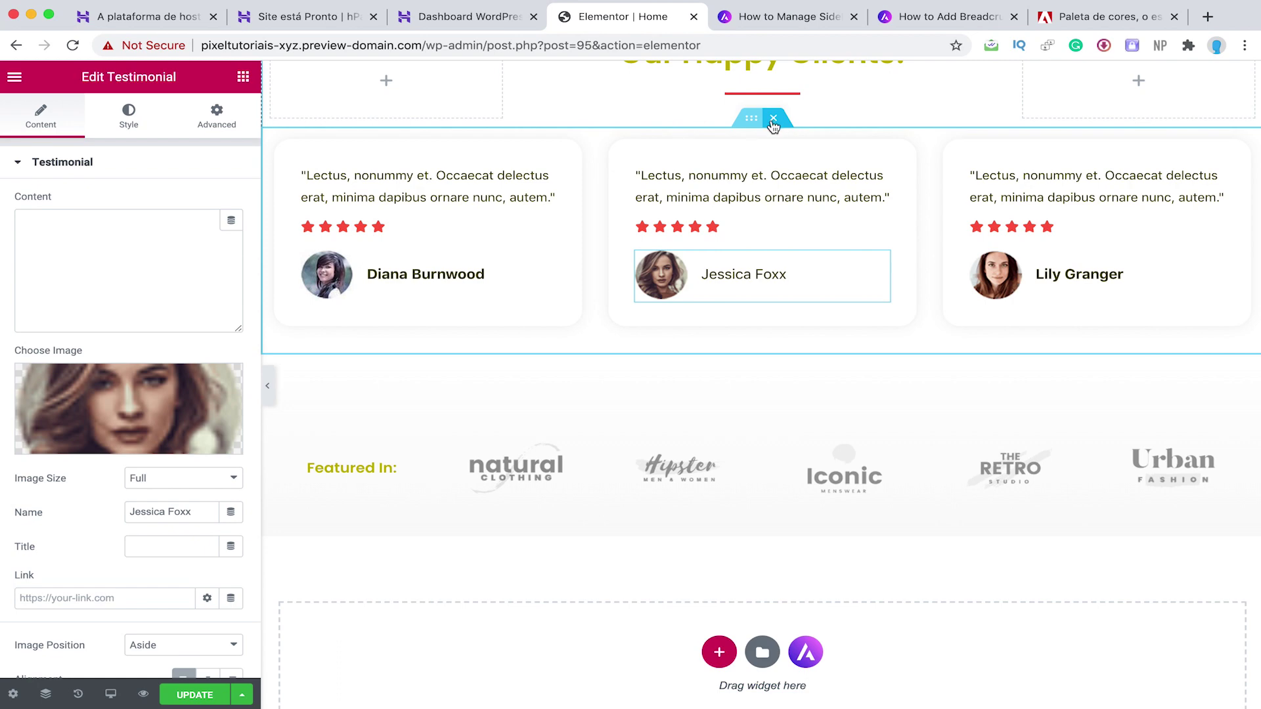
left_click(773, 120)
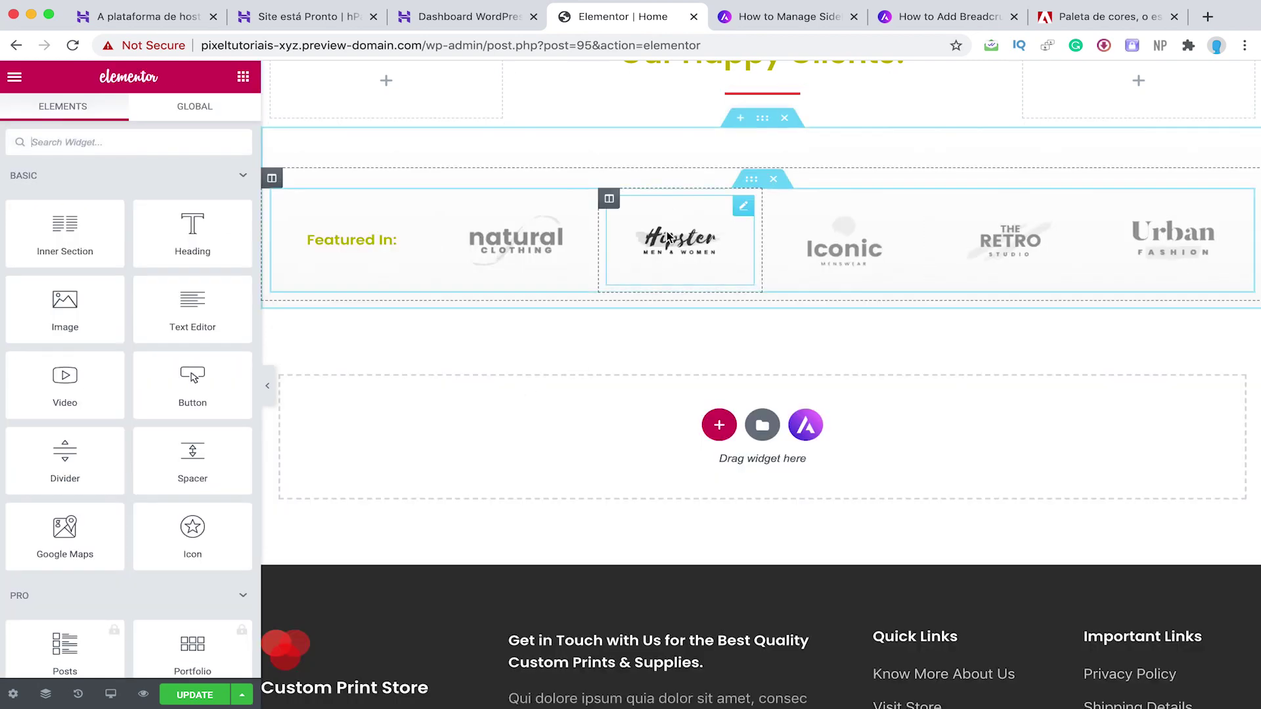
Step: Add a Star Rating widget beneath the row of "Featured In:" logos
scroll(669, 236, "up", 3)
scroll(668, 236, "up", 1)
scroll(131, 394, "down", 15)
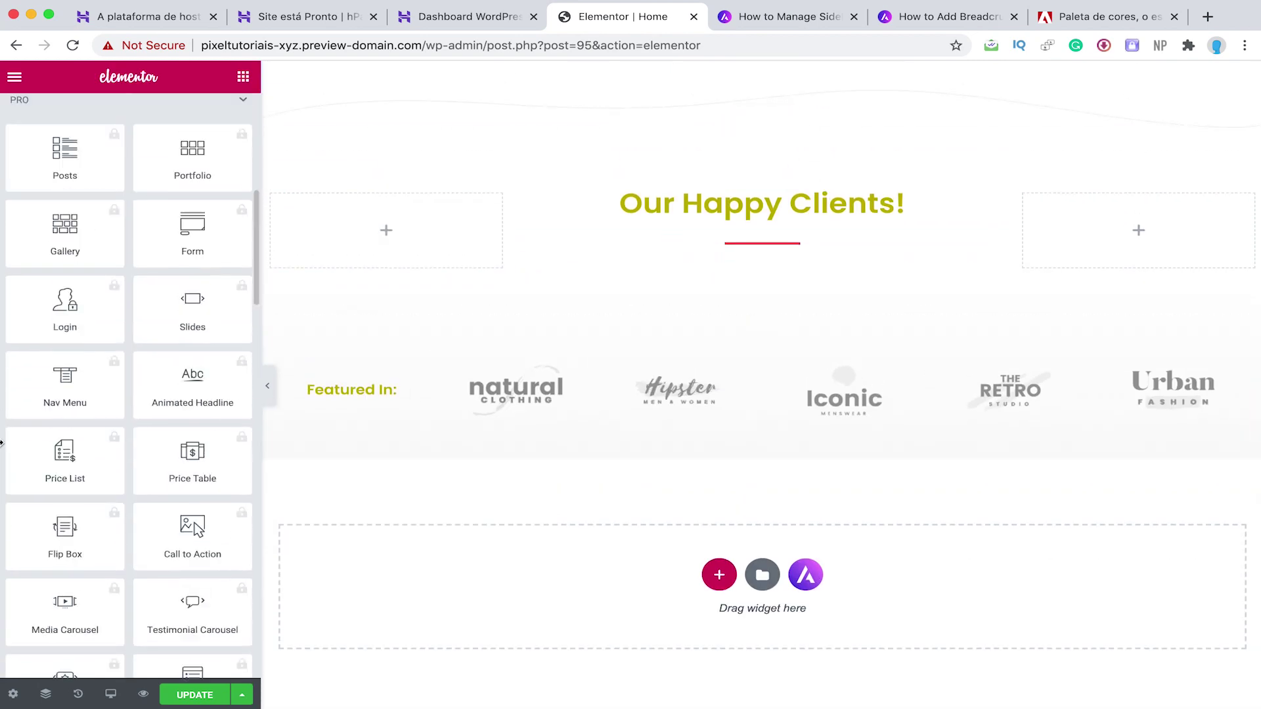
scroll(132, 394, "up", 15)
scroll(1, 444, "down", 10)
scroll(1, 443, "down", 8)
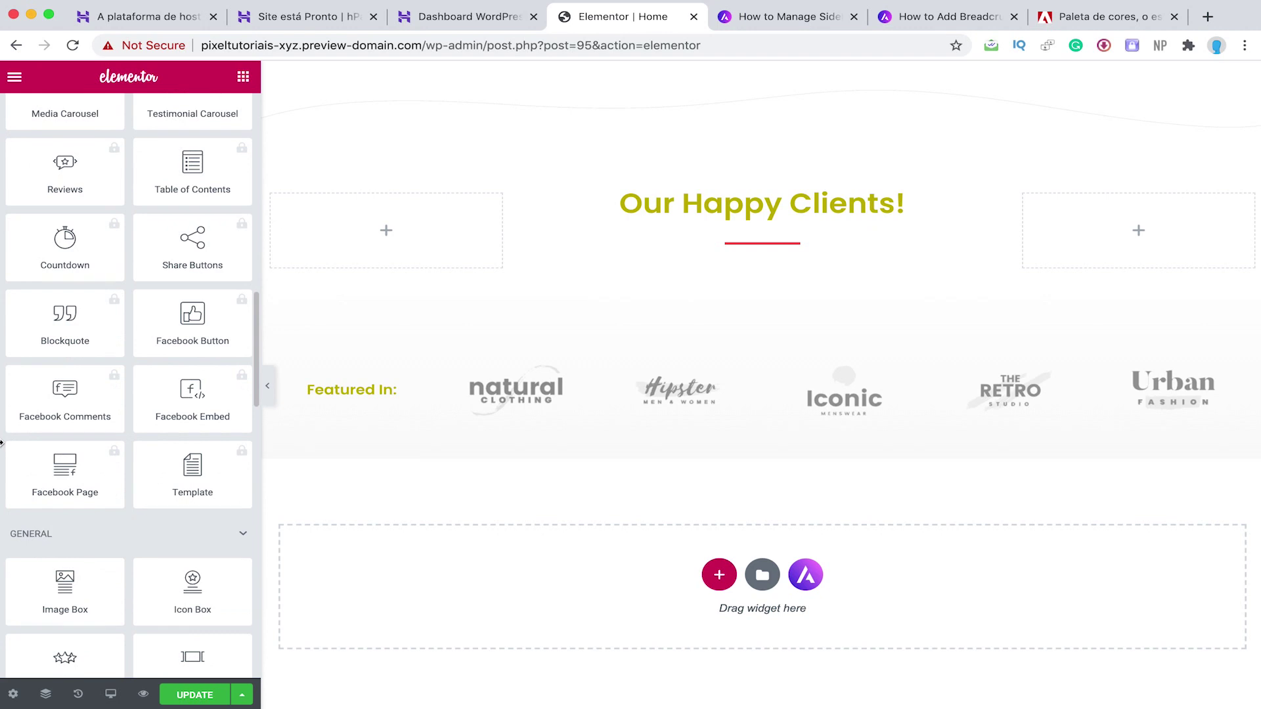
scroll(99, 316, "down", 1)
scroll(73, 319, "down", 2)
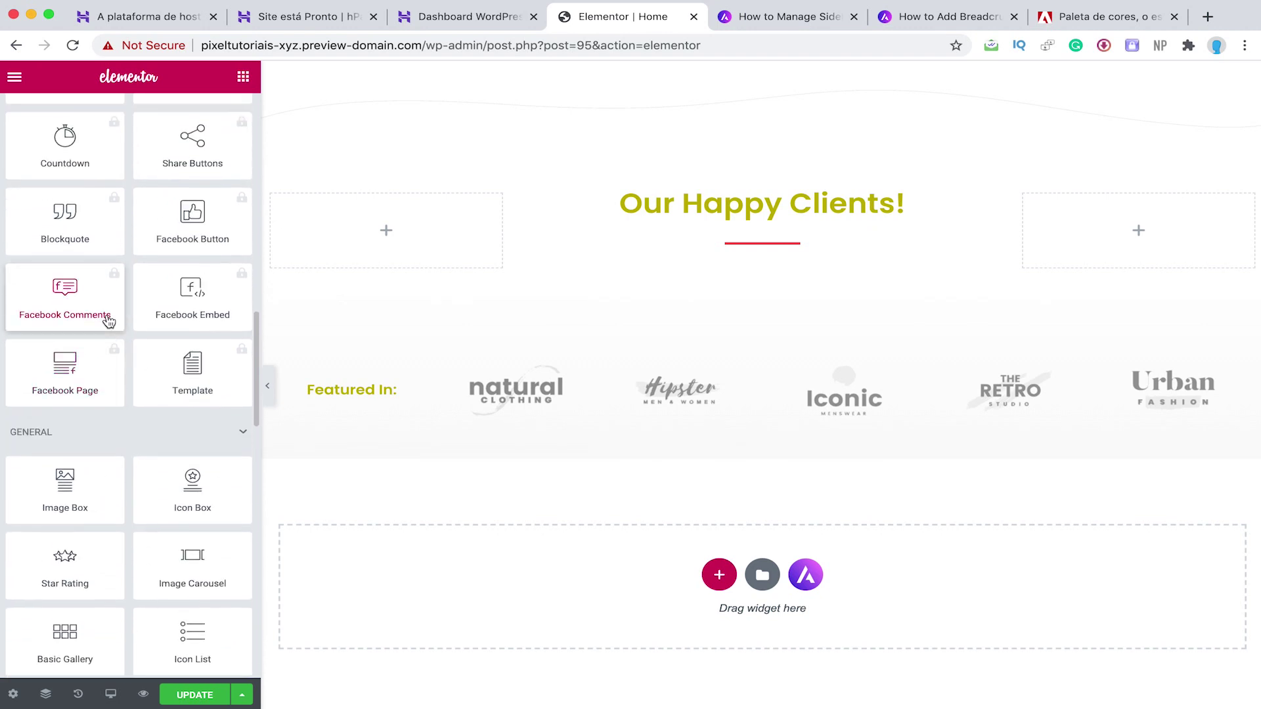
left_click(65, 564)
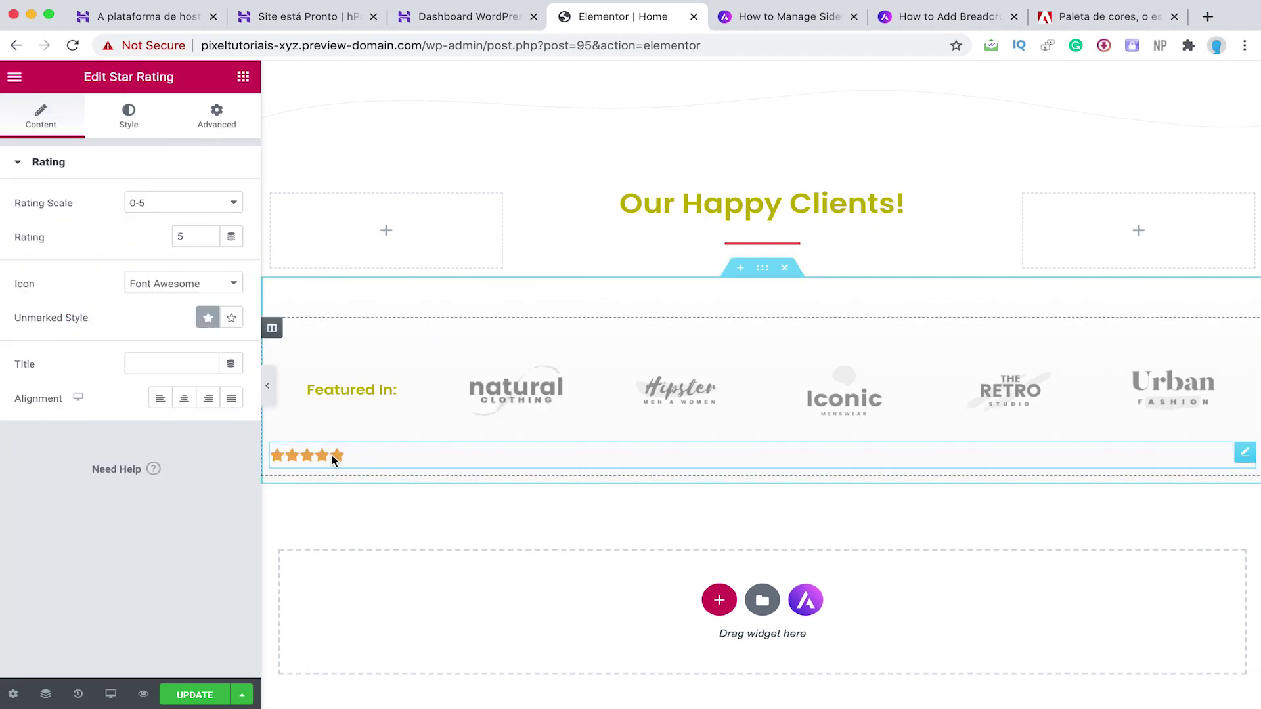
Step: Return to the widget list, browse the Pro widgets and check the footer area of the page
left_click(15, 77)
left_click(244, 80)
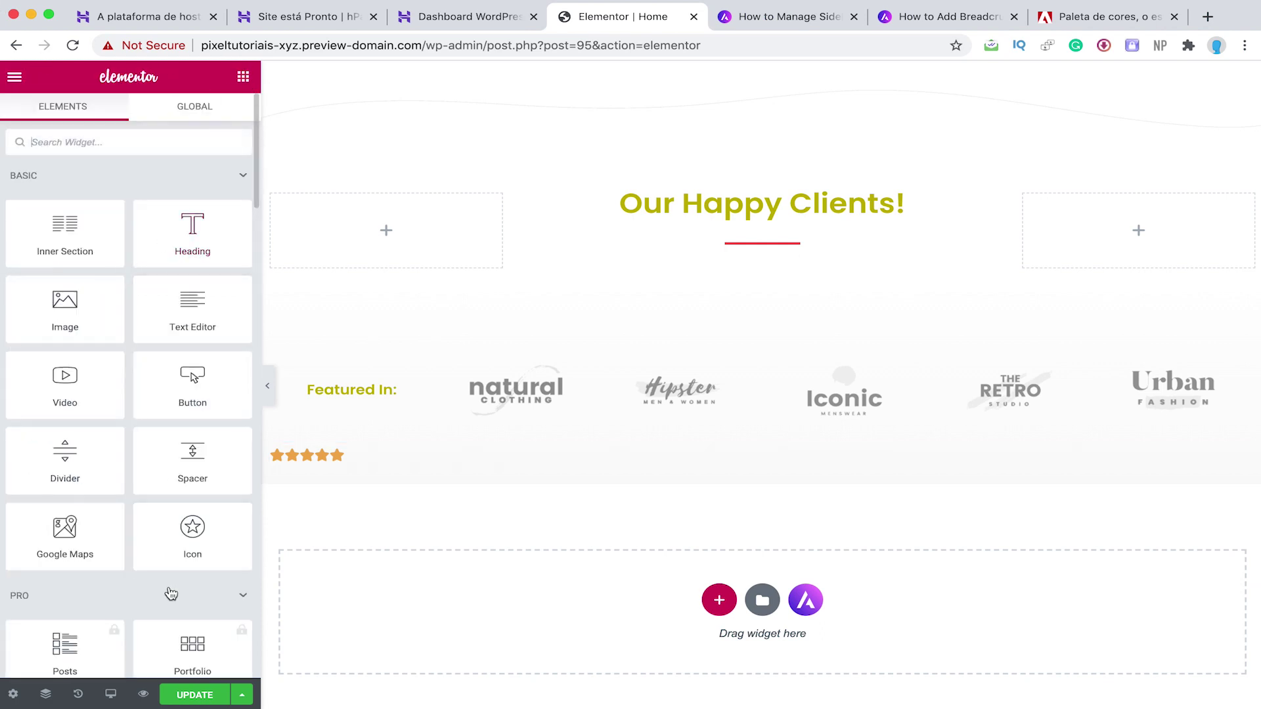
scroll(203, 380, "down", 4)
scroll(209, 385, "down", 2)
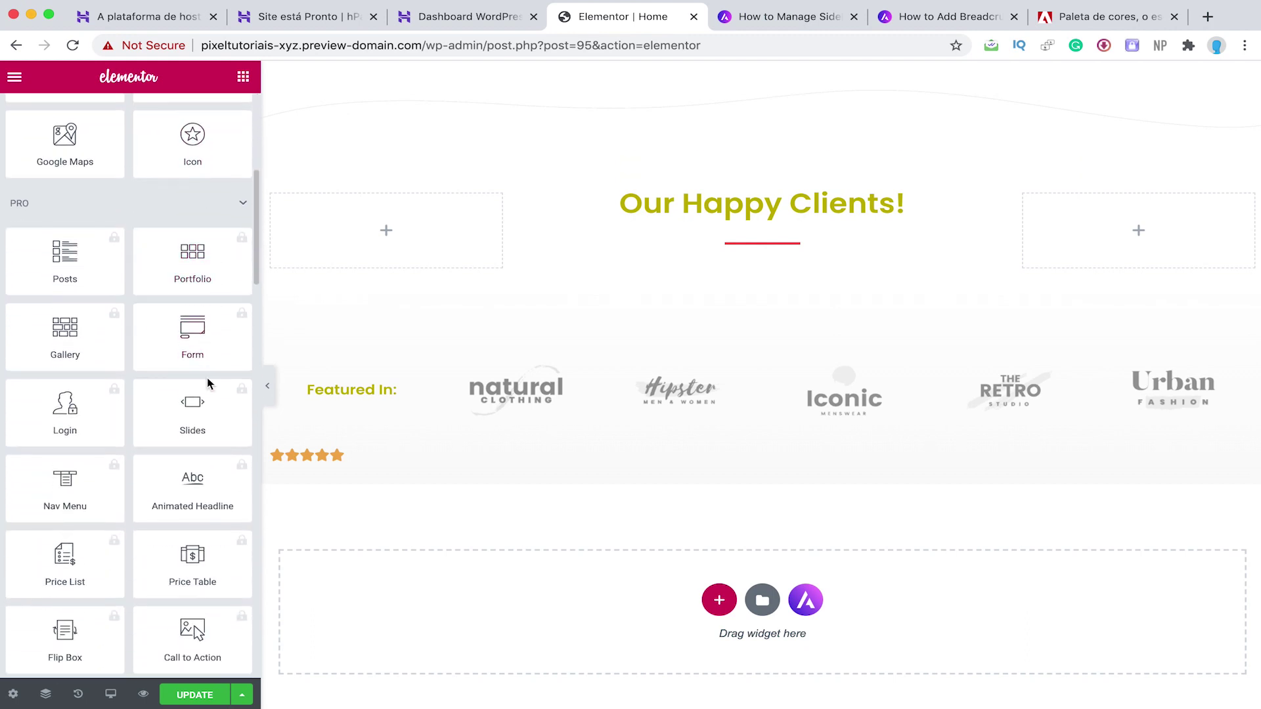
scroll(591, 415, "down", 5)
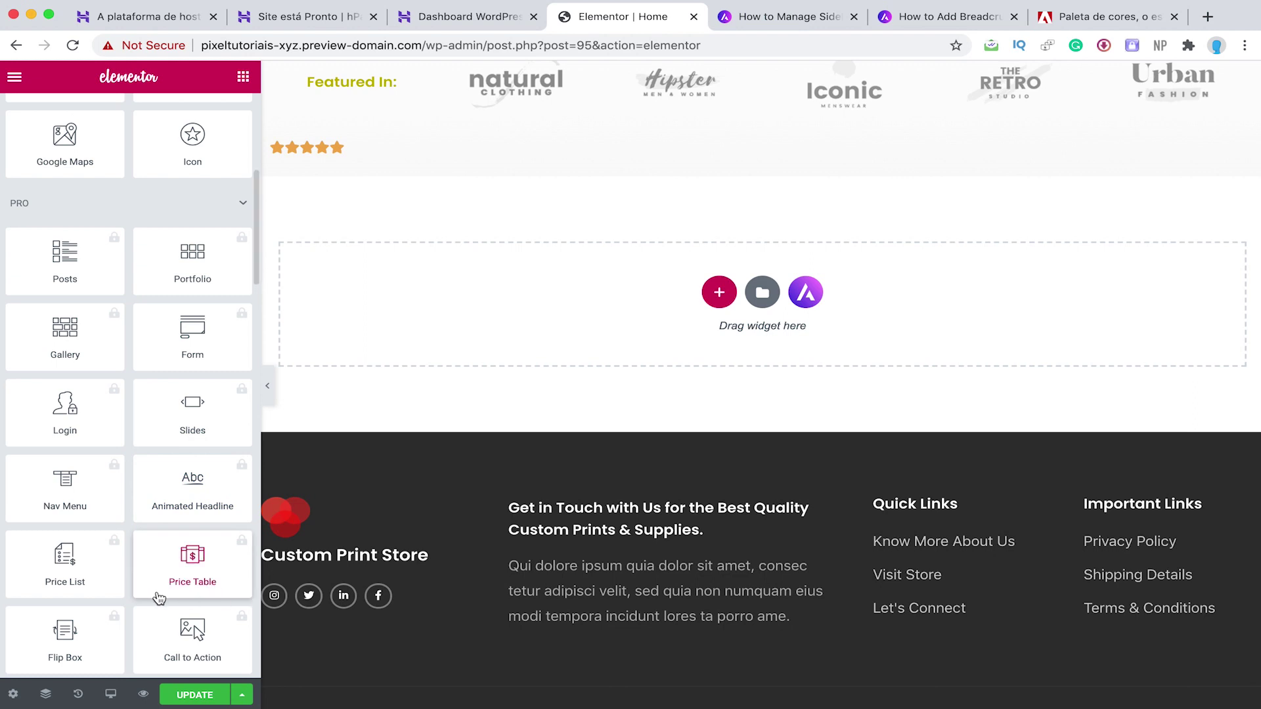
Step: Check the descriptions of Pro widgets such as Price Table, then look over the home page up to its hero section
left_click(189, 578)
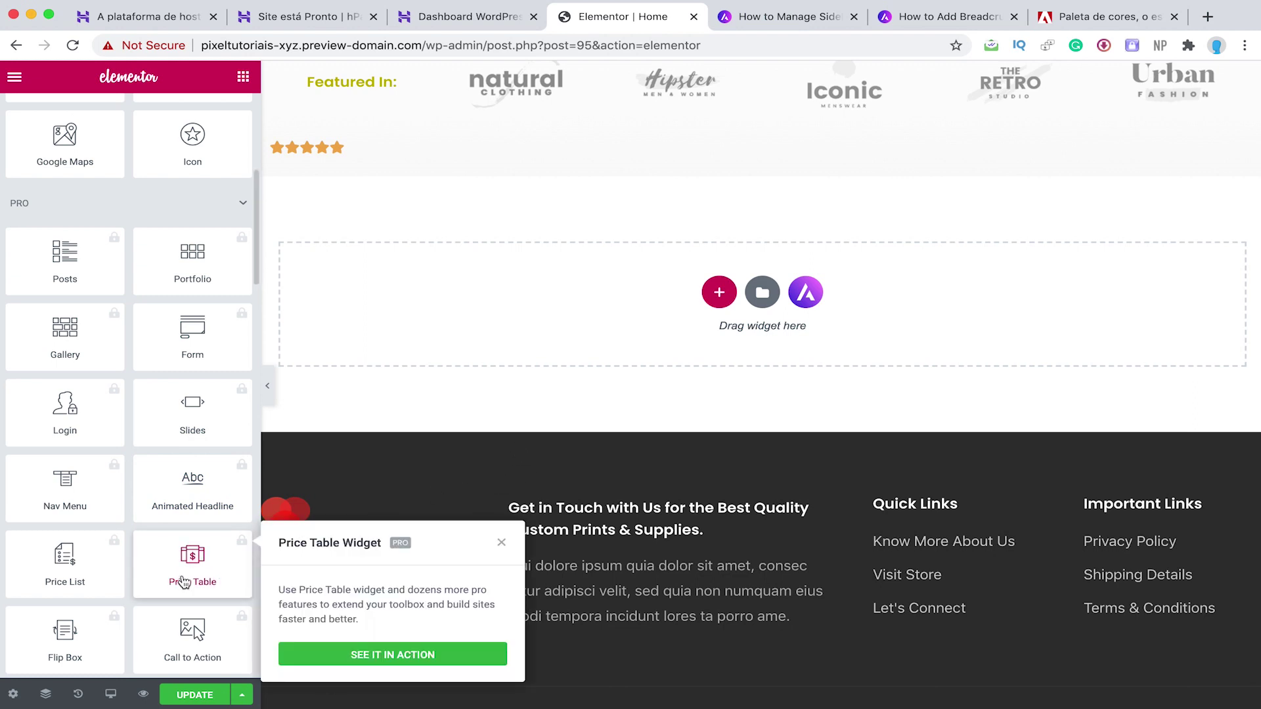
left_click(197, 640)
left_click(116, 366)
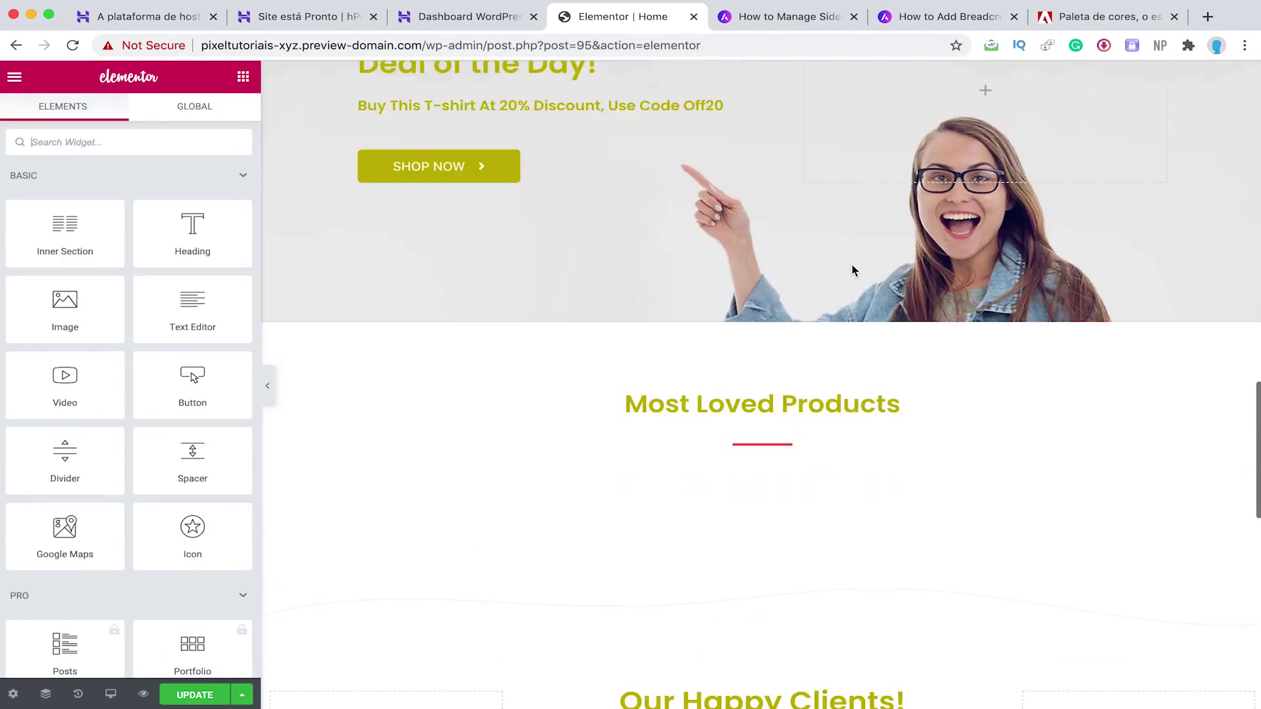
scroll(853, 265, "up", 10)
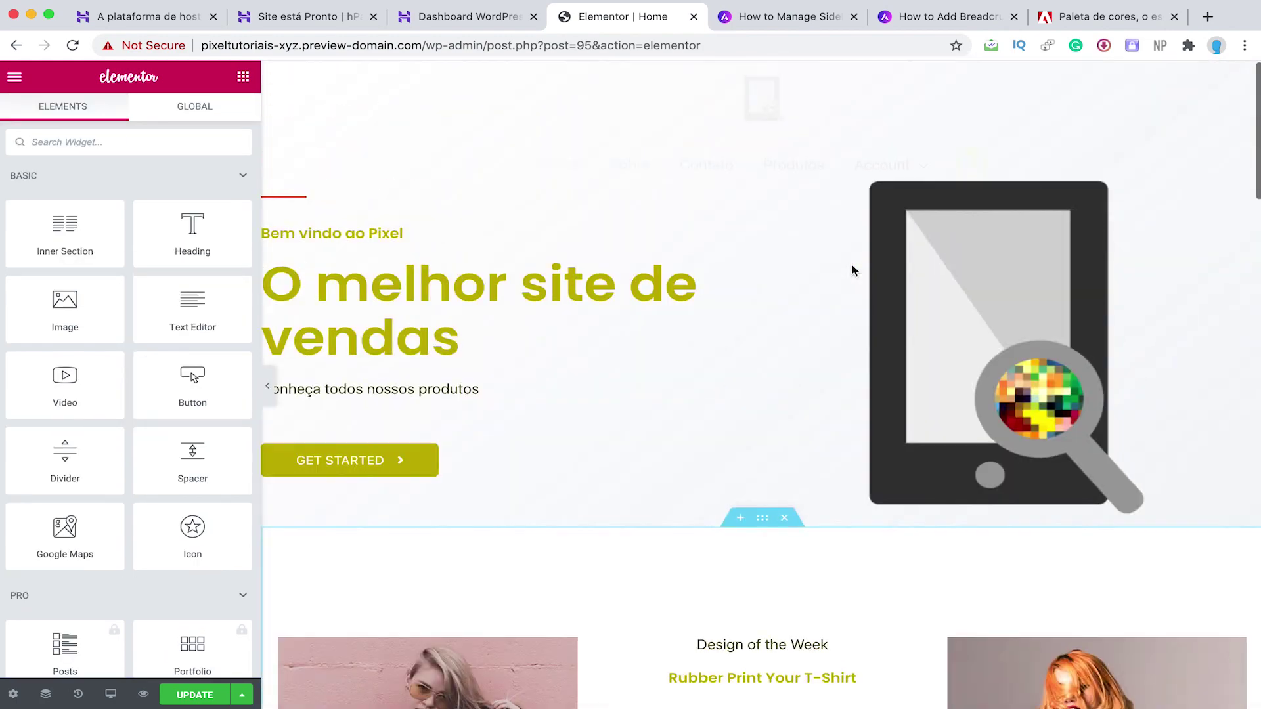
mouse_move(491, 683)
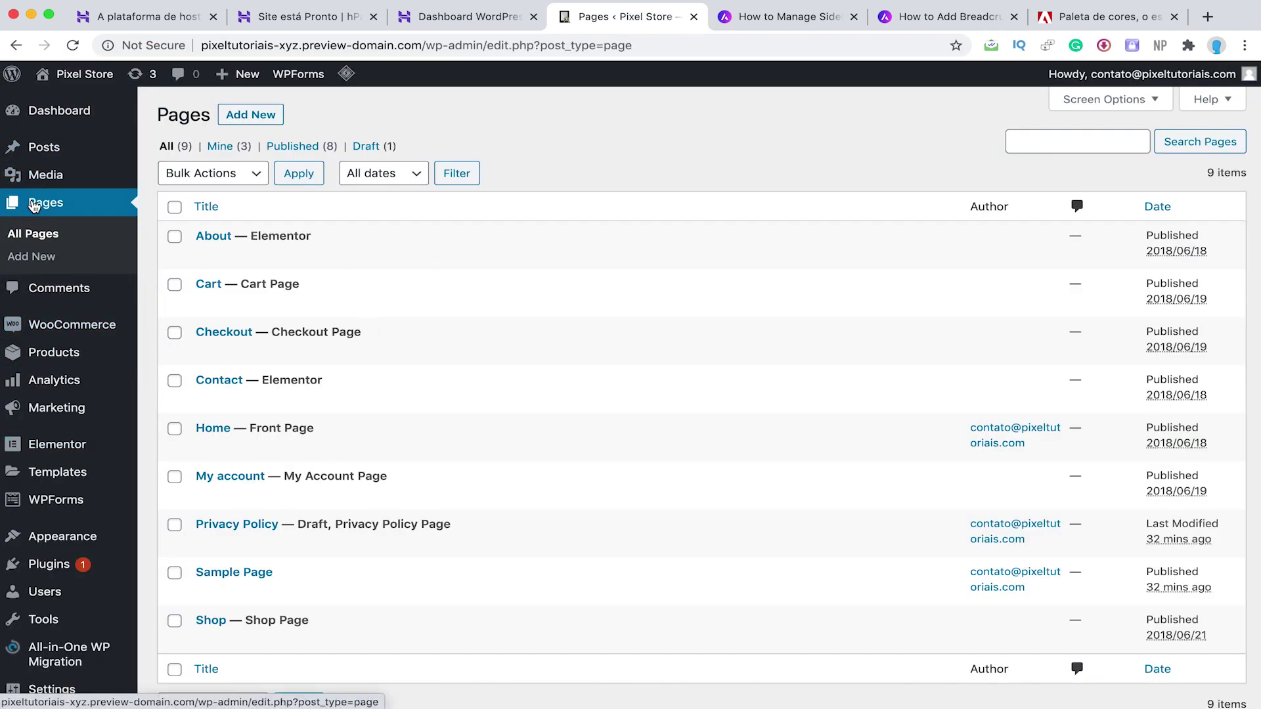
Step: Look through the store's list of pages and open the Contact page for editing
scroll(19, 243, "up", 5)
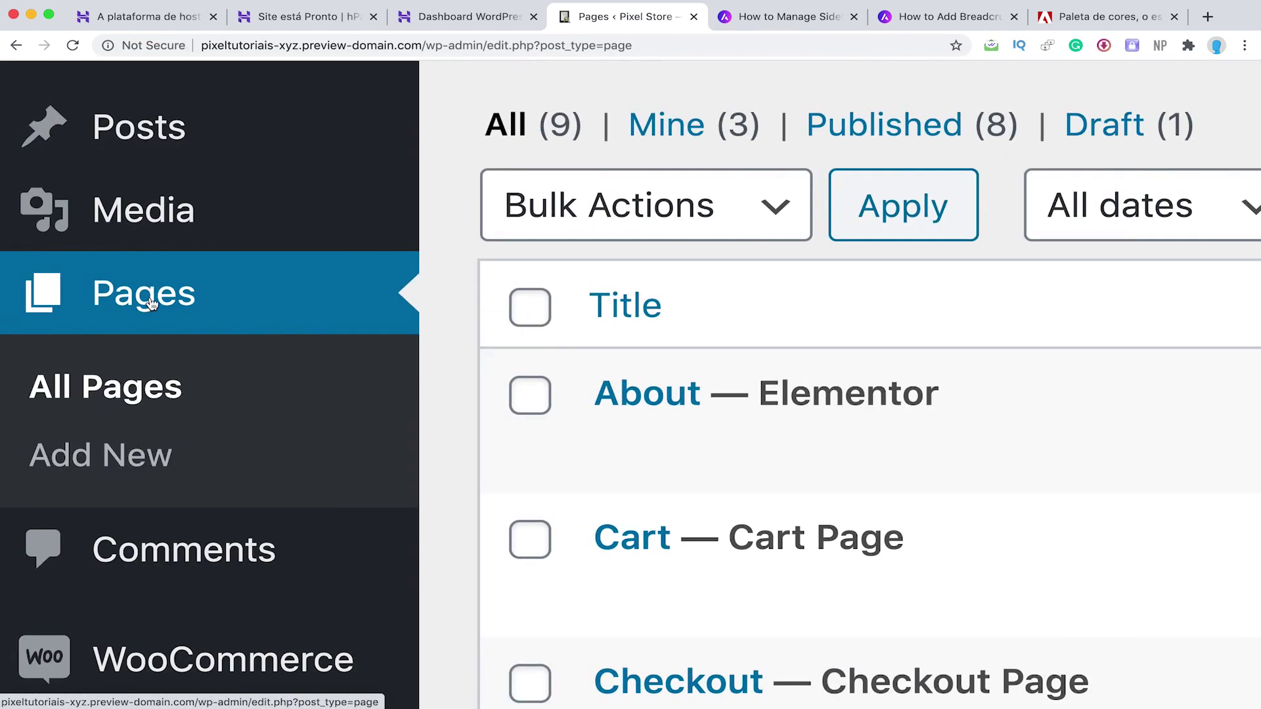
scroll(794, 367, "down", 5)
scroll(794, 367, "down", 10)
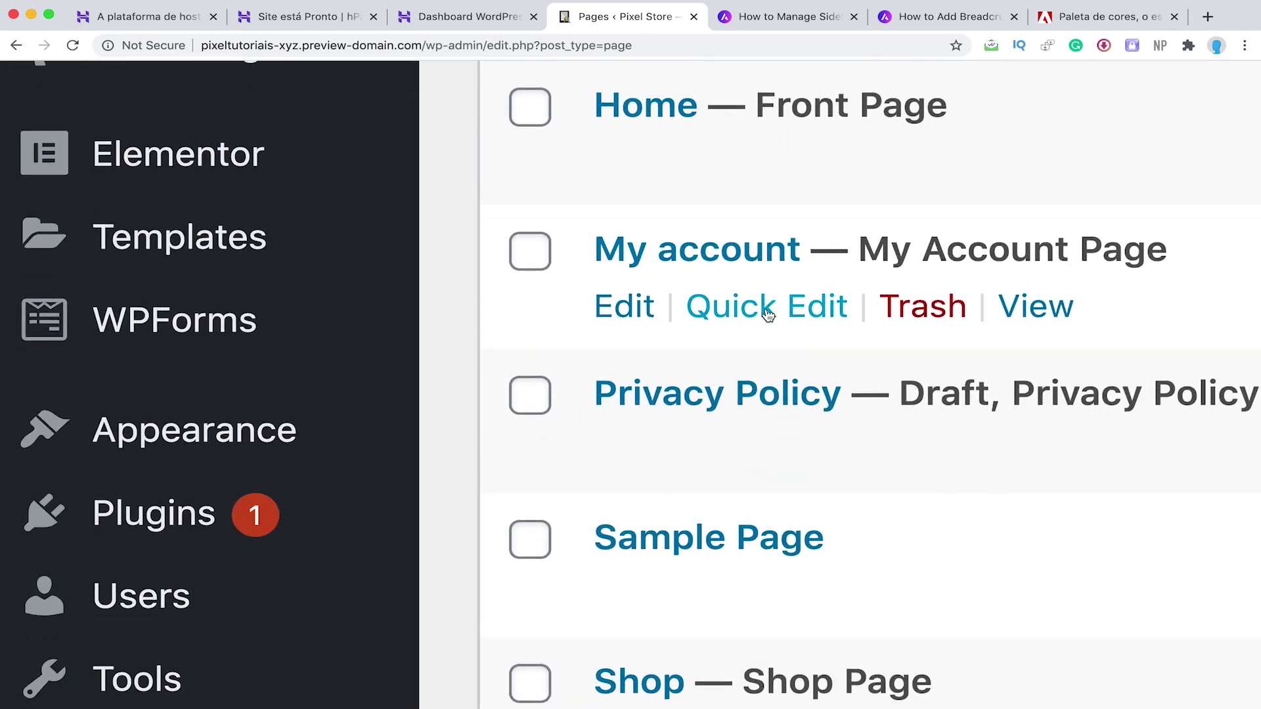
scroll(781, 310, "down", 5)
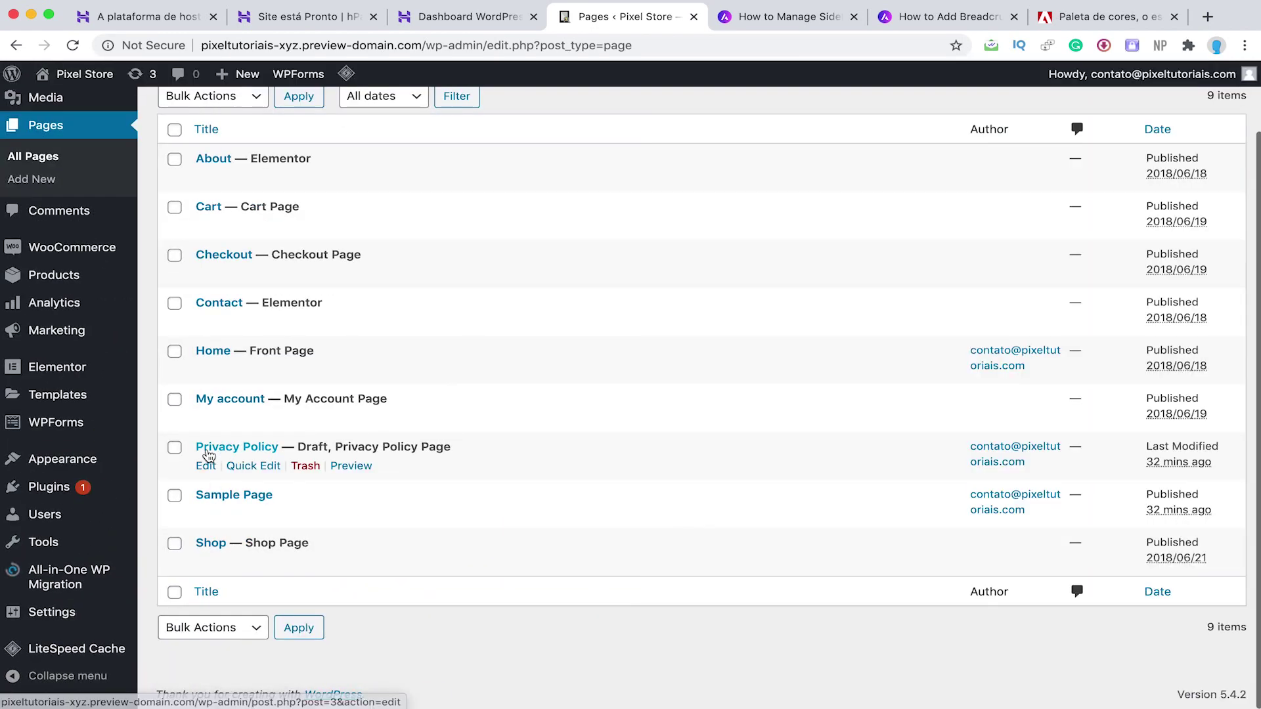
scroll(217, 486, "up", 3)
left_click(213, 384)
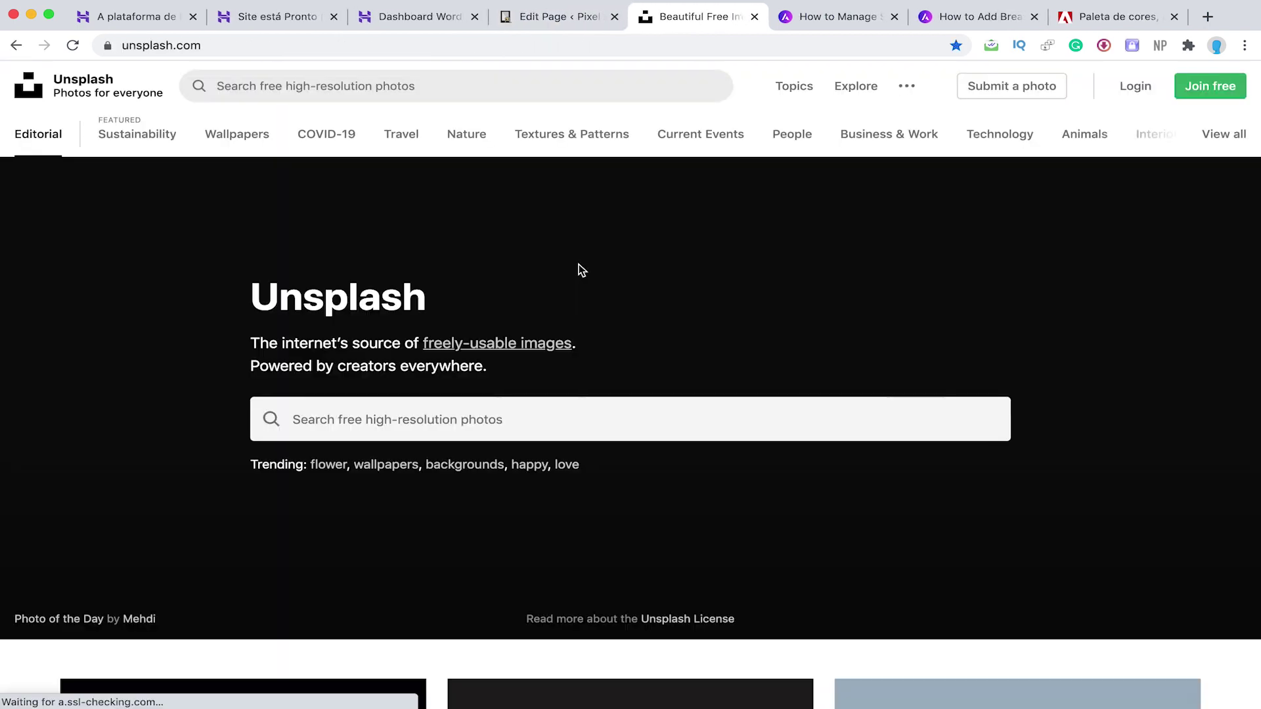
Step: Examine the free photos in the Editorial feed on the Unsplash home page
scroll(583, 249, "down", 3)
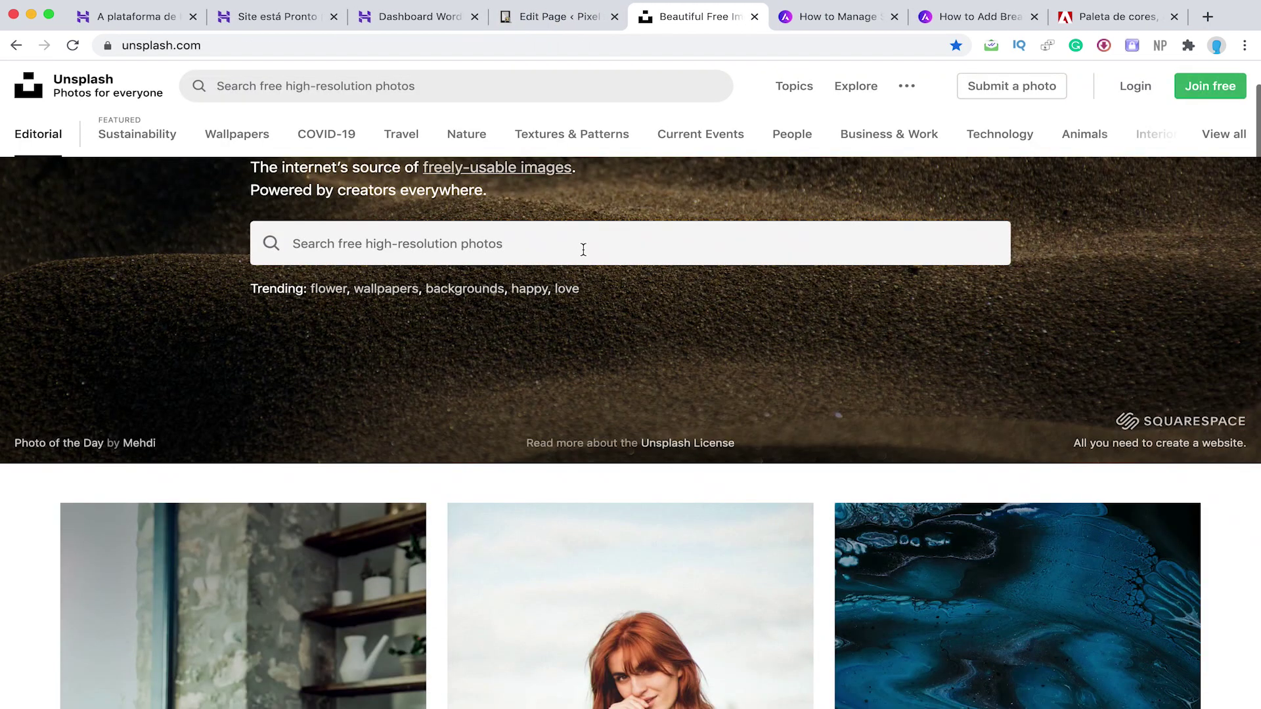
scroll(581, 276, "up", 3)
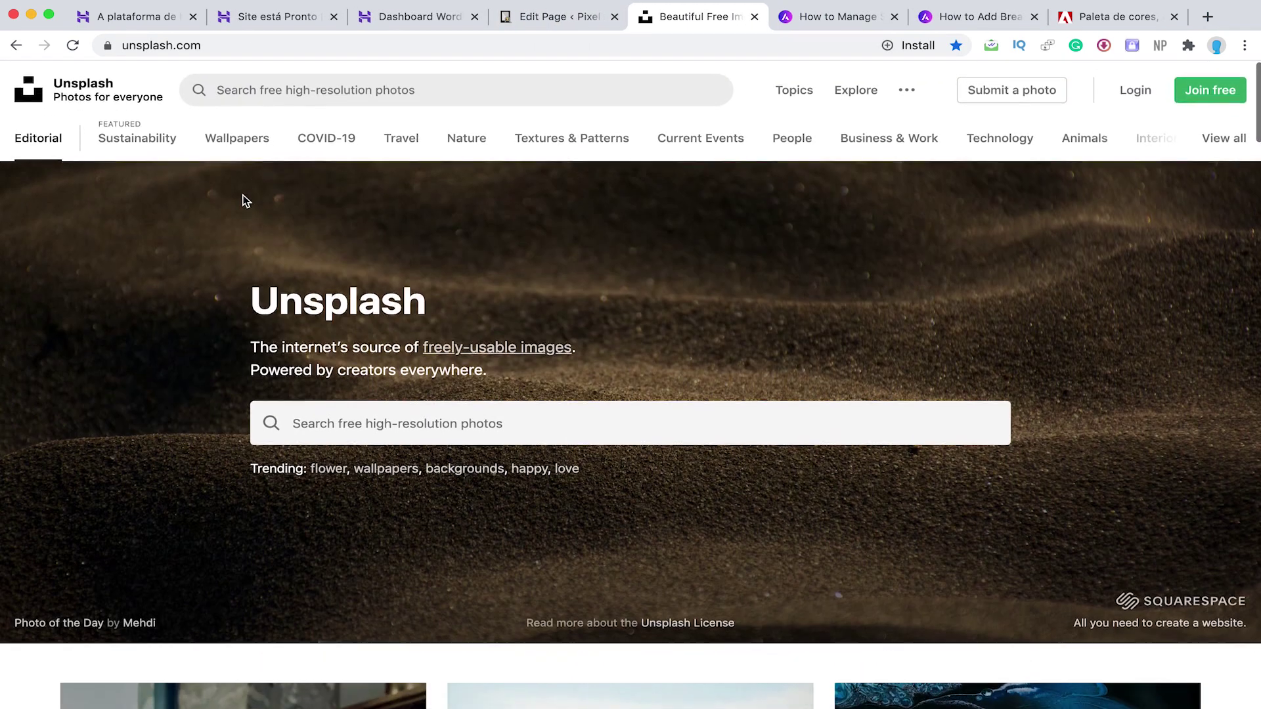
scroll(244, 200, "down", 10)
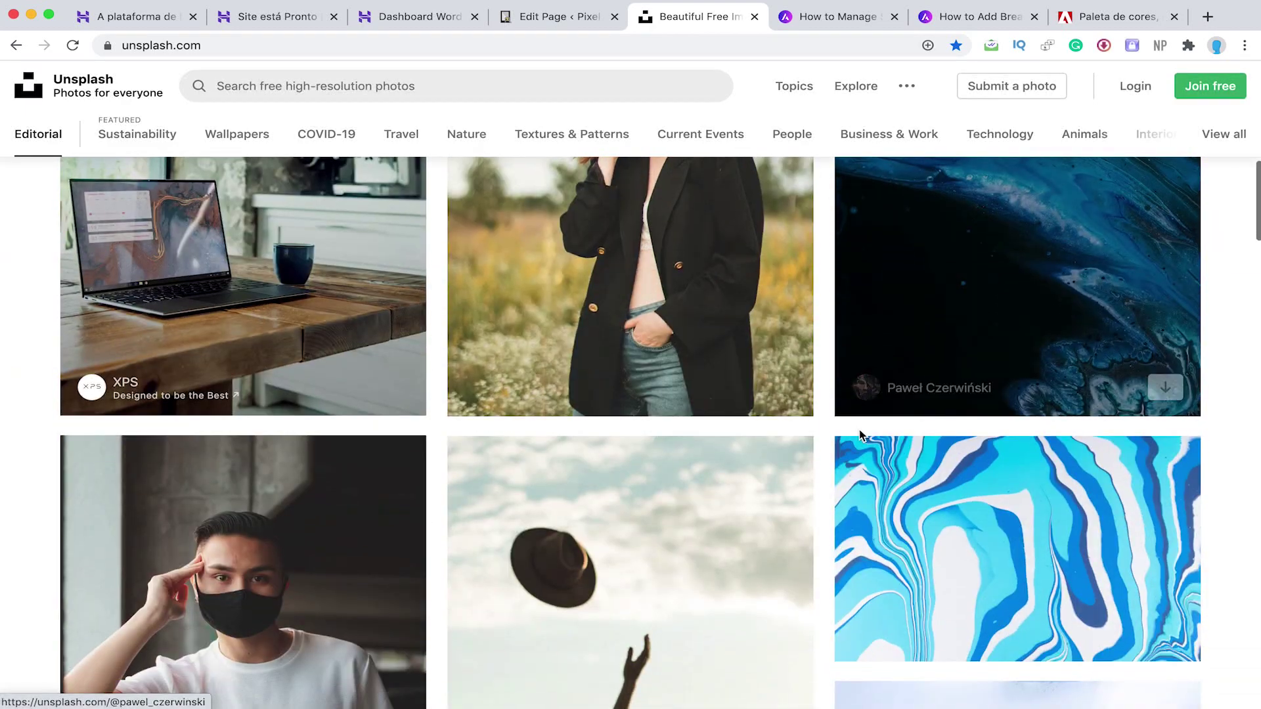
scroll(861, 436, "down", 15)
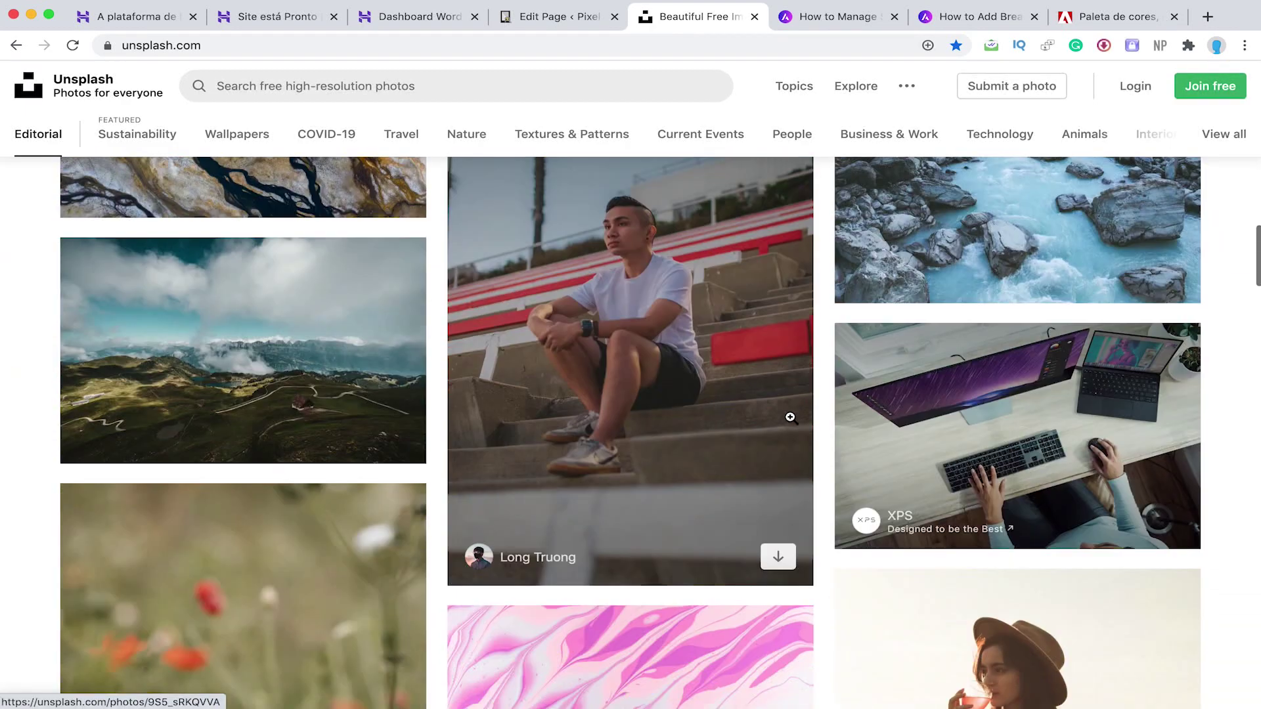
scroll(792, 418, "down", 5)
scroll(814, 405, "down", 2)
scroll(814, 394, "down", 10)
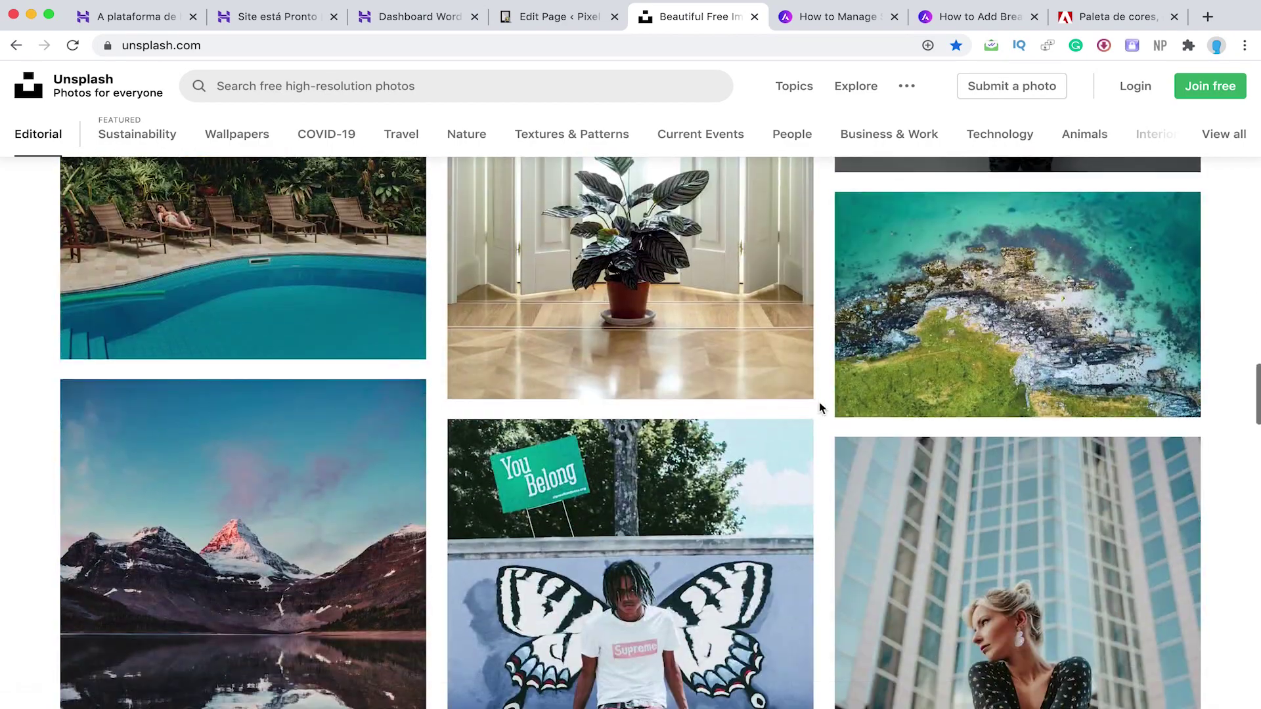
scroll(437, 394, "down", 10)
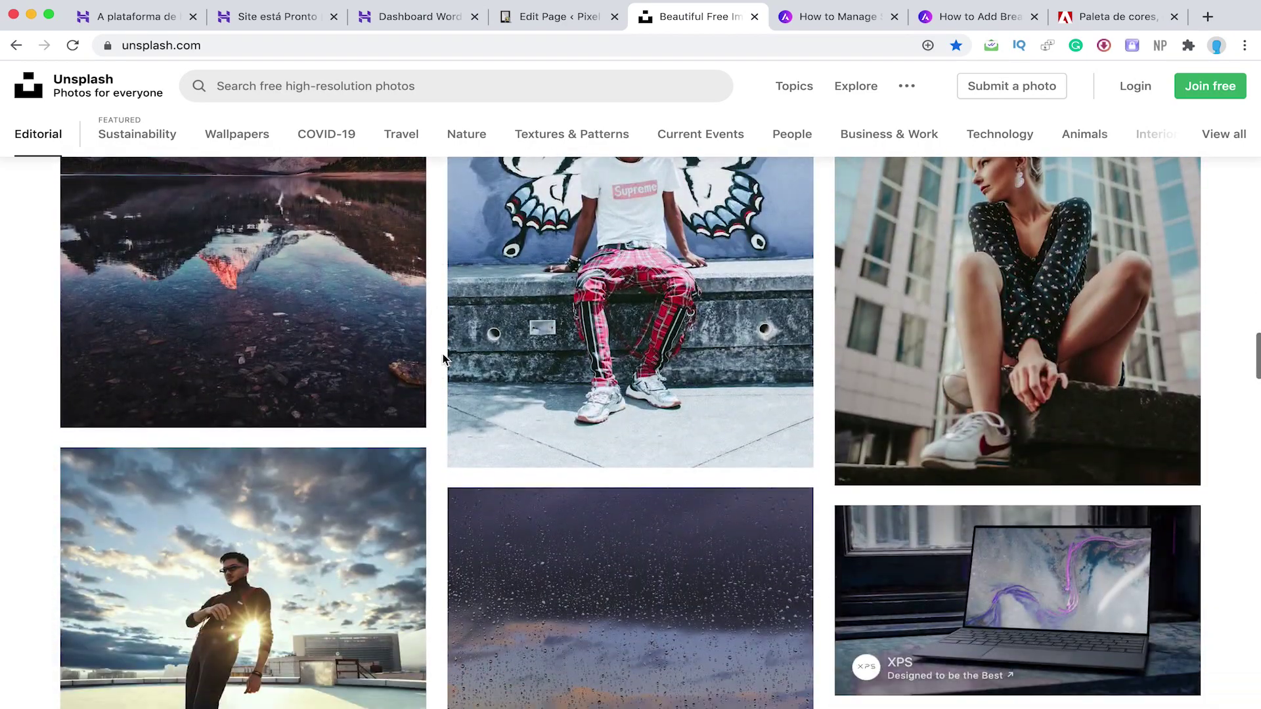
scroll(443, 358, "down", 10)
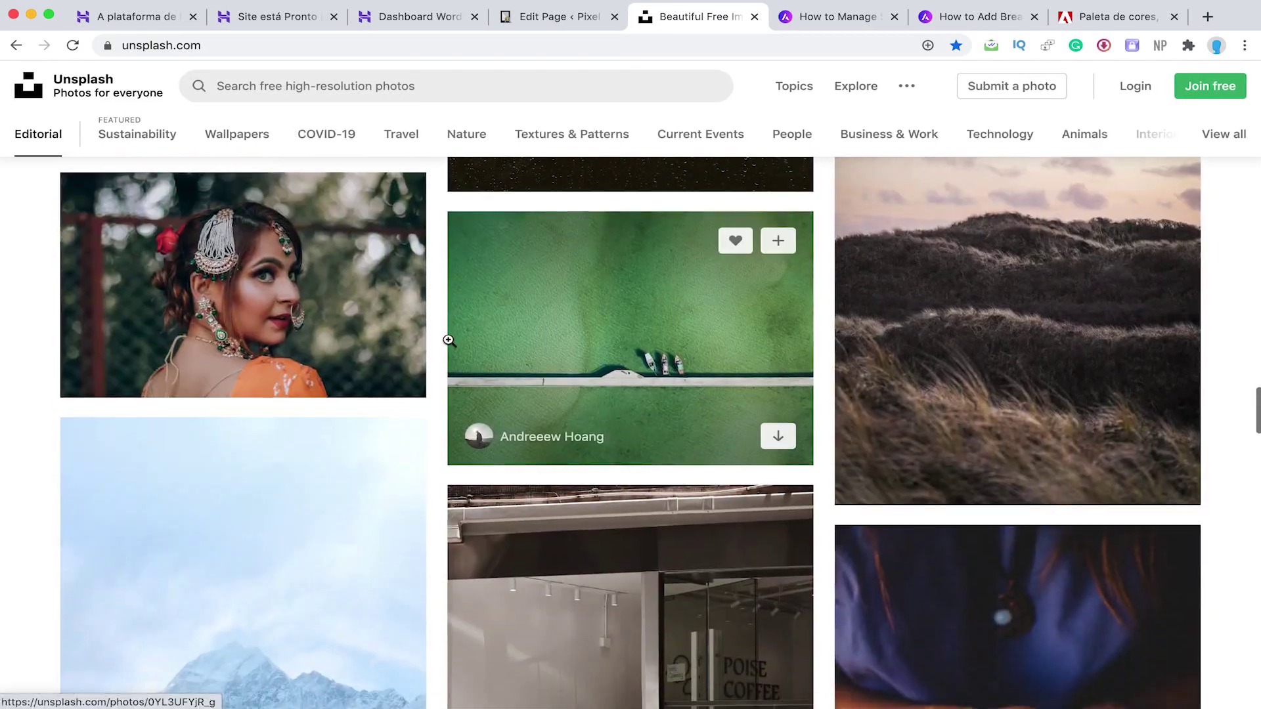
scroll(448, 341, "down", 10)
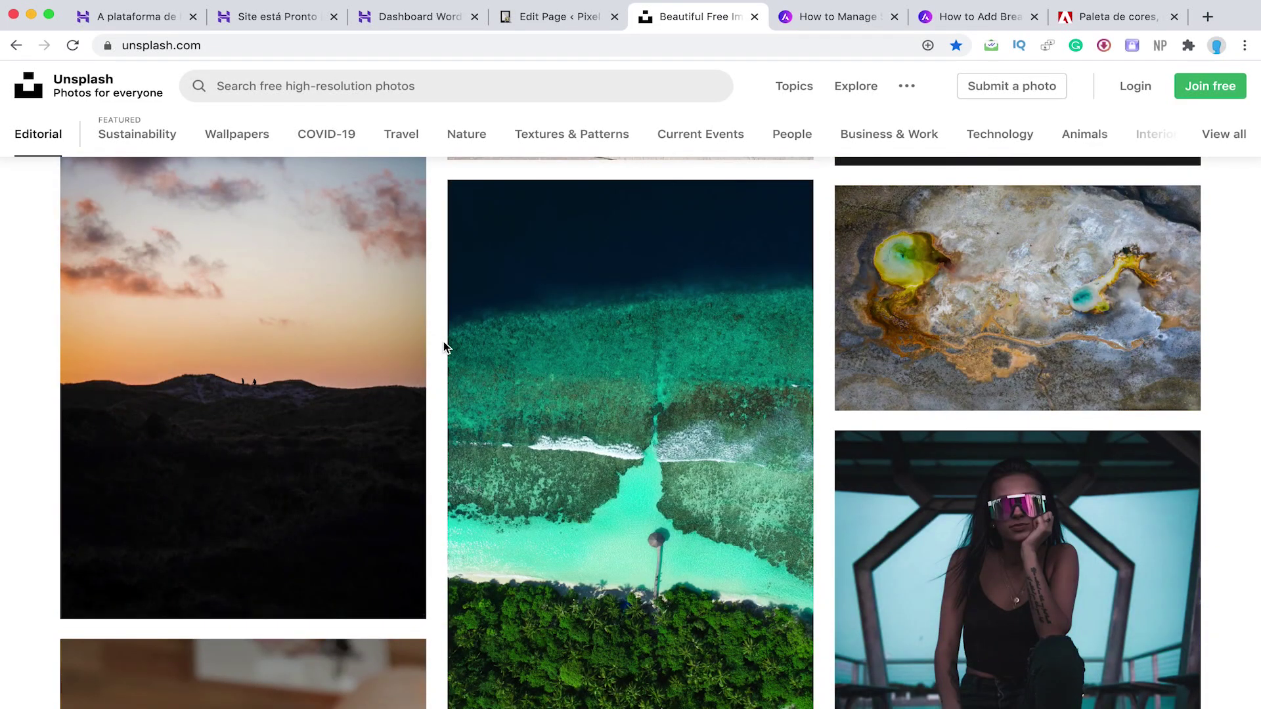
scroll(443, 347, "down", 15)
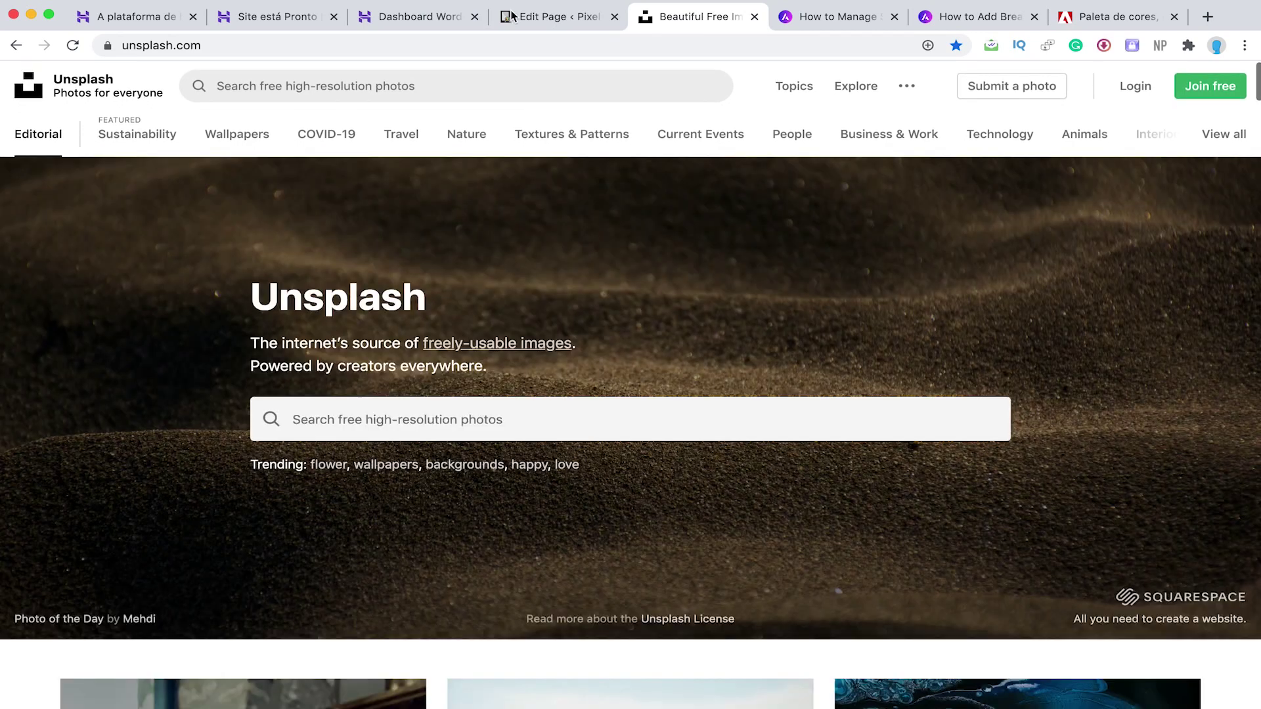
Step: Go back to the Contact page, switch it from Elementor to the default WordPress editor, and return to the WordPress dashboard
key("ctrl+shift+Tab")
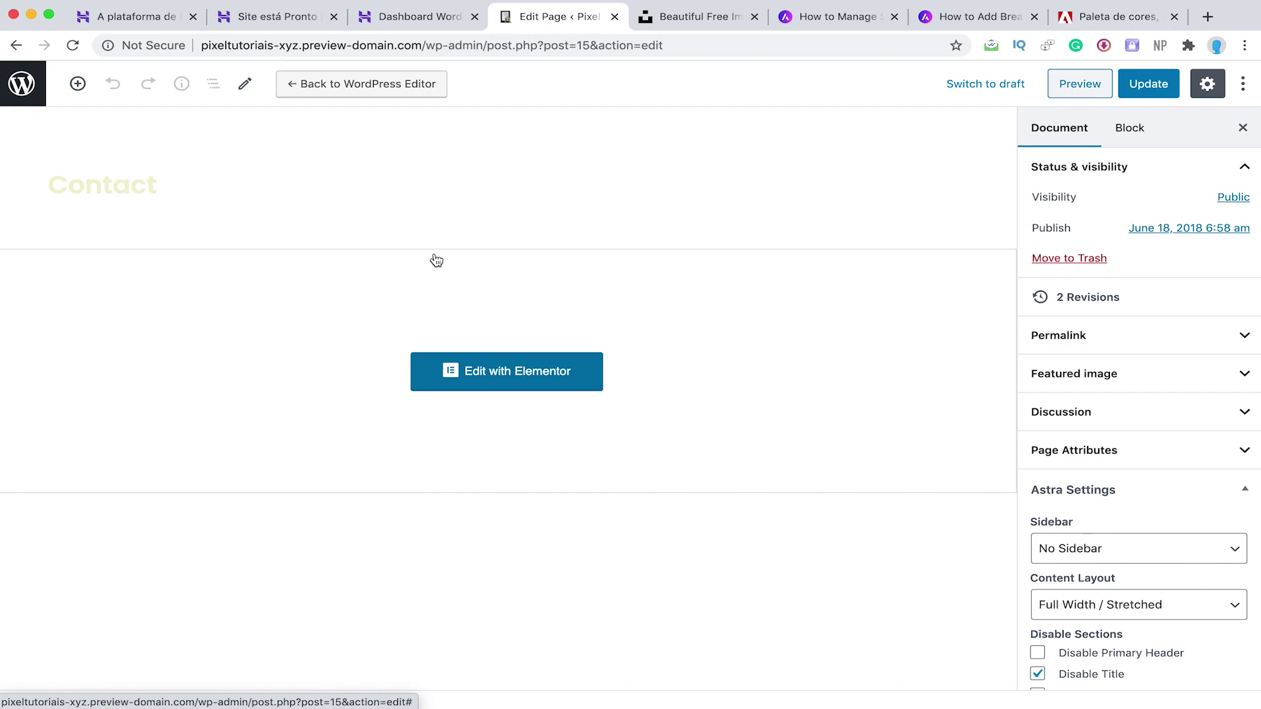
left_click(342, 85)
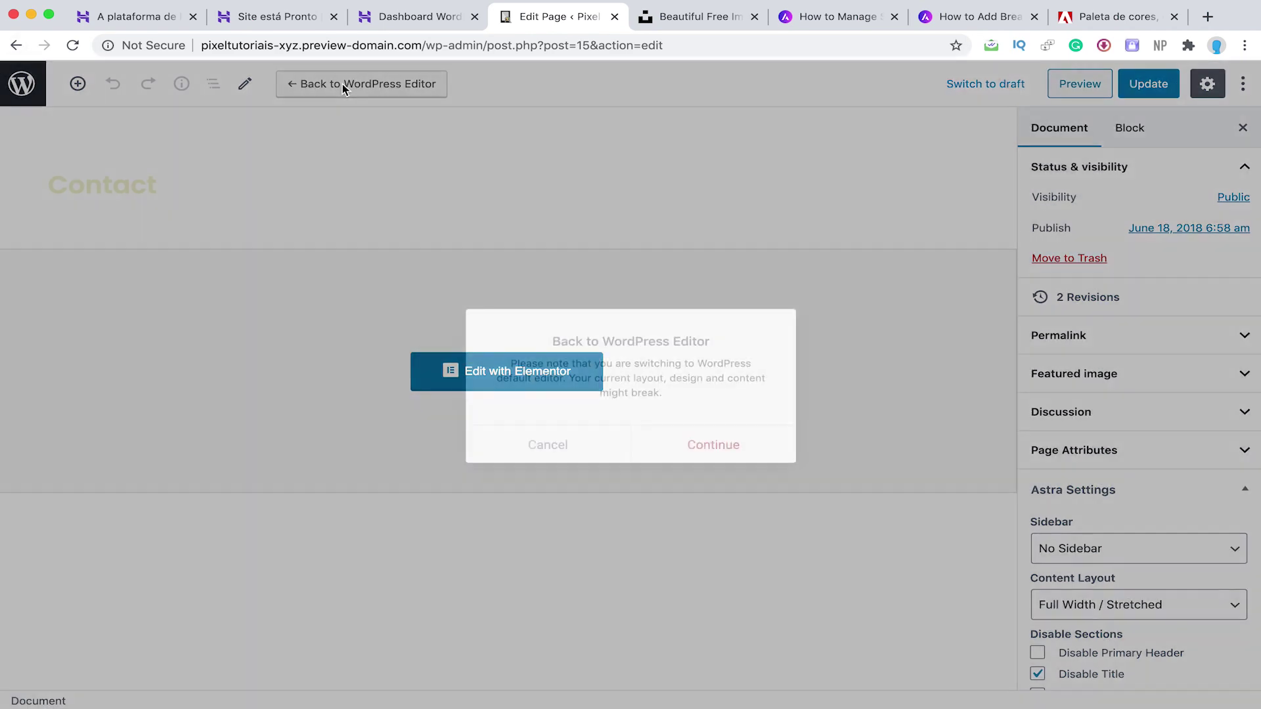
left_click(687, 447)
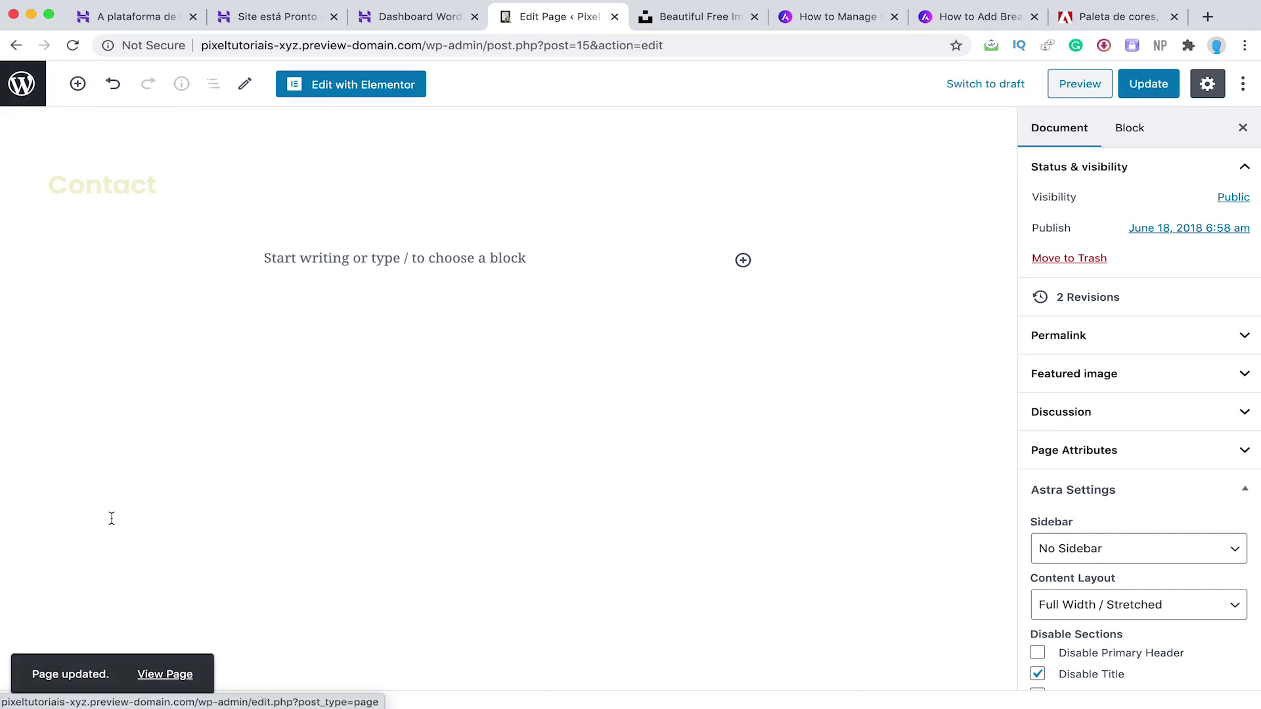
key("super+bracketleft")
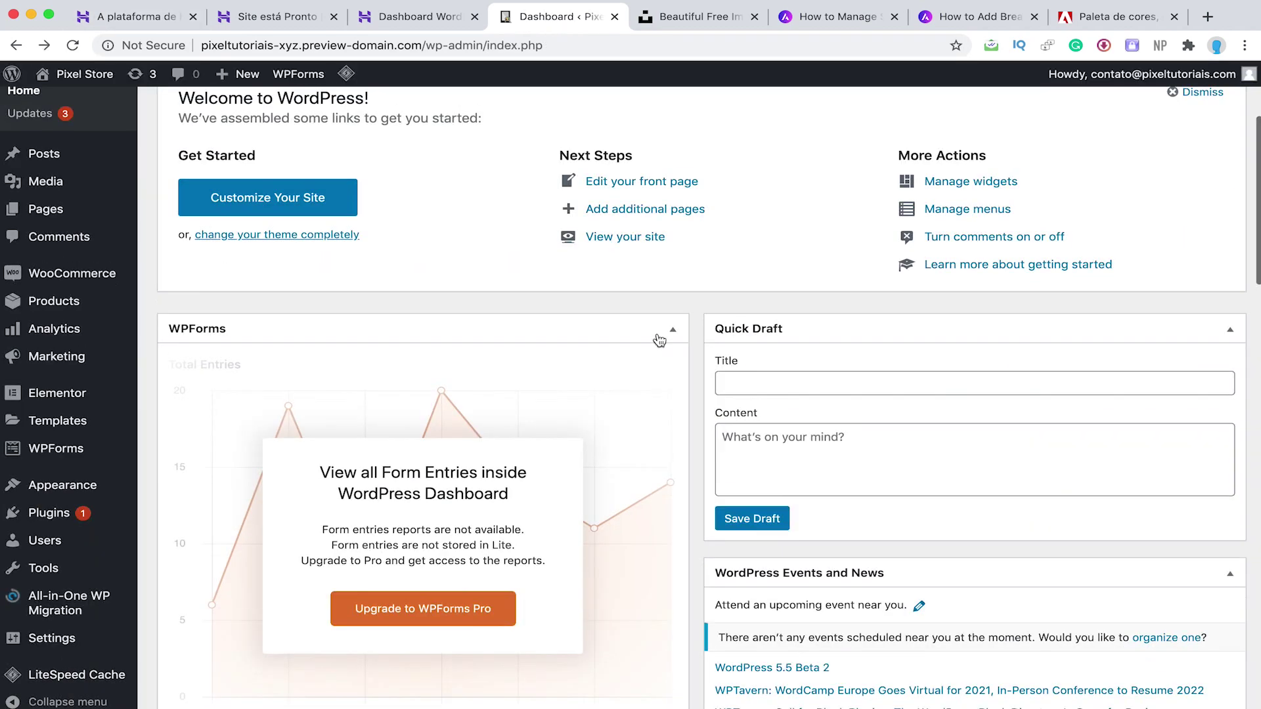